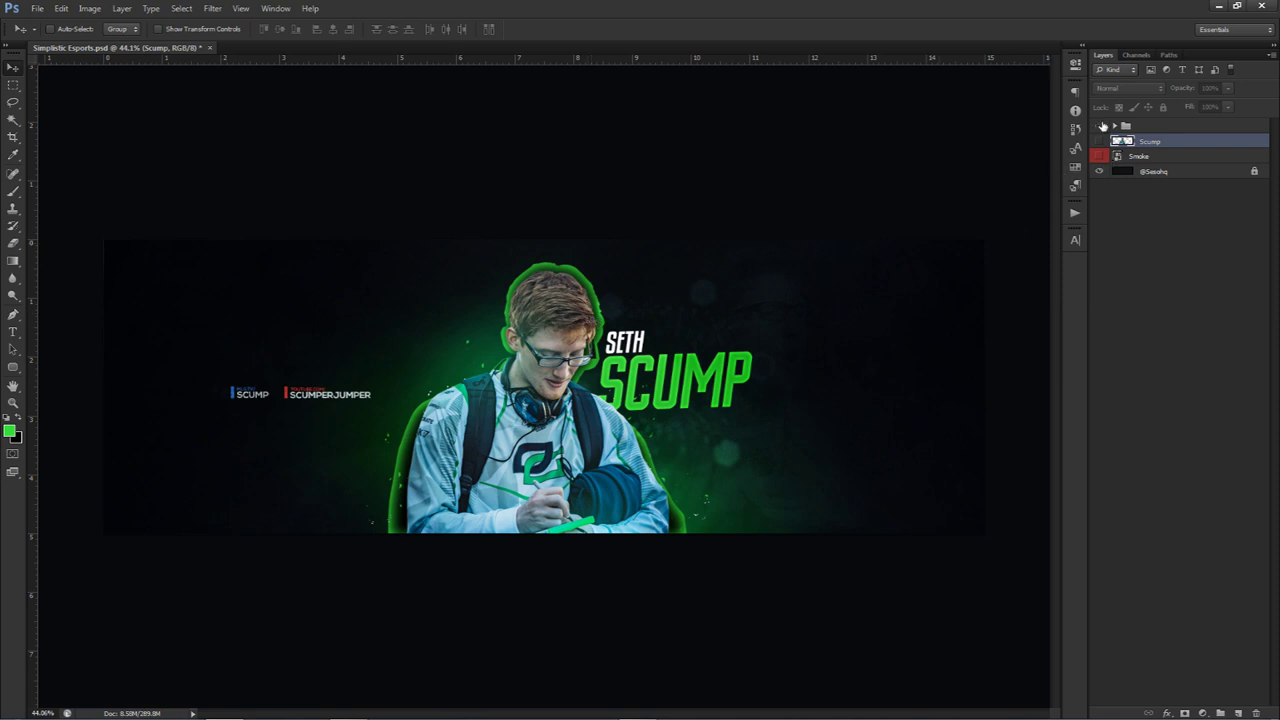
Preview the Scump and Smoke layers separately, leaving Scump visible and selected with Smoke hidden.
{"action": "left_click", "coordinate": [1098, 142], "text": "alt"}
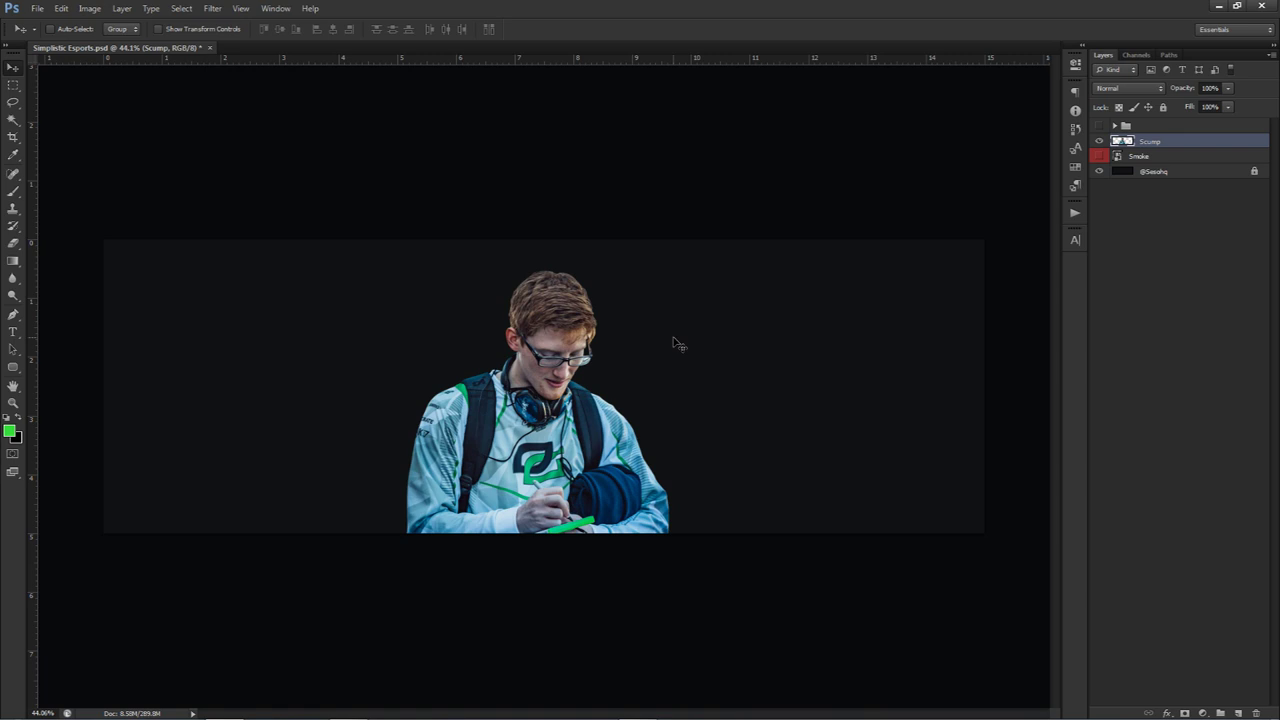
{"action": "left_click", "coordinate": [1098, 142]}
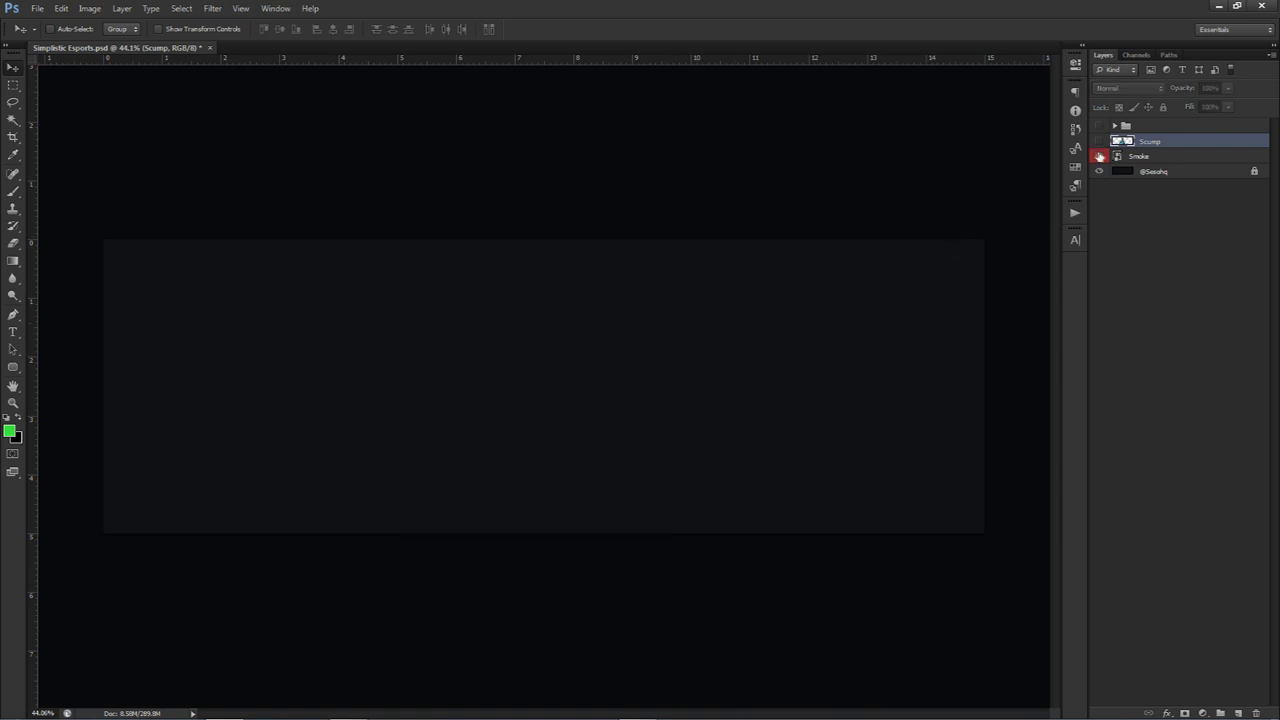
{"action": "left_click", "coordinate": [1099, 156]}
{"action": "left_click", "coordinate": [1137, 157]}
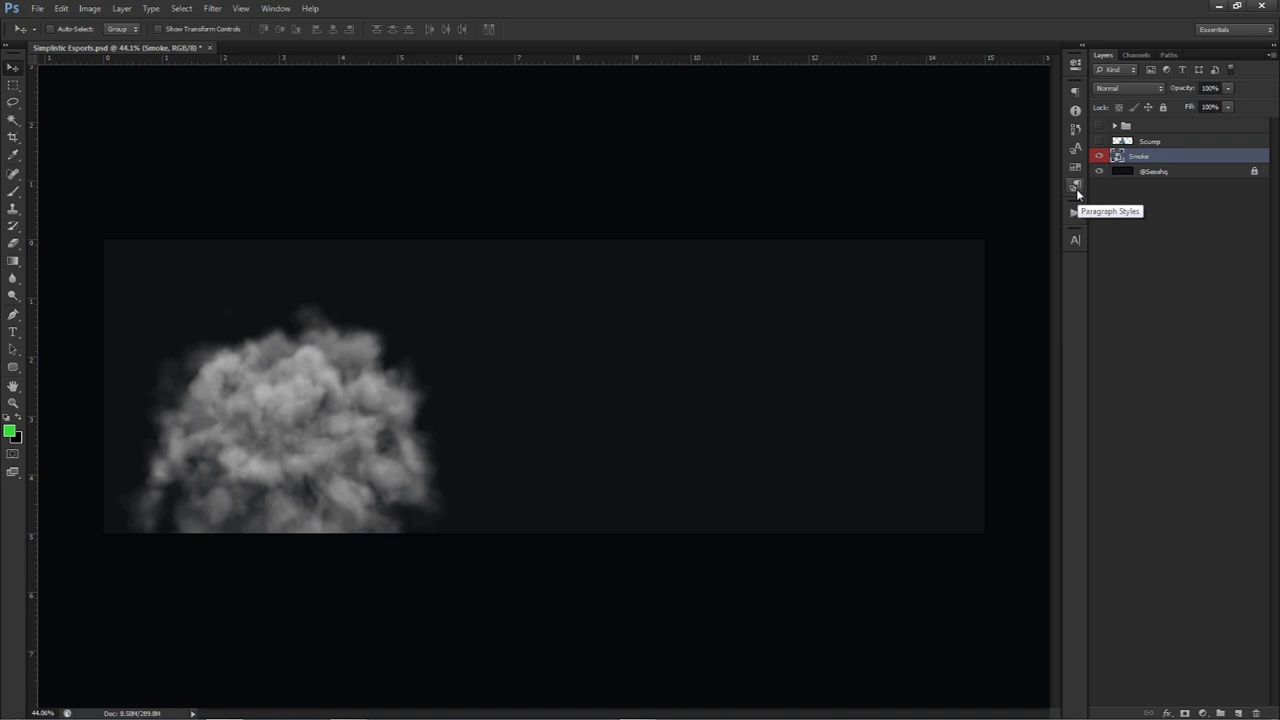
{"action": "left_click", "coordinate": [1099, 156]}
{"action": "left_click", "coordinate": [1099, 141]}
{"action": "left_click", "coordinate": [1146, 141]}
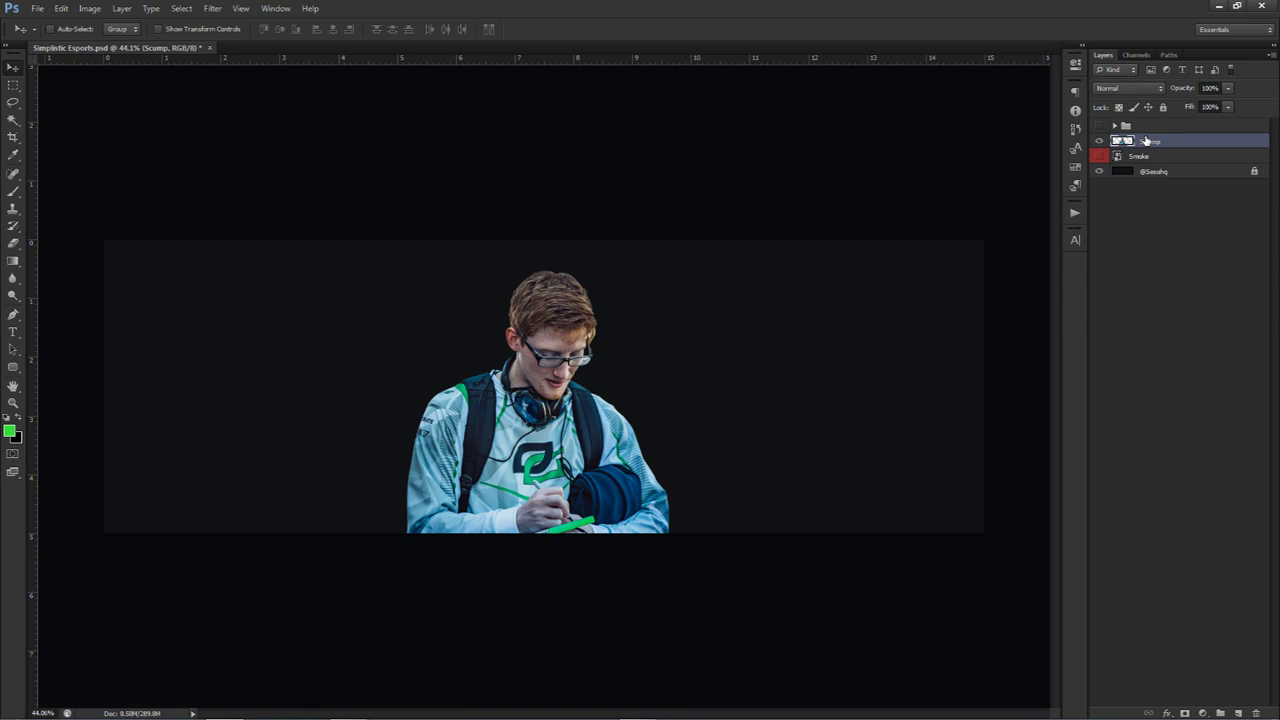
Switch to the web browser to view the Flickr albums page, and return to Photoshop to check the Scump cut-out.
{"action": "left_click_drag", "start_coordinate": [1279, 92], "coordinate": [877, 46]}
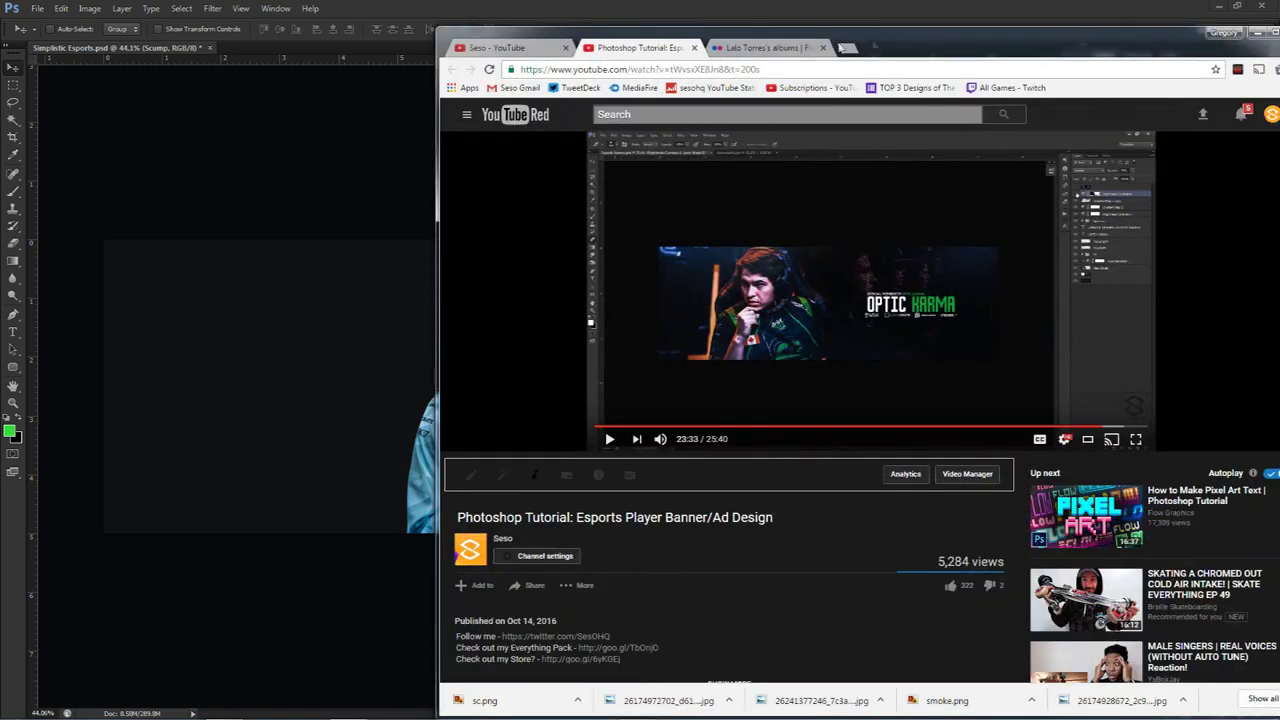
{"action": "left_click", "coordinate": [785, 48]}
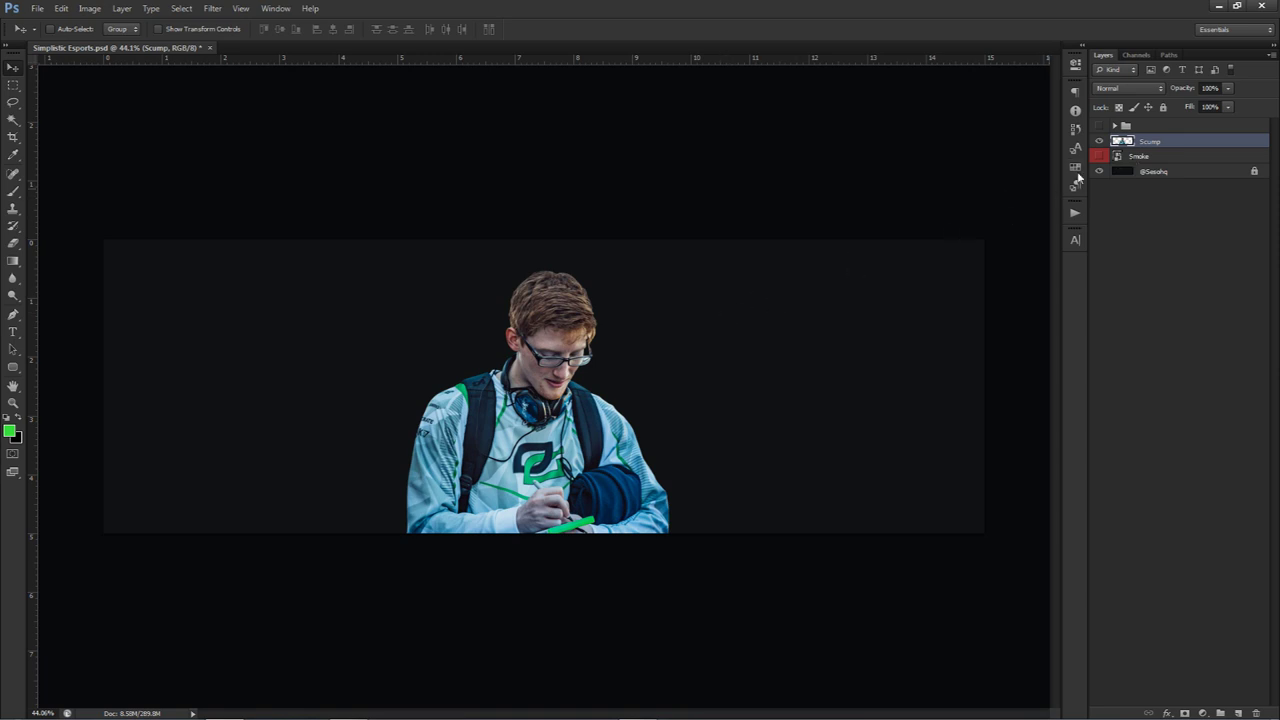
{"action": "left_click", "coordinate": [1099, 142]}
{"action": "left_click", "coordinate": [1099, 142]}
Swap the foreground and background colours and pick #101112 in the foreground colour picker.
{"action": "left_click", "coordinate": [18, 419]}
{"action": "left_click", "coordinate": [11, 431]}
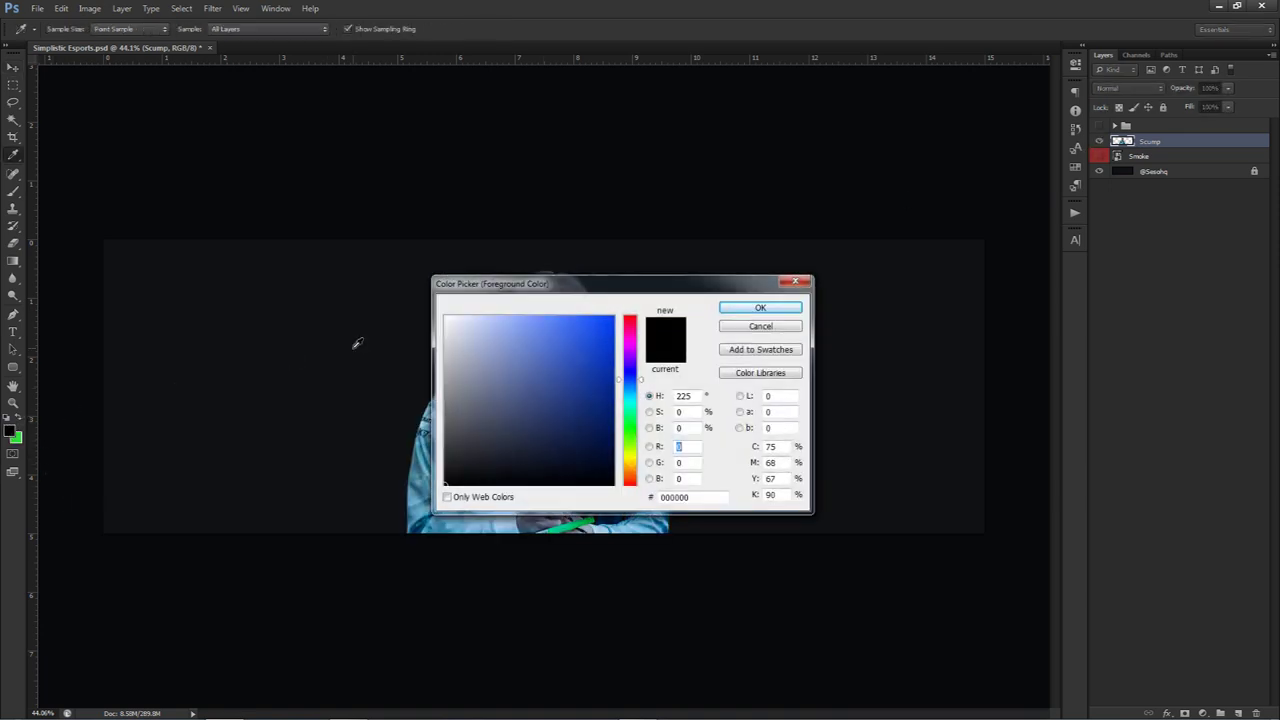
{"action": "left_click_drag", "start_coordinate": [700, 497], "coordinate": [633, 500]}
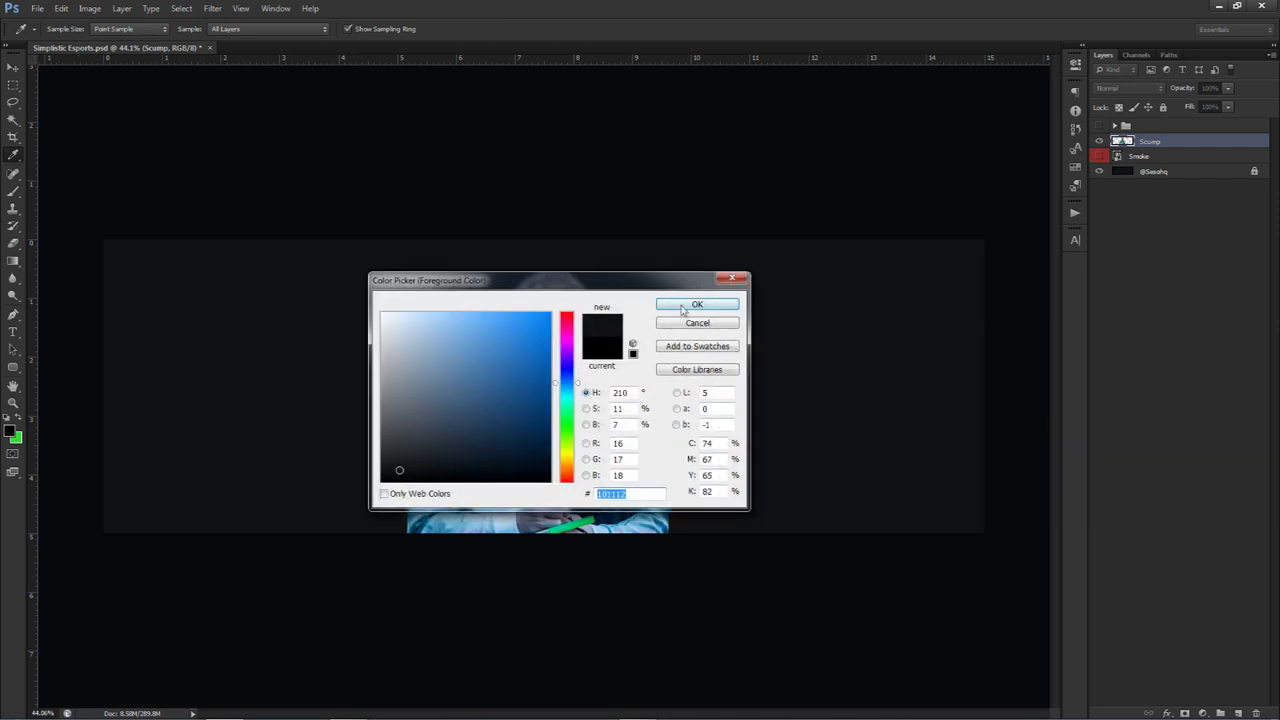
{"action": "left_click", "coordinate": [681, 306]}
{"action": "key", "text": "v"}
Add a new layer directly above the locked background layer and choose black (#000000) as the brush colour.
{"action": "left_click", "coordinate": [1154, 172]}
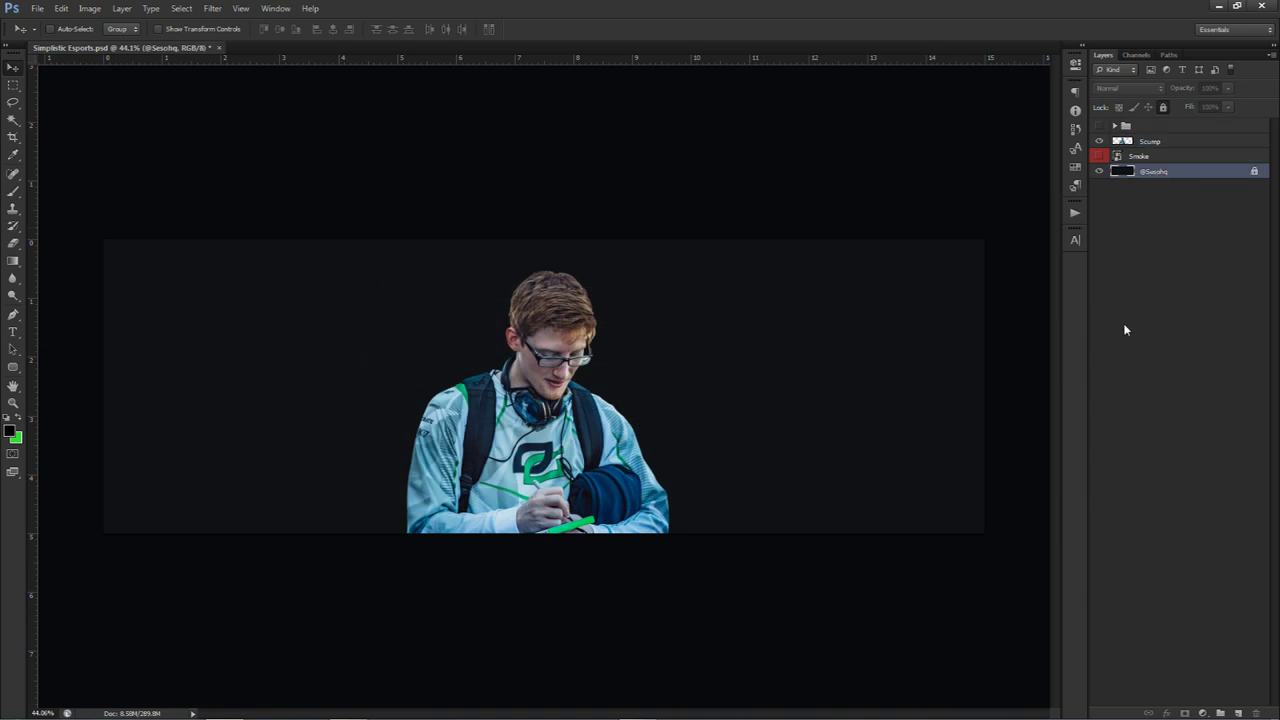
{"action": "left_click", "coordinate": [1238, 713]}
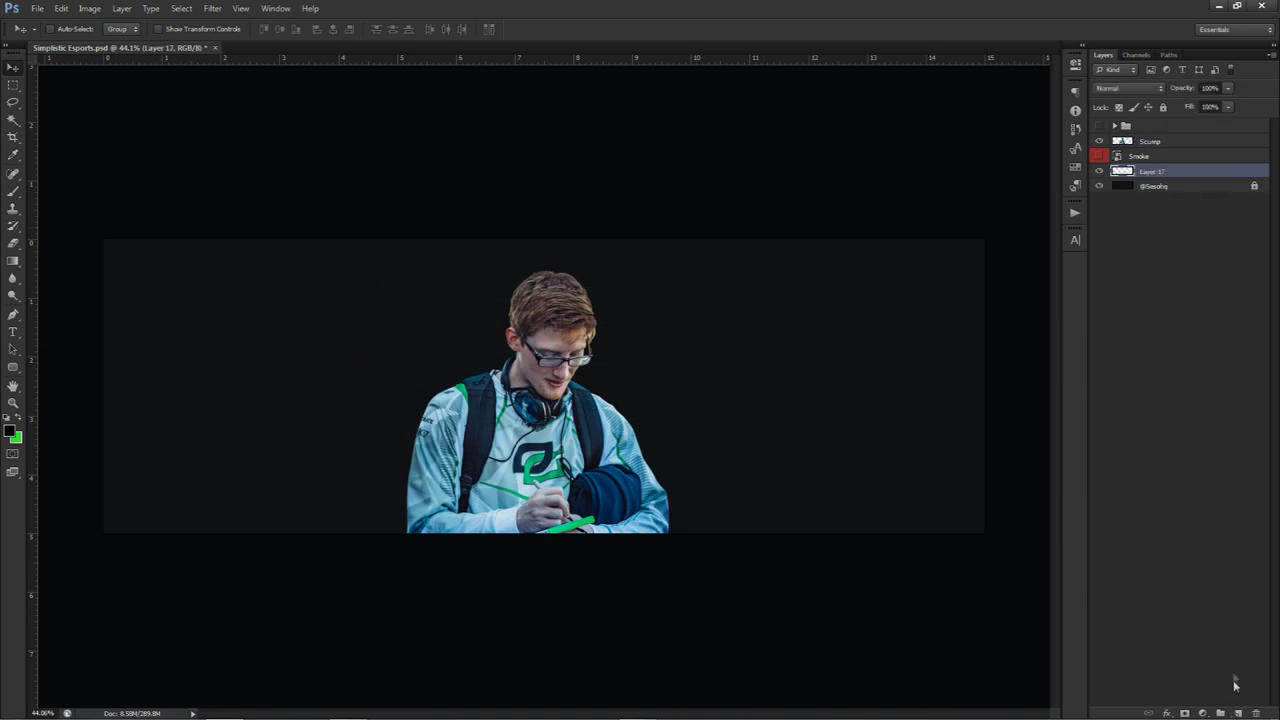
{"action": "key", "text": "b"}
{"action": "left_click", "coordinate": [10, 431]}
{"action": "left_click_drag", "start_coordinate": [500, 278], "coordinate": [546, 254]}
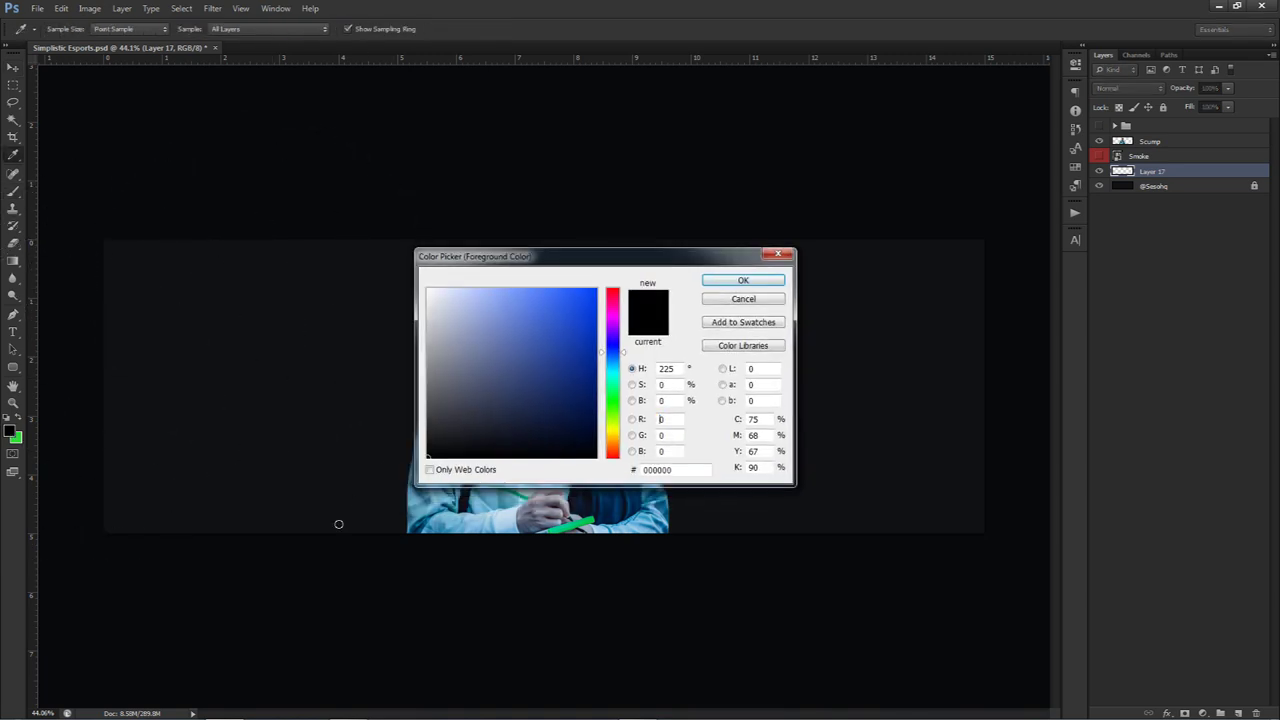
{"action": "left_click", "coordinate": [743, 280]}
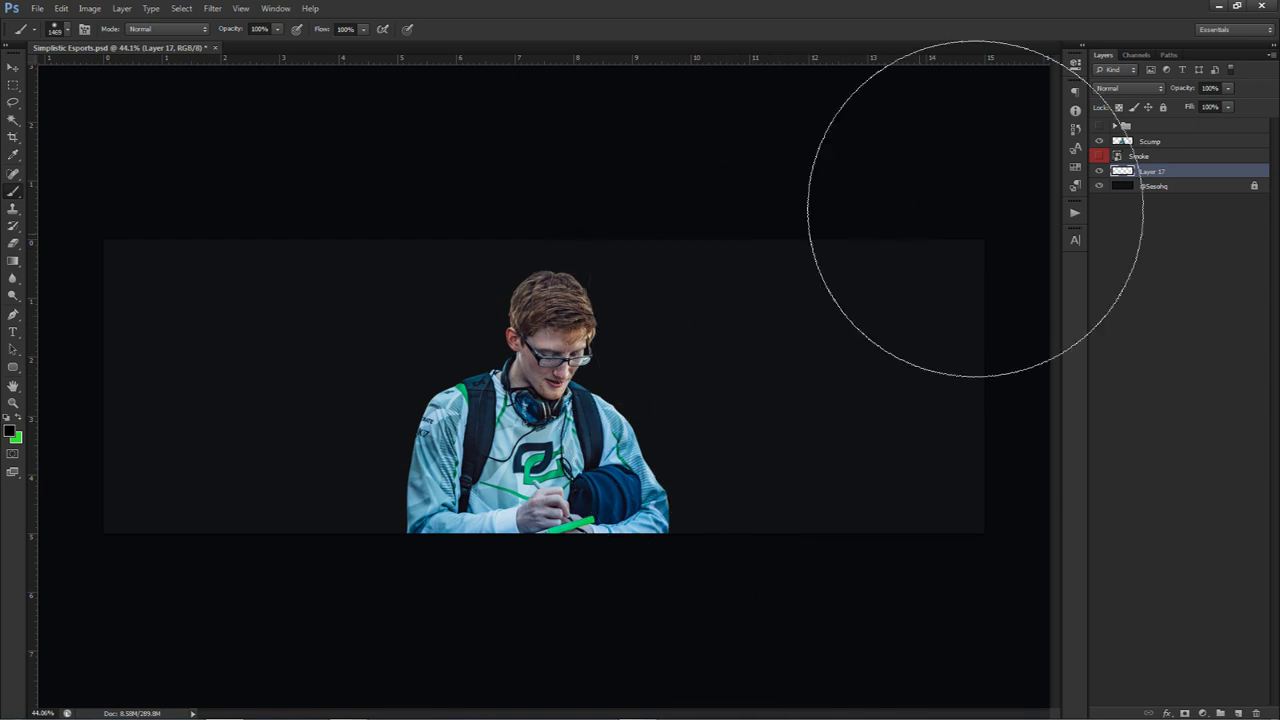
Set the new layer's opacity to 40% and paint large soft black strokes over the banner background, comparing it with and without the layer.
{"action": "left_click", "coordinate": [1210, 88]}
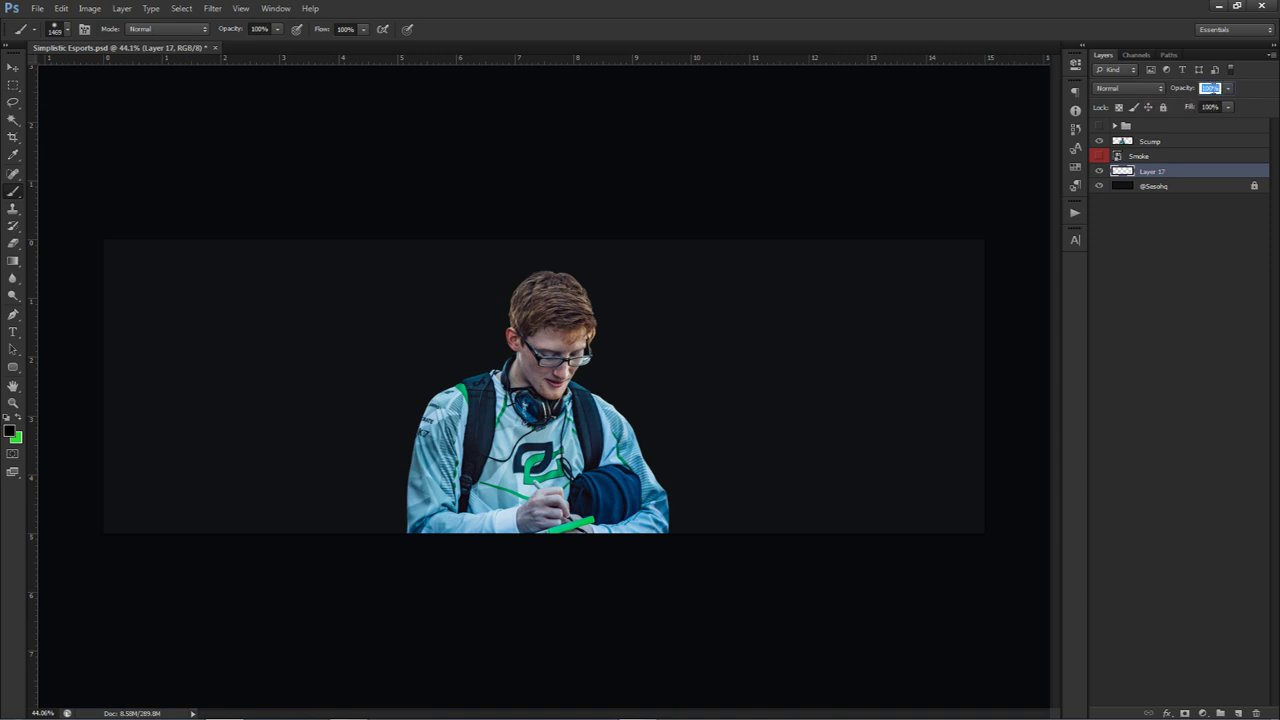
{"action": "type", "text": "40"}
{"action": "left_click", "coordinate": [876, 278]}
{"action": "mouse_move", "coordinate": [729, 368]}
{"action": "left_mouse_down"}
{"action": "mouse_move", "coordinate": [780, 358]}
{"action": "mouse_move", "coordinate": [737, 357]}
{"action": "left_mouse_up"}
{"action": "mouse_move", "coordinate": [222, 293]}
{"action": "left_mouse_down"}
{"action": "mouse_move", "coordinate": [280, 332]}
{"action": "mouse_move", "coordinate": [195, 255]}
{"action": "left_mouse_up"}
{"action": "left_click_drag", "start_coordinate": [622, 408], "coordinate": [581, 405]}
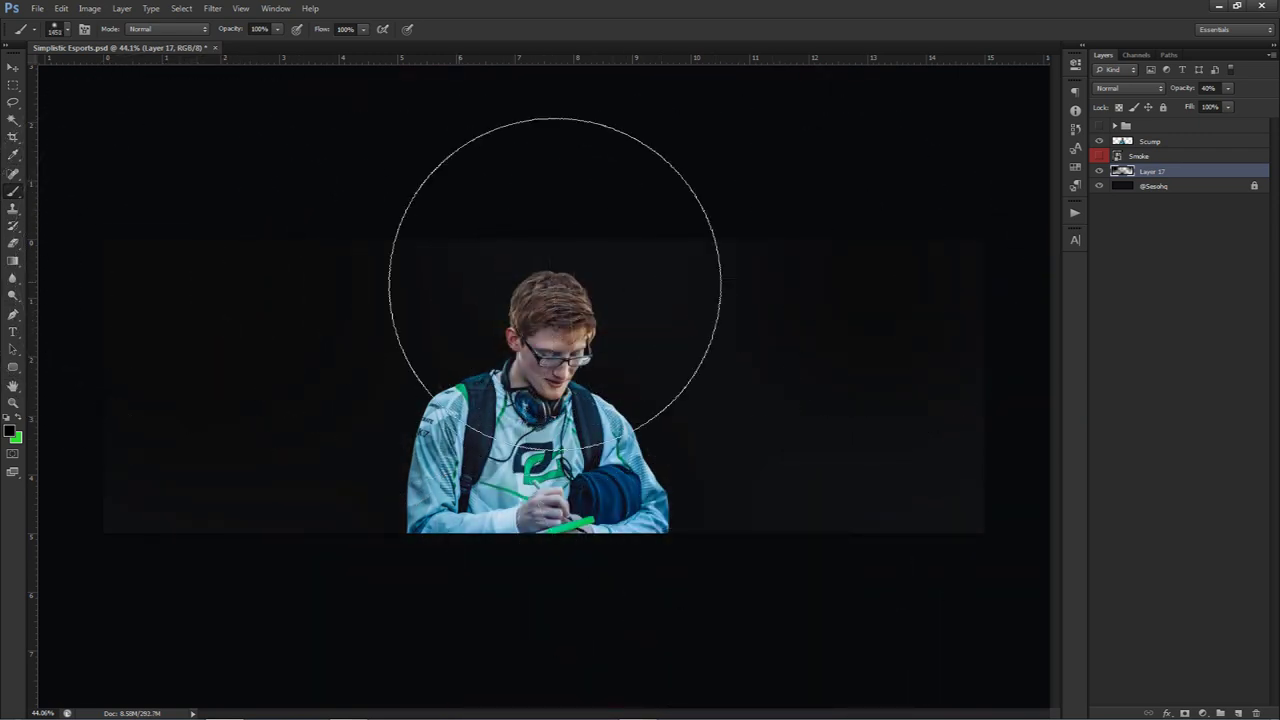
{"action": "left_click_drag", "start_coordinate": [337, 516], "coordinate": [211, 544]}
{"action": "left_click_drag", "start_coordinate": [545, 356], "coordinate": [640, 408]}
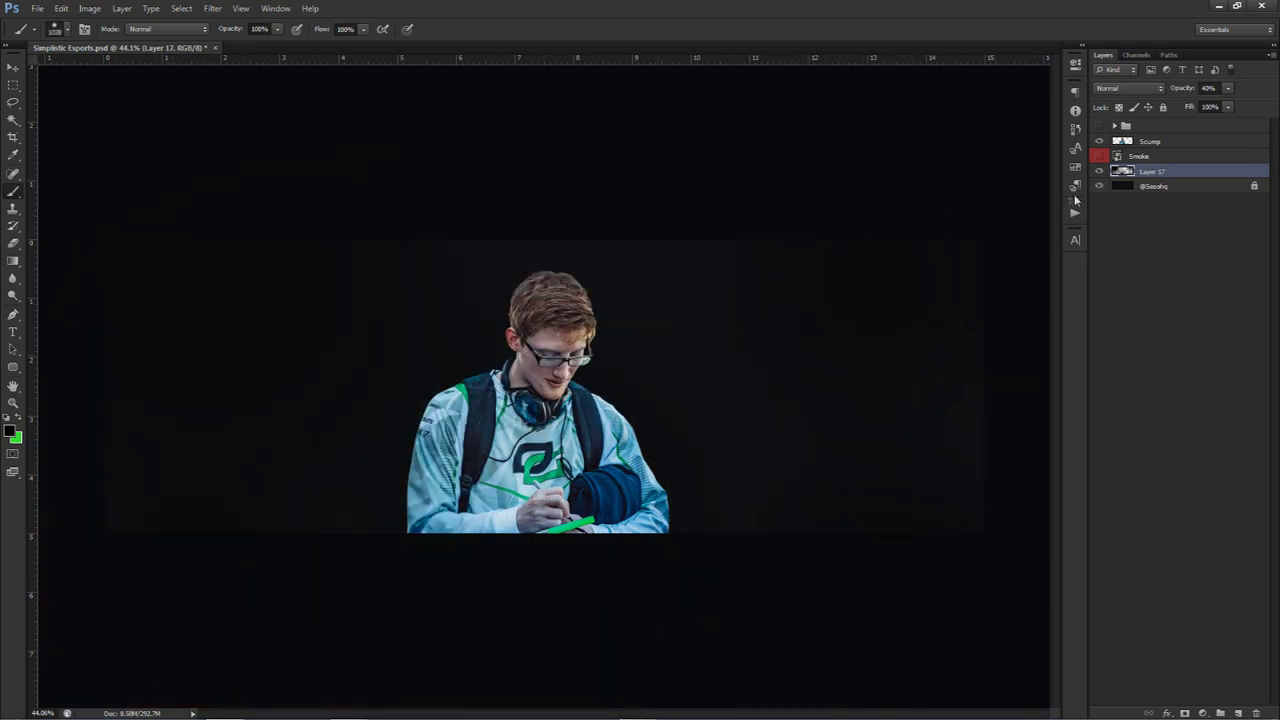
{"action": "left_click", "coordinate": [1100, 172]}
{"action": "left_click", "coordinate": [1100, 172]}
Show and duplicate the Smoke layer, keeping the original hidden above the Scump layer.
{"action": "left_click", "coordinate": [1099, 156]}
{"action": "left_click", "coordinate": [1128, 158]}
{"action": "key", "text": "ctrl+j"}
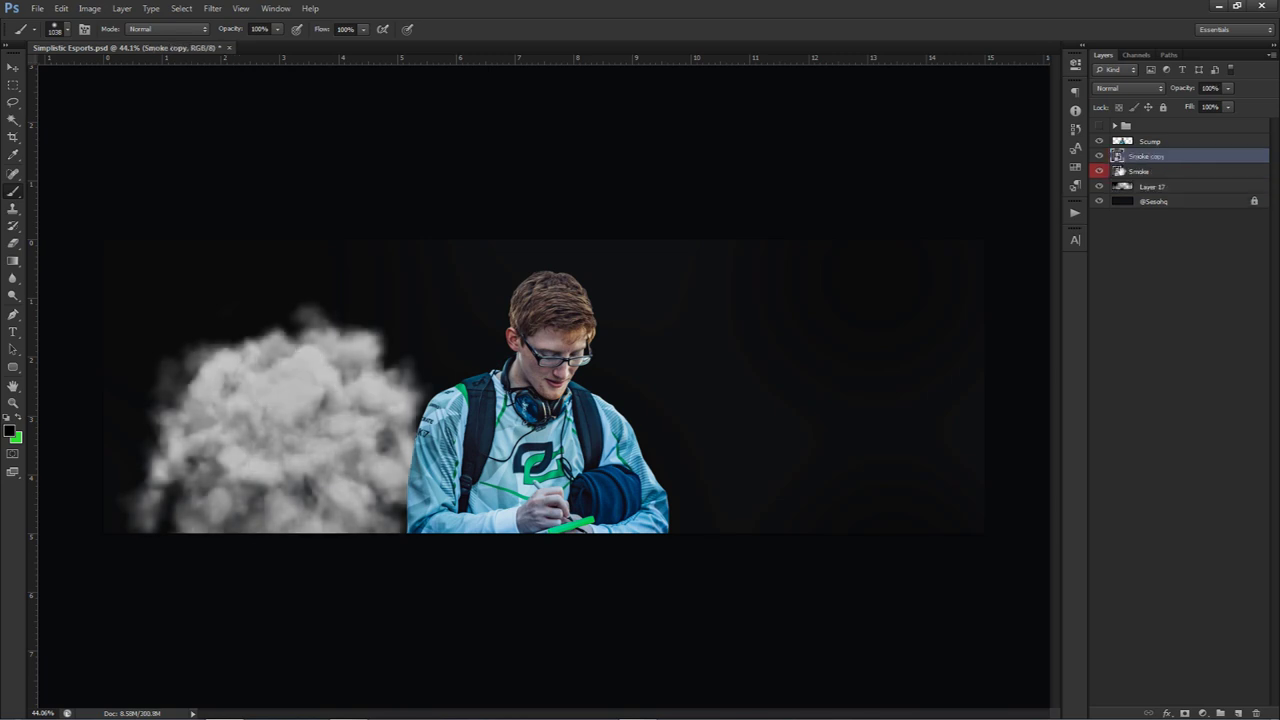
{"action": "left_click", "coordinate": [1099, 171]}
{"action": "left_click", "coordinate": [1170, 173]}
{"action": "left_click_drag", "start_coordinate": [1170, 173], "coordinate": [1150, 134]}
{"action": "left_click", "coordinate": [1150, 172]}
Move the smoke copy closer to the player and place a duplicate in the banner's upper-left corner.
{"action": "key", "text": "v"}
{"action": "left_click_drag", "start_coordinate": [600, 420], "coordinate": [630, 430]}
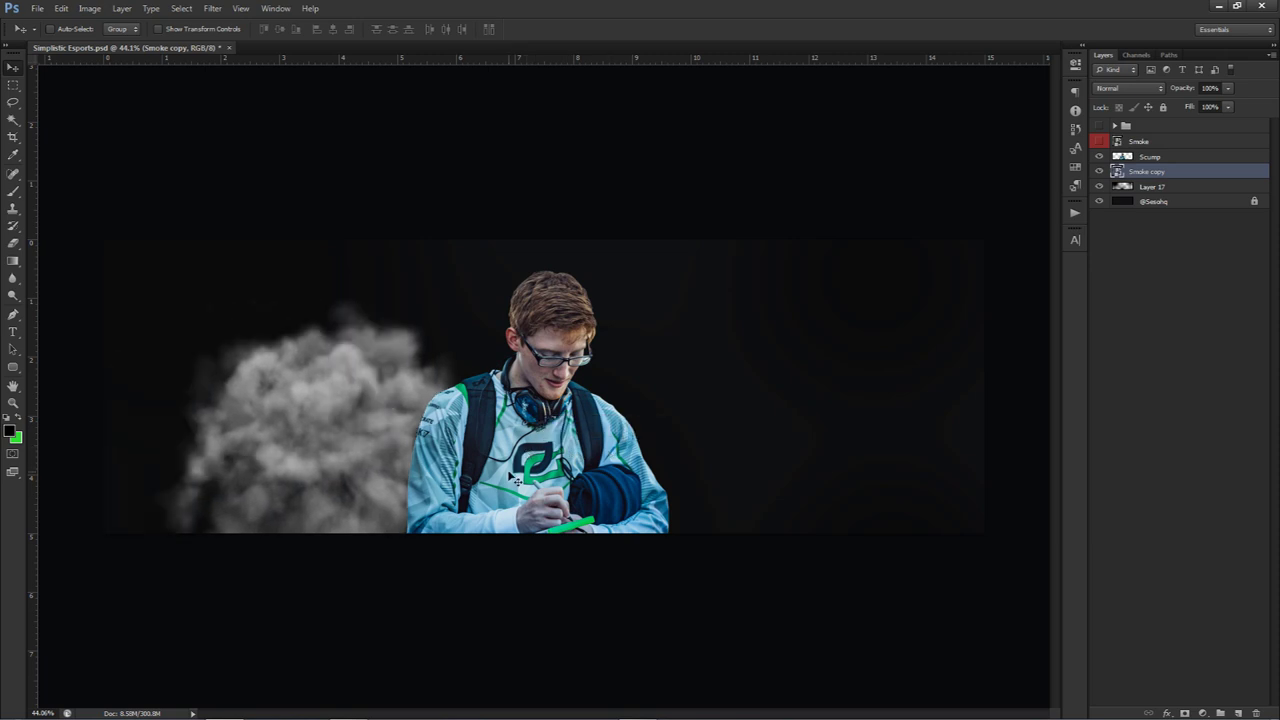
{"action": "left_click_drag", "start_coordinate": [642, 513], "coordinate": [512, 415], "text": "alt"}
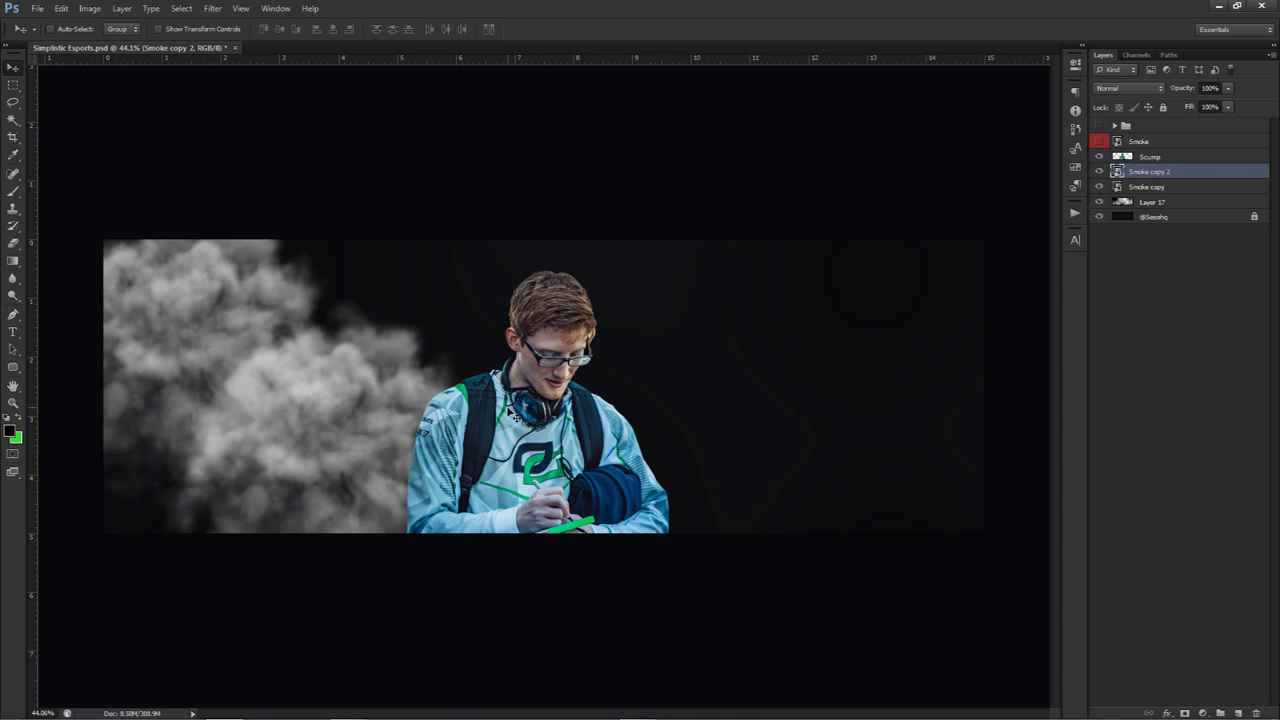
{"action": "key", "text": "ctrl+j"}
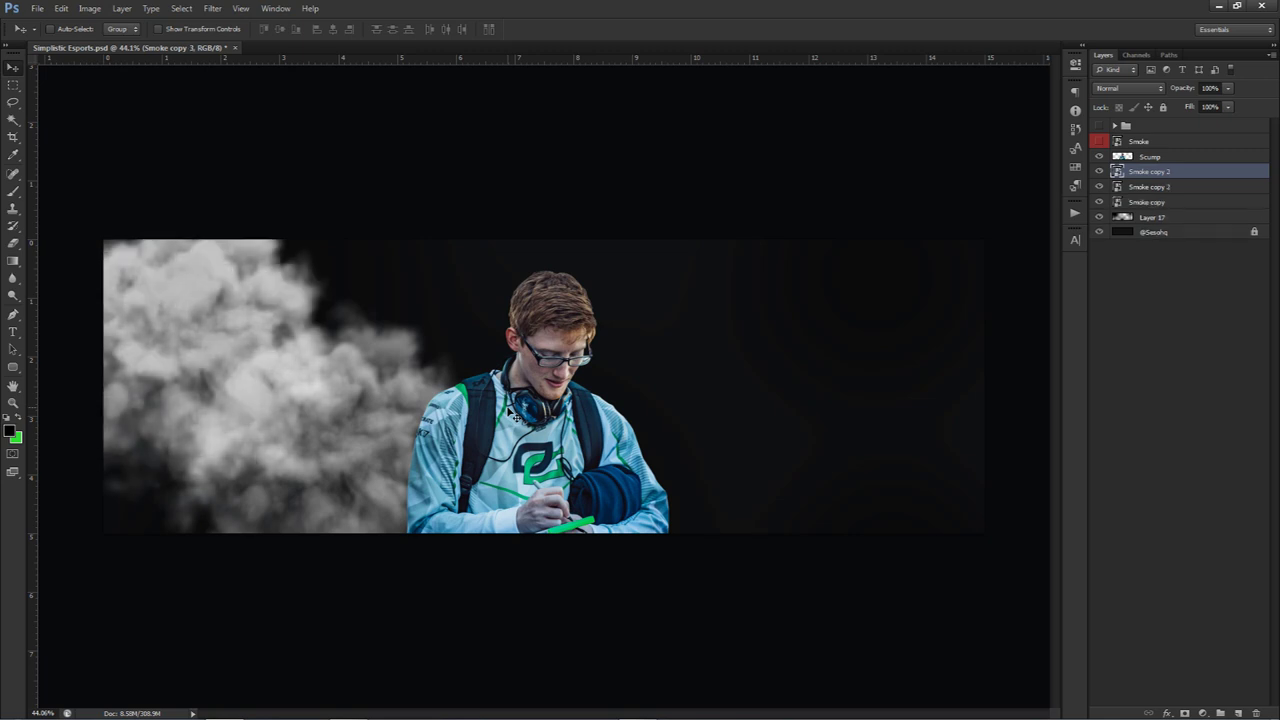
{"action": "key", "text": "ctrl+z"}
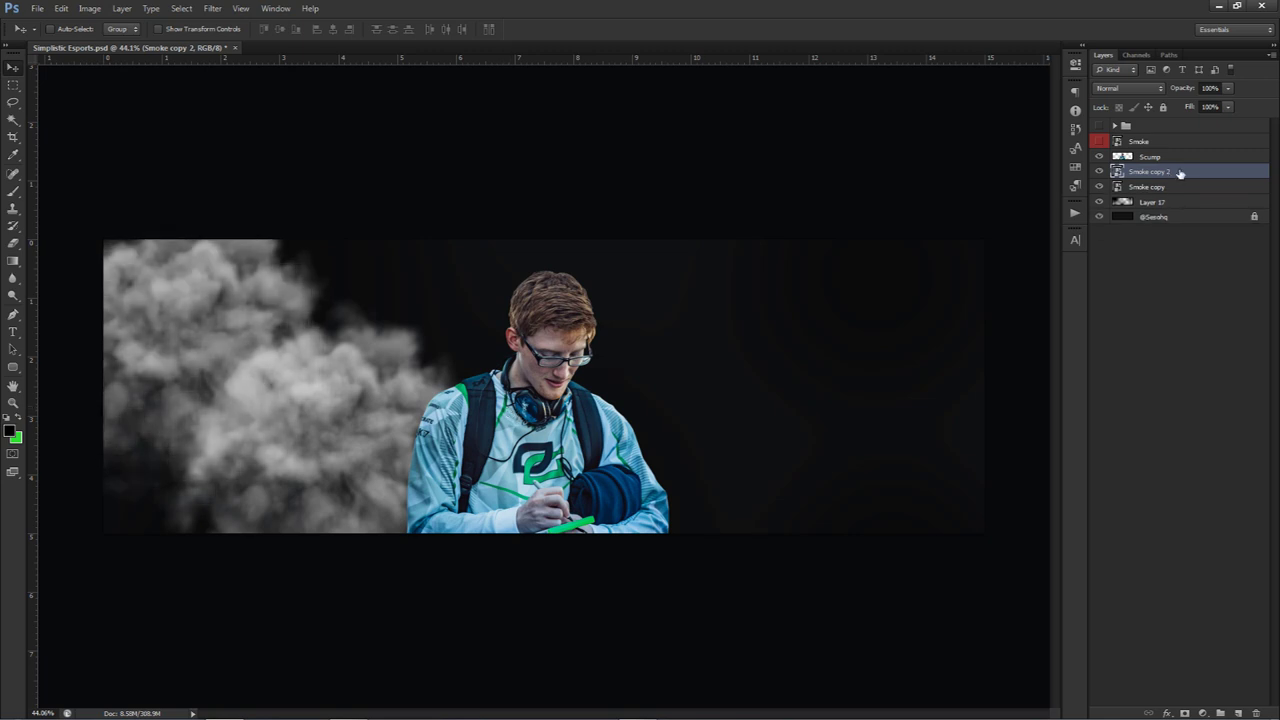
Tile five more smoke copies across the rest of the banner behind the player and shift all copies slightly left.
{"action": "mouse_move", "coordinate": [1180, 173]}
{"action": "left_mouse_down"}
{"action": "mouse_move", "coordinate": [1230, 300]}
{"action": "mouse_move", "coordinate": [1237, 712]}
{"action": "mouse_move", "coordinate": [1178, 180]}
{"action": "mouse_move", "coordinate": [1166, 187]}
{"action": "left_mouse_up"}
{"action": "left_click_drag", "start_coordinate": [342, 318], "coordinate": [578, 303]}
{"action": "key", "text": "ctrl+j"}
{"action": "left_click_drag", "start_coordinate": [454, 302], "coordinate": [655, 462]}
{"action": "left_click_drag", "start_coordinate": [655, 462], "coordinate": [889, 494]}
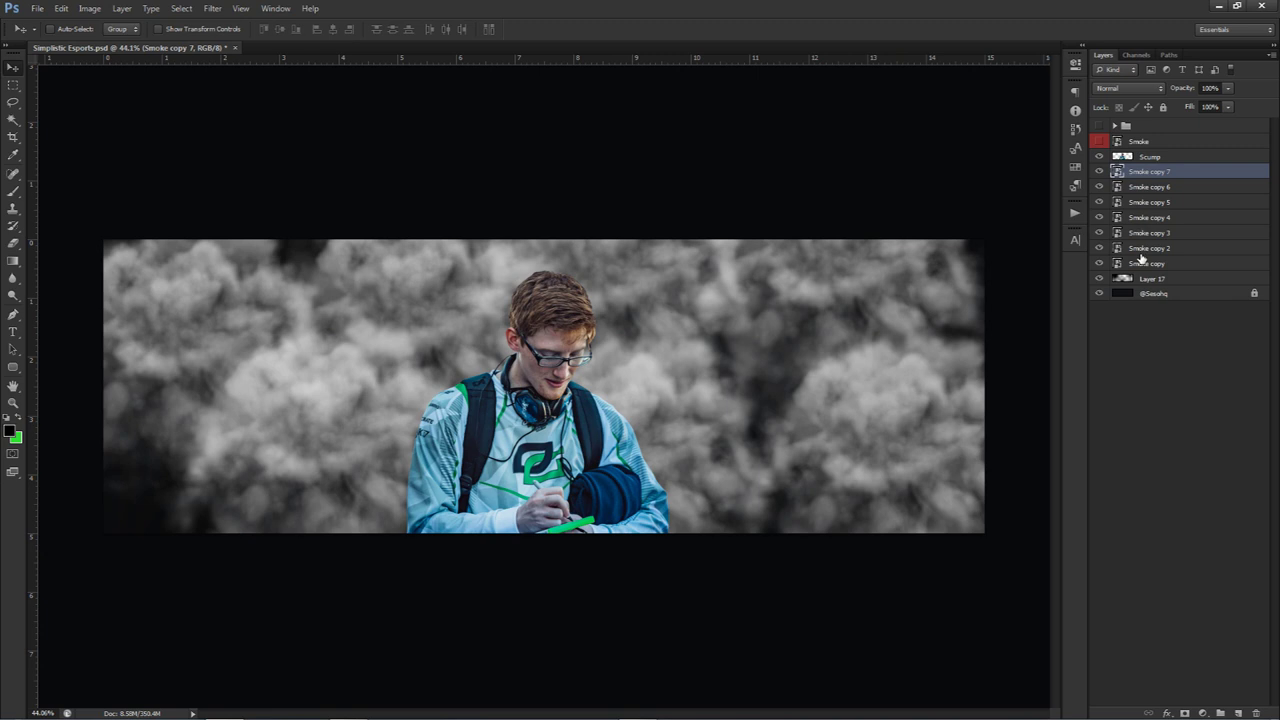
{"action": "left_click", "coordinate": [1142, 263], "text": "shift"}
{"action": "left_click_drag", "start_coordinate": [776, 382], "coordinate": [743, 380]}
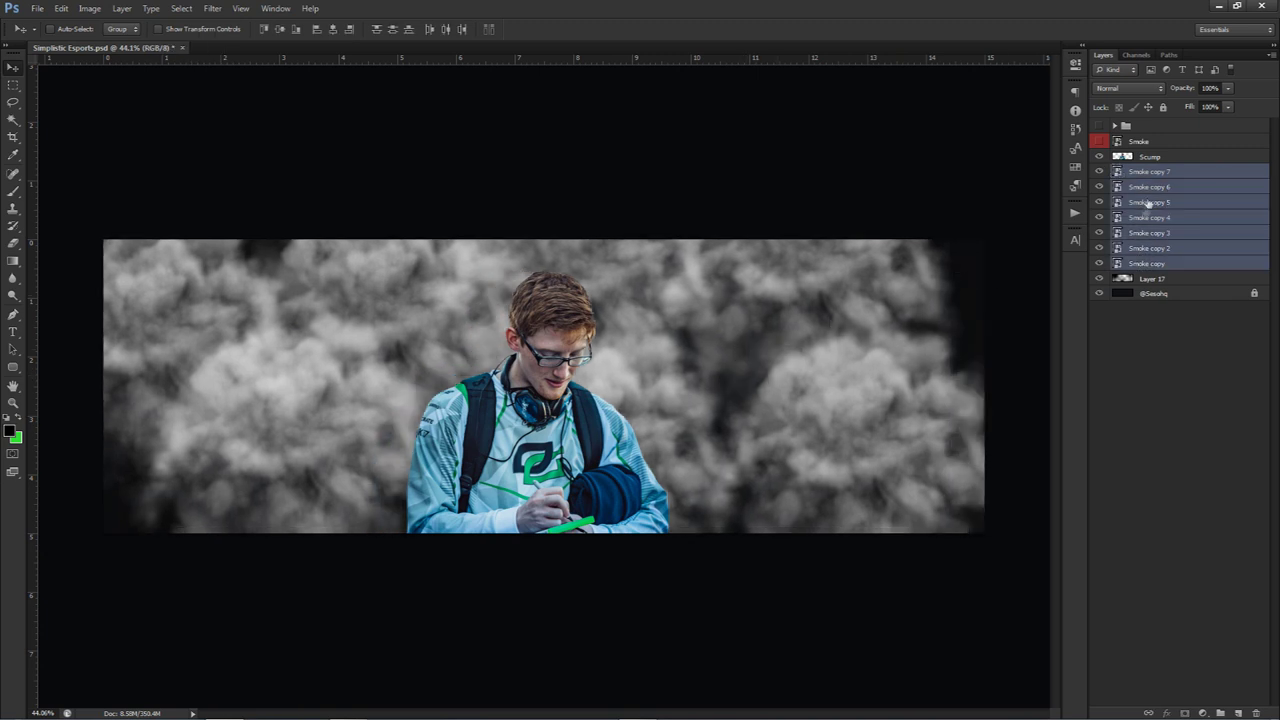
{"action": "left_click_drag", "start_coordinate": [663, 343], "coordinate": [664, 337]}
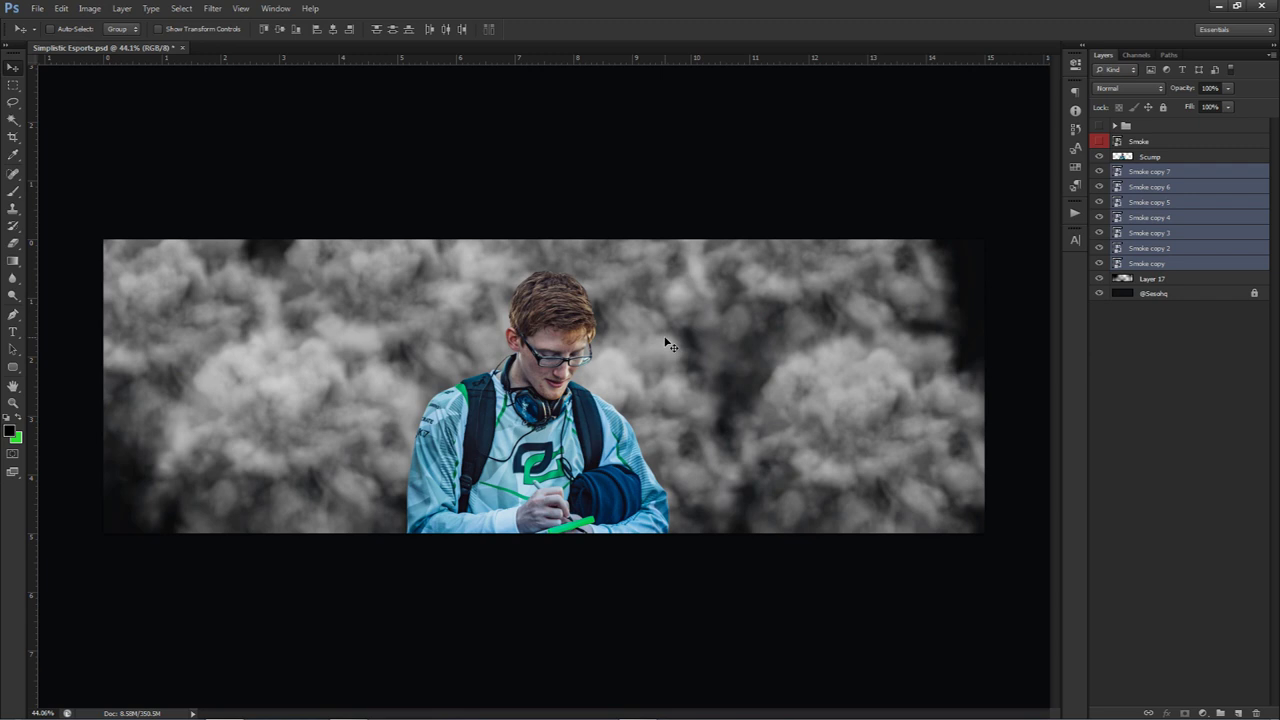
Merge all seven smoke copies into one layer and set its opacity to 7%.
{"action": "left_click", "coordinate": [1146, 171]}
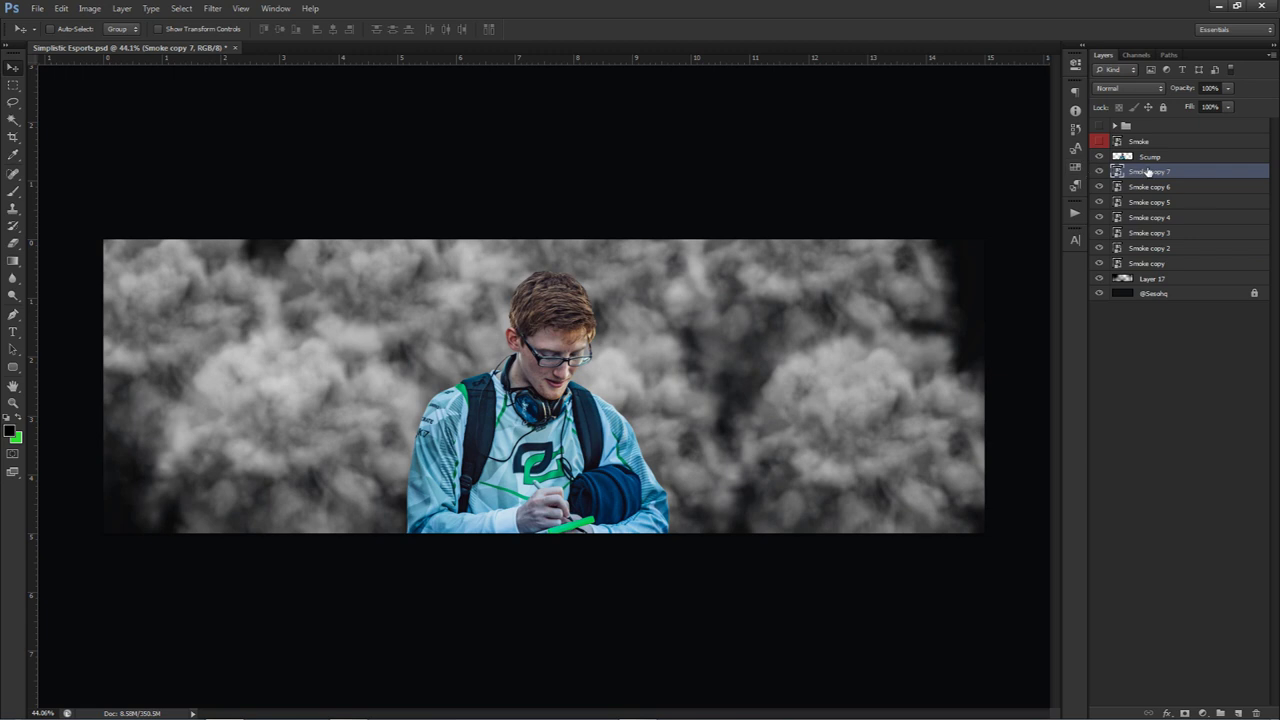
{"action": "left_click", "coordinate": [1147, 266], "text": "shift"}
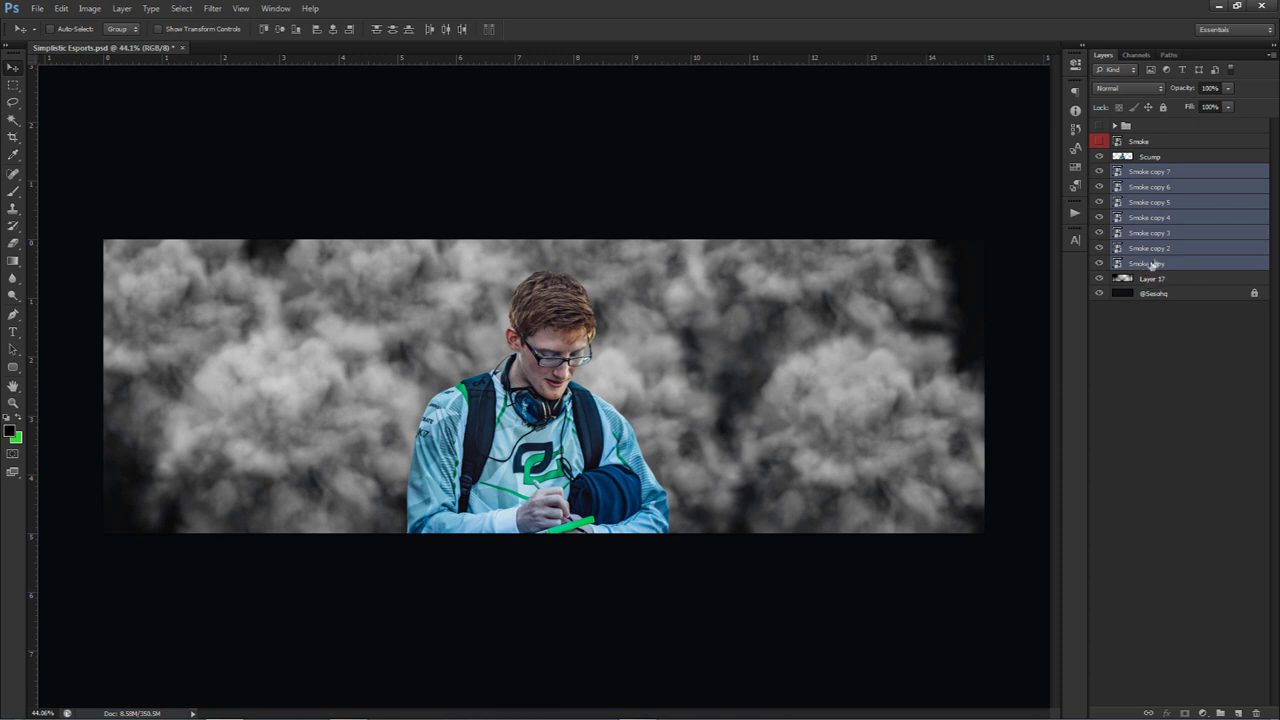
{"action": "right_click", "coordinate": [1171, 175]}
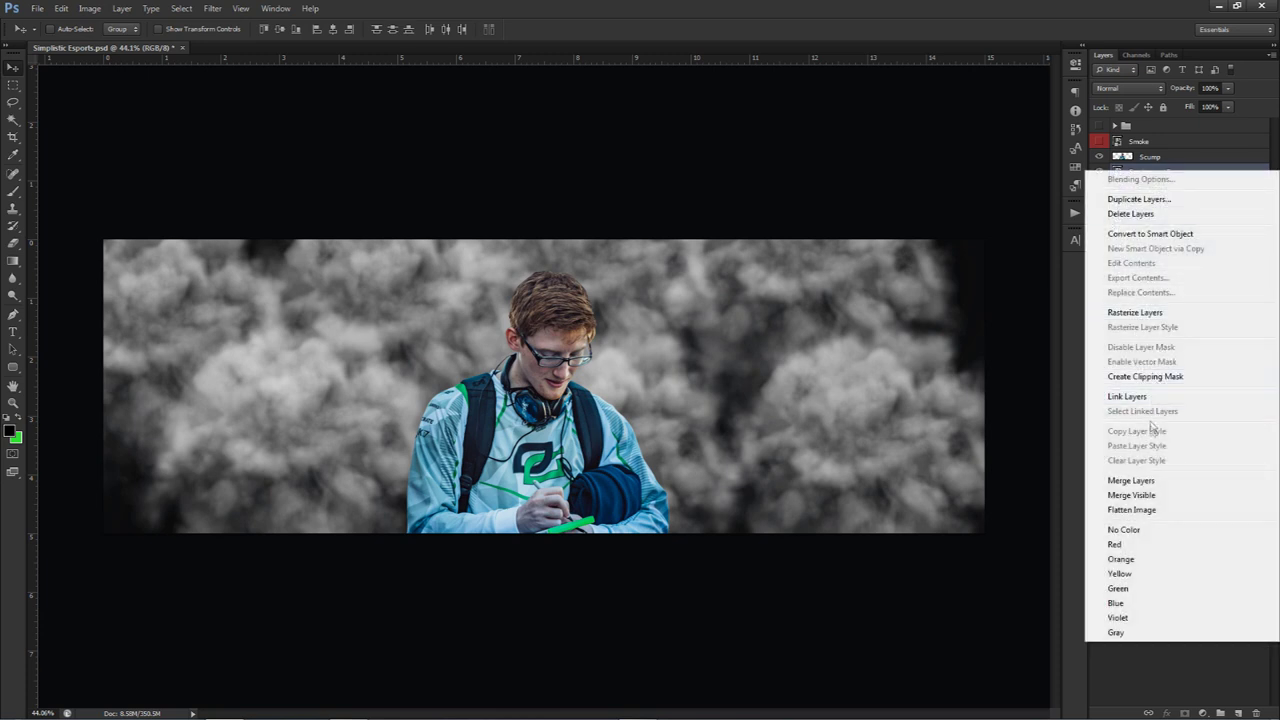
{"action": "left_click", "coordinate": [1140, 478]}
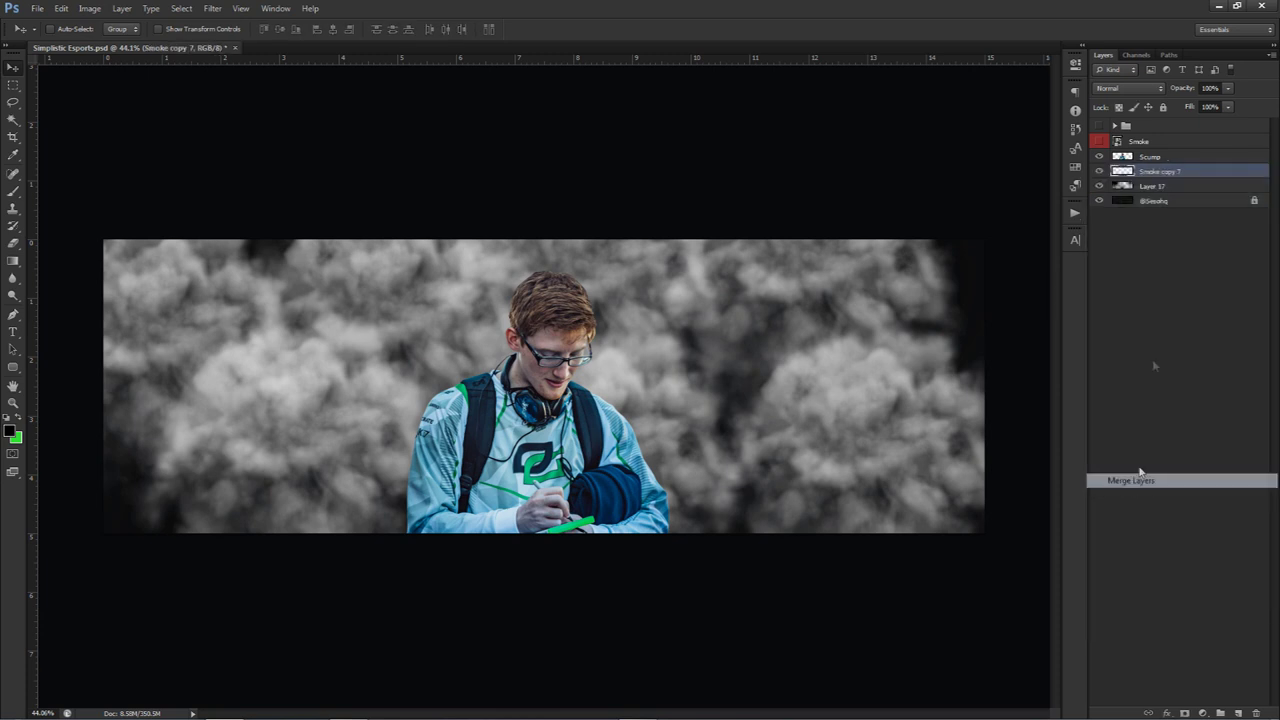
{"action": "left_click", "coordinate": [1212, 88]}
{"action": "double_click", "coordinate": [1217, 88]}
{"action": "type", "text": "7"}
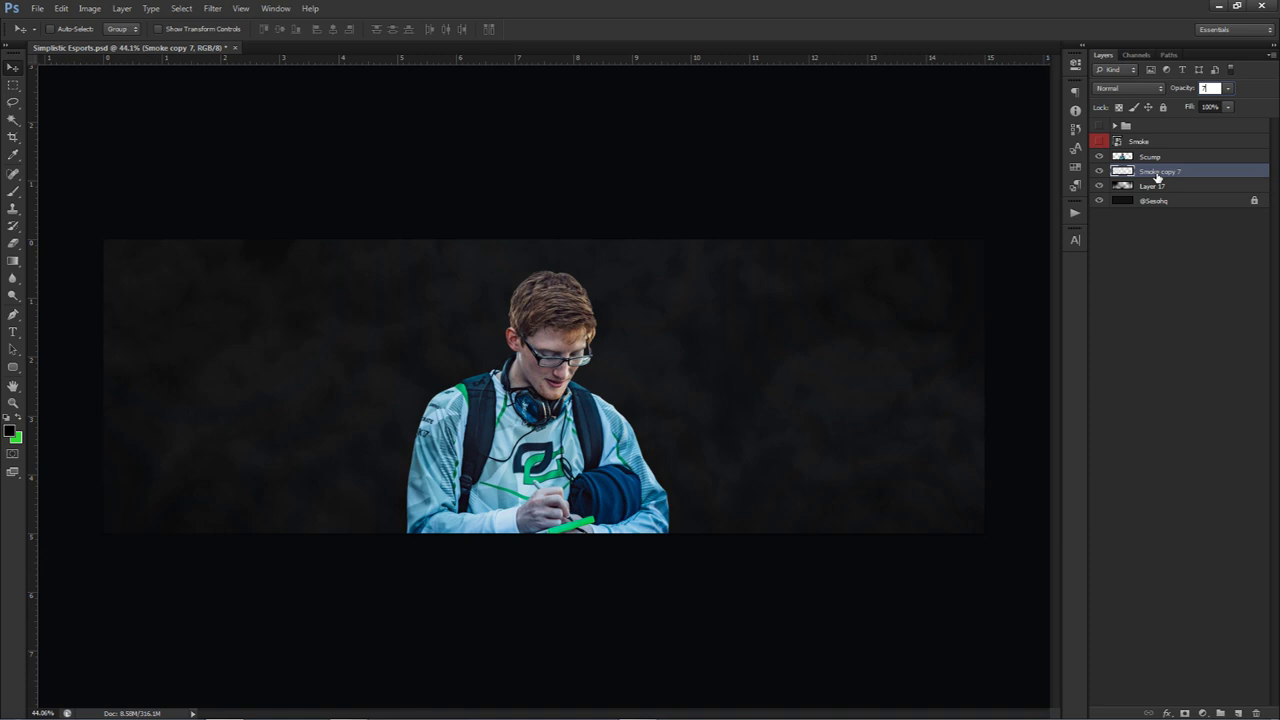
Add an Exposure adjustment layer above the merged smoke layer.
{"action": "left_click", "coordinate": [1207, 700]}
{"action": "left_click", "coordinate": [1204, 713]}
{"action": "left_click", "coordinate": [1152, 174]}
{"action": "left_click", "coordinate": [1152, 174]}
{"action": "left_click", "coordinate": [1204, 713]}
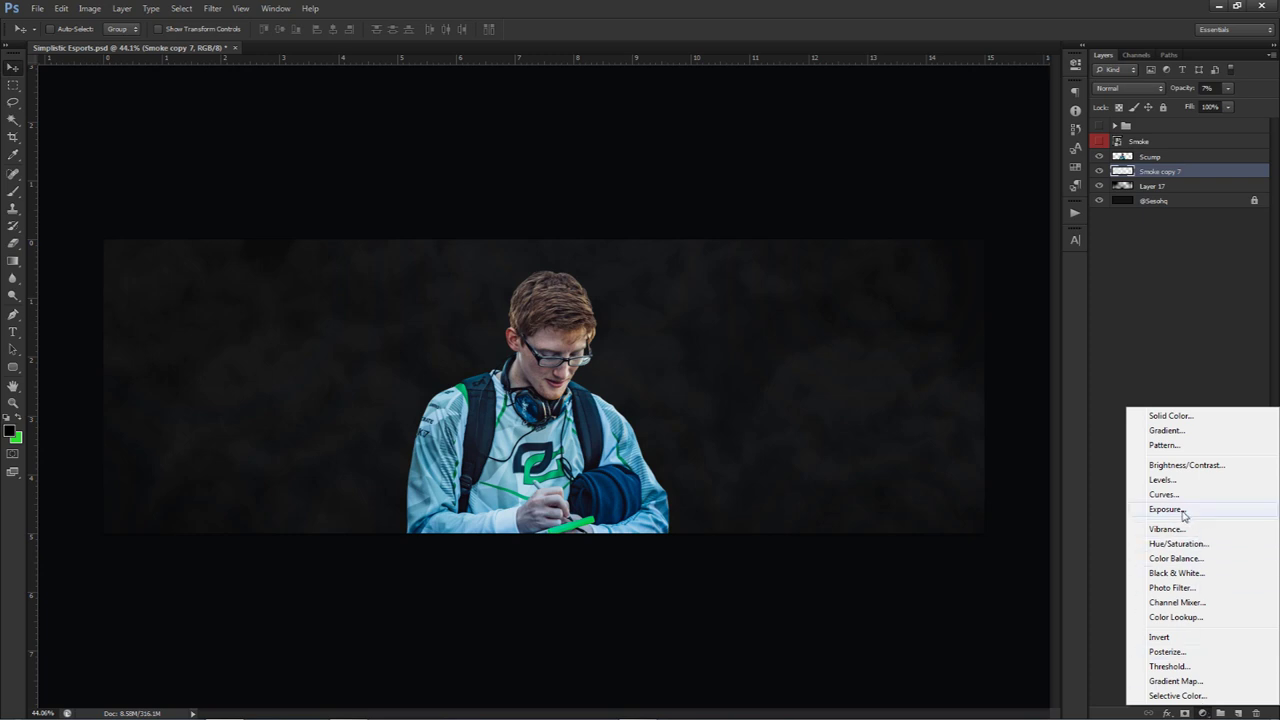
{"action": "left_click", "coordinate": [1180, 510]}
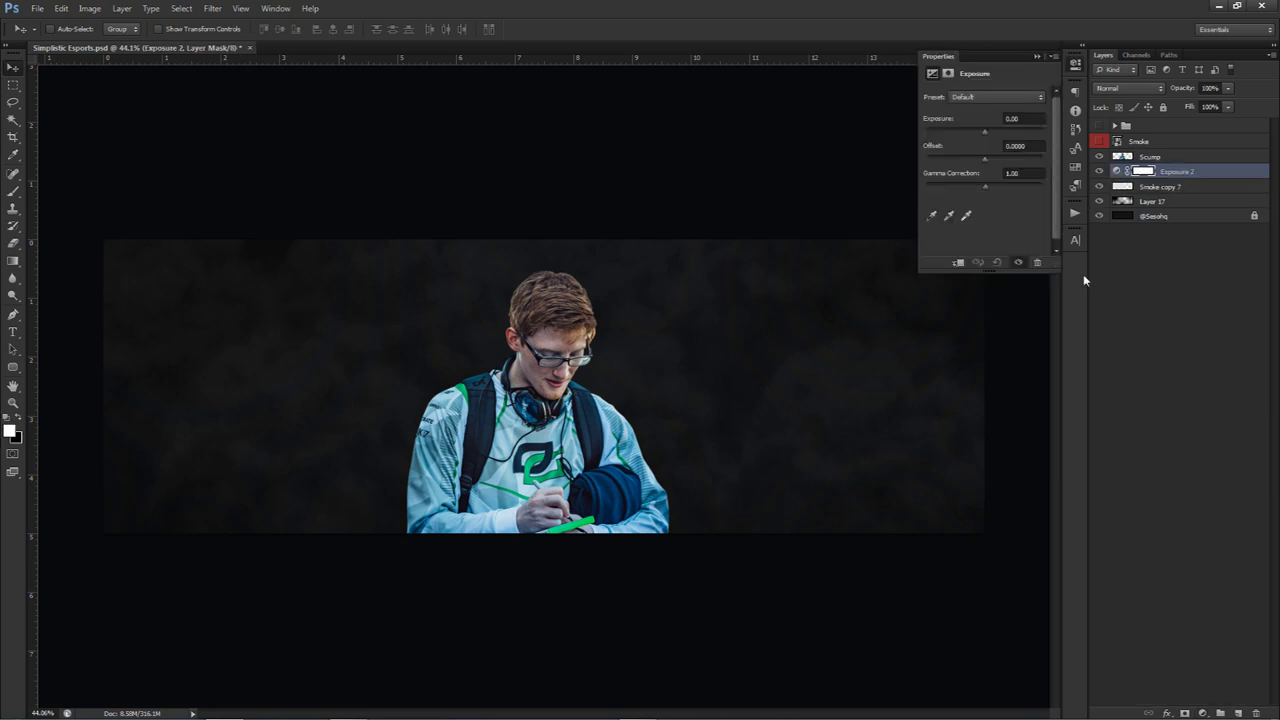
Set the Exposure adjustment's offset to .0030 and gamma correction to .85, and compare the banner with and without it.
{"action": "left_click", "coordinate": [1022, 145]}
{"action": "type", "text": ".0.0030"}
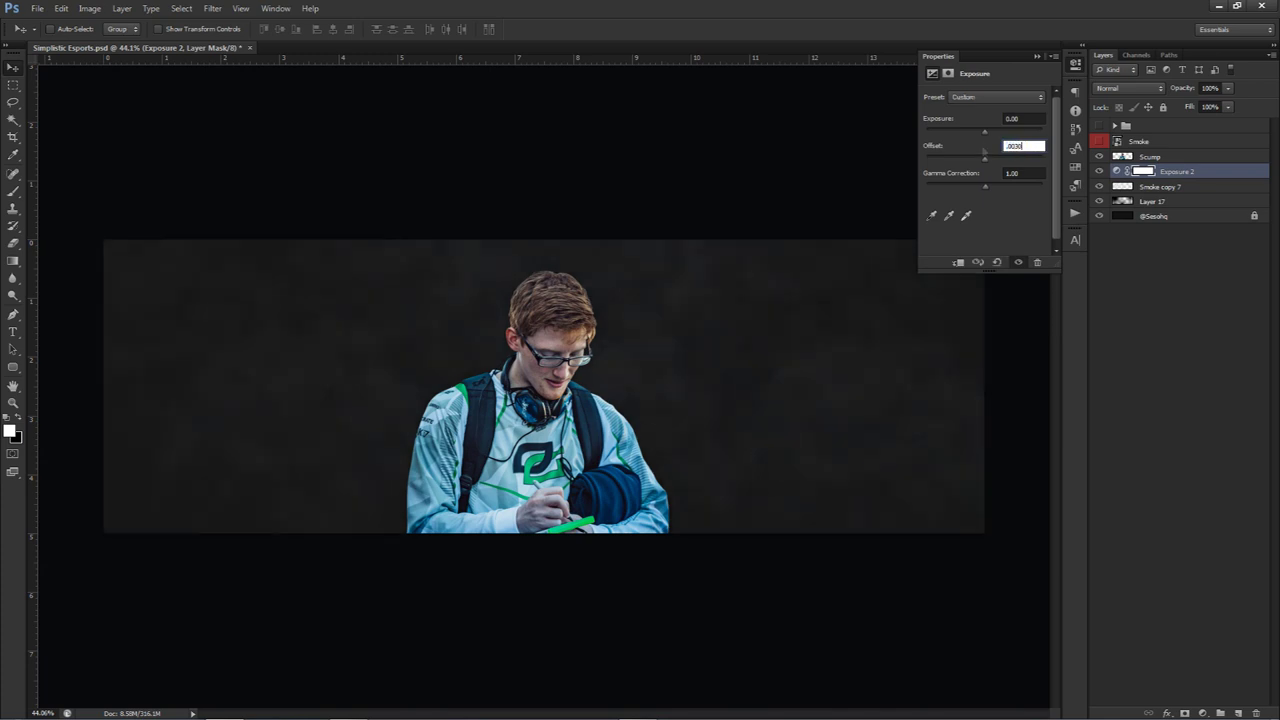
{"action": "key", "text": "Tab"}
{"action": "type", "text": ".85"}
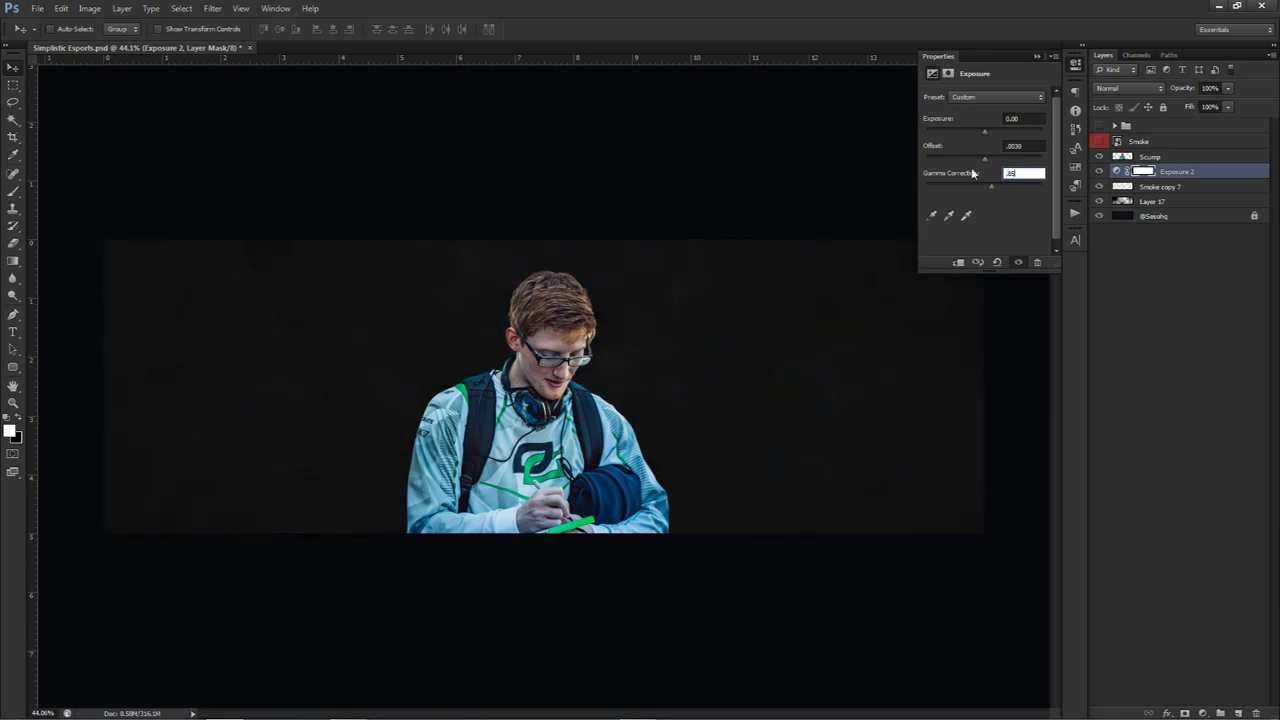
{"action": "left_click", "coordinate": [1076, 64]}
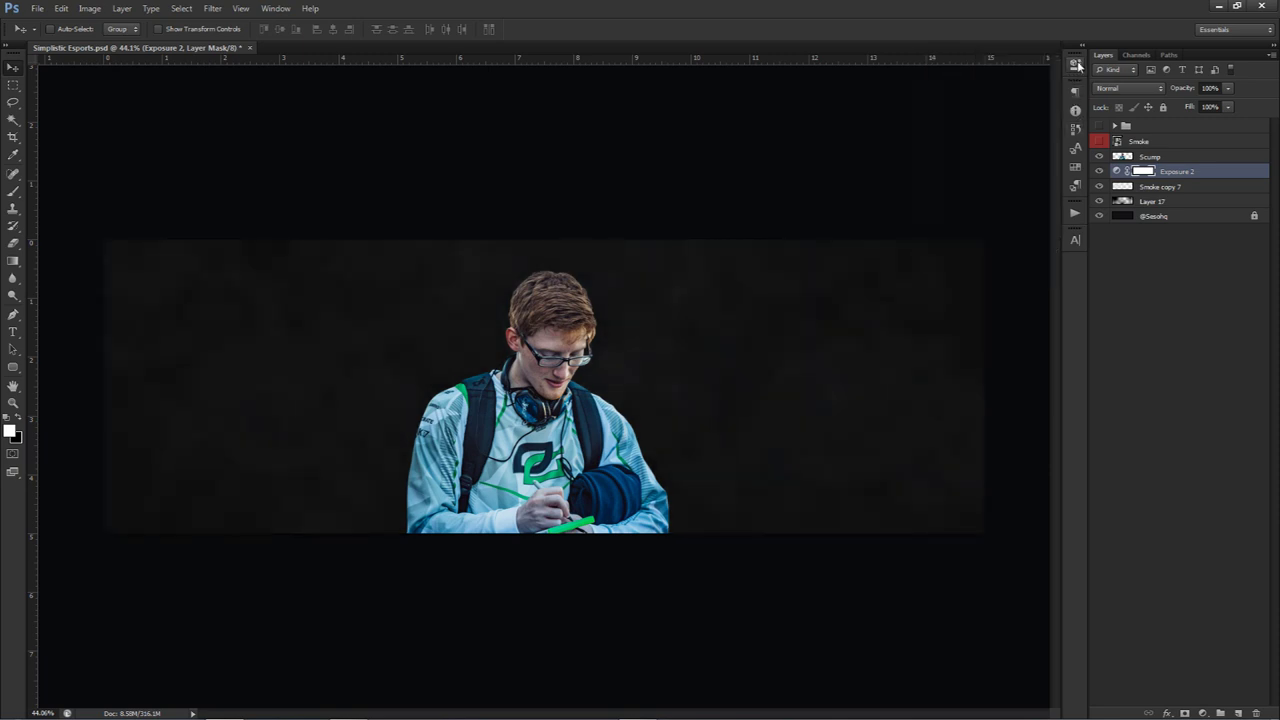
{"action": "left_click", "coordinate": [1099, 171]}
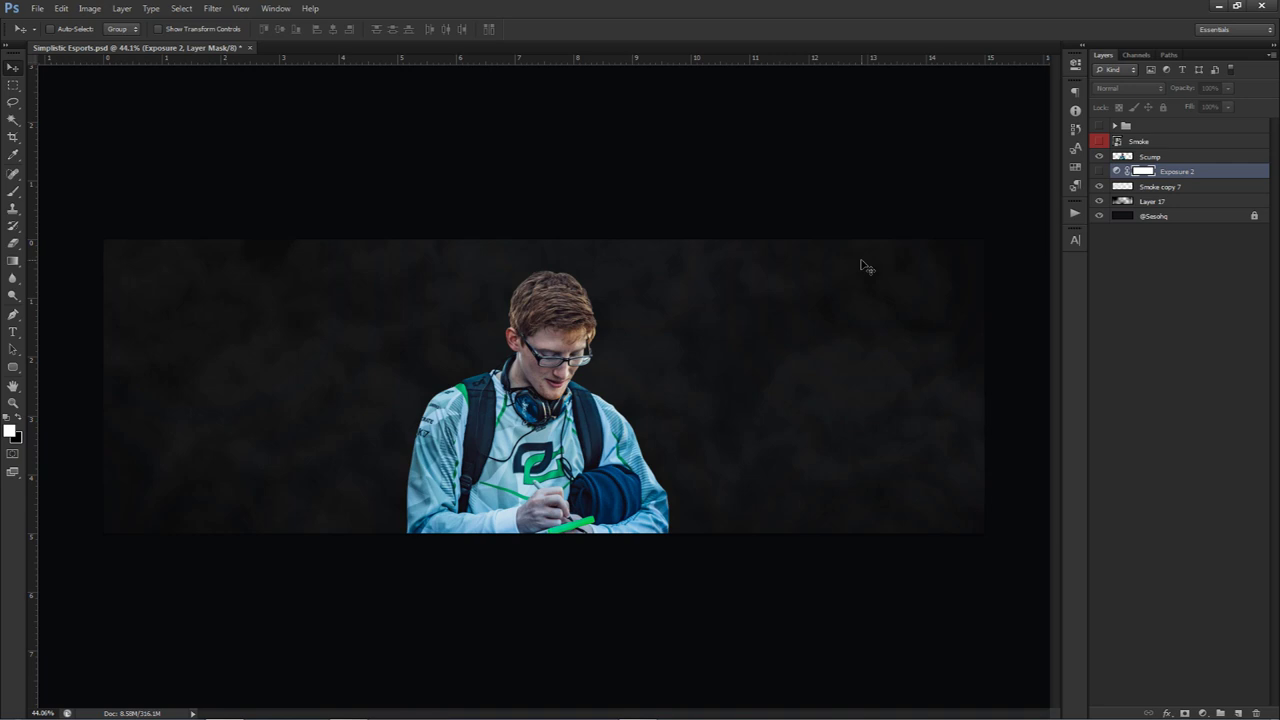
{"action": "left_click", "coordinate": [1099, 172]}
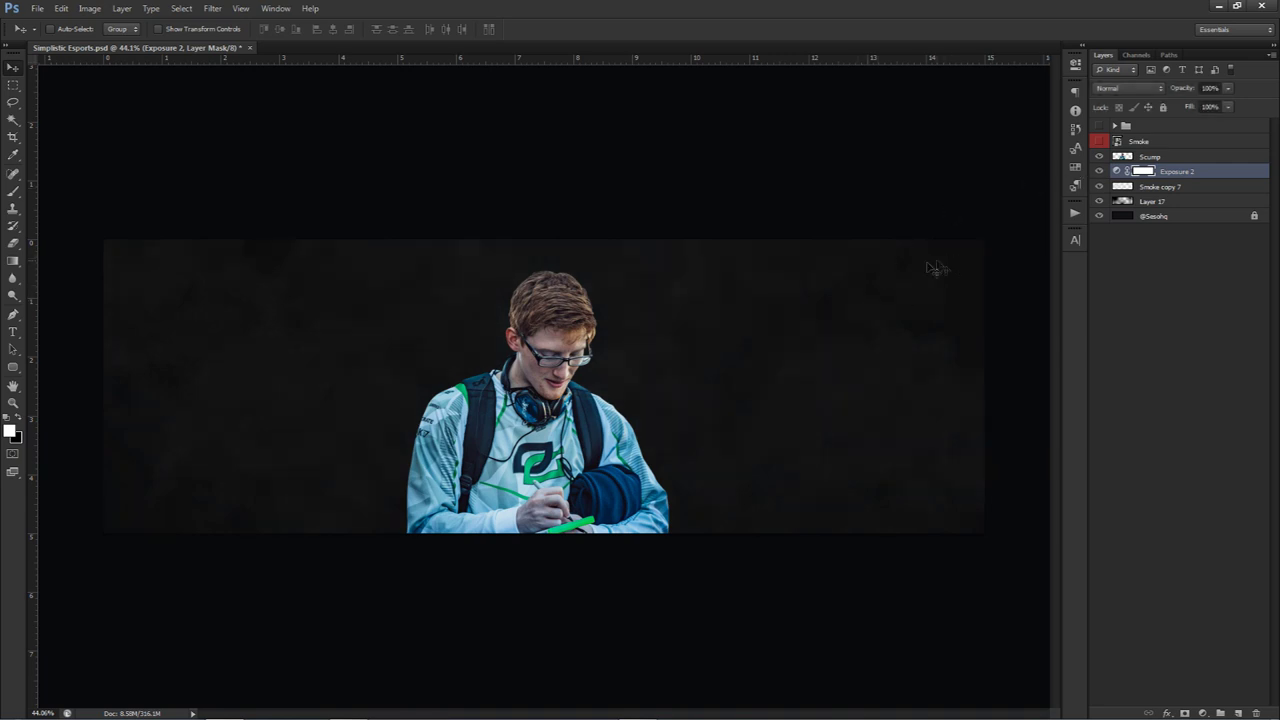
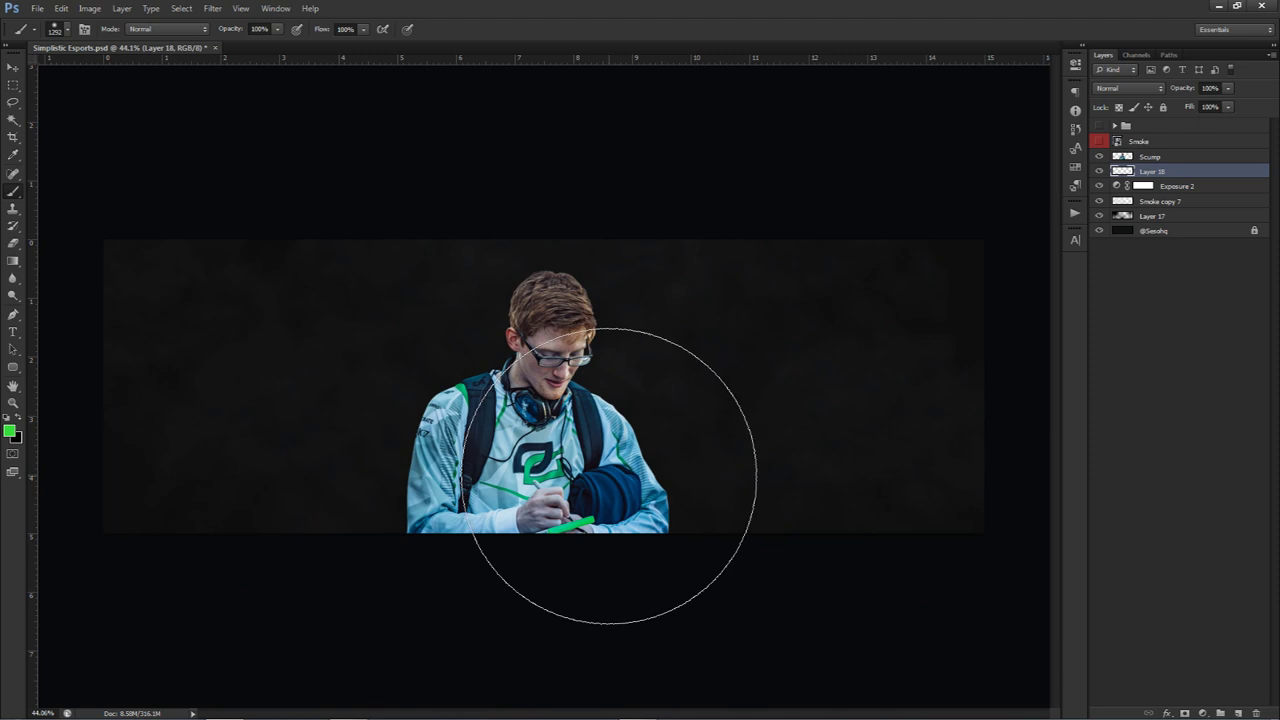
Paint a large soft green glow behind the player's pen-side shoulder on Layer 18 and erase its upper edge.
{"action": "left_click", "coordinate": [608, 495]}
{"action": "key", "text": "e"}
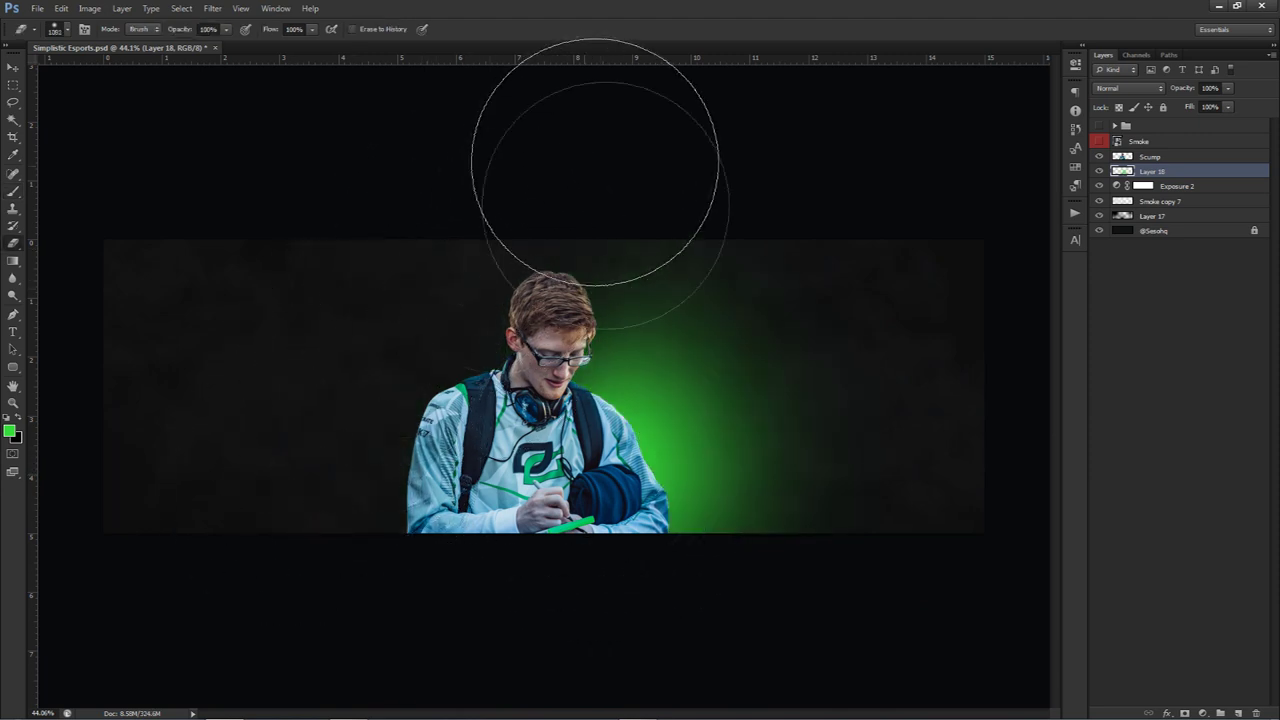
{"action": "left_click_drag", "start_coordinate": [577, 149], "coordinate": [686, 200]}
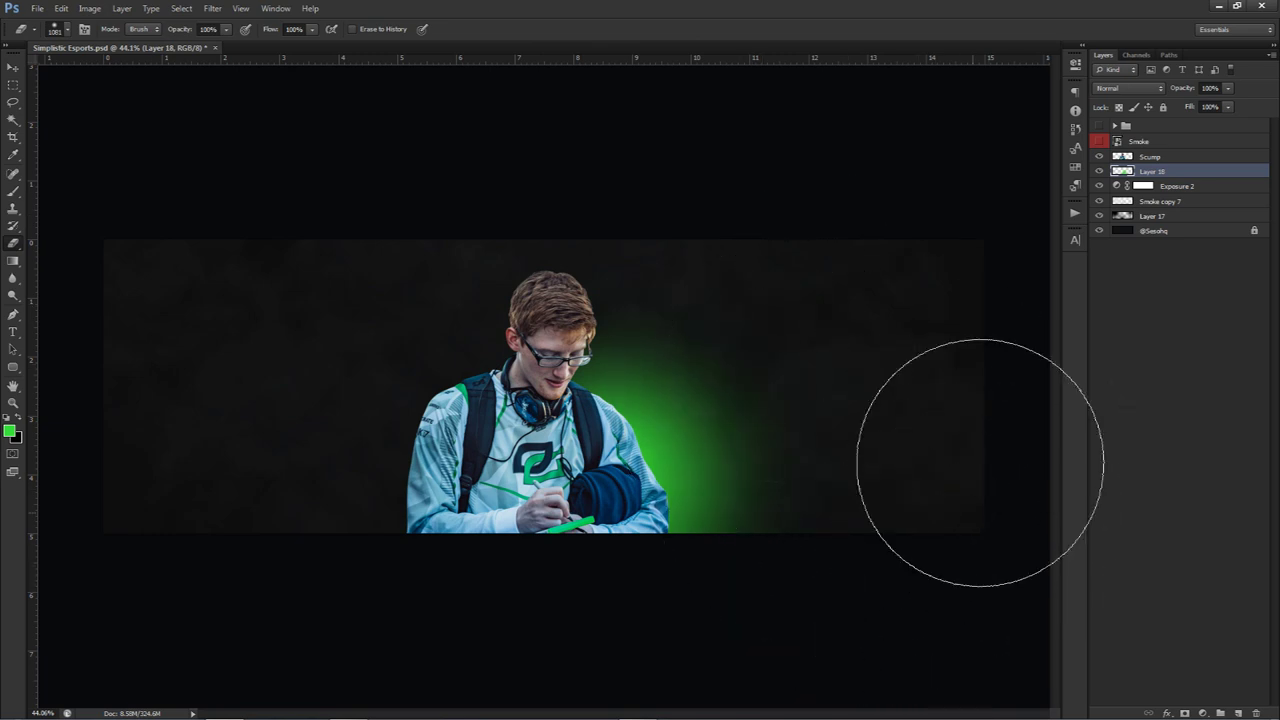
Add a new layer above Layer 18, paint a matching green glow behind the player's other shoulder, and erase its upper part.
{"action": "left_click", "coordinate": [1237, 713]}
{"action": "key", "text": "b"}
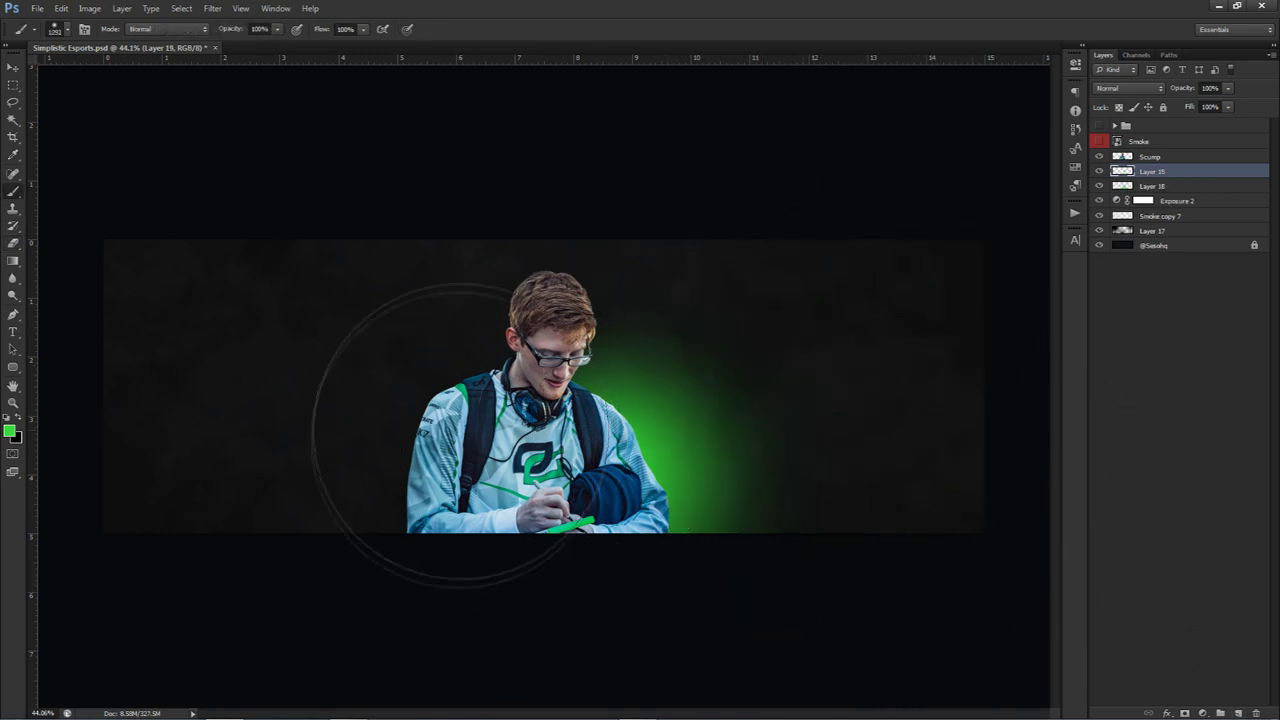
{"action": "left_click", "coordinate": [432, 420]}
{"action": "key", "text": "e"}
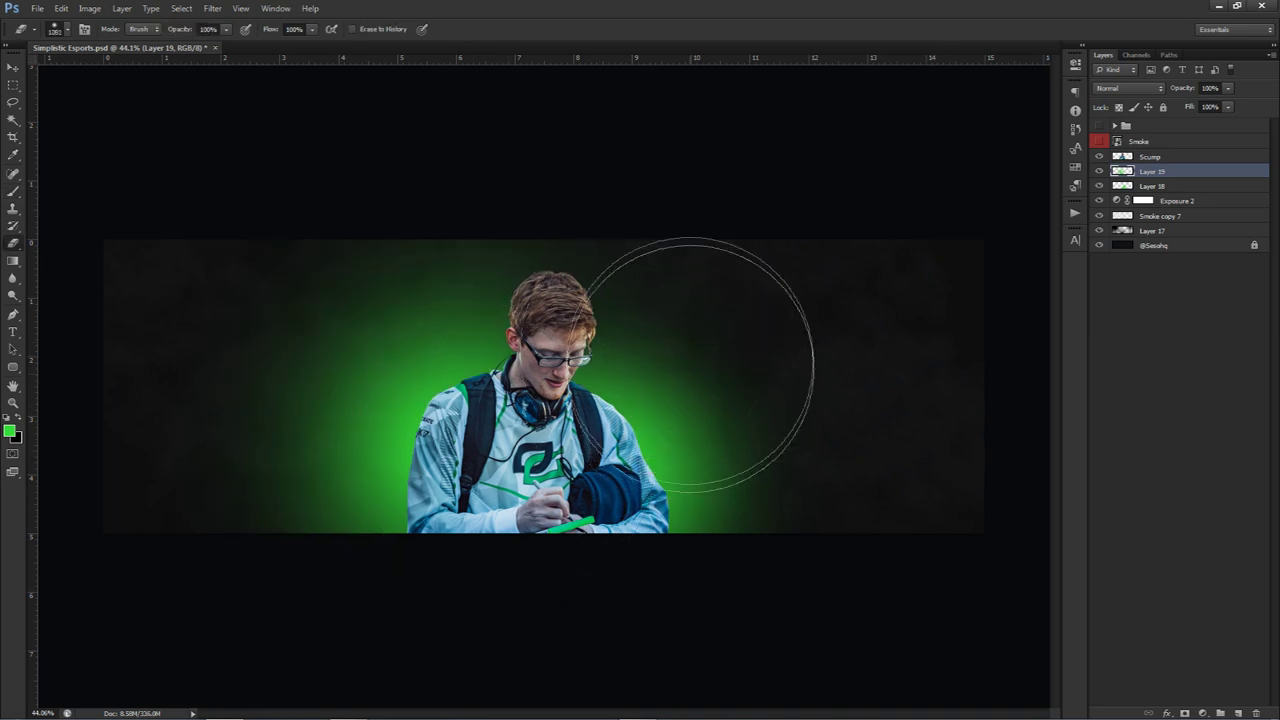
{"action": "mouse_move", "coordinate": [486, 248]}
{"action": "left_mouse_down"}
{"action": "mouse_move", "coordinate": [517, 246]}
{"action": "mouse_move", "coordinate": [389, 278]}
{"action": "left_mouse_up"}
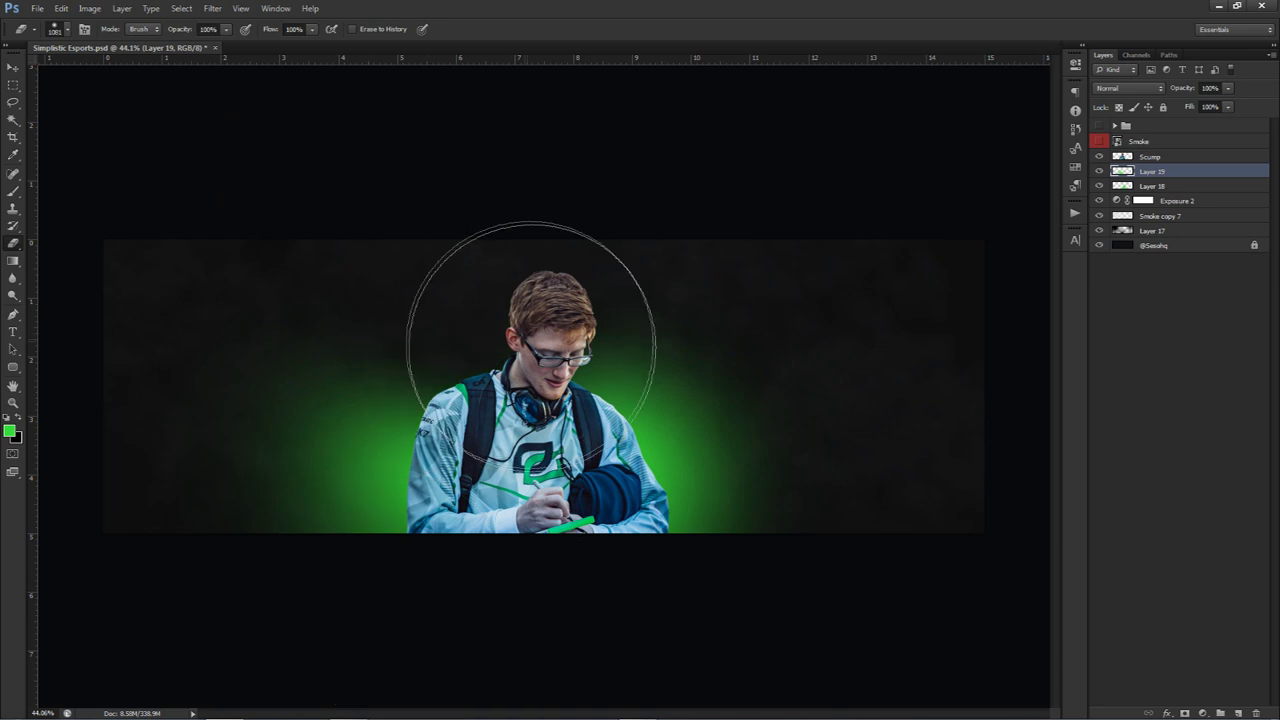
Rework the erasing on Layer 19, trimming the glow's outer edge away from the player.
{"action": "key", "text": "ctrl+z"}
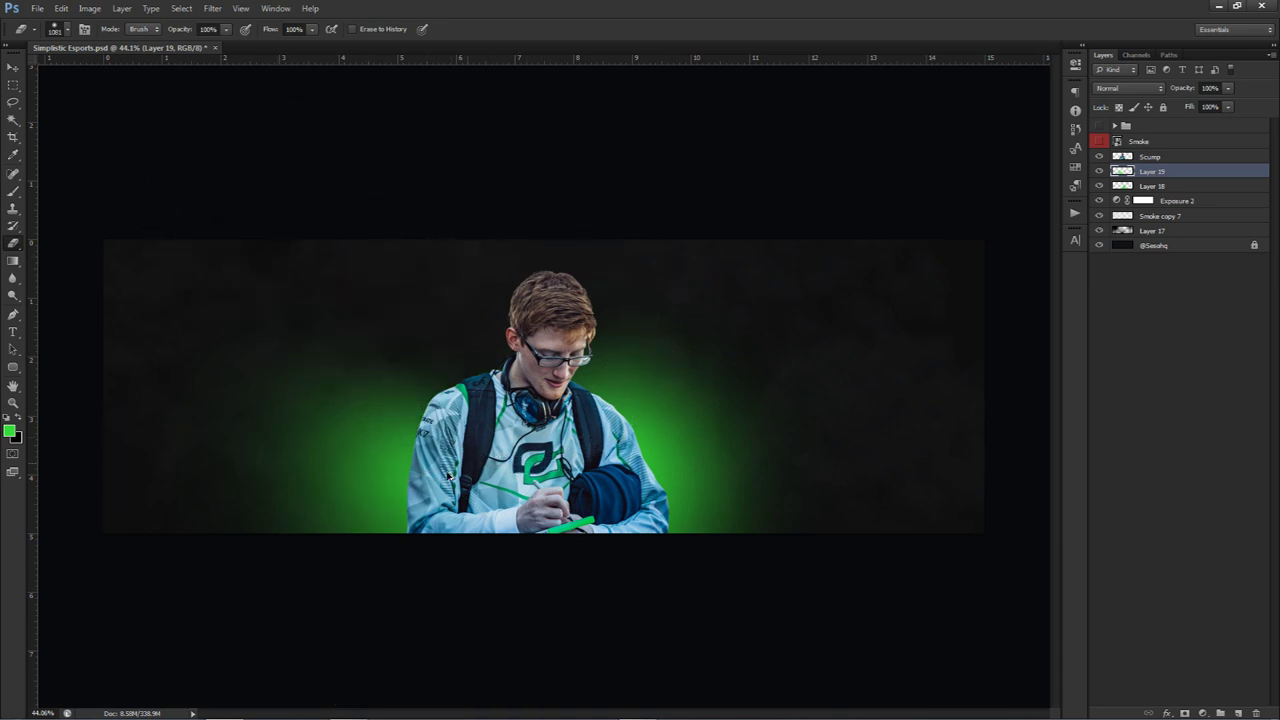
{"action": "left_click", "coordinate": [282, 352]}
{"action": "key", "text": "ctrl+alt+z"}
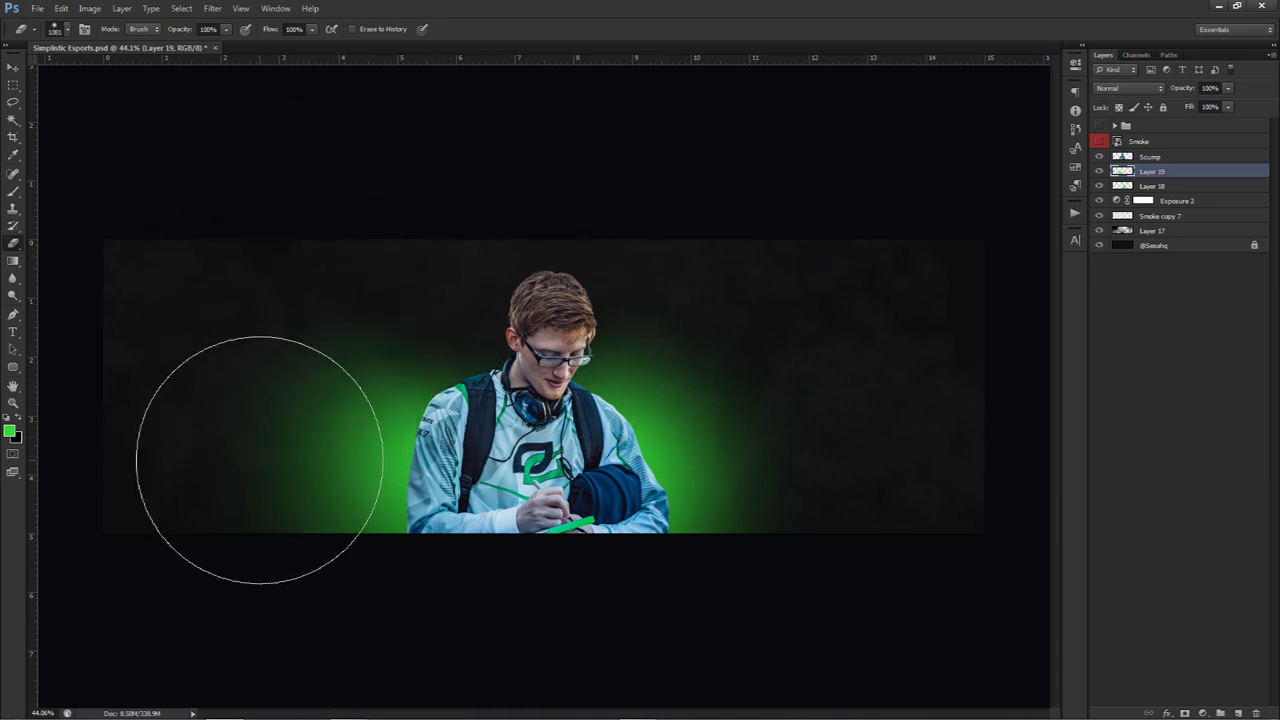
{"action": "key", "text": "ctrl+alt+z"}
{"action": "left_click", "coordinate": [248, 426]}
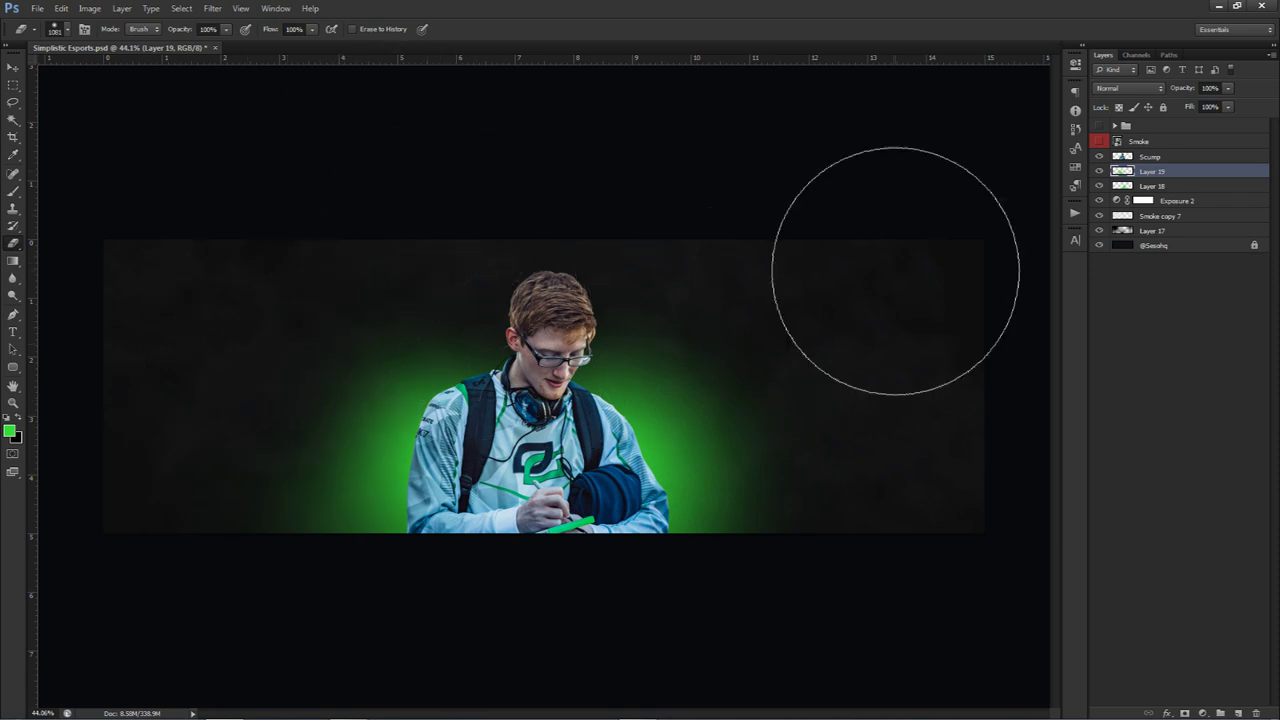
{"action": "key", "text": "v"}
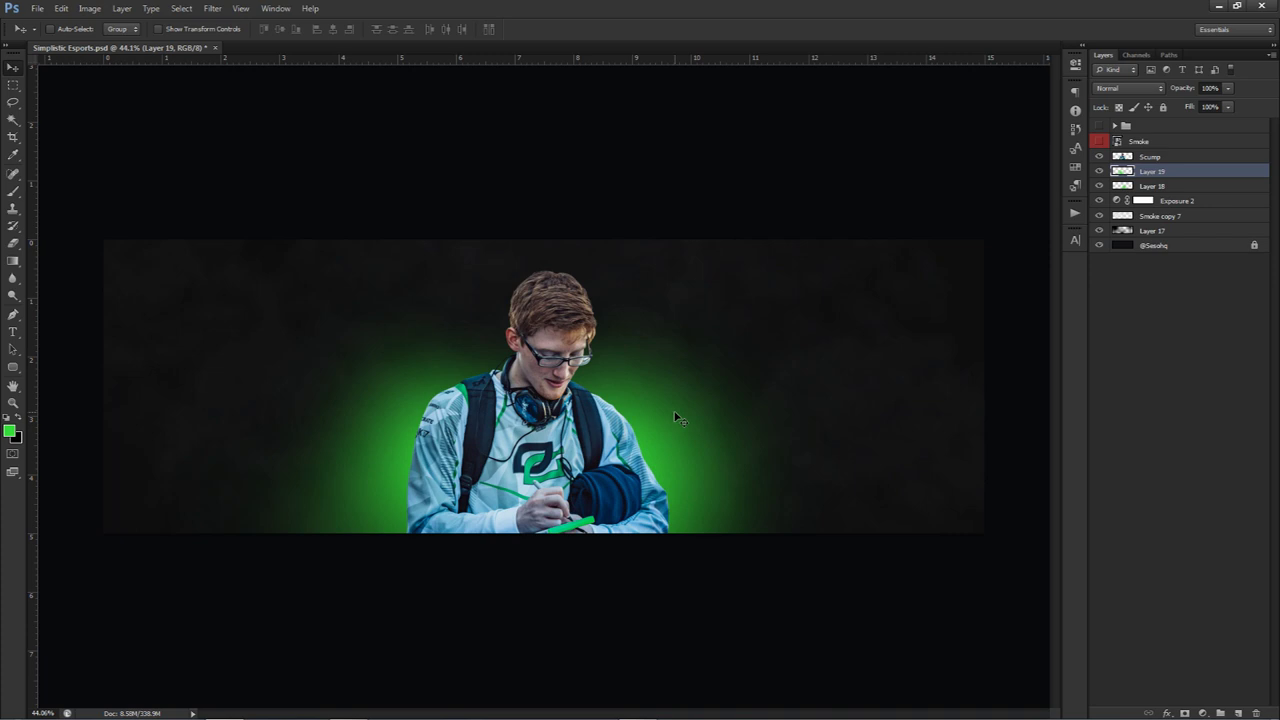
Add a Brightness/Contrast adjustment layer above the green glows with brightness -85 and contrast 50.
{"action": "left_click", "coordinate": [1202, 712]}
{"action": "left_click", "coordinate": [1190, 475]}
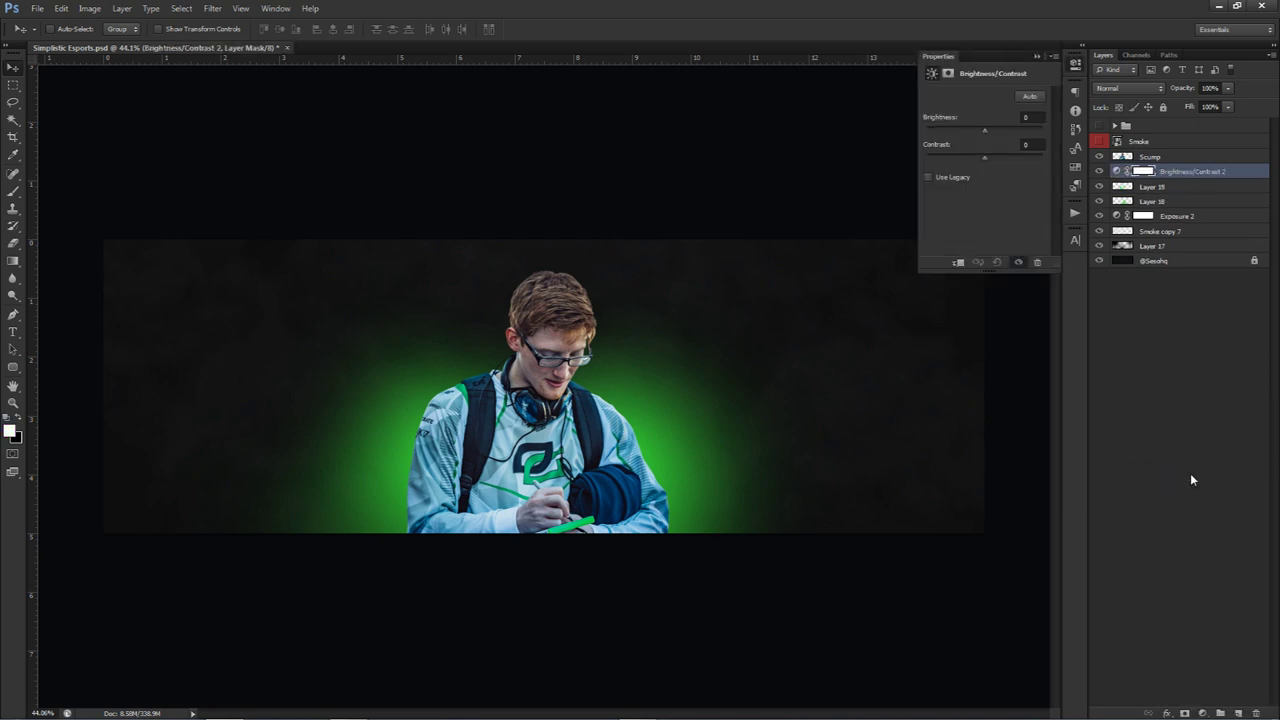
{"action": "left_click", "coordinate": [1028, 117]}
{"action": "type", "text": "-83"}
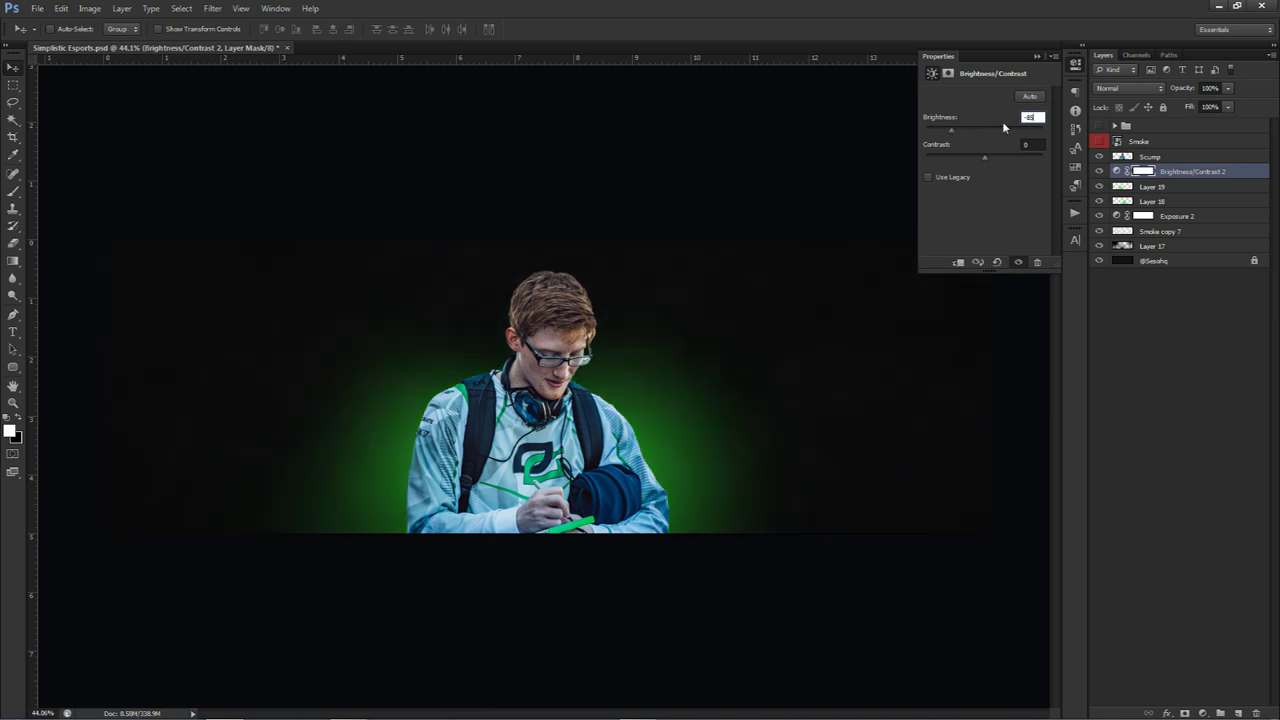
{"action": "type", "text": "5"}
{"action": "key", "text": "Tab"}
{"action": "type", "text": "50"}
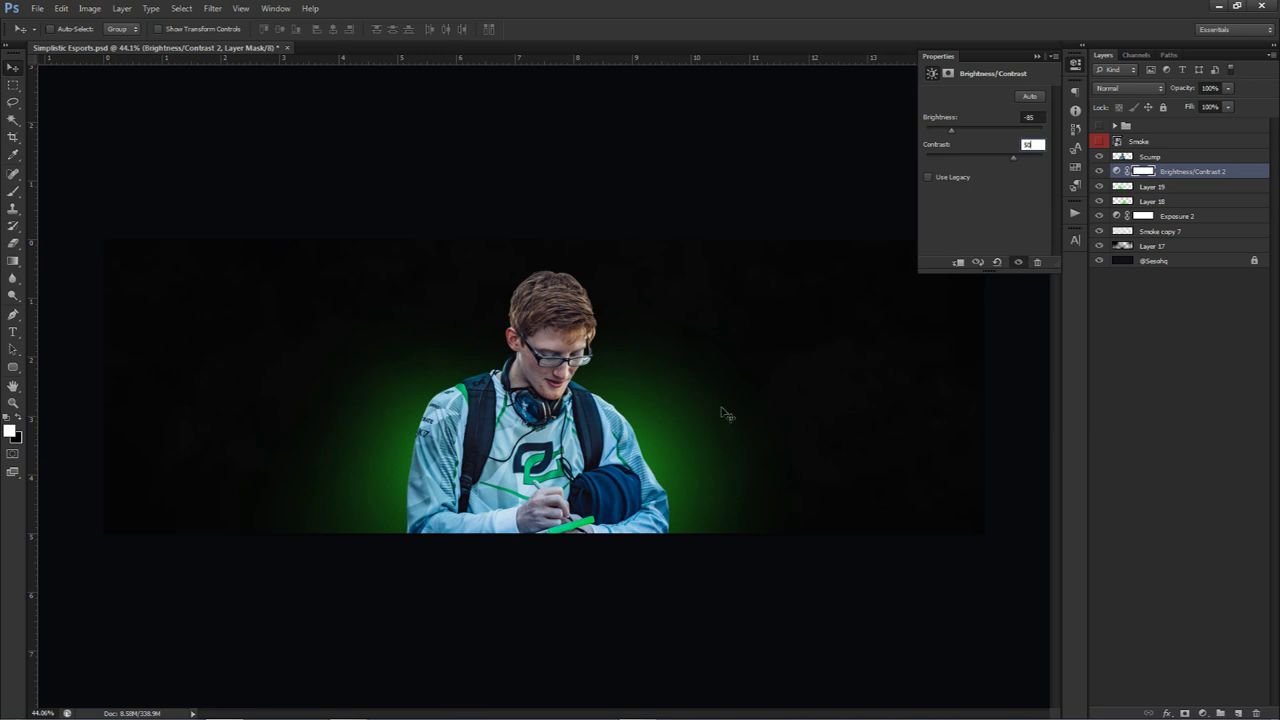
Set the opacity of the Exposure 2 adjustment layer to 50%.
{"action": "left_click", "coordinate": [1170, 216]}
{"action": "left_click", "coordinate": [1212, 88]}
{"action": "type", "text": "50"}
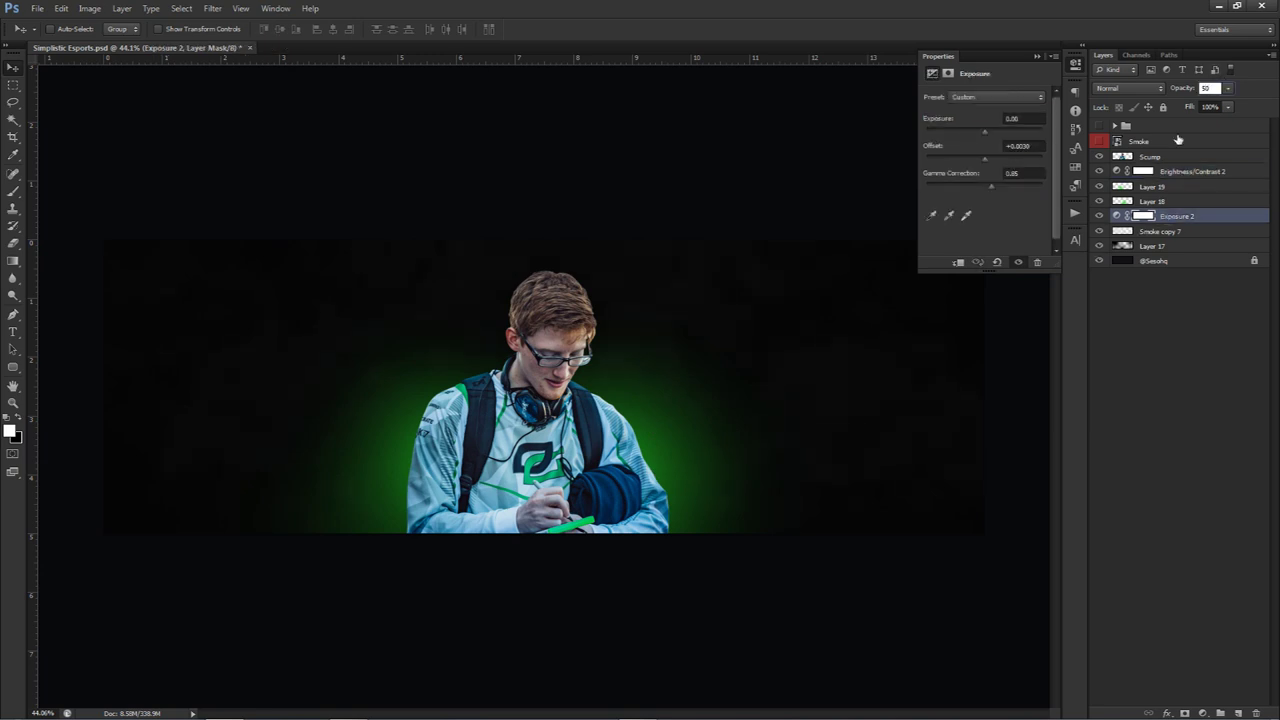
Set the Brightness/Contrast adjustment layer's opacity to 60% and compare the banner with and without it.
{"action": "left_click", "coordinate": [1185, 173]}
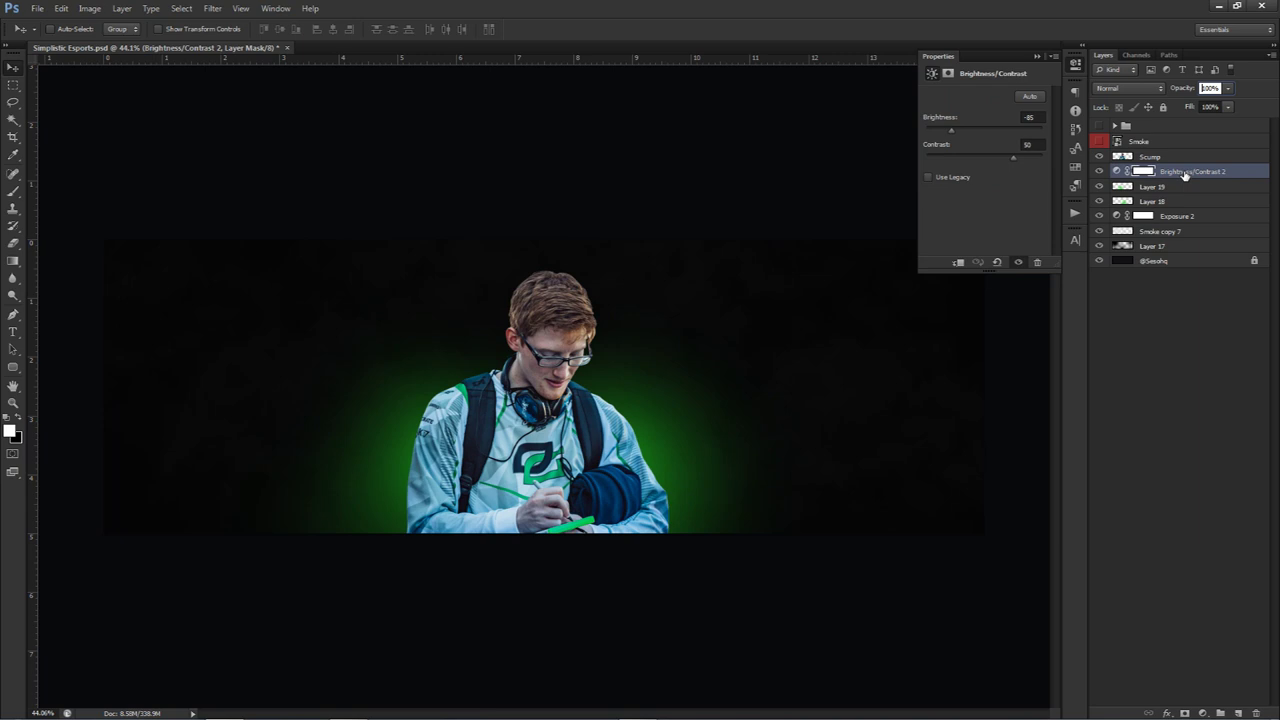
{"action": "left_click", "coordinate": [1220, 88]}
{"action": "type", "text": "40"}
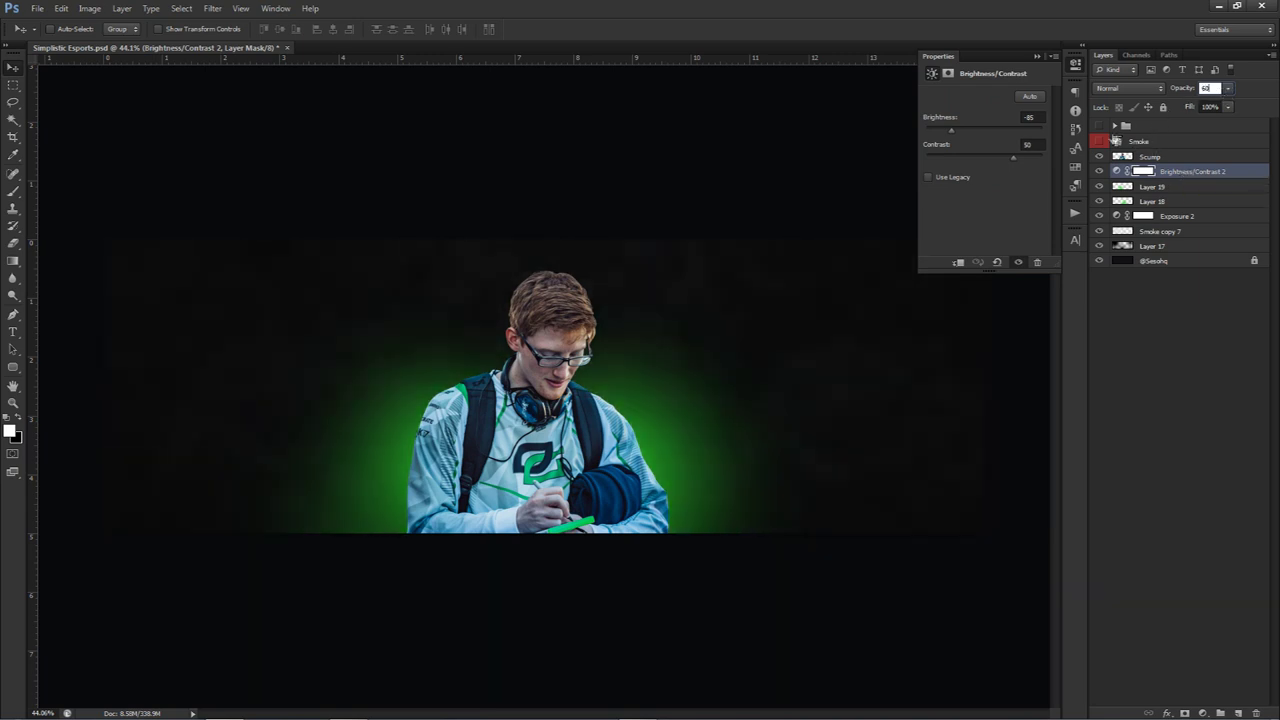
{"action": "left_click", "coordinate": [1101, 172]}
{"action": "left_click", "coordinate": [1101, 172]}
{"action": "left_click", "coordinate": [1101, 172]}
{"action": "left_click", "coordinate": [1101, 172]}
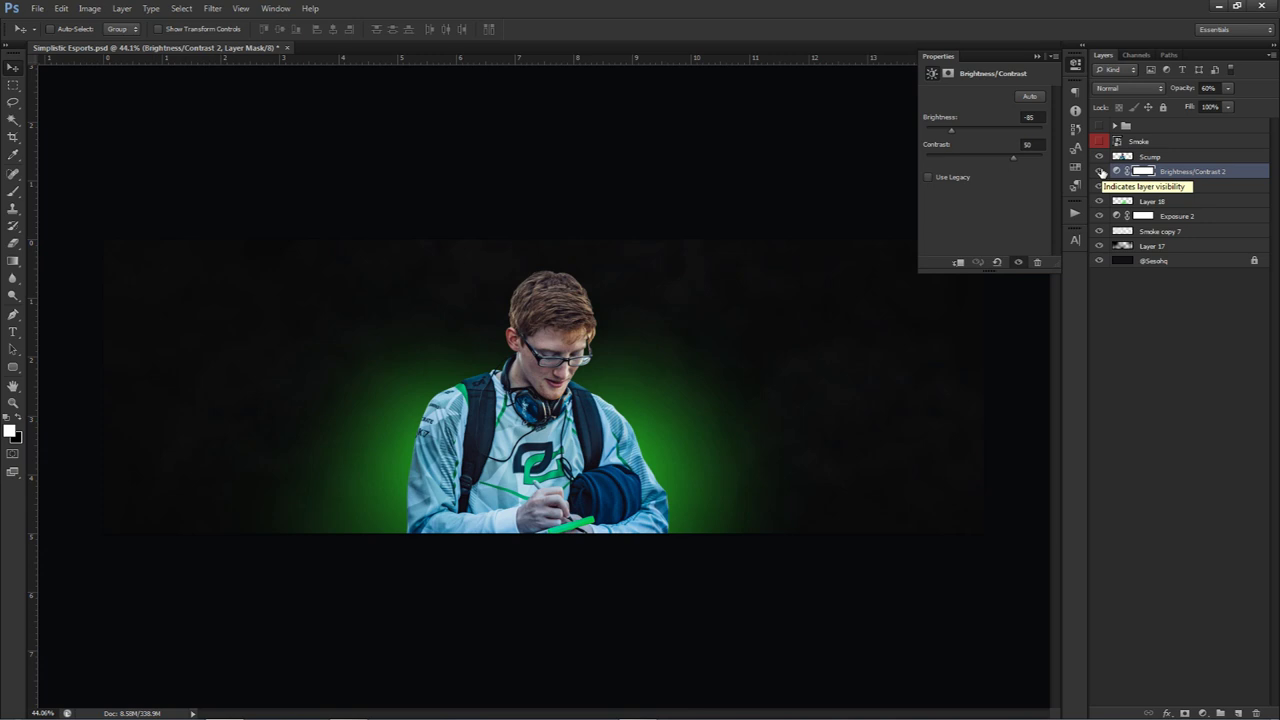
Add a Gradient Map adjustment layer above the Brightness/Contrast adjustment, accepting its initial gradient.
{"action": "left_click", "coordinate": [1202, 713]}
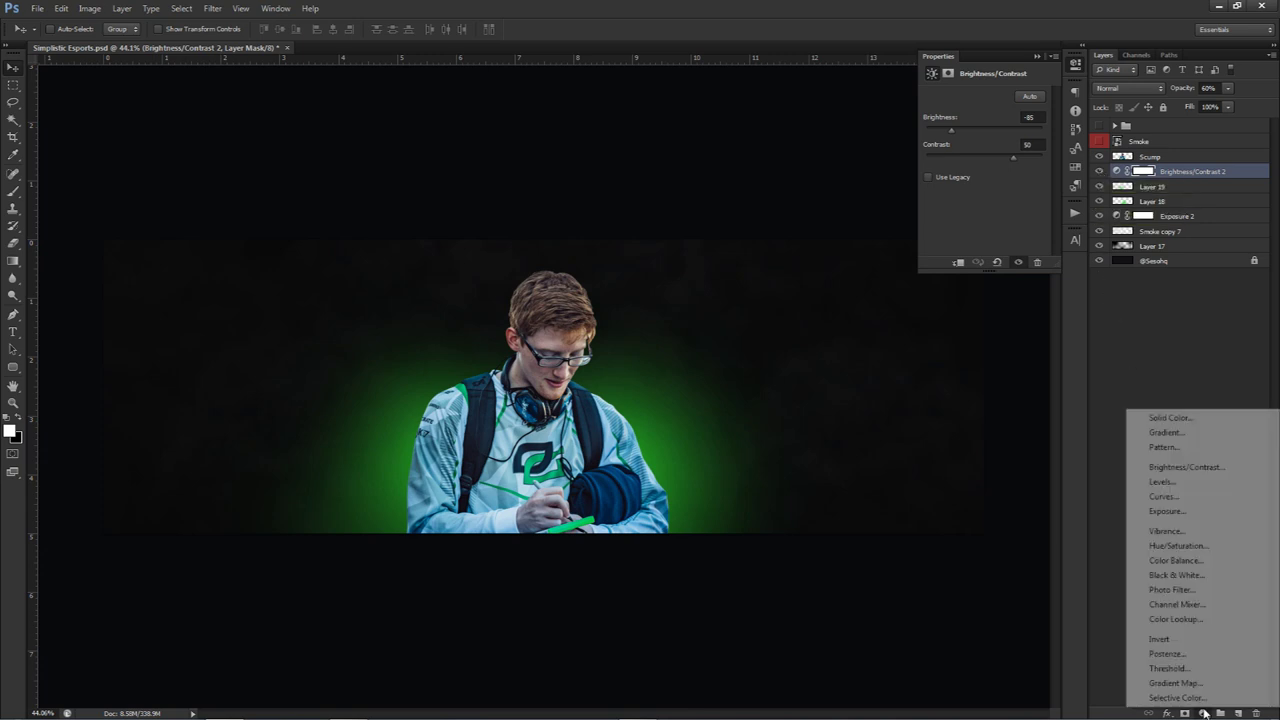
{"action": "left_click", "coordinate": [1175, 683]}
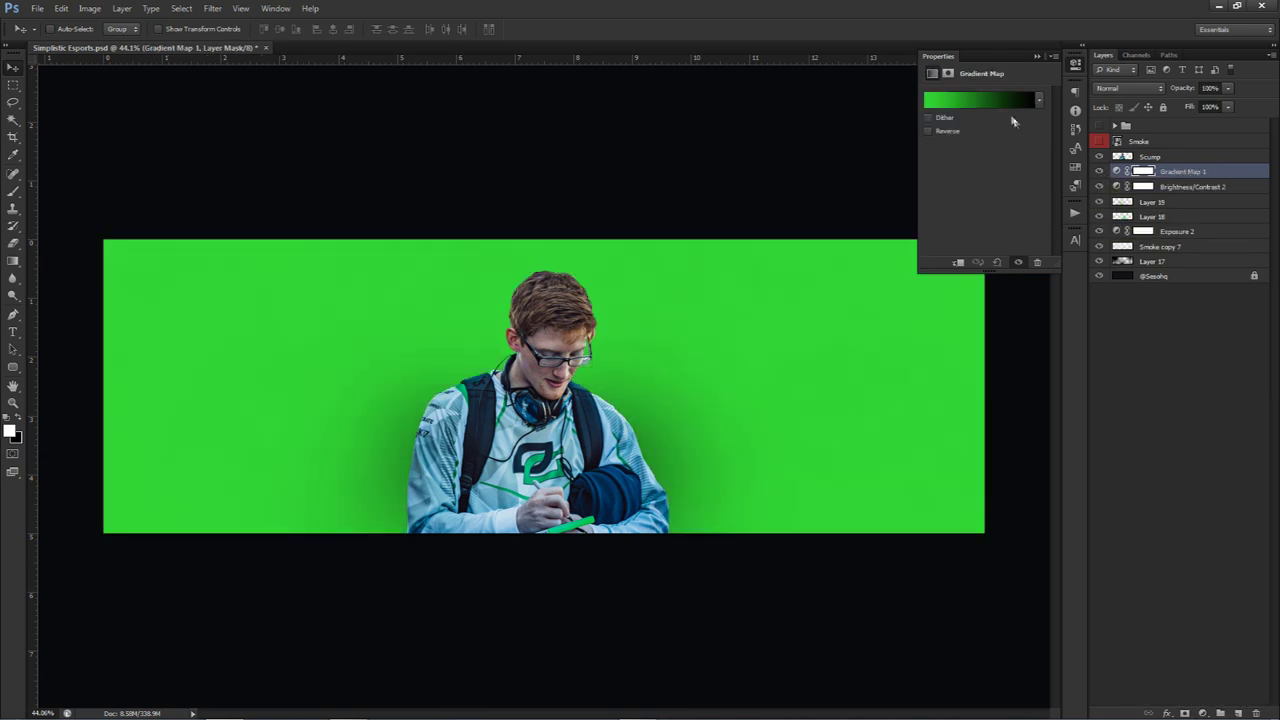
{"action": "left_click", "coordinate": [989, 102]}
{"action": "left_click", "coordinate": [899, 149]}
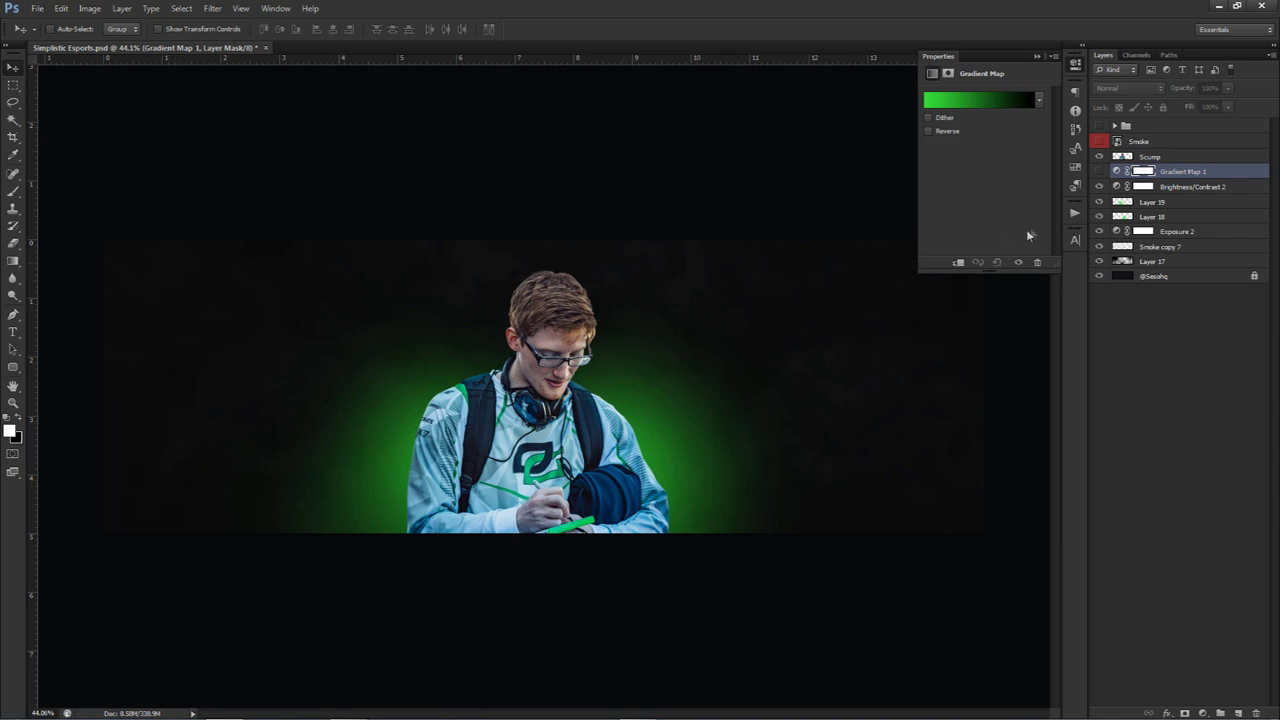
Show the Gradient Map layer and choose the last teal-to-dark preset, keeping 1b8ea7 as its first stop's colour.
{"action": "left_click", "coordinate": [1100, 172]}
{"action": "left_click", "coordinate": [994, 104]}
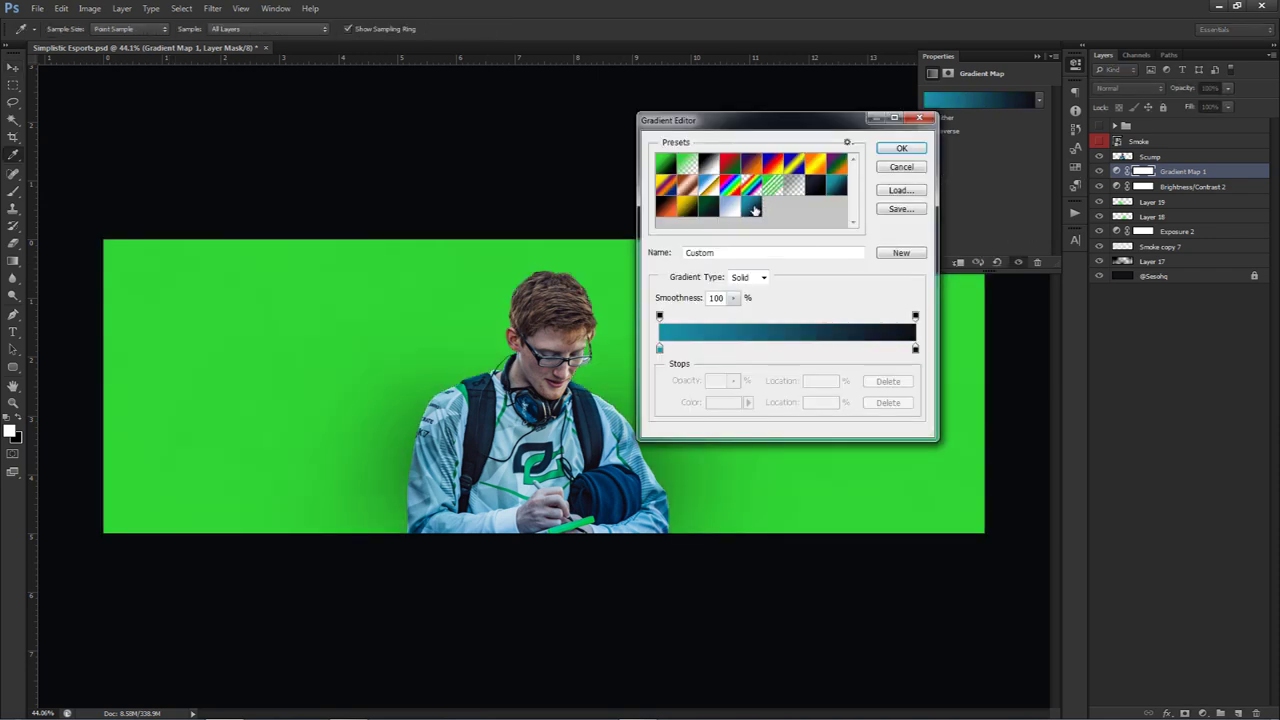
{"action": "left_click", "coordinate": [751, 207]}
{"action": "left_click_drag", "start_coordinate": [733, 127], "coordinate": [717, 123]}
{"action": "double_click", "coordinate": [643, 345]}
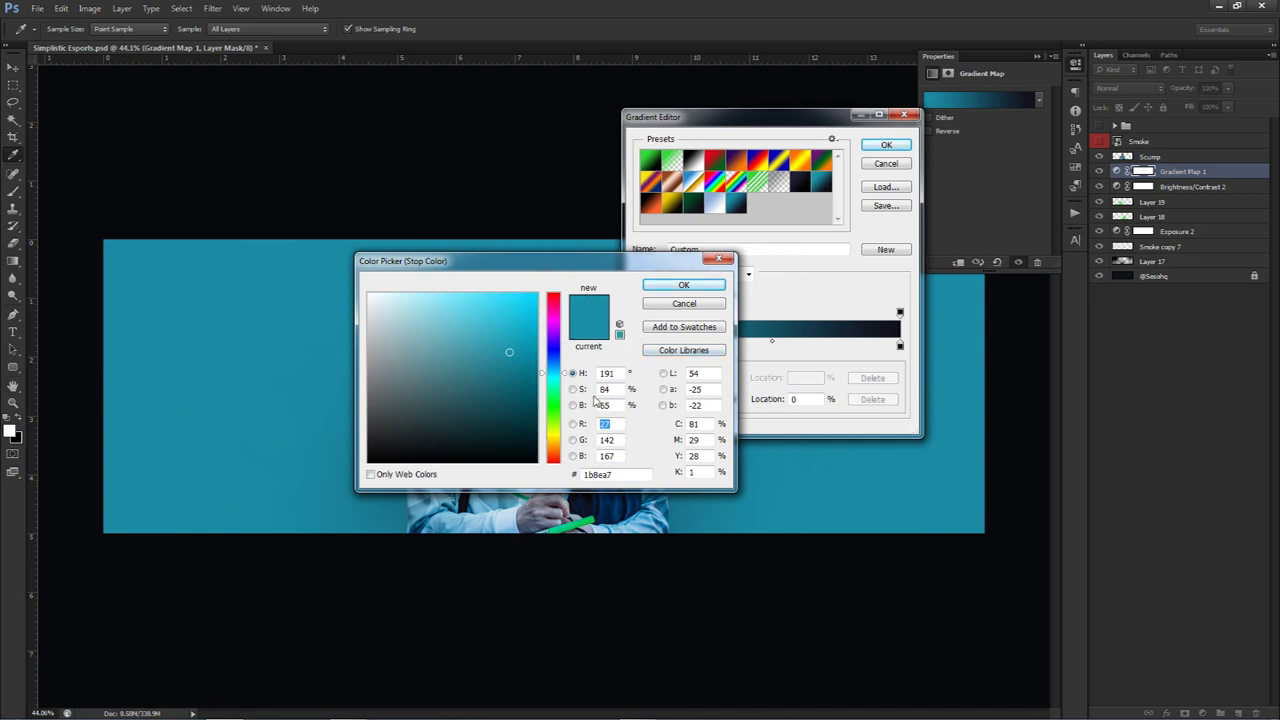
{"action": "double_click", "coordinate": [590, 474]}
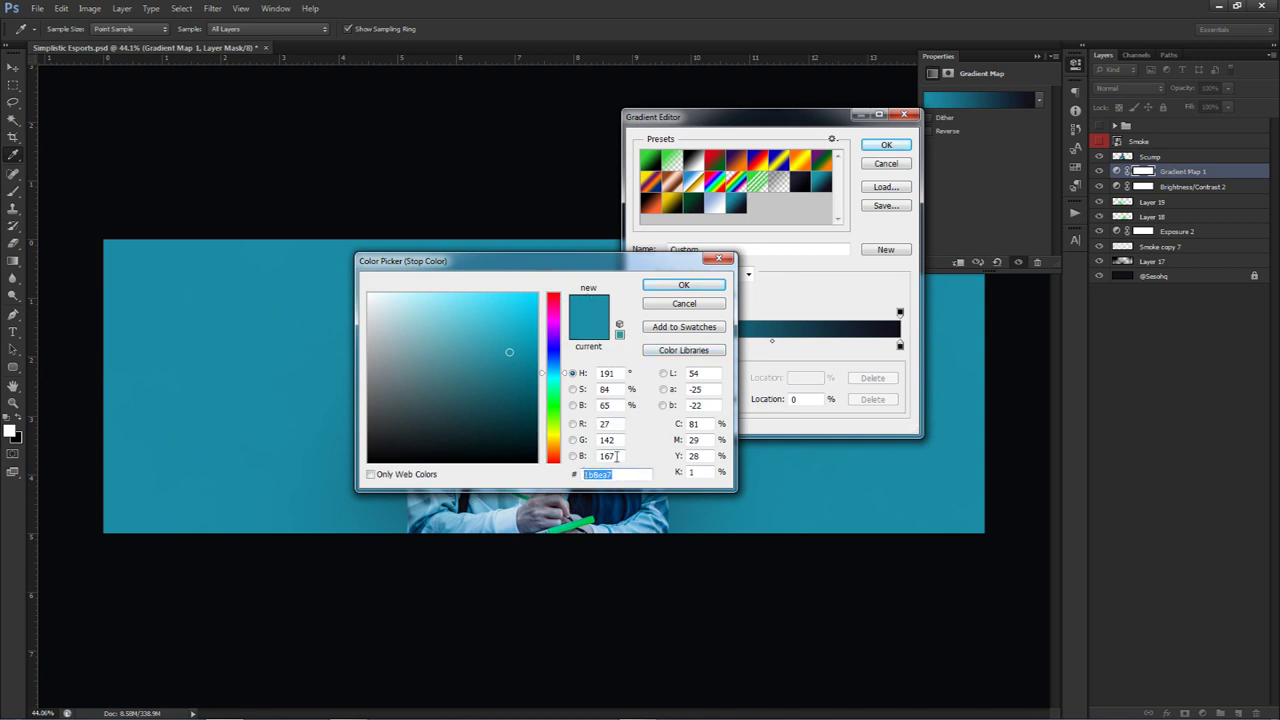
{"action": "left_click", "coordinate": [684, 285]}
{"action": "double_click", "coordinate": [900, 346]}
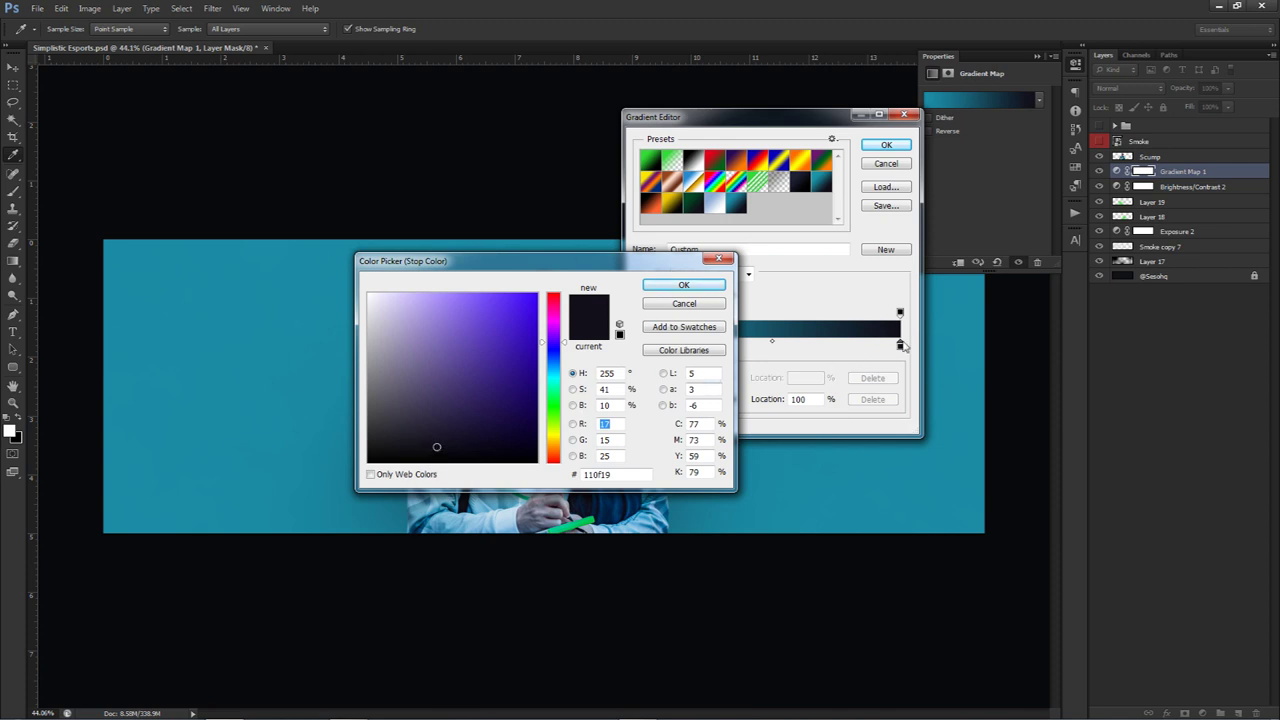
{"action": "mouse_move", "coordinate": [555, 299]}
{"action": "left_mouse_down"}
{"action": "mouse_move", "coordinate": [553, 430]}
{"action": "mouse_move", "coordinate": [556, 319]}
{"action": "left_mouse_up"}
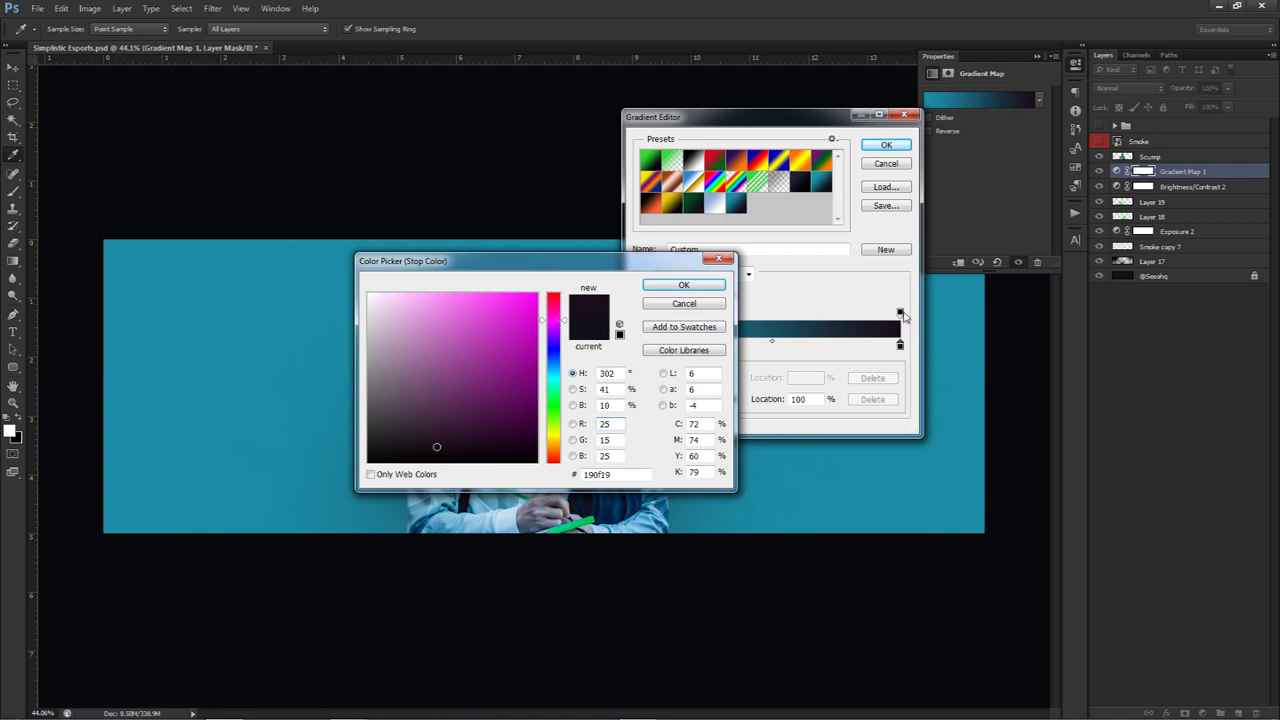
{"action": "left_click", "coordinate": [553, 384]}
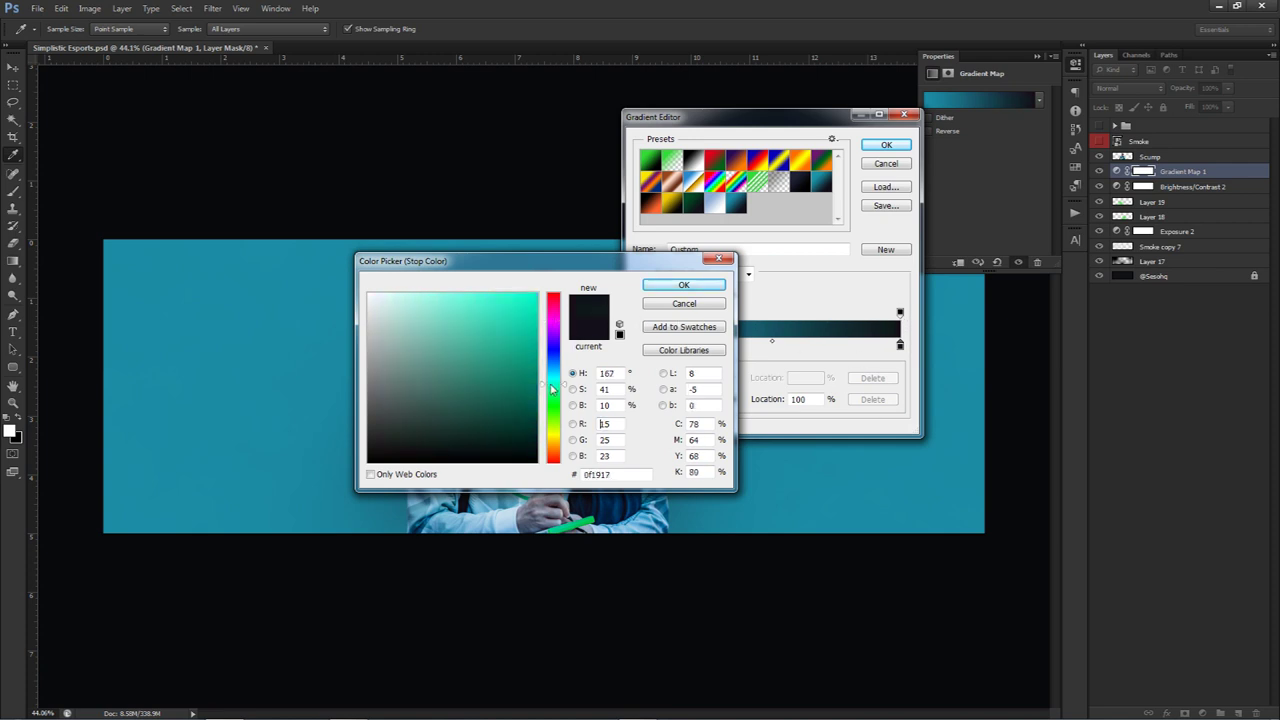
{"action": "left_click", "coordinate": [554, 330]}
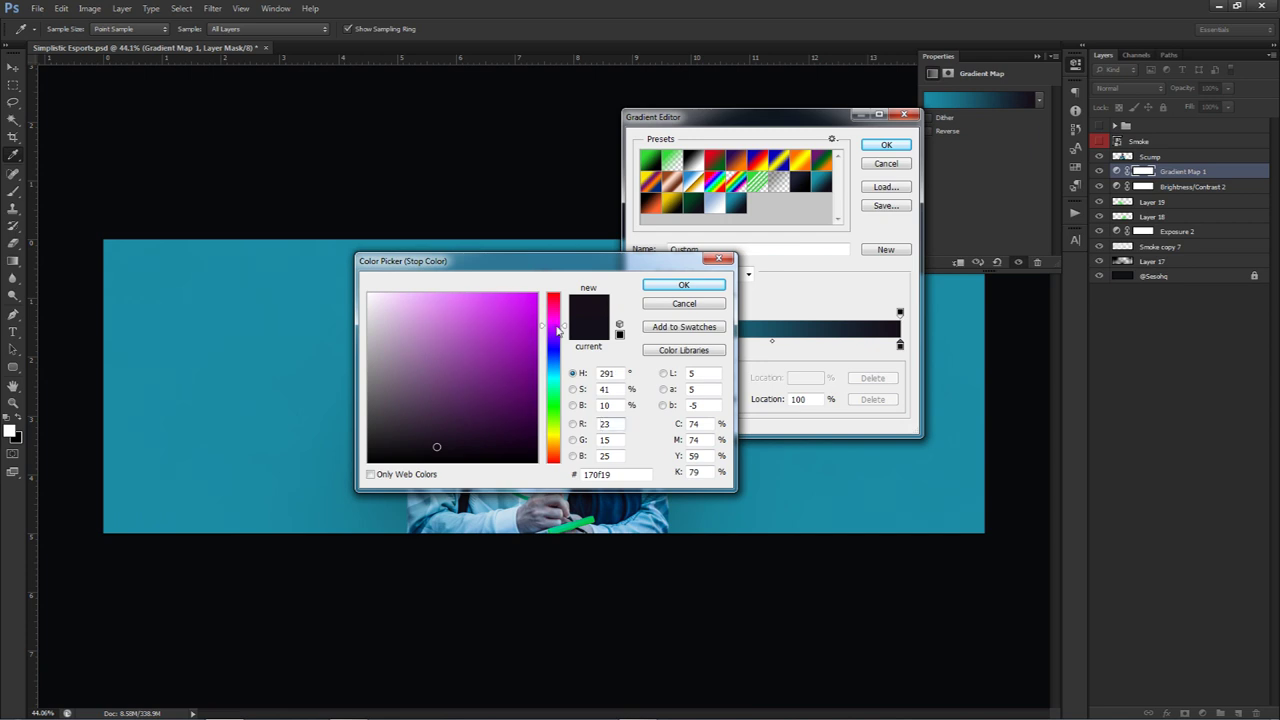
{"action": "left_click_drag", "start_coordinate": [558, 318], "coordinate": [549, 298]}
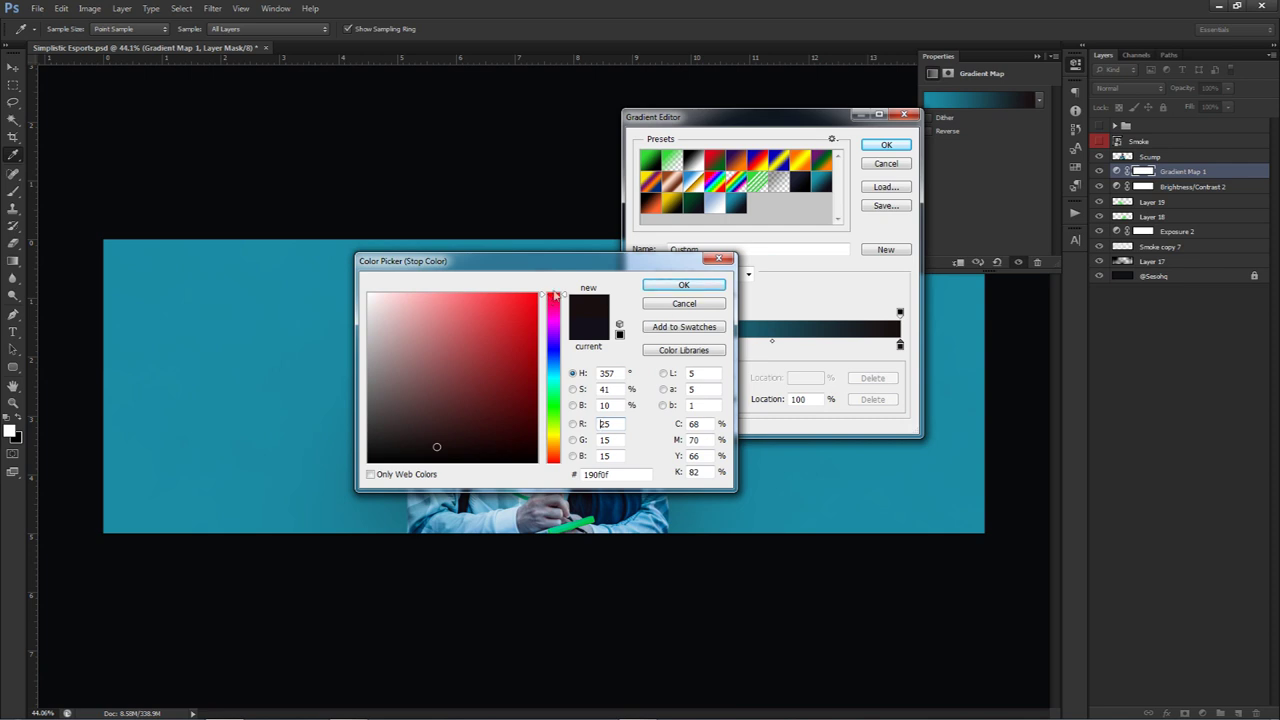
{"action": "left_click", "coordinate": [670, 305]}
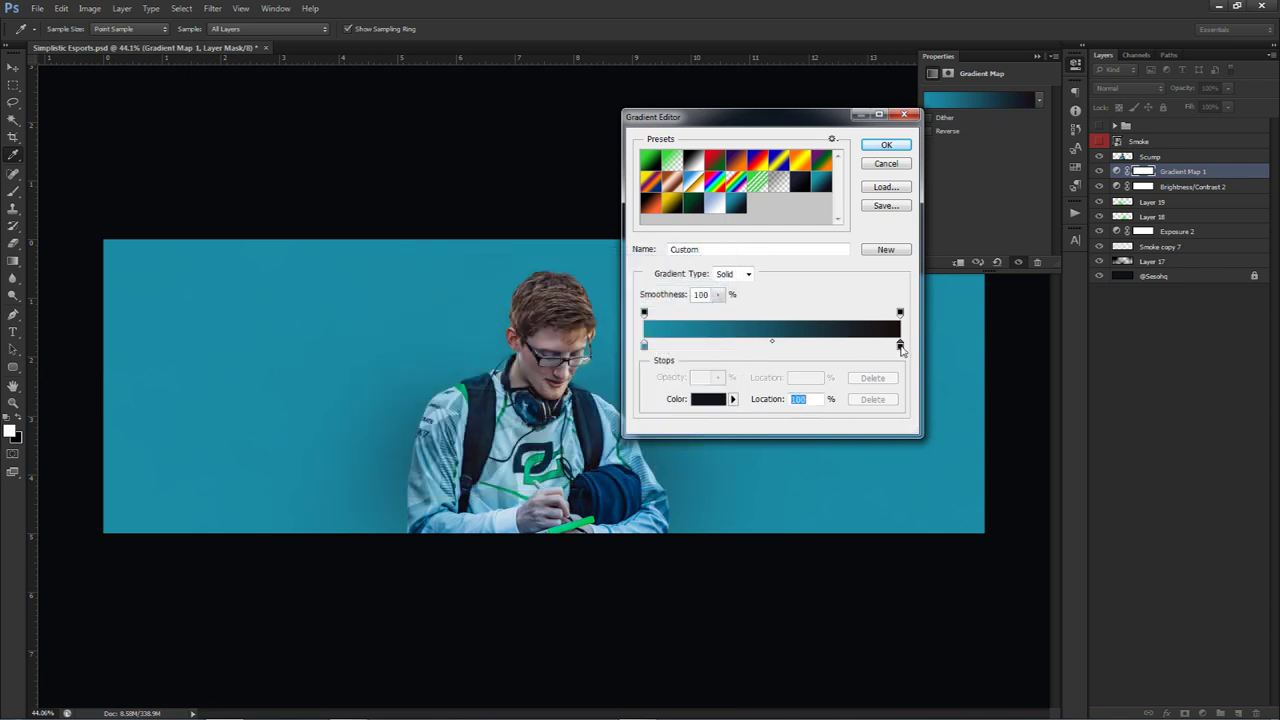
Keep 110f19 as the gradient's dark end stop colour and accept the gradient.
{"action": "double_click", "coordinate": [900, 346]}
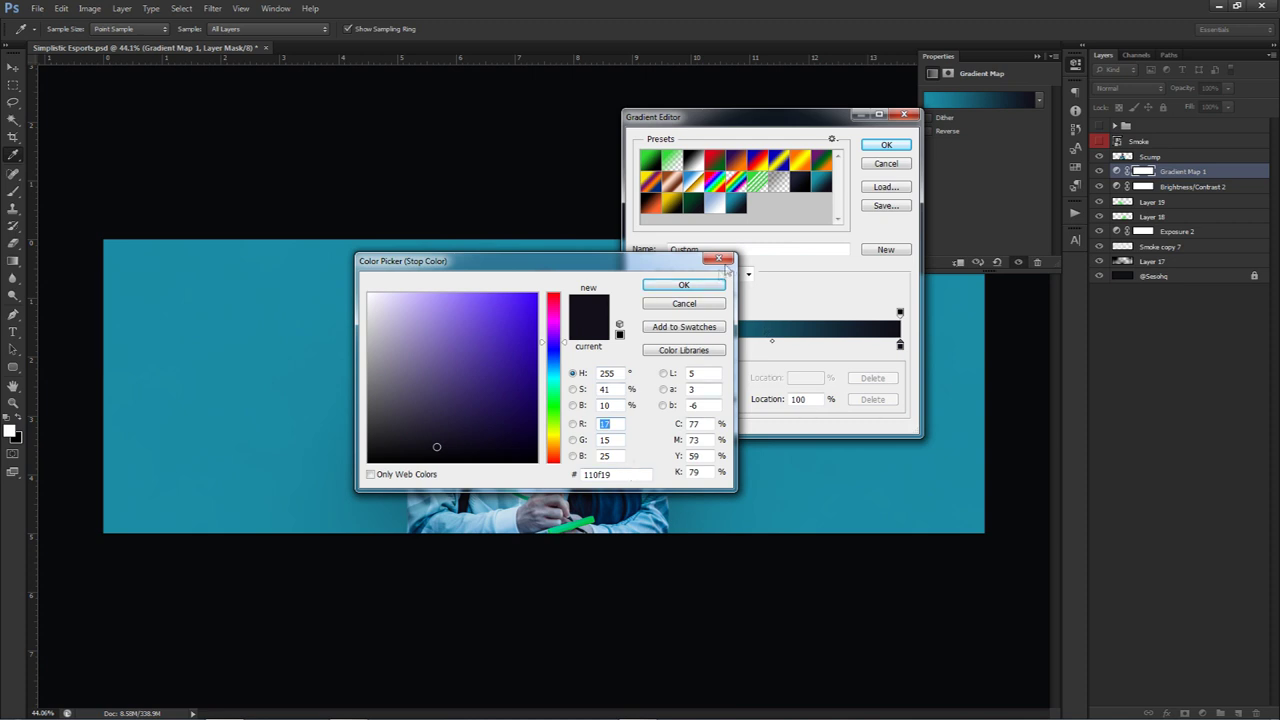
{"action": "left_click", "coordinate": [684, 285]}
{"action": "left_click", "coordinate": [886, 145]}
Set the Gradient Map layer to Vivid Light at 40% opacity and compare the banner with and without it.
{"action": "left_click", "coordinate": [1117, 171]}
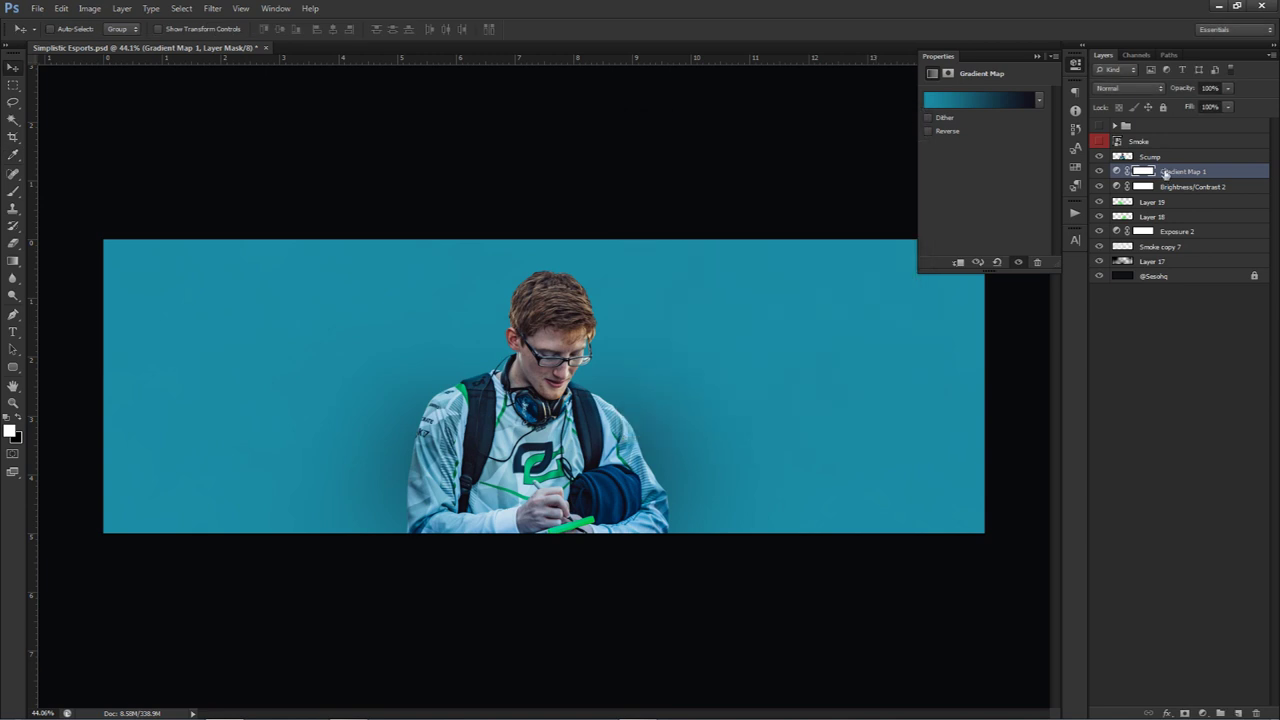
{"action": "left_click", "coordinate": [1125, 89]}
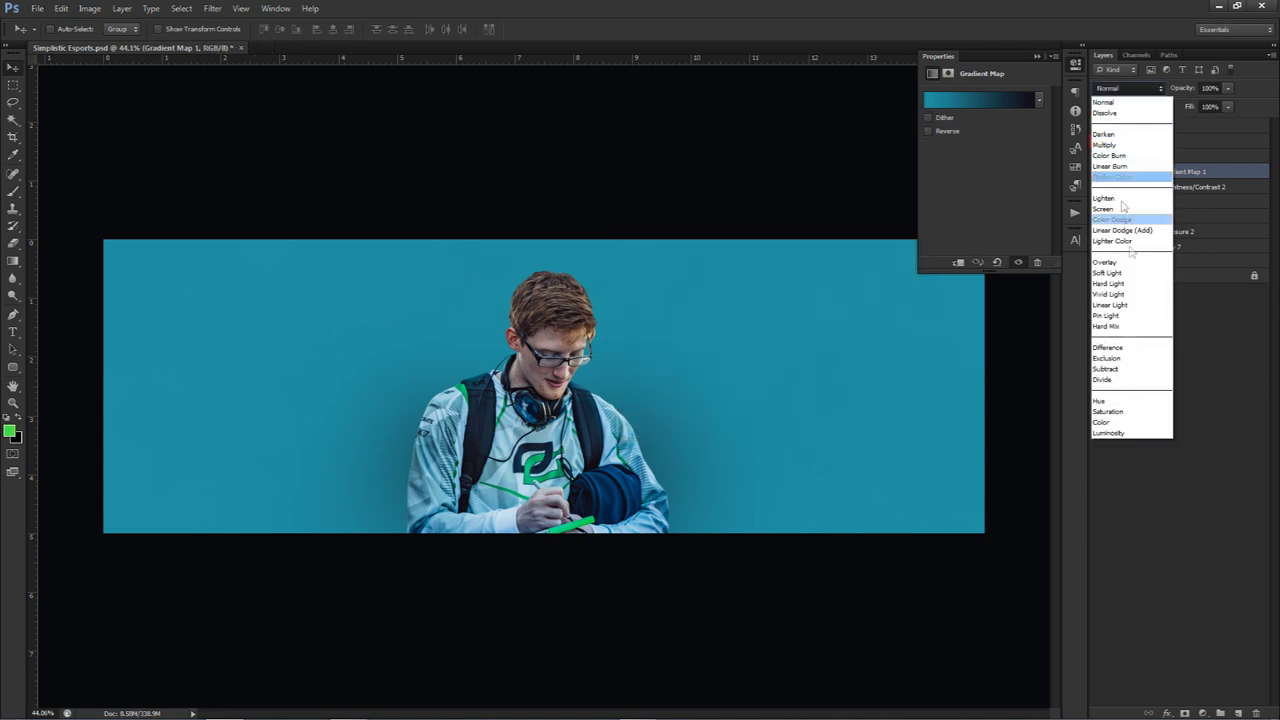
{"action": "left_click", "coordinate": [1110, 294]}
{"action": "left_click", "coordinate": [1210, 88]}
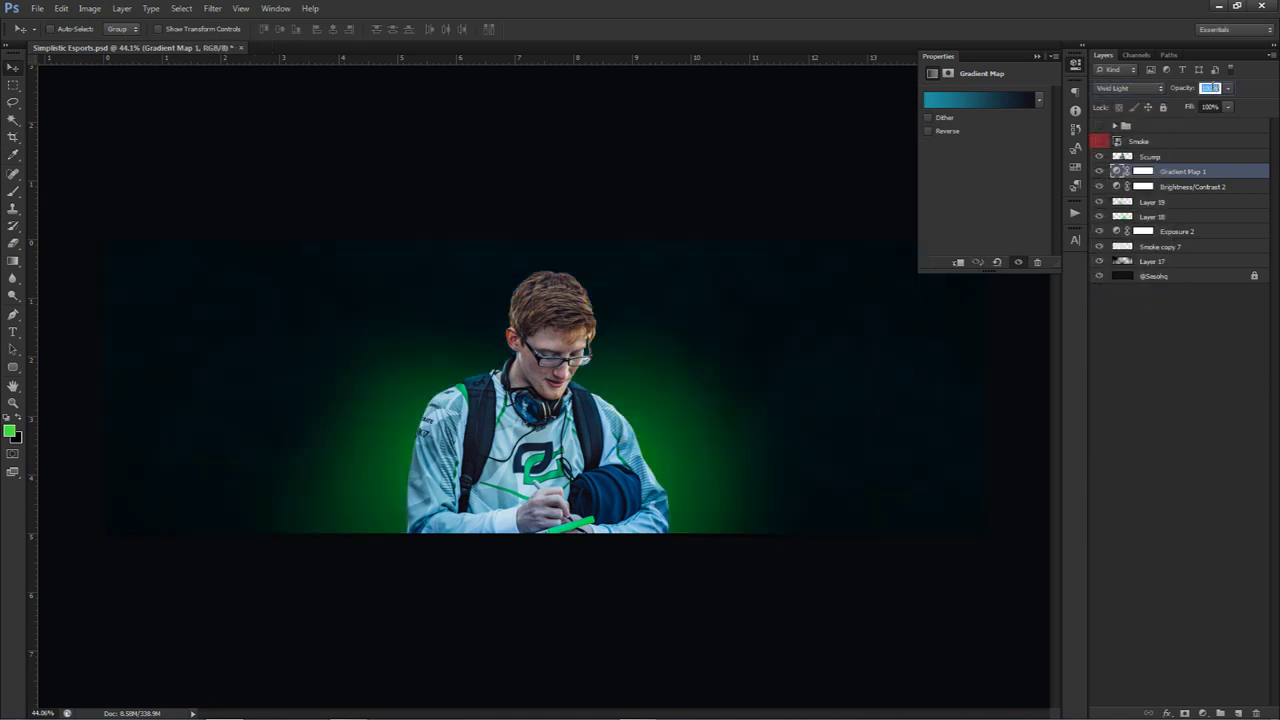
{"action": "type", "text": "40"}
{"action": "left_click", "coordinate": [704, 332]}
{"action": "left_click", "coordinate": [1099, 171]}
{"action": "left_click", "coordinate": [1099, 171]}
{"action": "left_click", "coordinate": [1070, 67]}
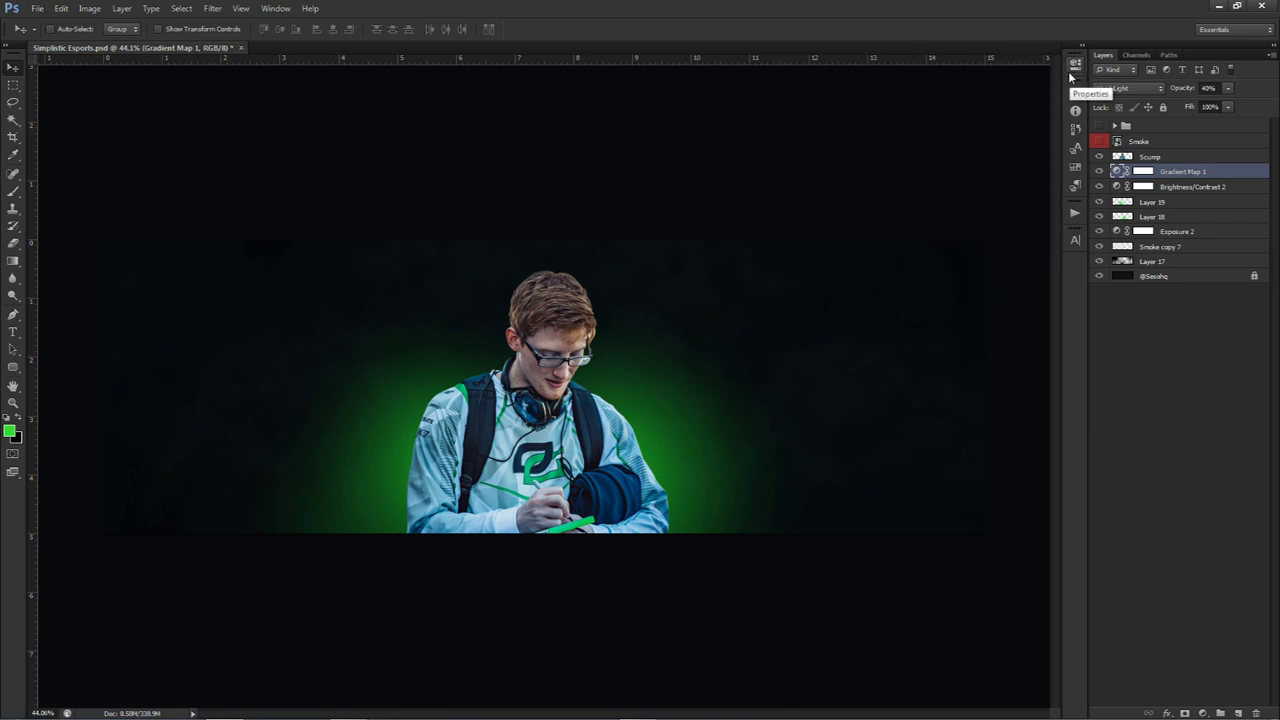
Duplicate the hidden Smoke layer above the player cut-out.
{"action": "left_click", "coordinate": [1138, 157]}
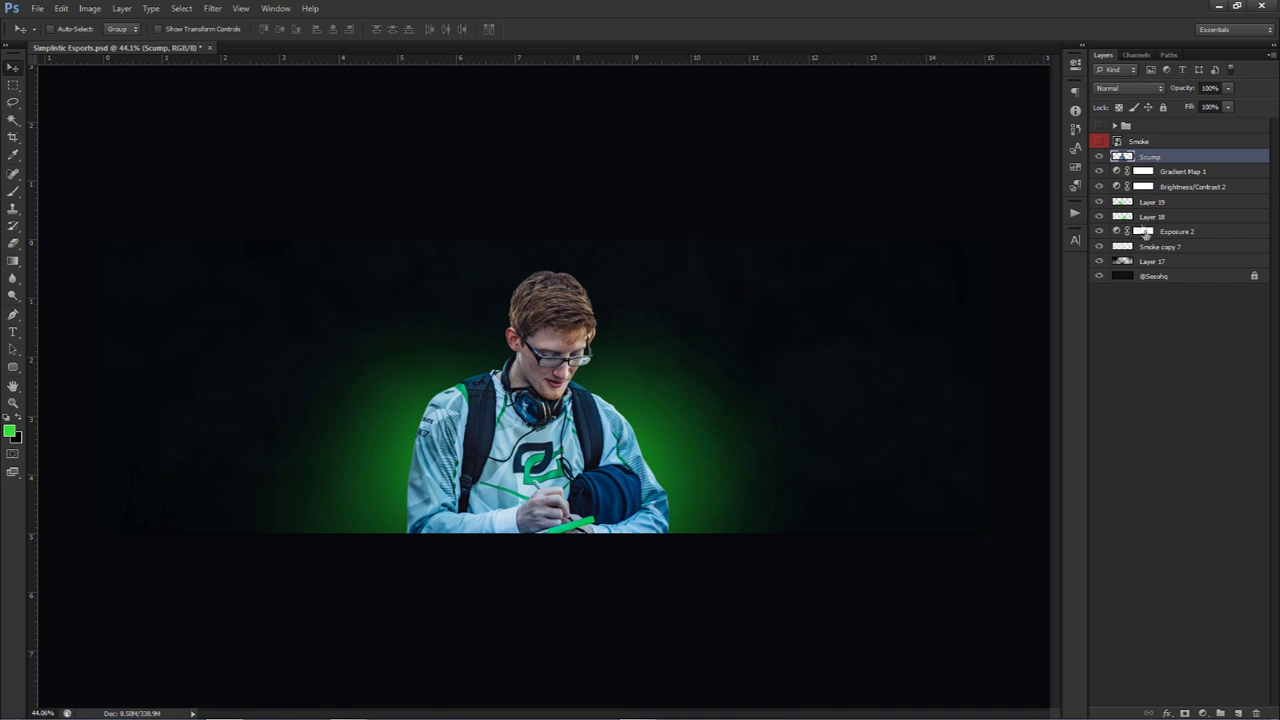
{"action": "left_click", "coordinate": [1148, 143]}
{"action": "key", "text": "ctrl+j"}
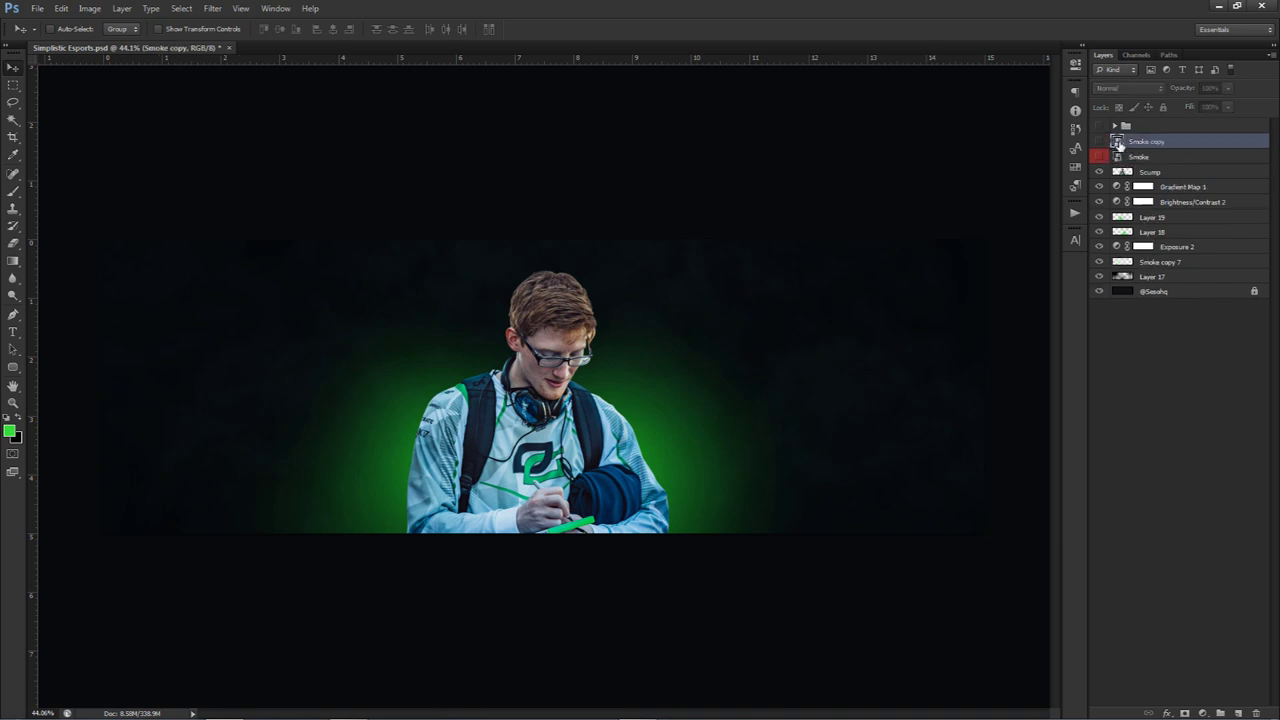
Show the duplicated Smoke layer, move the smoke beside the player's right-hand shoulder and place its layer below the Scump cut-out.
{"action": "left_click", "coordinate": [1100, 142]}
{"action": "left_click_drag", "start_coordinate": [304, 383], "coordinate": [773, 367]}
{"action": "left_click_drag", "start_coordinate": [1145, 144], "coordinate": [1150, 177]}
{"action": "left_click_drag", "start_coordinate": [783, 364], "coordinate": [803, 372]}
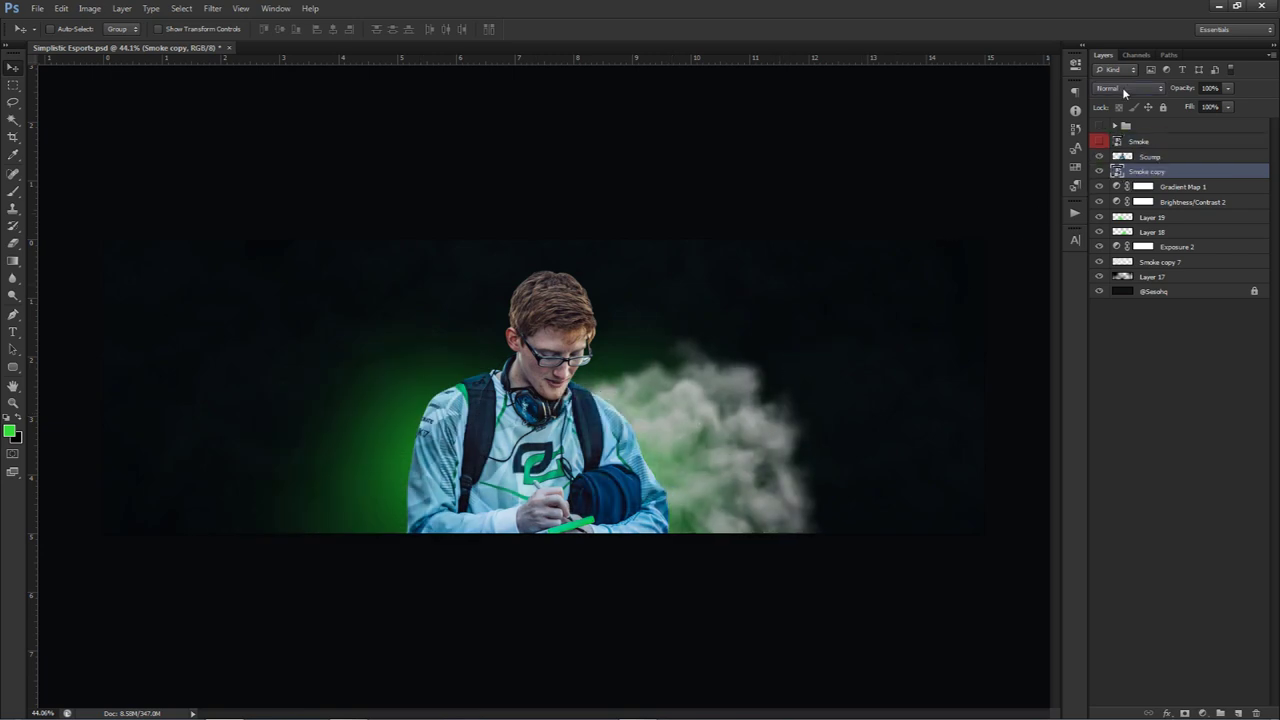
Set the Smoke copy layer to Overlay at 55% opacity.
{"action": "left_click", "coordinate": [1123, 90]}
{"action": "left_click", "coordinate": [1128, 262]}
{"action": "left_click_drag", "start_coordinate": [832, 368], "coordinate": [836, 420]}
{"action": "left_click", "coordinate": [1212, 88]}
{"action": "type", "text": "55"}
{"action": "key", "text": "Return"}
Position the overlay smoke beside the player's lower body and duplicate it three times to spread smoke around the cut-out.
{"action": "left_click_drag", "start_coordinate": [828, 464], "coordinate": [810, 476]}
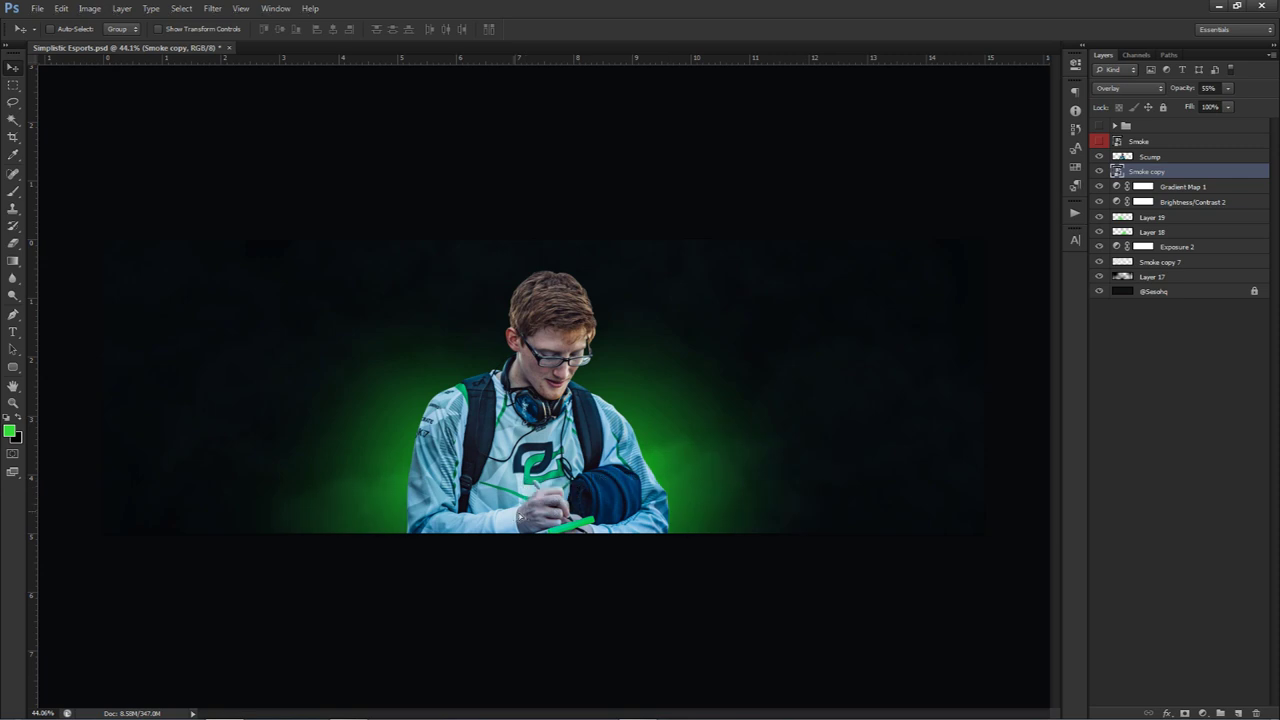
{"action": "left_click_drag", "start_coordinate": [520, 516], "coordinate": [874, 330], "text": "alt"}
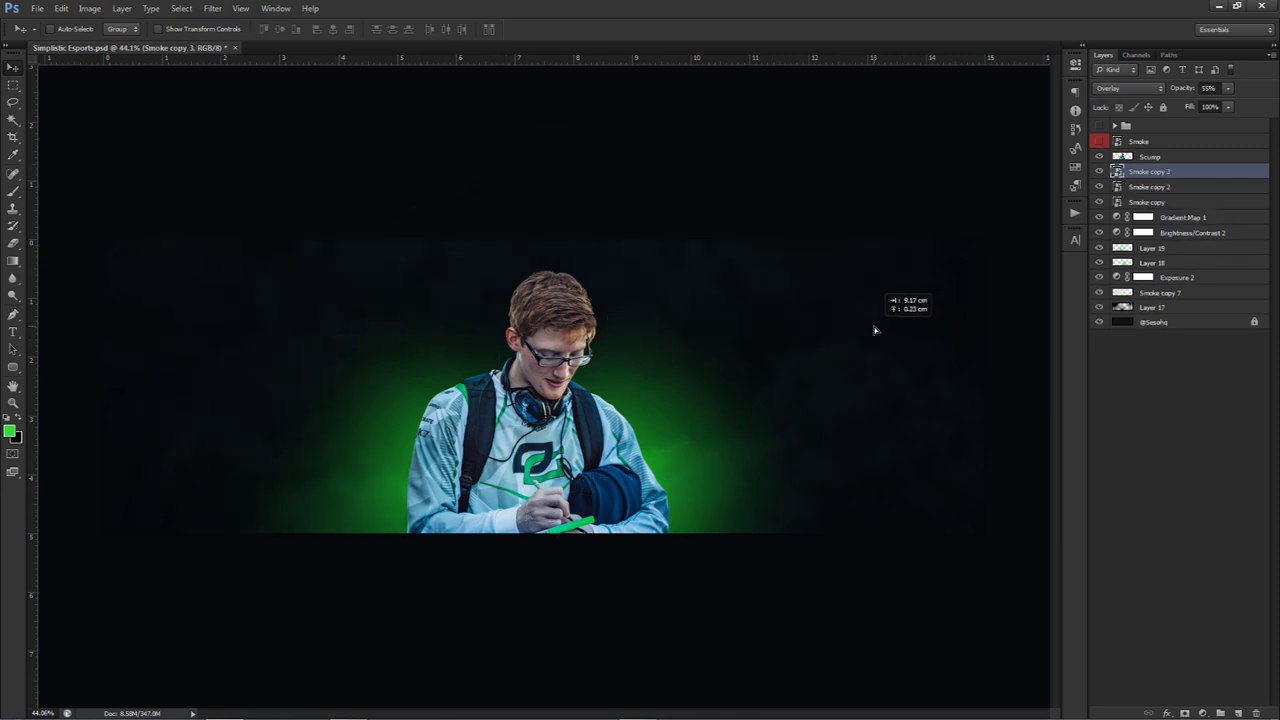
{"action": "left_click", "coordinate": [874, 330], "text": "alt"}
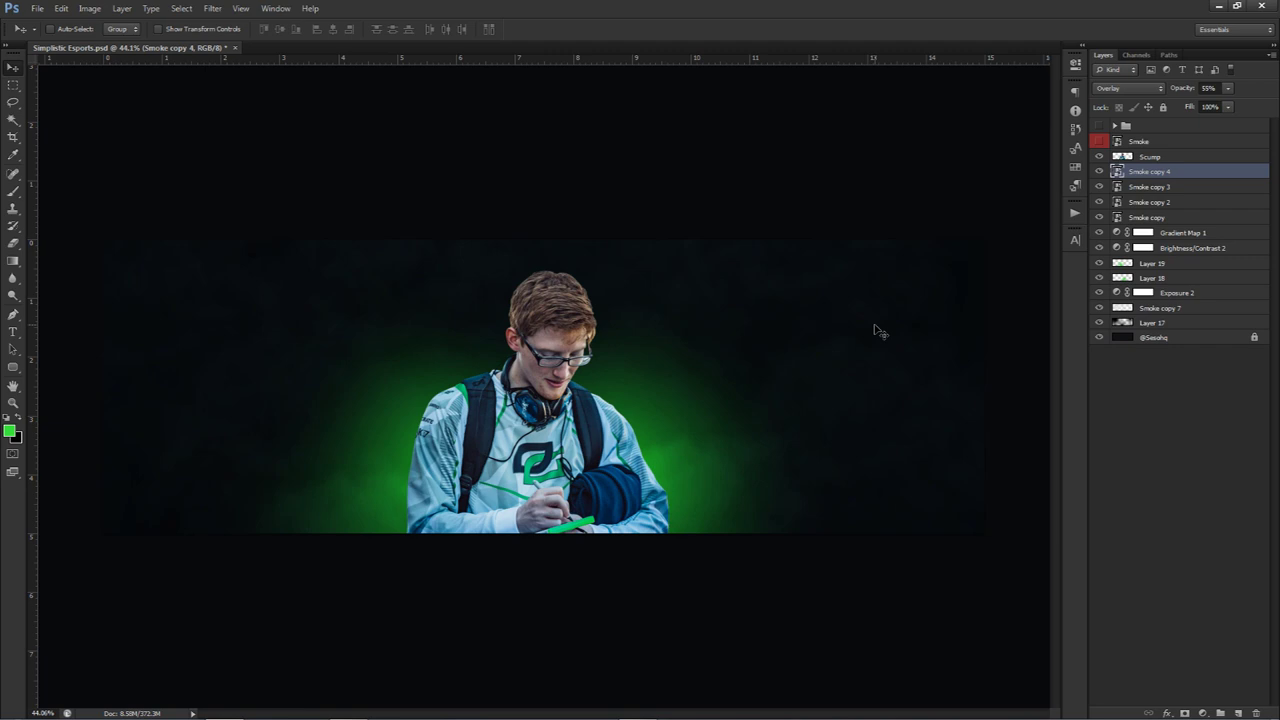
Select the Scump layer and briefly show the hidden layer group to examine the finished banner.
{"action": "left_click", "coordinate": [1150, 157]}
{"action": "left_click", "coordinate": [1099, 125]}
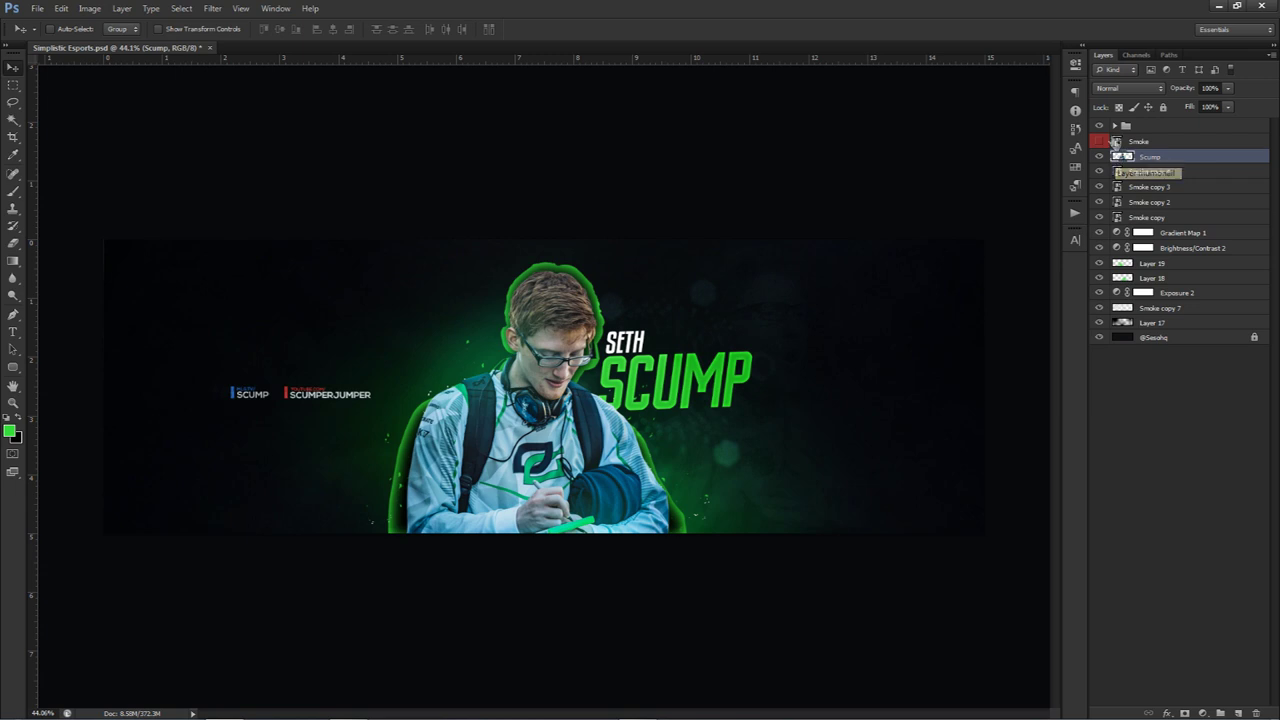
{"action": "left_click", "coordinate": [1101, 126]}
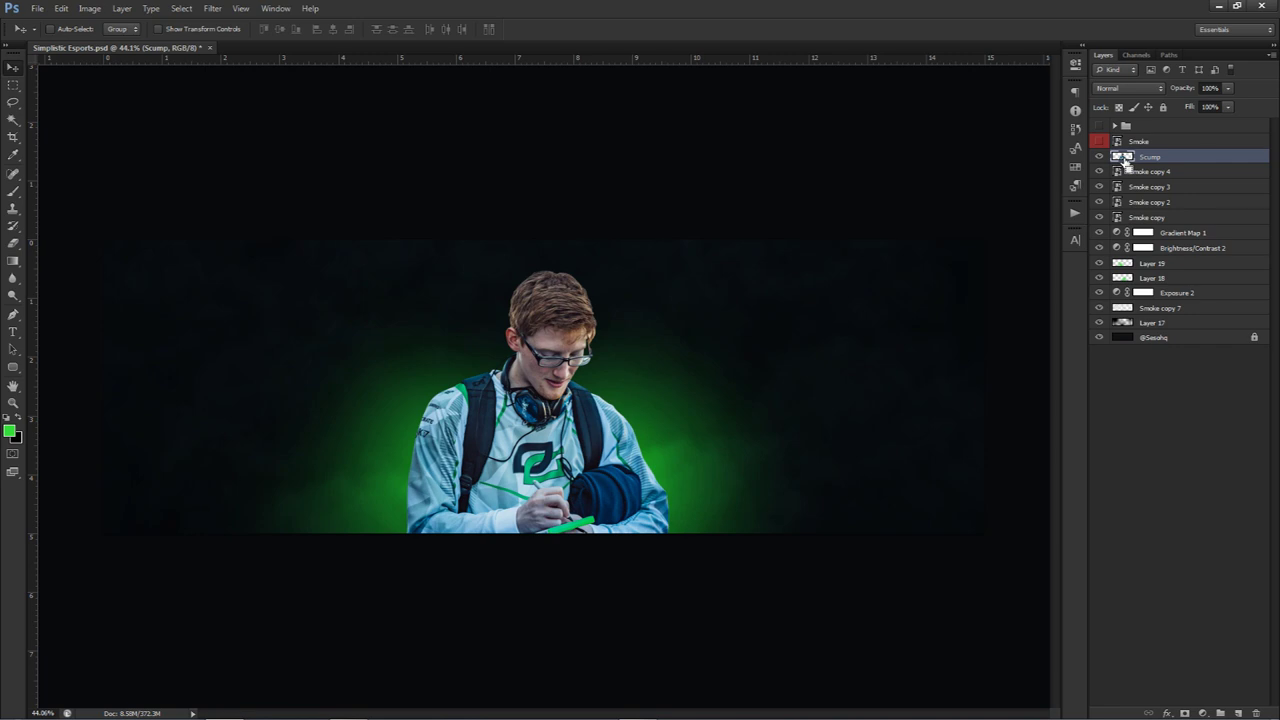
Load the player cut-out's outline as a selection from the Scump layer.
{"action": "left_click", "coordinate": [1123, 158], "text": "ctrl"}
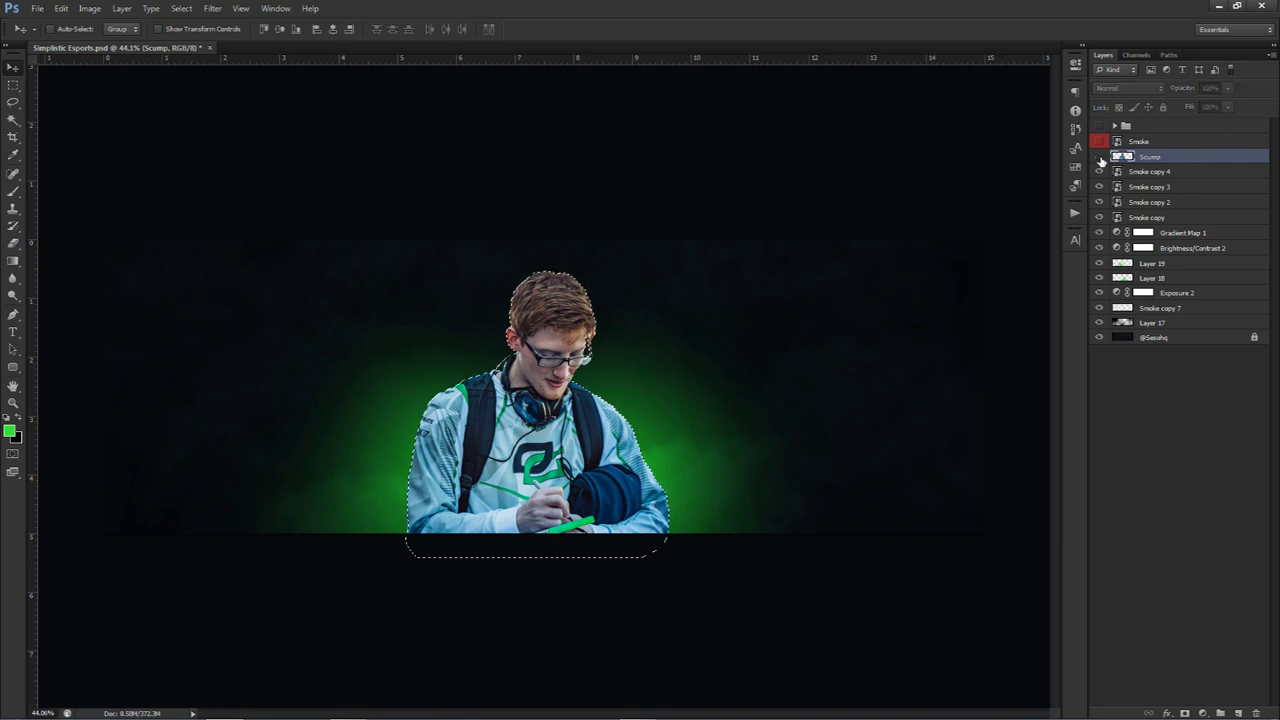
{"action": "left_click", "coordinate": [1099, 157]}
{"action": "left_click", "coordinate": [1099, 157]}
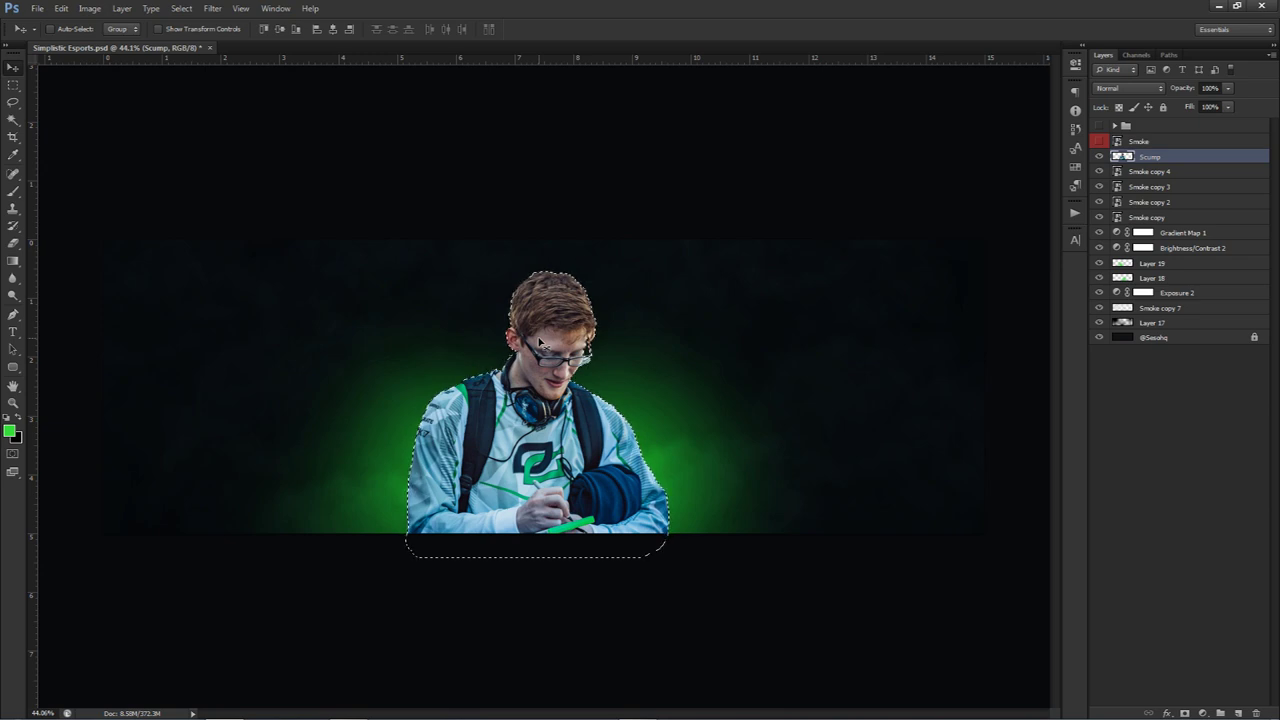
Transform the selection outline with its proportions kept, enlarging it around its centre to about 113.6%.
{"action": "left_click", "coordinate": [15, 88]}
{"action": "left_click_drag", "start_coordinate": [15, 88], "coordinate": [60, 90]}
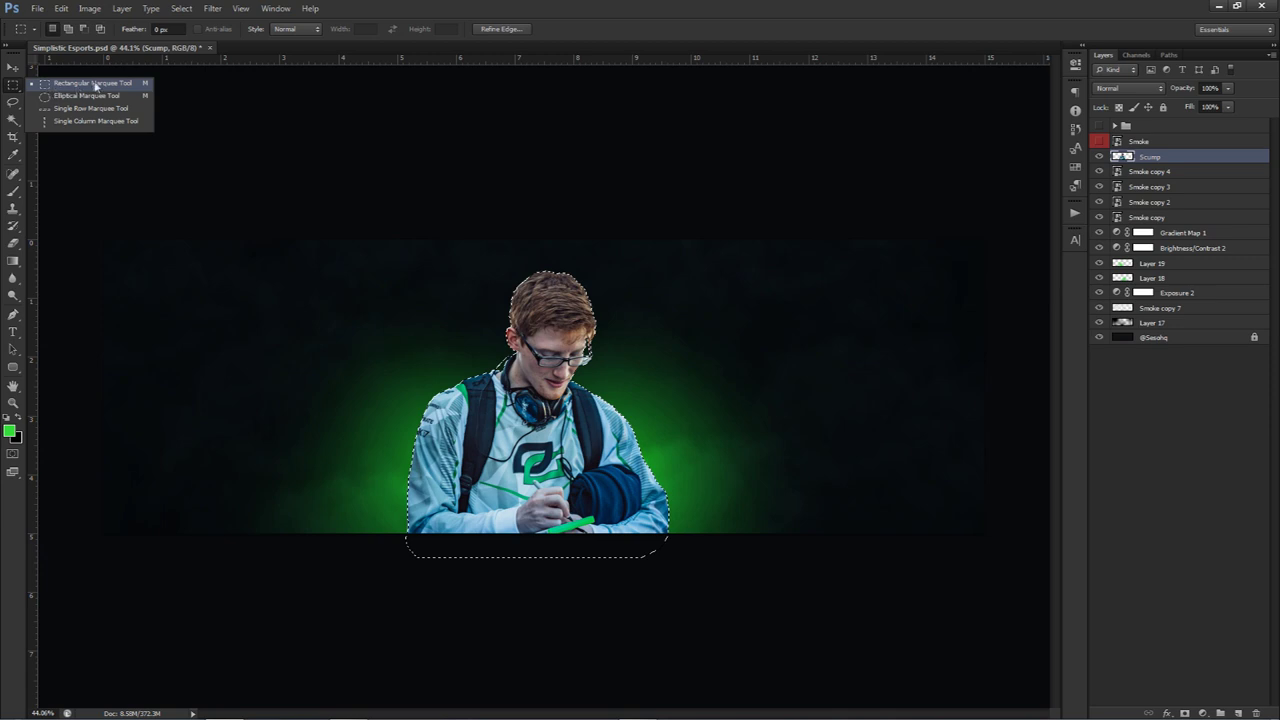
{"action": "left_click", "coordinate": [84, 89]}
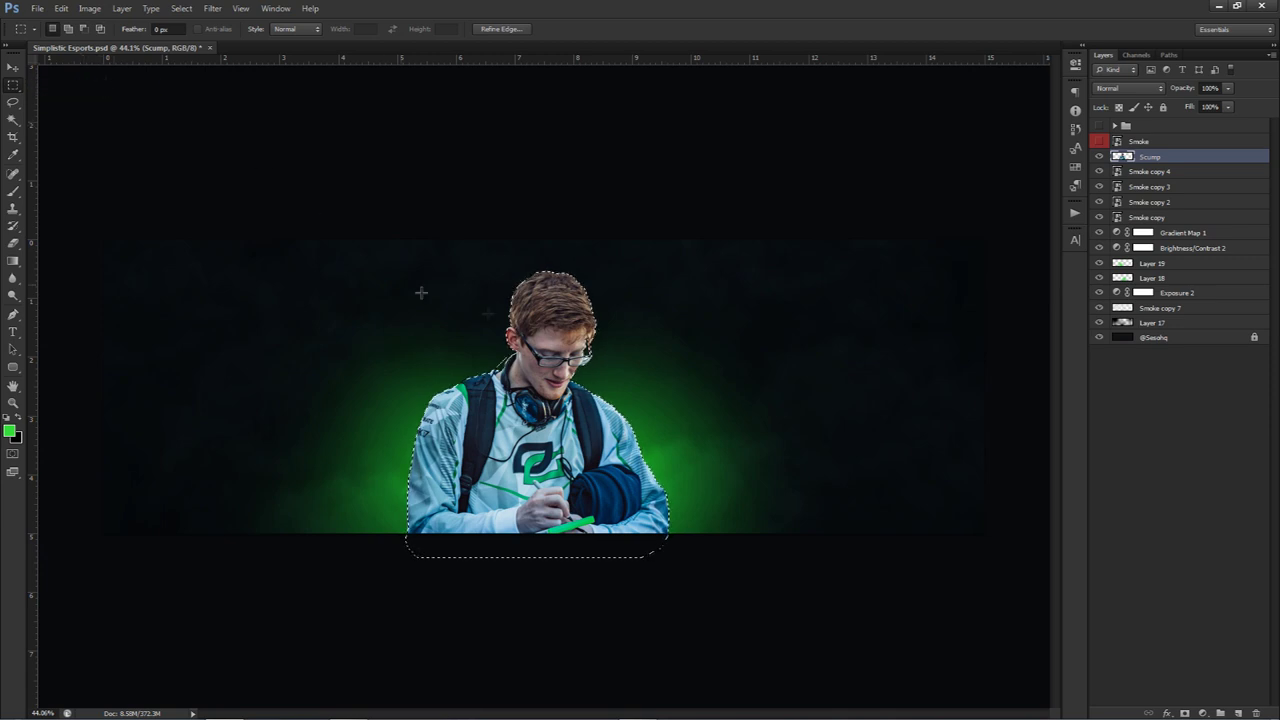
{"action": "right_click", "coordinate": [545, 324]}
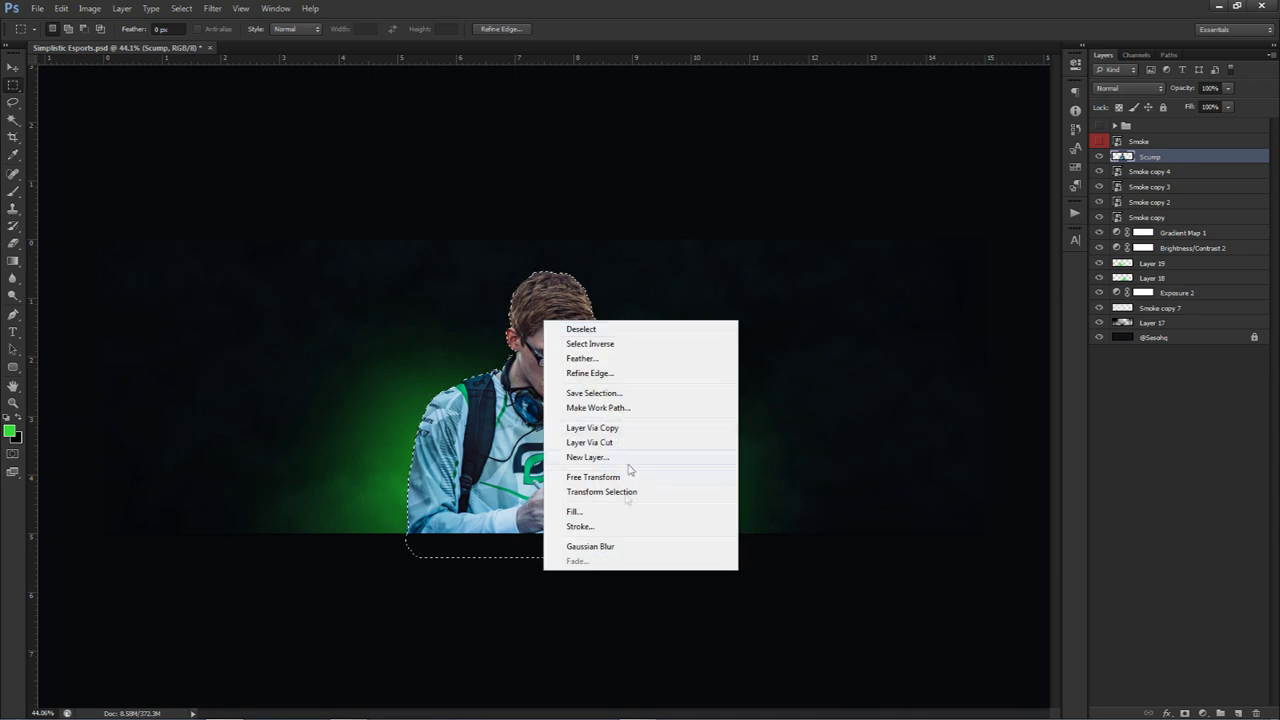
{"action": "left_click", "coordinate": [601, 492]}
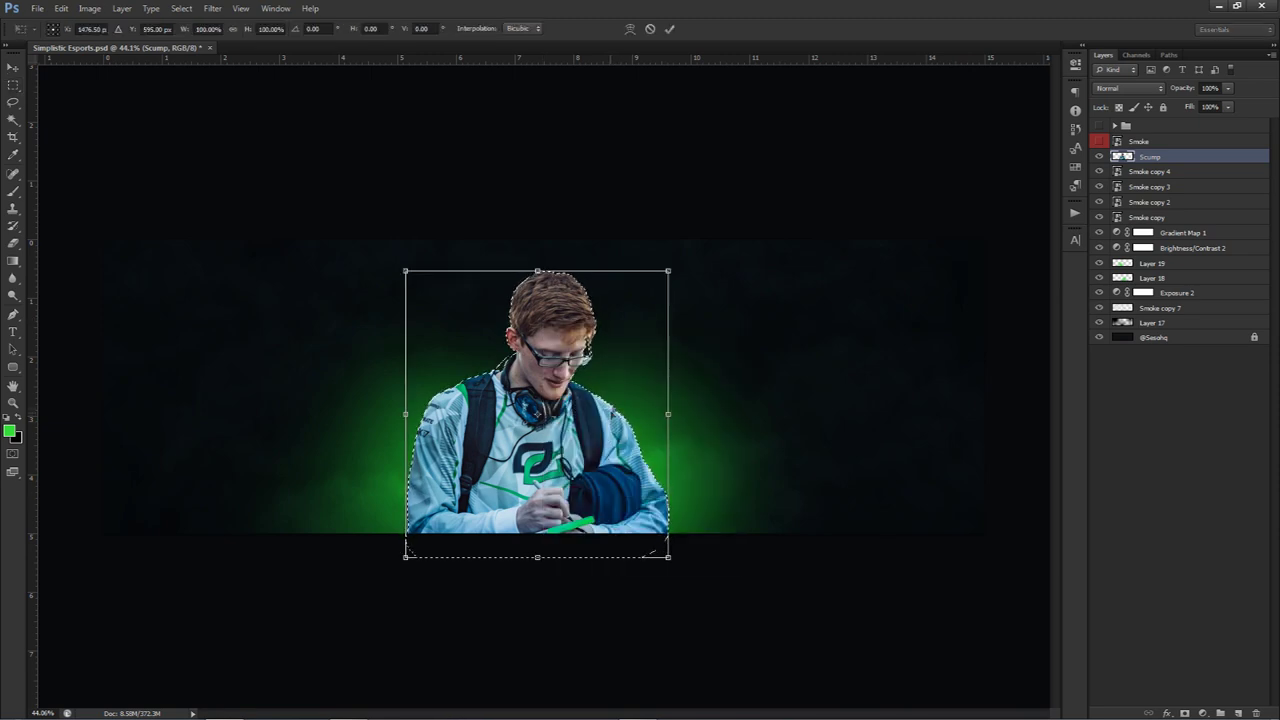
{"action": "left_click_drag", "start_coordinate": [668, 270], "coordinate": [690, 254]}
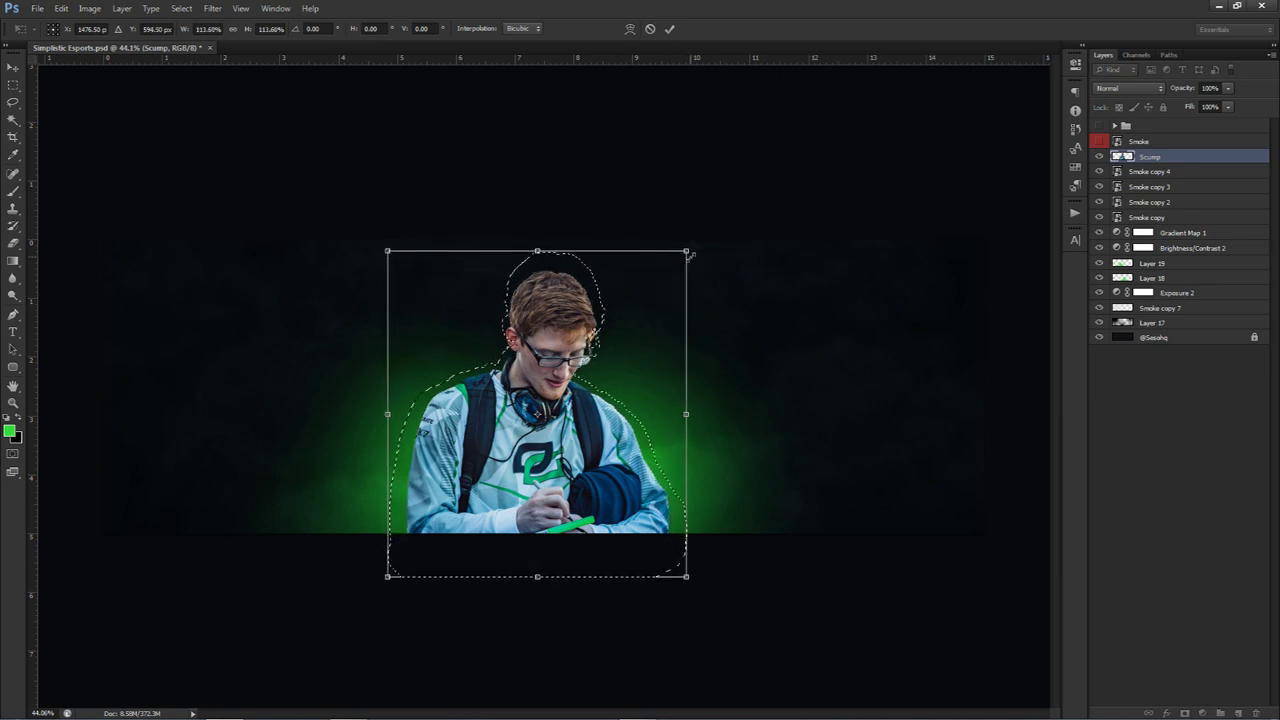
{"action": "key", "text": "Return"}
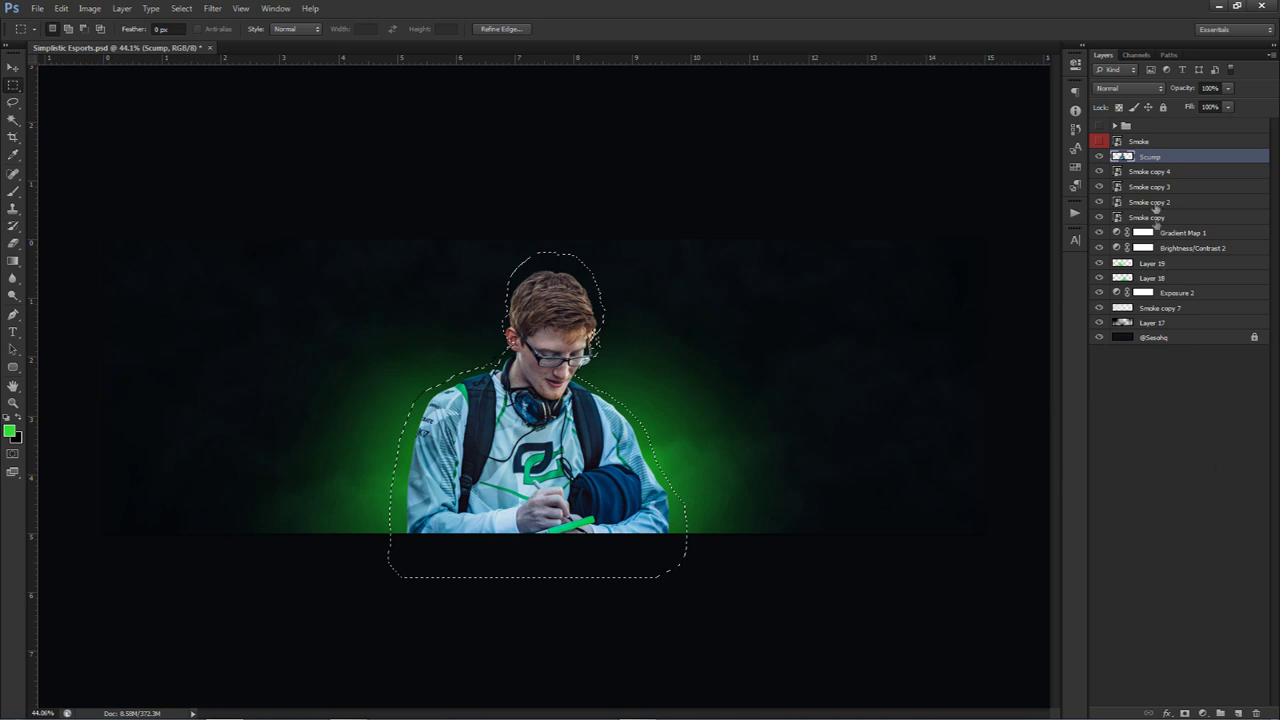
Create a new layer above Smoke copy 4, fill the enlarged selection with black, deselect and centre the silhouette behind the player.
{"action": "left_click", "coordinate": [1155, 186]}
{"action": "left_click", "coordinate": [1150, 171]}
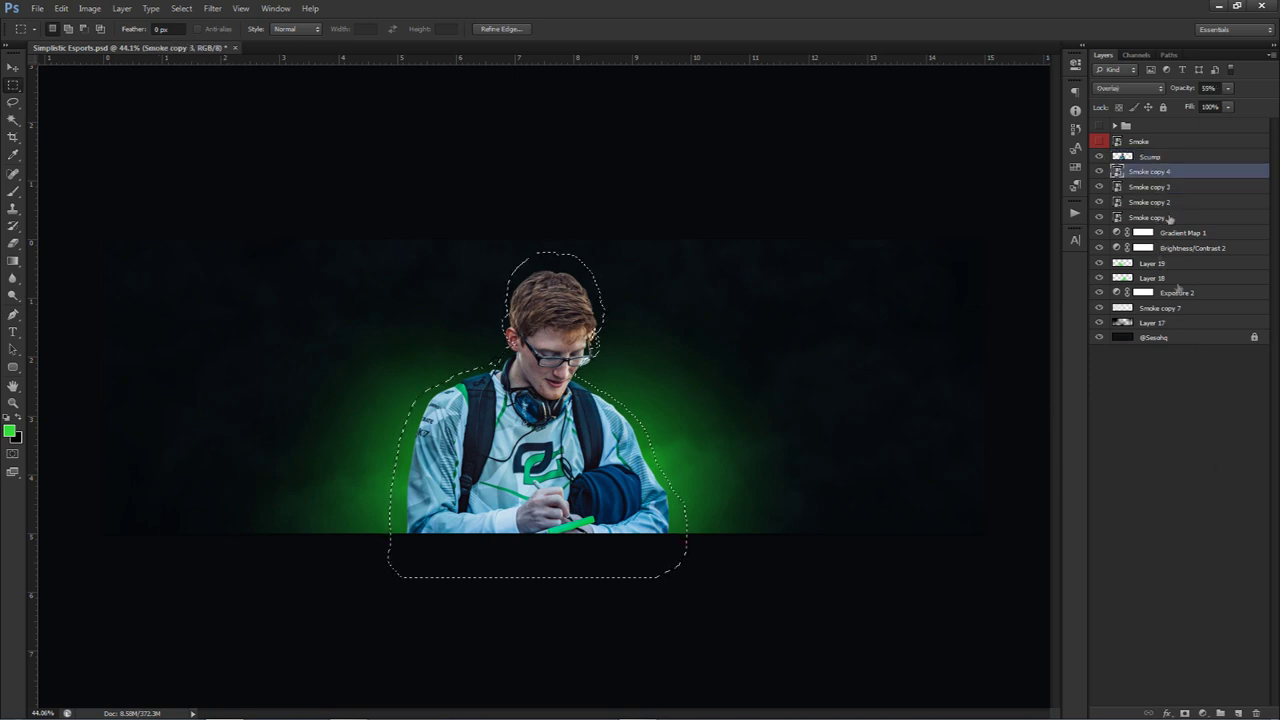
{"action": "left_click", "coordinate": [1236, 712]}
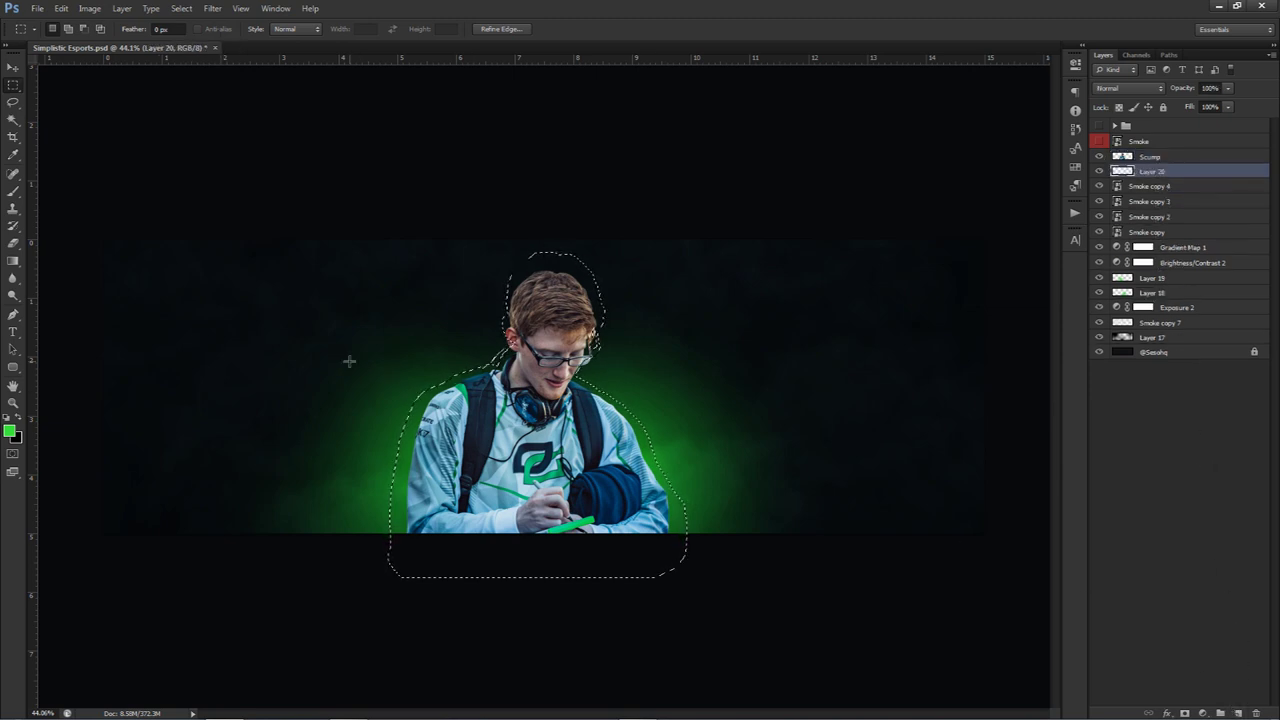
{"action": "key", "text": "ctrl+BackSpace"}
{"action": "key", "text": "ctrl+d"}
{"action": "key", "text": "v"}
{"action": "left_click_drag", "start_coordinate": [586, 319], "coordinate": [596, 329]}
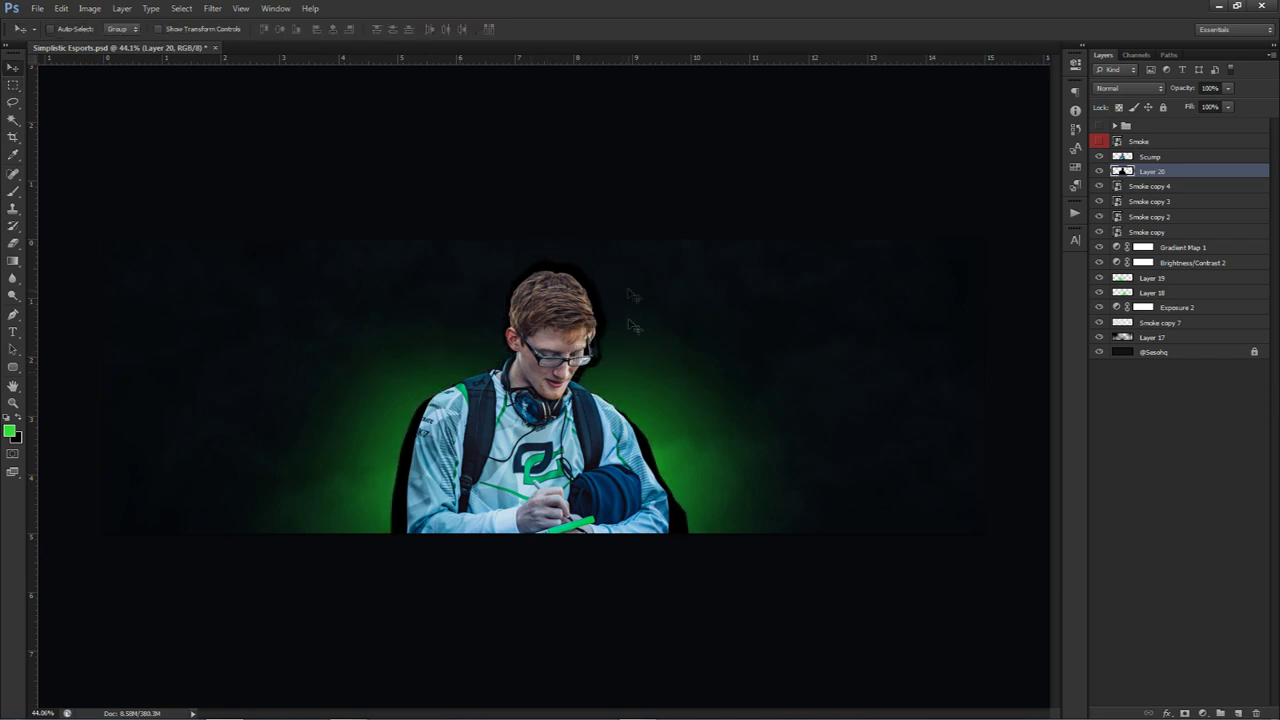
Add an Inner Glow in the green foreground colour to the black silhouette layer and enlarge its size into a wide green rim.
{"action": "double_click", "coordinate": [1224, 175]}
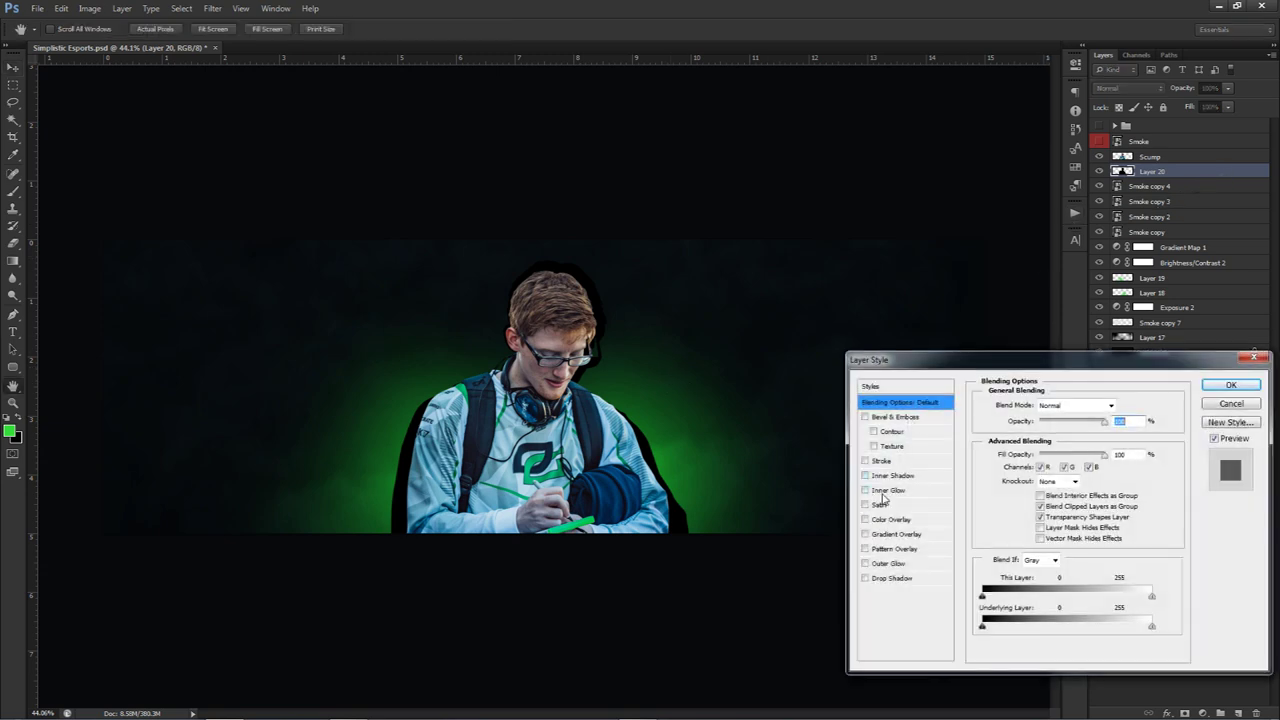
{"action": "left_click", "coordinate": [886, 490]}
{"action": "left_click_drag", "start_coordinate": [912, 360], "coordinate": [797, 306]}
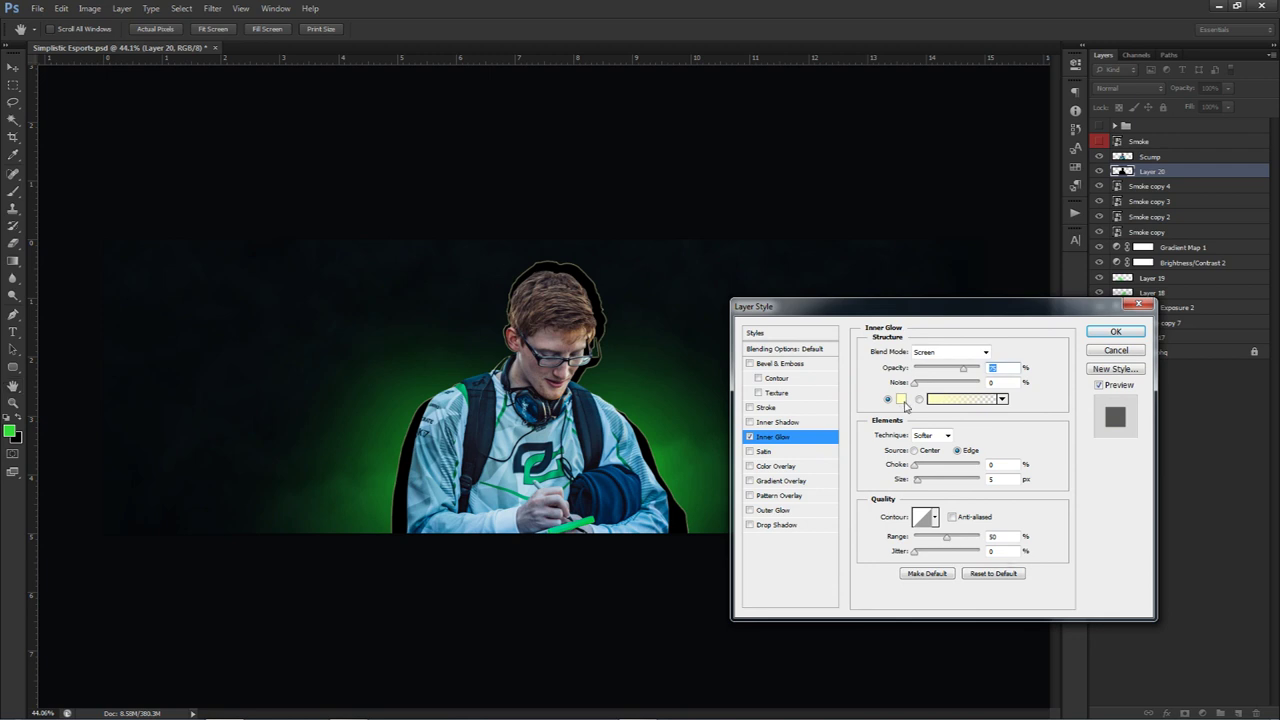
{"action": "left_click", "coordinate": [900, 399]}
{"action": "left_click", "coordinate": [12, 430]}
{"action": "left_click", "coordinate": [654, 284]}
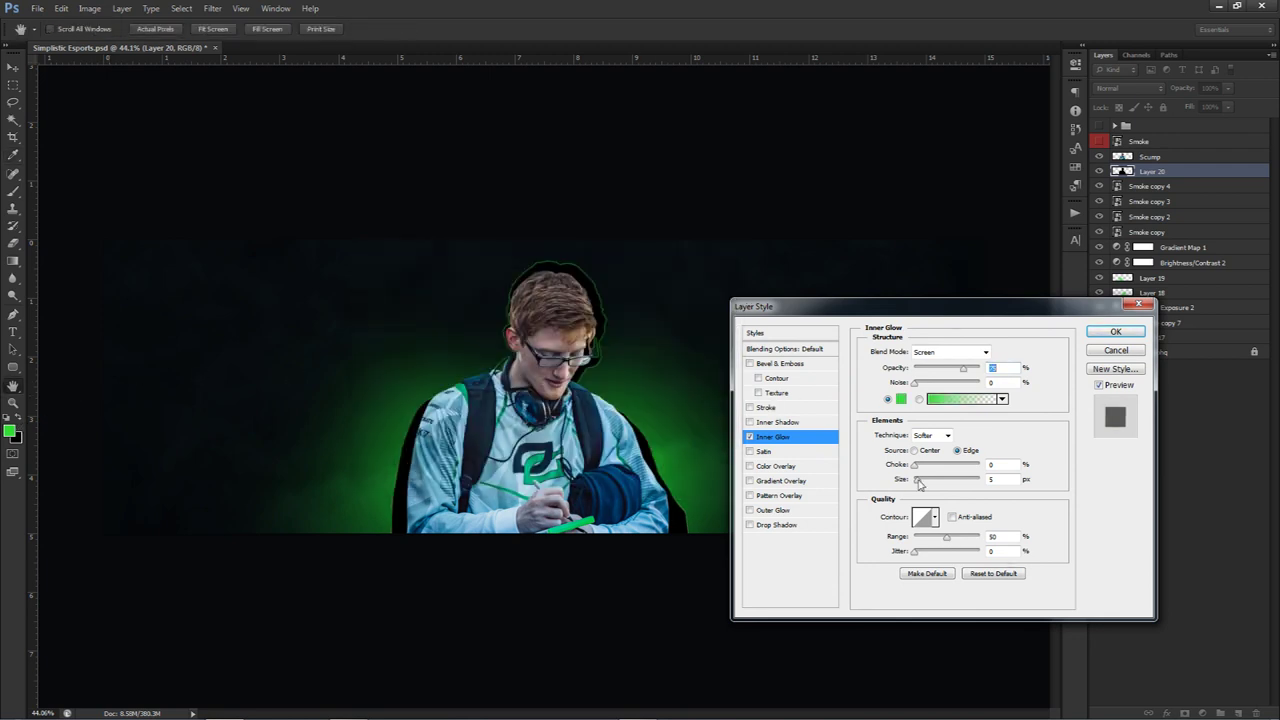
{"action": "left_click_drag", "start_coordinate": [918, 480], "coordinate": [943, 483]}
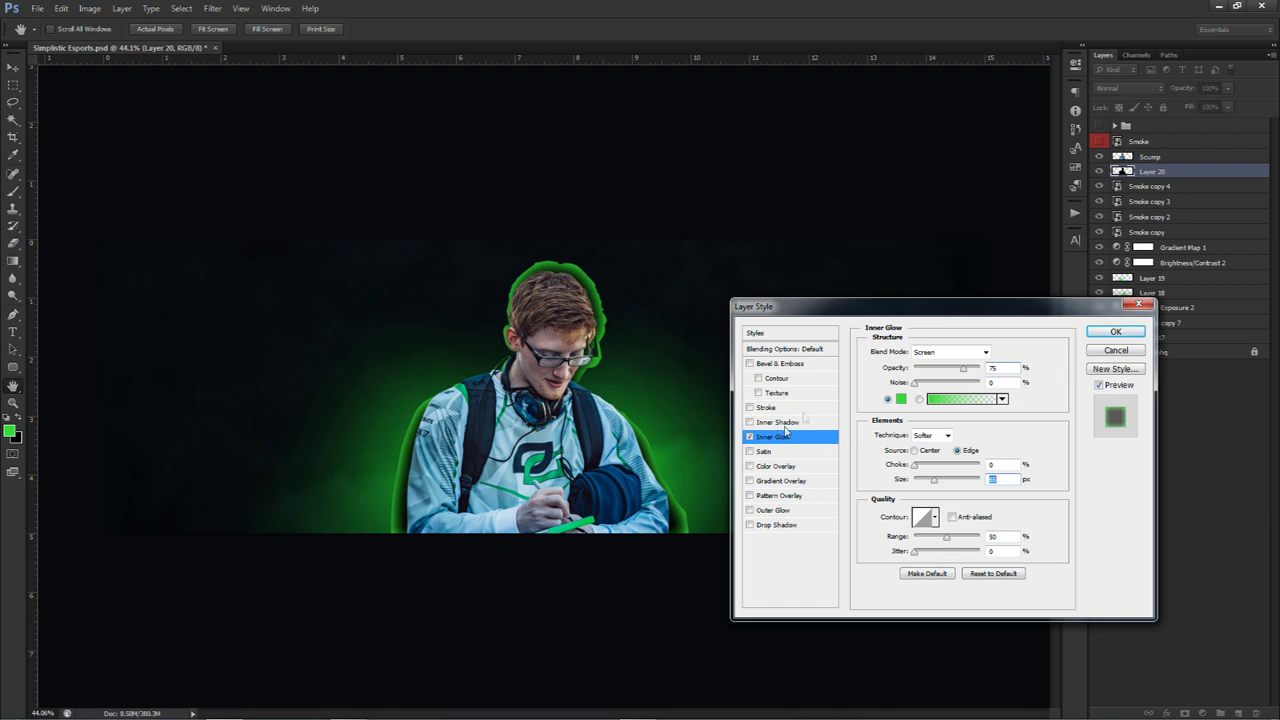
{"action": "left_click", "coordinate": [1116, 331]}
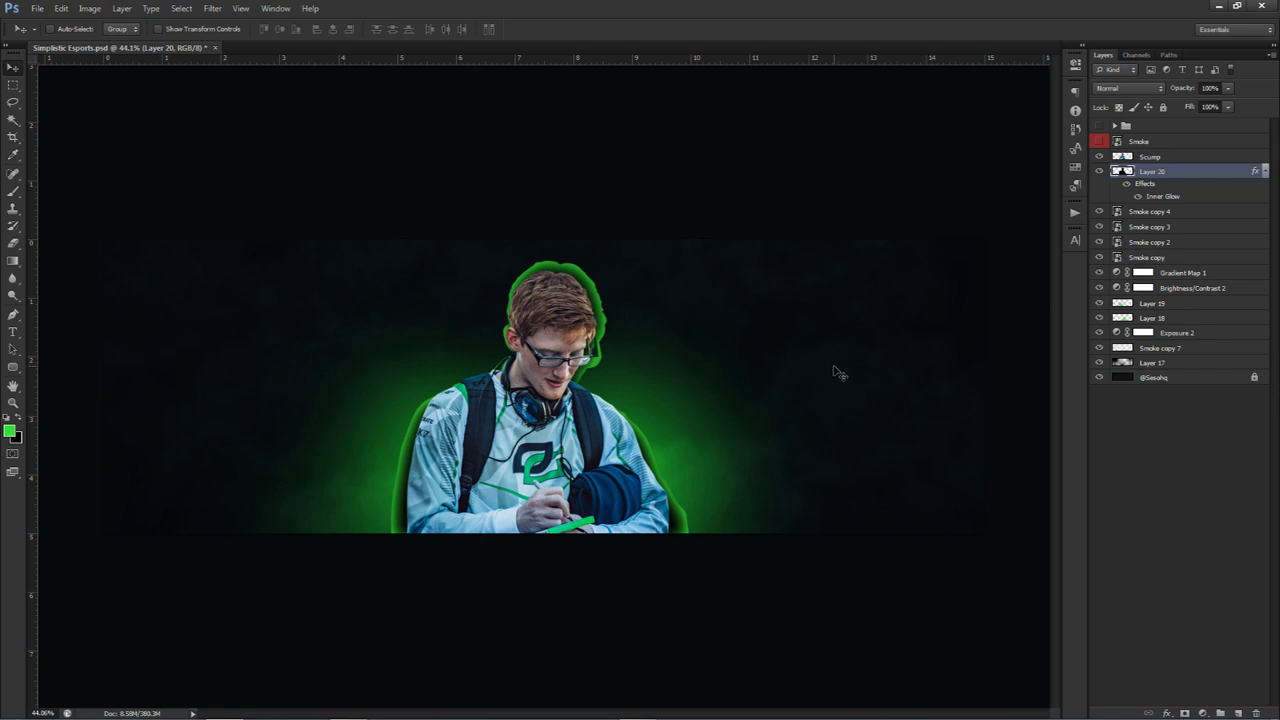
{"action": "left_click", "coordinate": [1265, 171]}
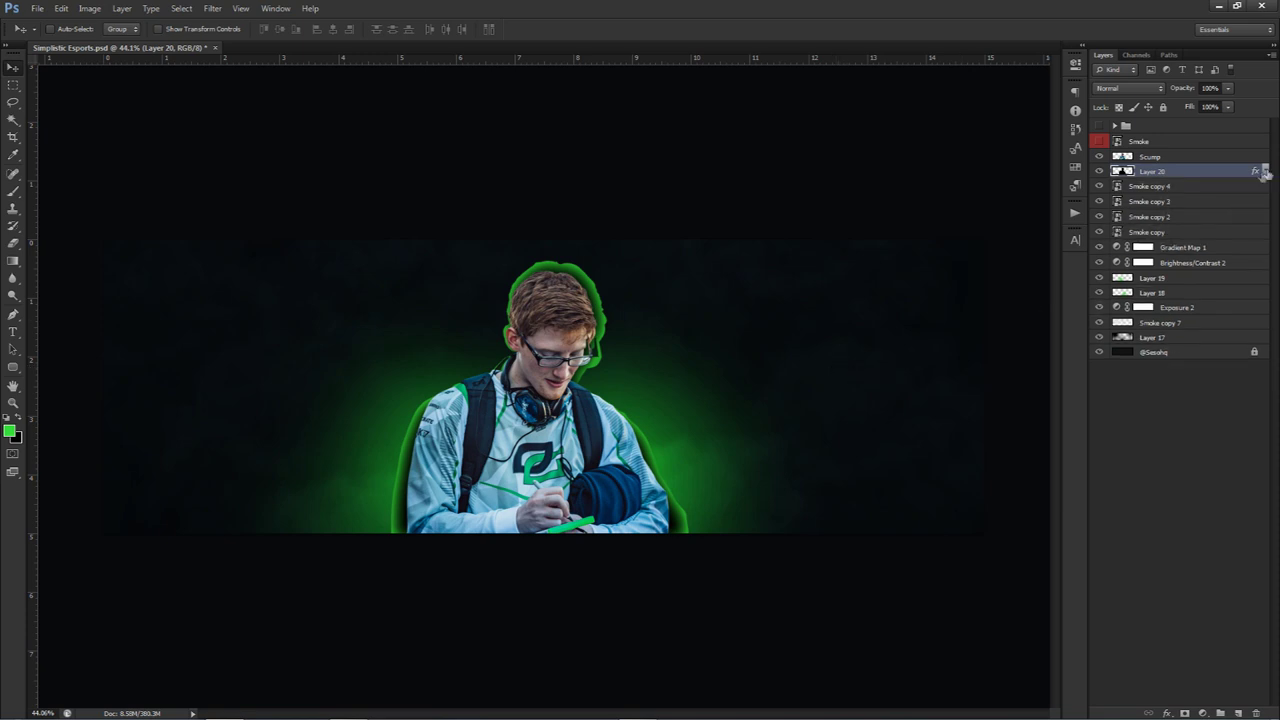
Duplicate all layers from the silhouette layer down to the background and merge the copies into one layer.
{"action": "left_click", "coordinate": [1148, 352], "text": "shift"}
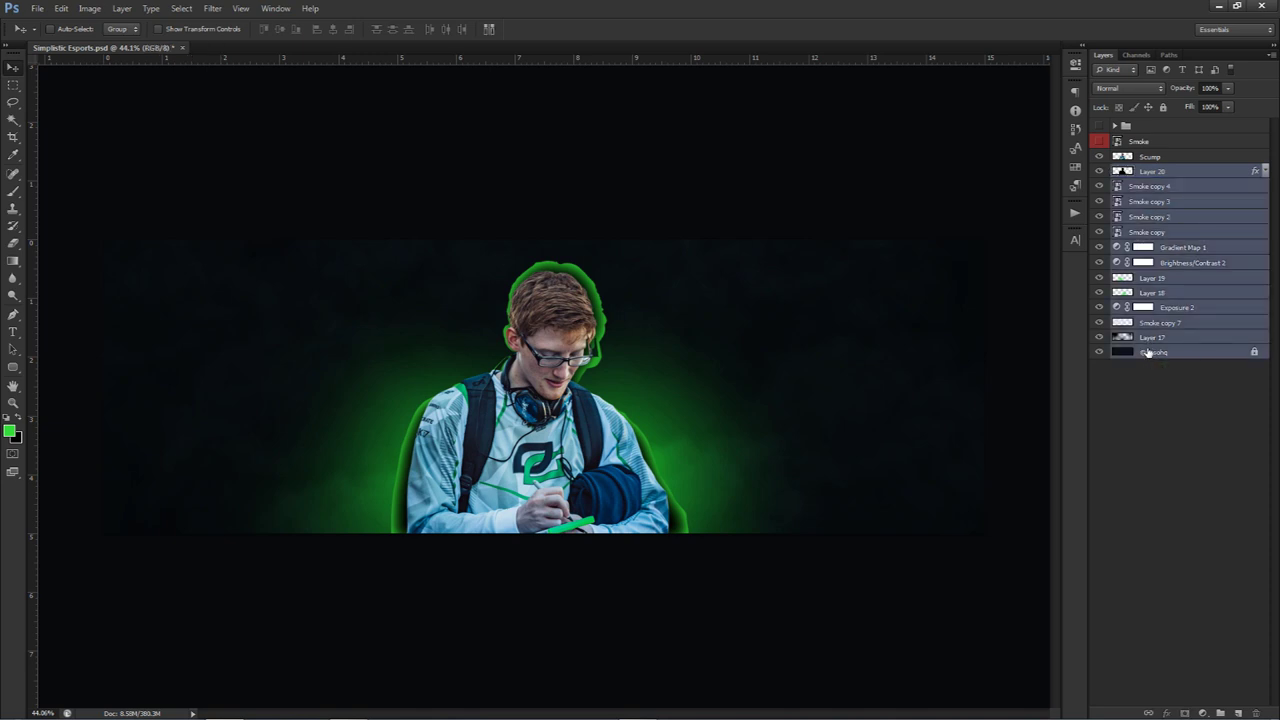
{"action": "key", "text": "ctrl+j"}
{"action": "key", "text": "ctrl+e"}
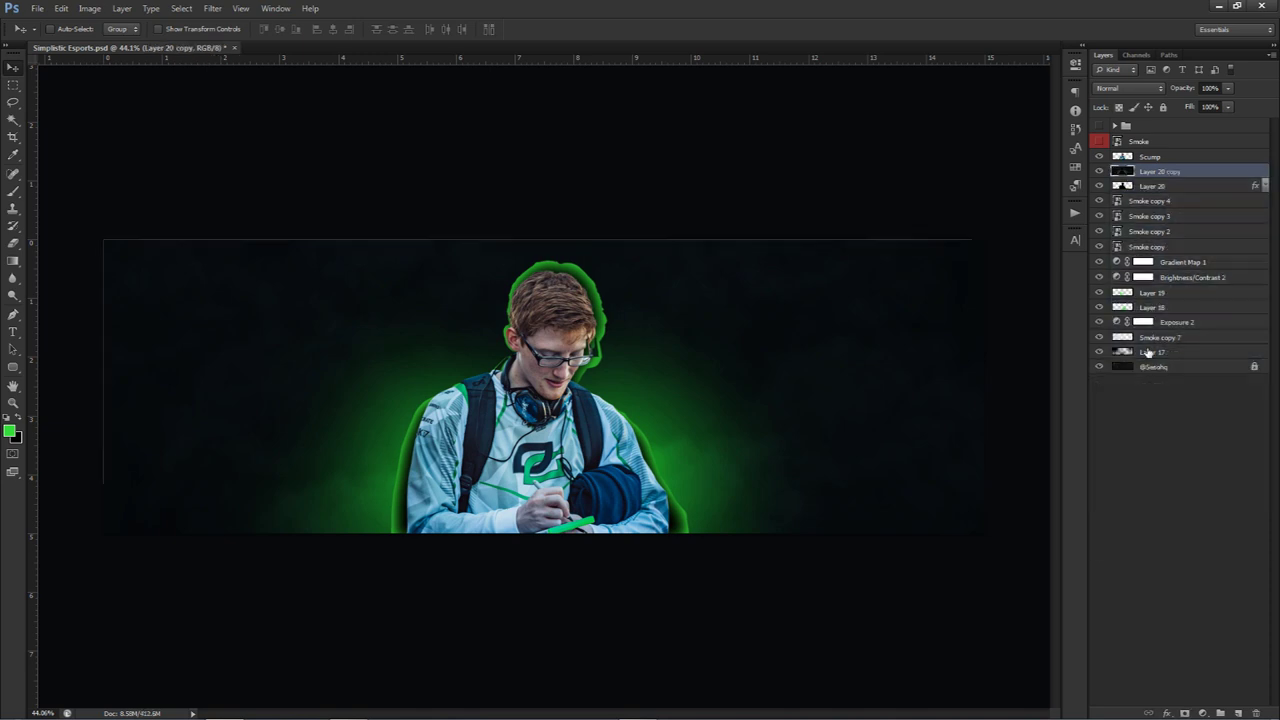
Nudge the merged layer and scale it to about 101% so that it covers the banner's edges.
{"action": "left_click_drag", "start_coordinate": [65, 243], "coordinate": [75, 249]}
{"action": "key", "text": "shift+Left"}
{"action": "key", "text": "shift+Left"}
{"action": "key", "text": "shift+Up"}
{"action": "key", "text": "ctrl+t"}
{"action": "key", "text": "ctrl+minus"}
{"action": "key", "text": "ctrl+minus"}
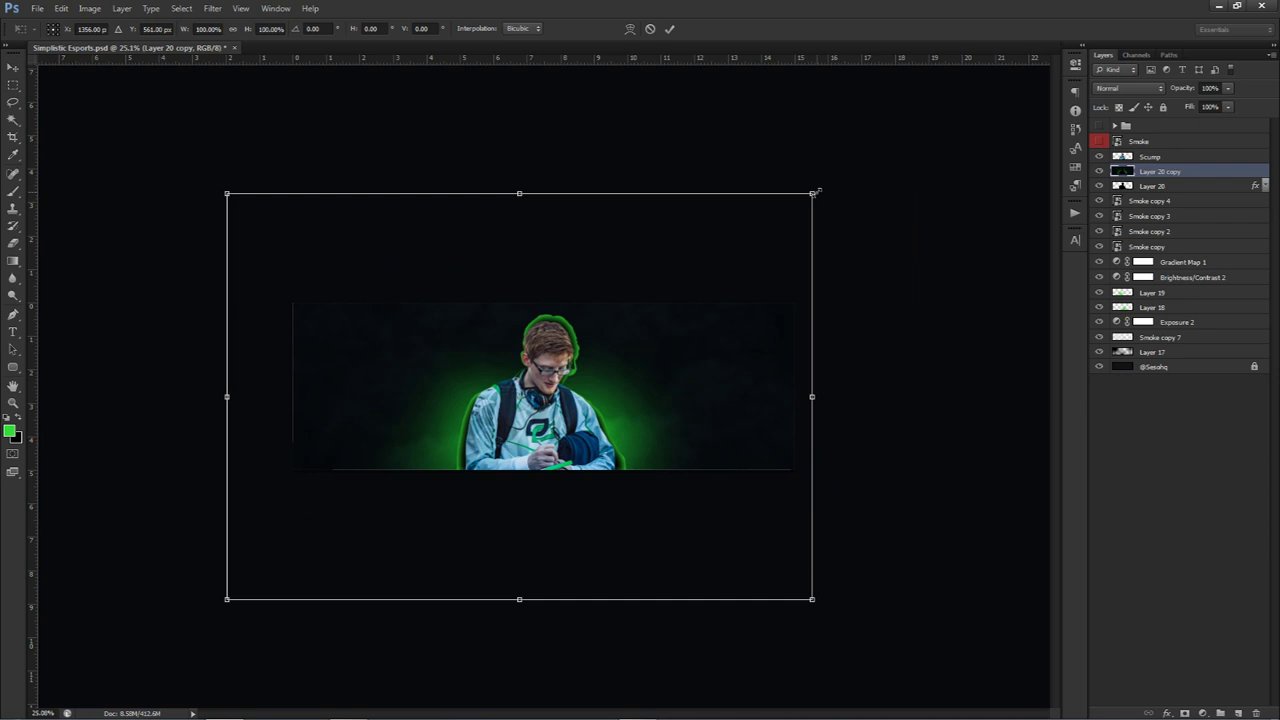
{"action": "left_click_drag", "start_coordinate": [814, 192], "coordinate": [817, 190]}
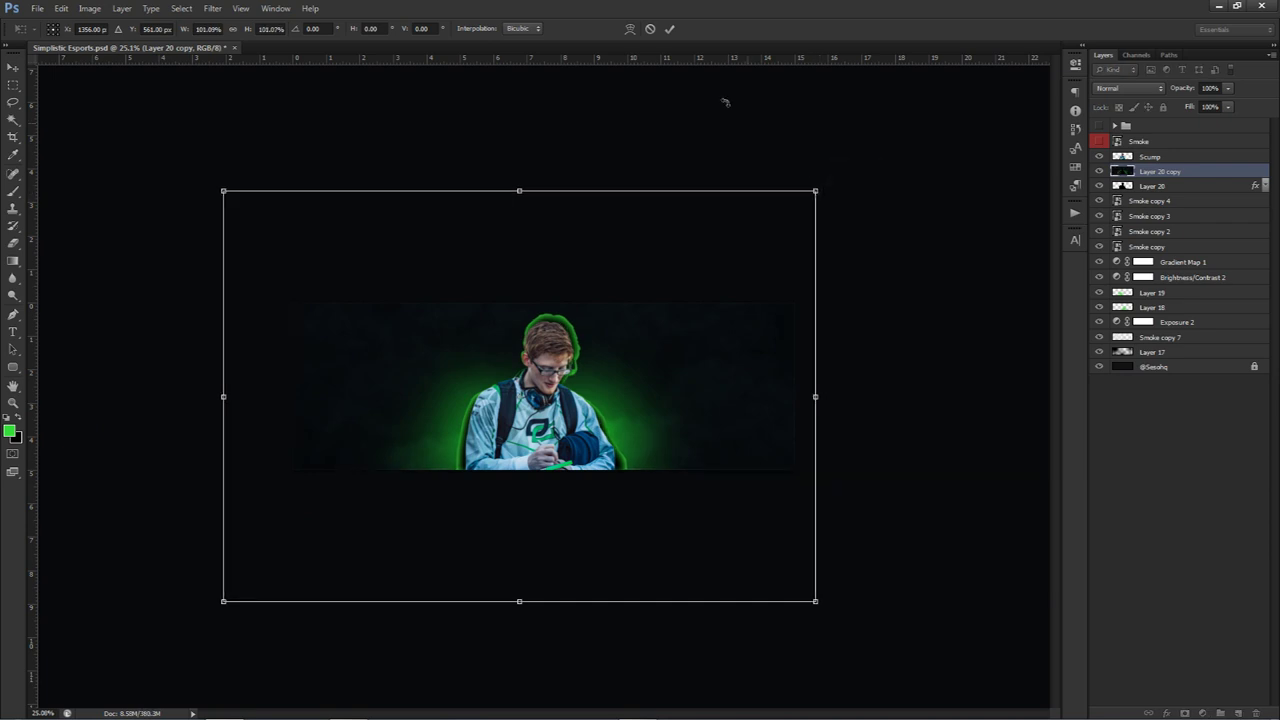
{"action": "left_click", "coordinate": [670, 31]}
{"action": "scroll", "coordinate": [503, 343], "scroll_direction": "up", "scroll_amount": 3}
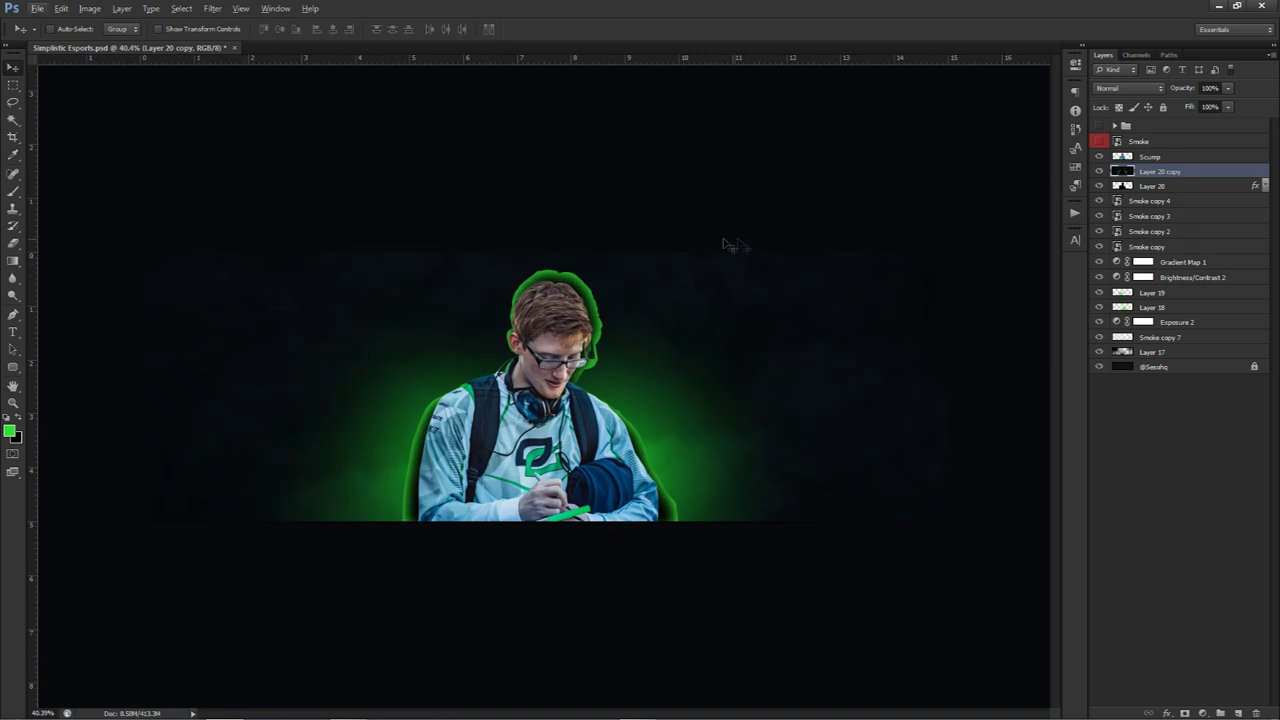
Apply Add Noise to the merged layer with 5% amount and uniform distribution.
{"action": "left_click", "coordinate": [213, 8]}
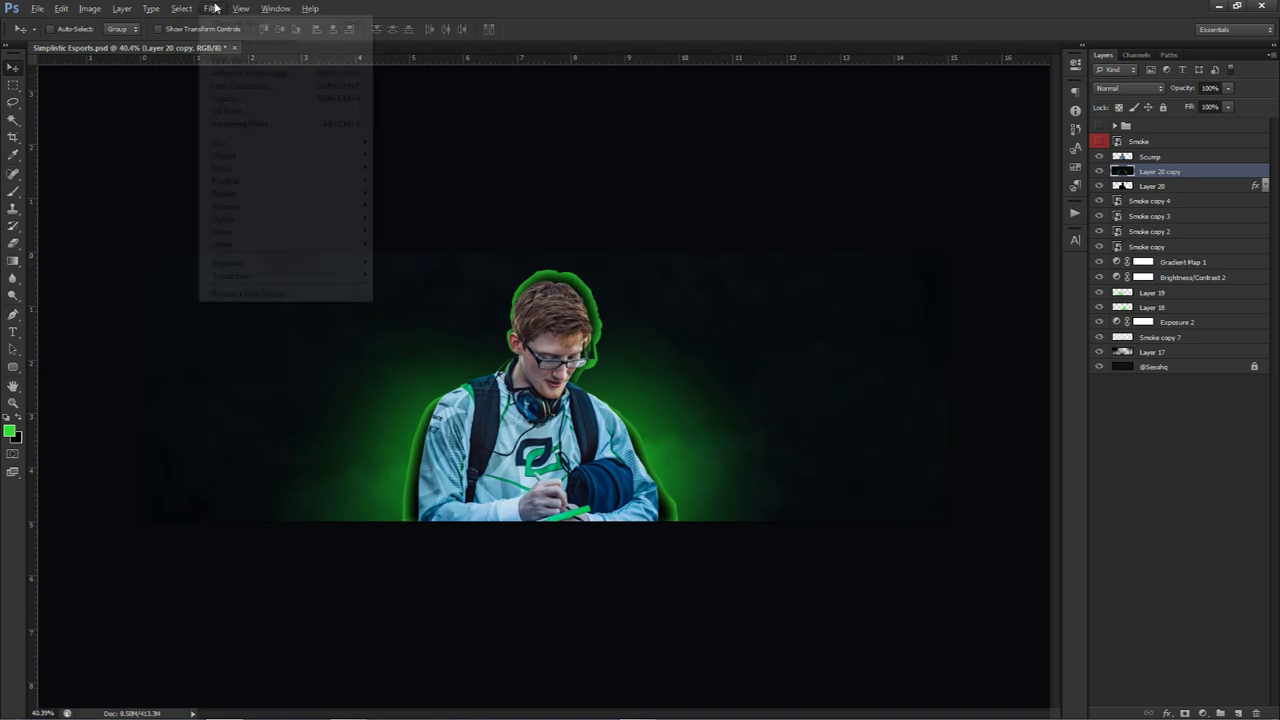
{"action": "mouse_move", "coordinate": [330, 168]}
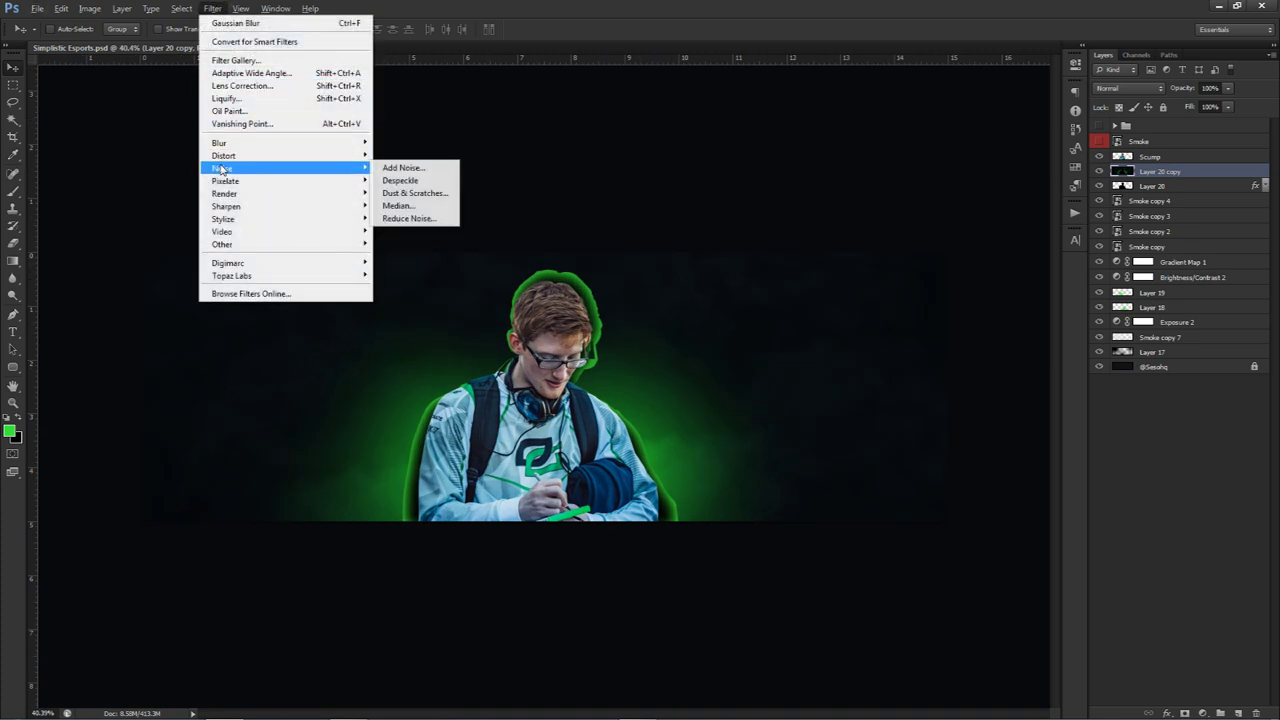
{"action": "left_click", "coordinate": [405, 169]}
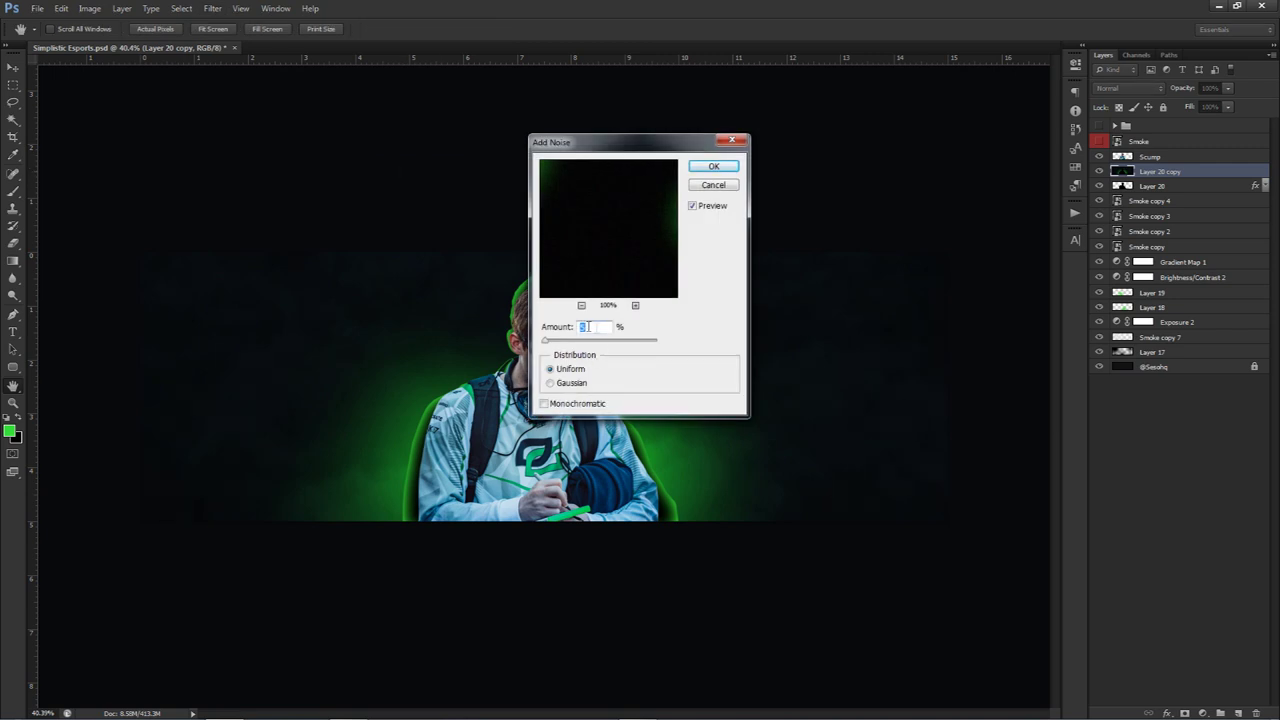
{"action": "left_click", "coordinate": [713, 166]}
Lower the noisy merged layer's opacity and compare the banner with and without it.
{"action": "left_click_drag", "start_coordinate": [1228, 88], "coordinate": [1189, 105]}
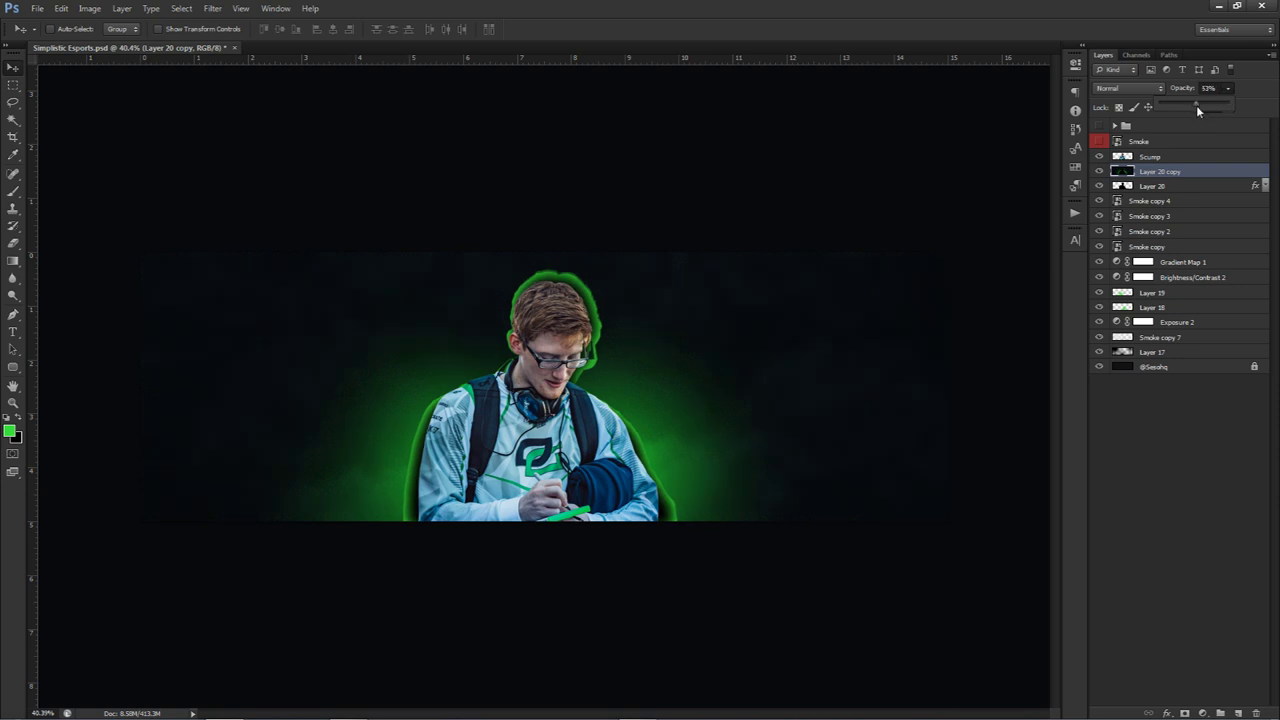
{"action": "left_click_drag", "start_coordinate": [1191, 104], "coordinate": [1188, 104]}
{"action": "left_click", "coordinate": [1103, 172]}
{"action": "left_click", "coordinate": [1103, 172]}
{"action": "left_click", "coordinate": [1104, 171]}
{"action": "left_click", "coordinate": [1104, 171]}
{"action": "left_click", "coordinate": [1104, 171]}
{"action": "left_click", "coordinate": [1104, 171]}
Reduce the opacity of the Smoke copy 7 layer to soften the background smoke.
{"action": "left_click", "coordinate": [1142, 353]}
{"action": "left_click", "coordinate": [1146, 338]}
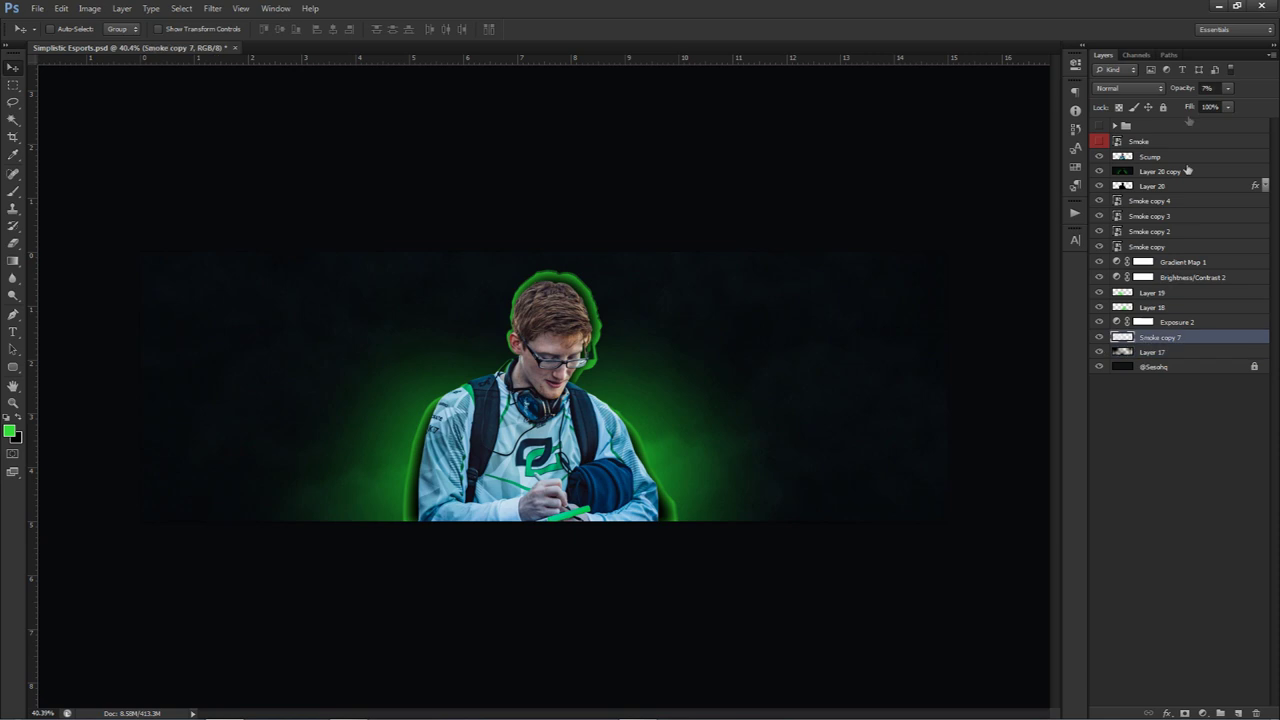
{"action": "left_click", "coordinate": [1212, 88]}
{"action": "left_click", "coordinate": [875, 355]}
Paint large soft green spots beside the player's head and over the lower jersey on a new layer above Scump.
{"action": "left_click", "coordinate": [1158, 160]}
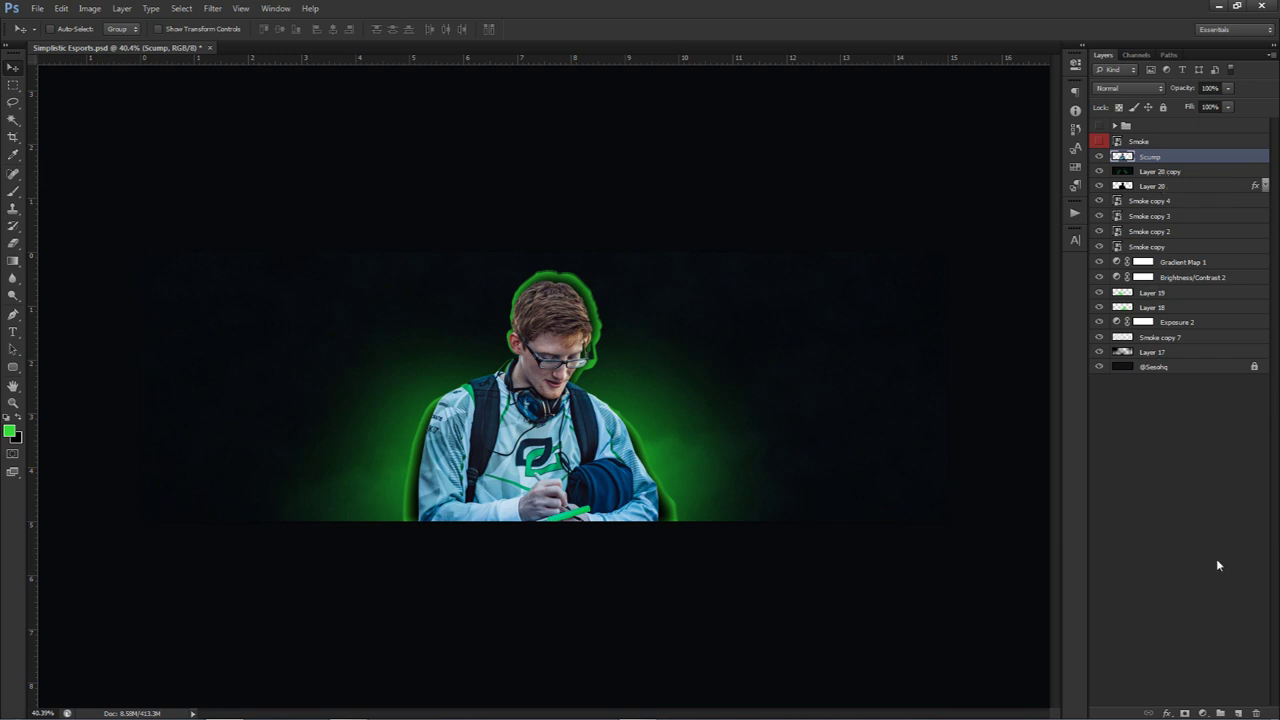
{"action": "left_click", "coordinate": [1238, 712]}
{"action": "key", "text": "b"}
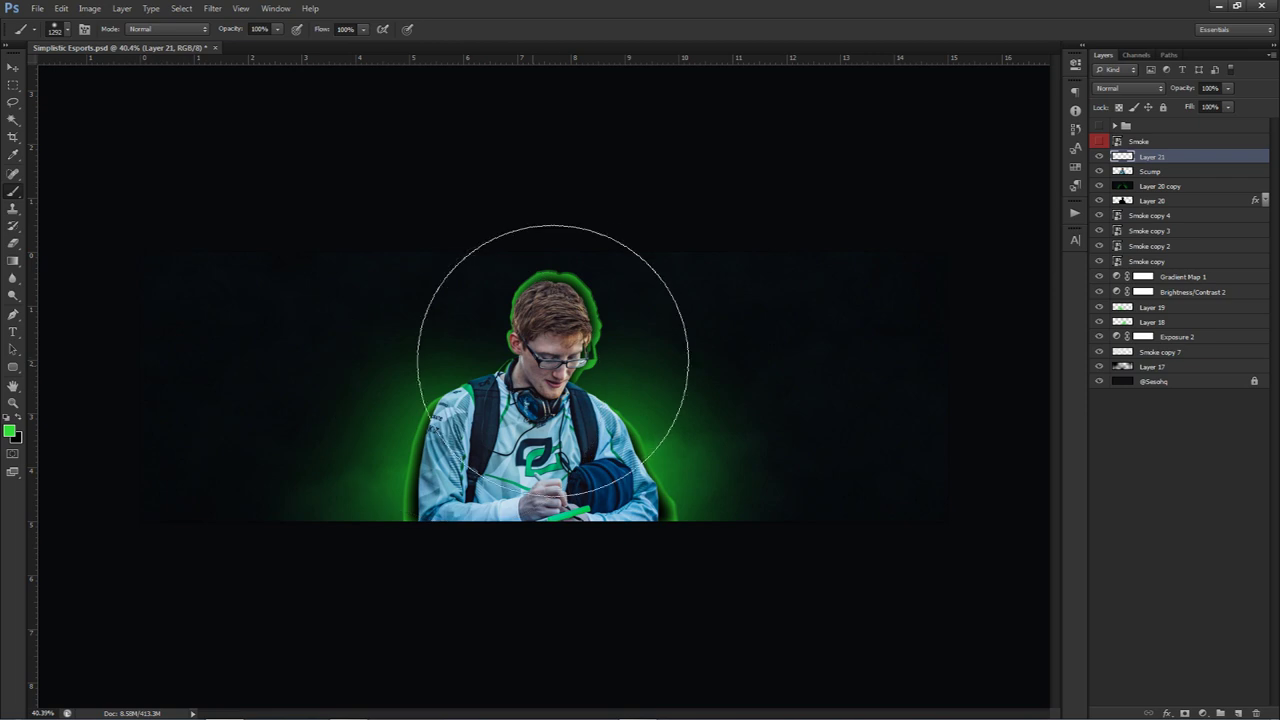
{"action": "left_click_drag", "start_coordinate": [532, 393], "coordinate": [484, 381], "text": "alt"}
{"action": "left_click", "coordinate": [472, 345]}
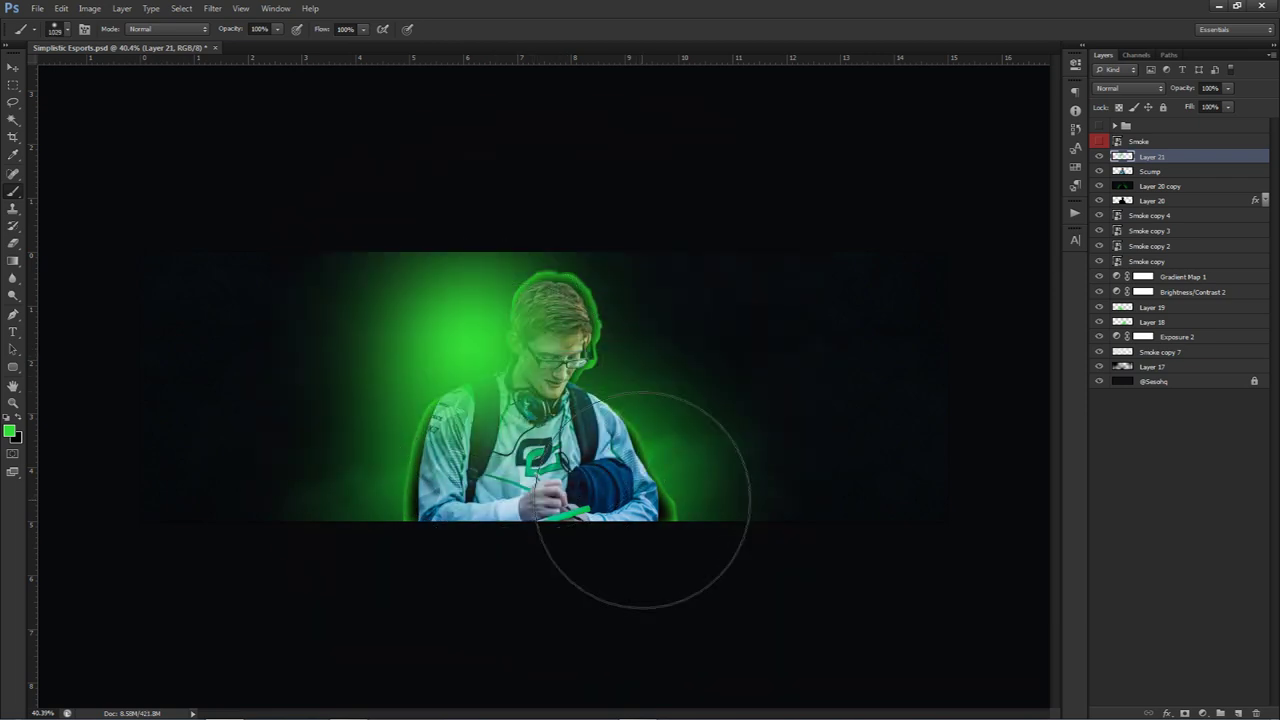
{"action": "left_click", "coordinate": [646, 500]}
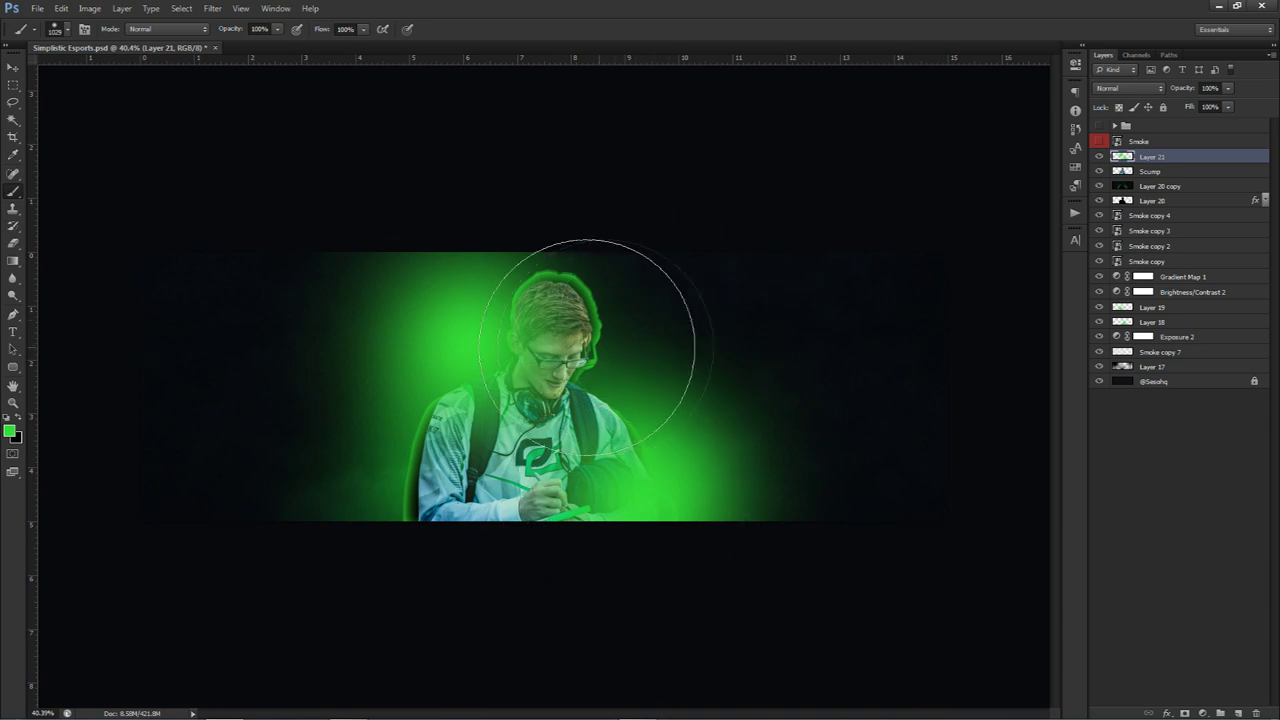
Set the green spots layer to Linear Dodge (Add) at 40% opacity and erase the excess glow around the player.
{"action": "key", "text": "e"}
{"action": "left_click_drag", "start_coordinate": [400, 371], "coordinate": [438, 372]}
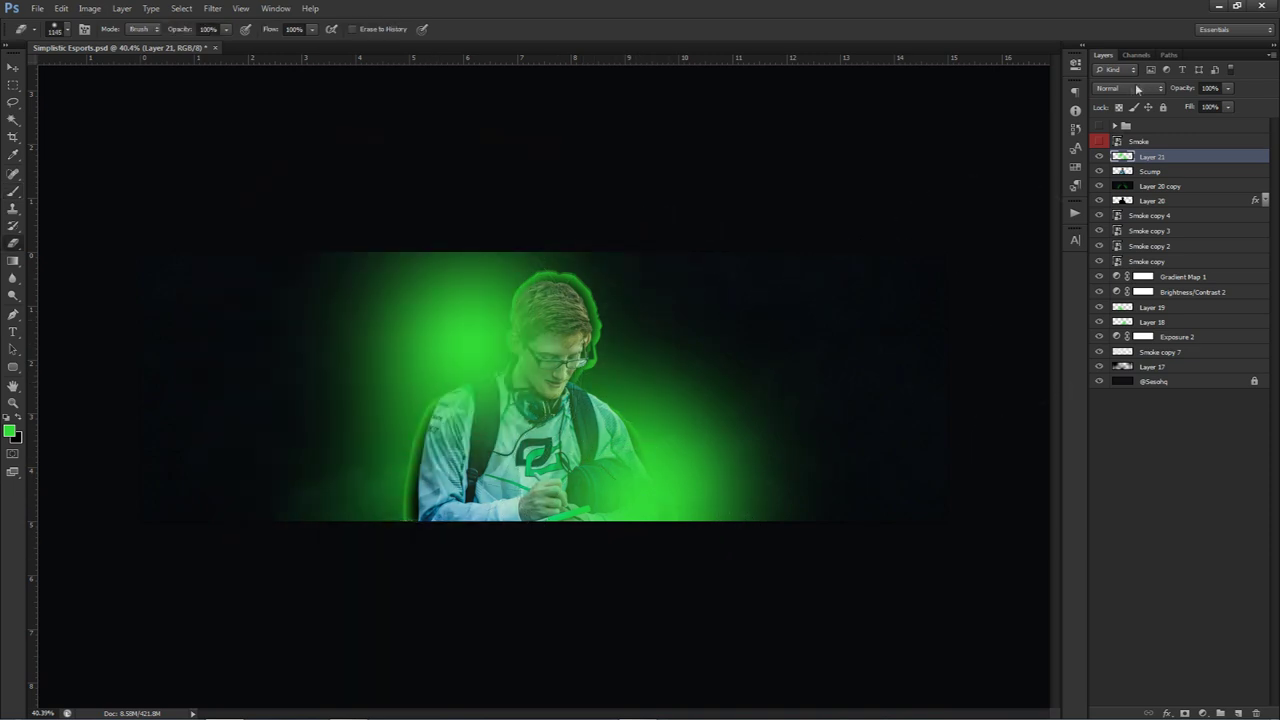
{"action": "left_click", "coordinate": [1137, 90]}
{"action": "left_click", "coordinate": [1120, 230]}
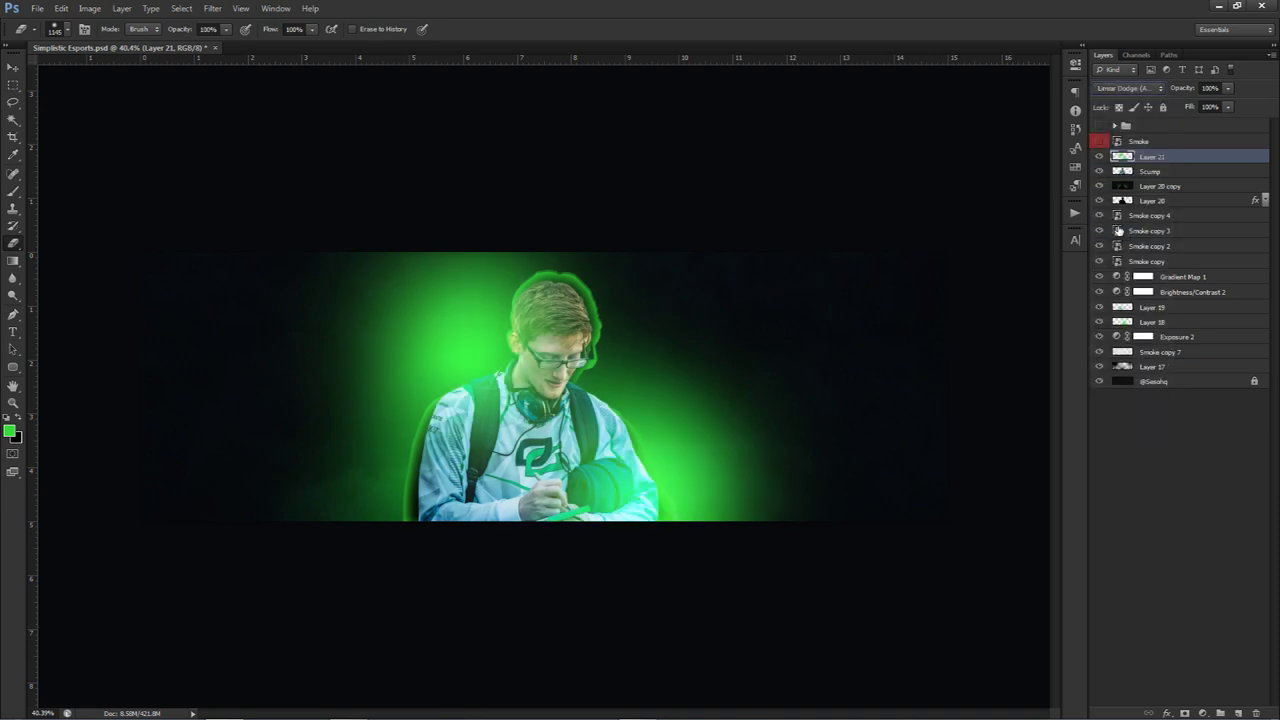
{"action": "left_click", "coordinate": [1212, 88]}
{"action": "type", "text": "40"}
{"action": "key", "text": "Return"}
{"action": "mouse_move", "coordinate": [378, 251]}
{"action": "left_mouse_down"}
{"action": "mouse_move", "coordinate": [306, 411]}
{"action": "mouse_move", "coordinate": [311, 397]}
{"action": "left_mouse_up"}
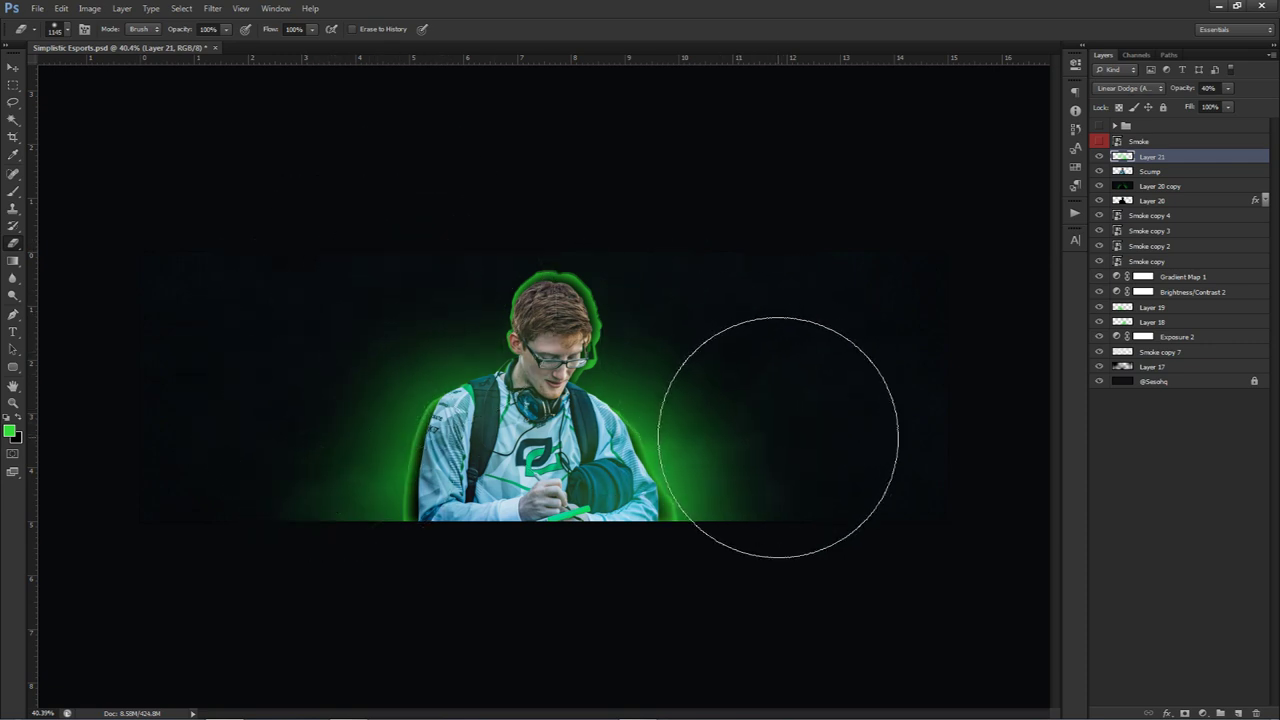
Compare the banner with and without the green light layer.
{"action": "key", "text": "v"}
{"action": "left_click", "coordinate": [1100, 157]}
{"action": "left_click", "coordinate": [1100, 157]}
{"action": "left_click", "coordinate": [1100, 157]}
{"action": "left_click", "coordinate": [1100, 157]}
{"action": "left_click", "coordinate": [1100, 157]}
{"action": "left_click", "coordinate": [1100, 157]}
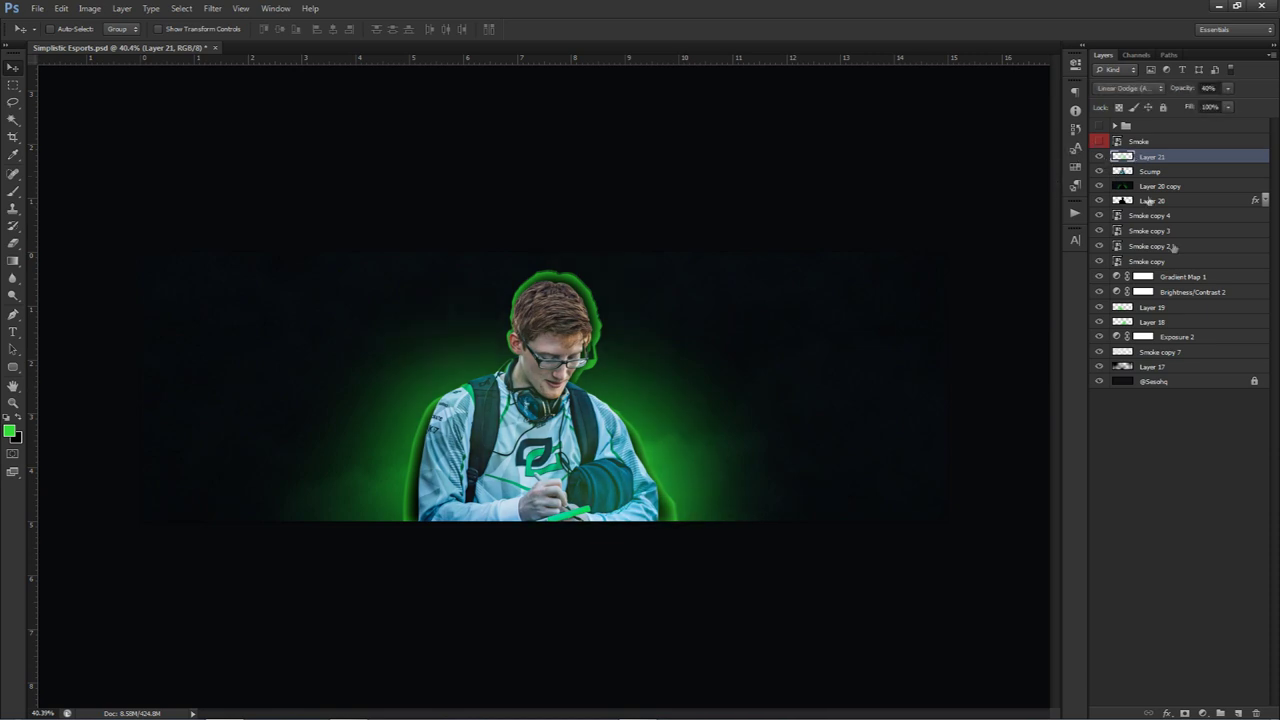
Create a new layer above the green light layer and set the foreground colour to white.
{"action": "left_click", "coordinate": [1238, 713]}
{"action": "key", "text": "b"}
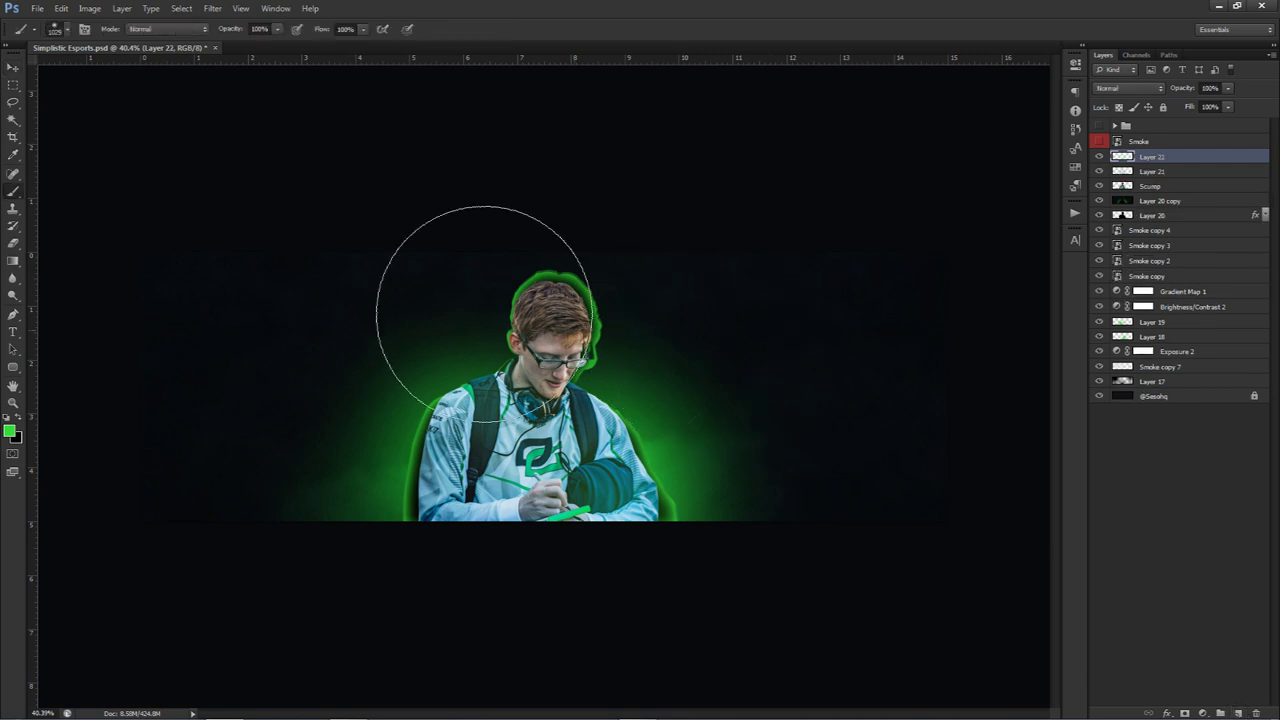
{"action": "left_click", "coordinate": [9, 432]}
{"action": "left_click", "coordinate": [663, 306]}
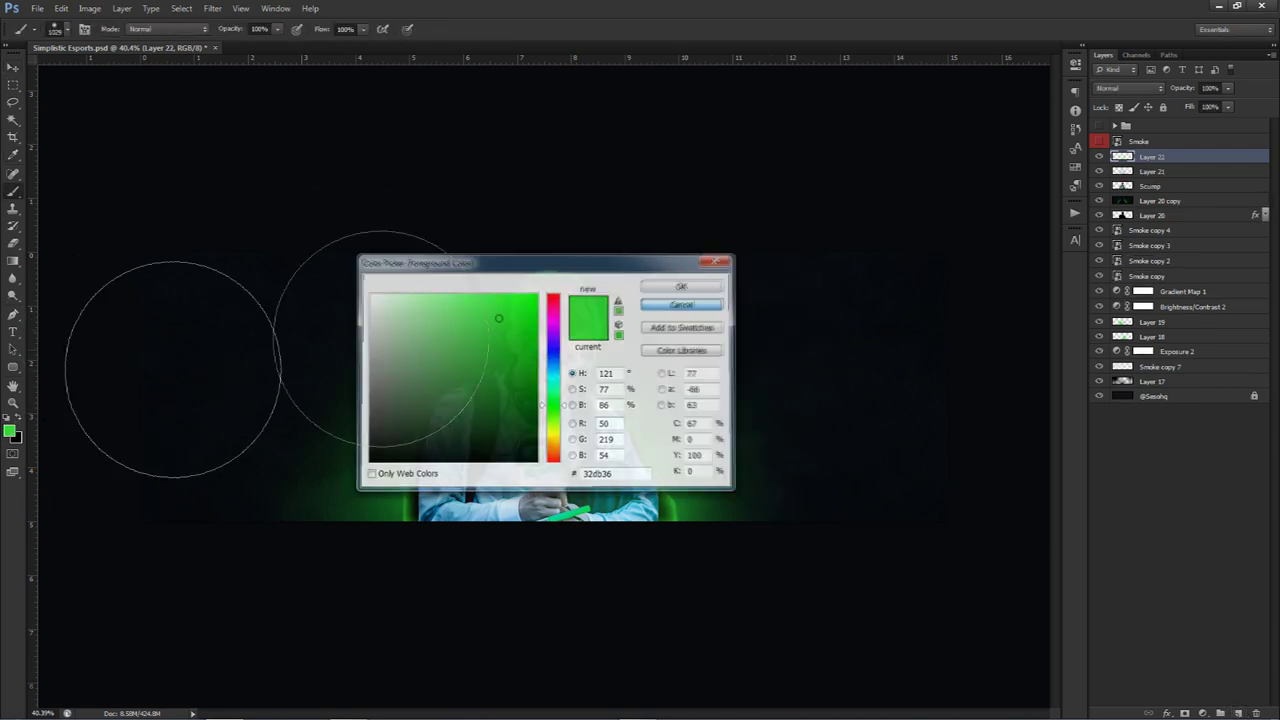
{"action": "left_click", "coordinate": [14, 404]}
{"action": "left_click", "coordinate": [18, 419]}
{"action": "left_click", "coordinate": [9, 431]}
{"action": "left_click_drag", "start_coordinate": [502, 383], "coordinate": [296, 230]}
{"action": "left_click", "coordinate": [676, 283]}
Paint a large soft white glow above the player's head and set its layer's opacity to 10%.
{"action": "mouse_move", "coordinate": [485, 303]}
{"action": "left_mouse_down", "text": "alt"}
{"action": "mouse_move", "coordinate": [566, 291]}
{"action": "mouse_move", "coordinate": [535, 295]}
{"action": "left_mouse_up", "text": "alt"}
{"action": "left_click", "coordinate": [530, 160]}
{"action": "key", "text": "ctrl+z"}
{"action": "key", "text": "ctrl+z"}
{"action": "left_click_drag", "start_coordinate": [1223, 92], "coordinate": [1173, 99]}
{"action": "left_click", "coordinate": [1203, 89]}
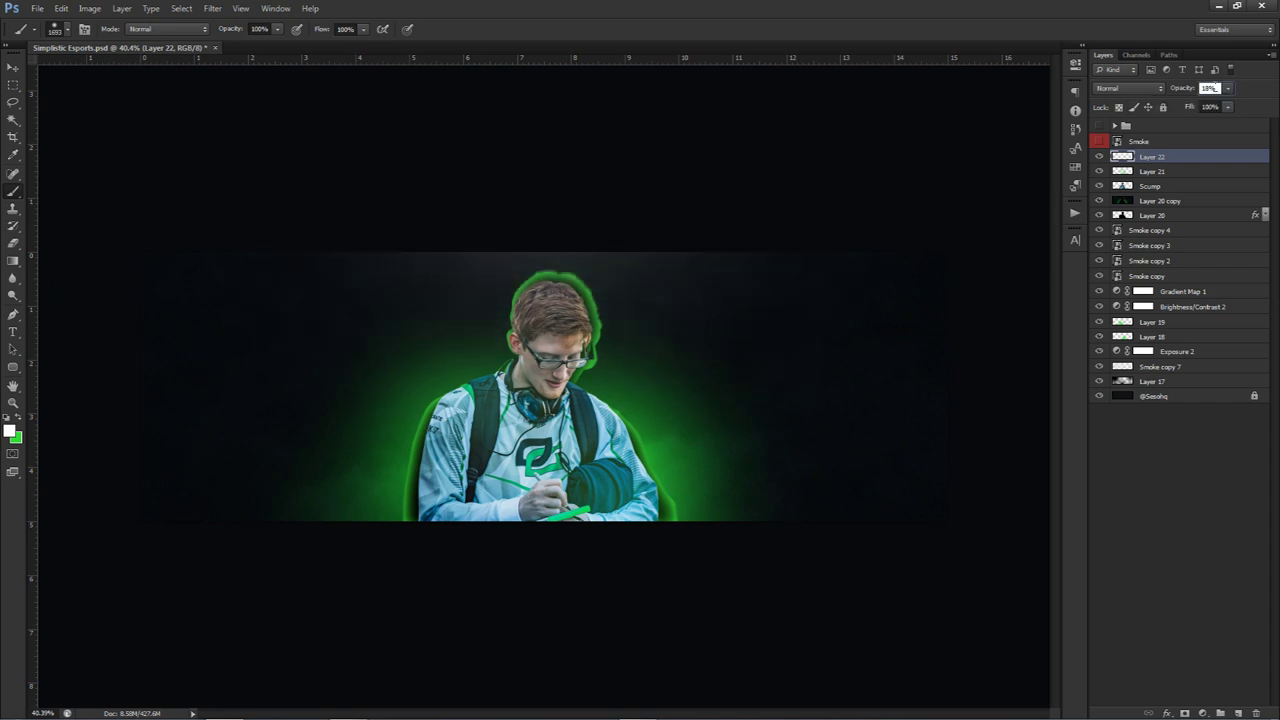
{"action": "type", "text": "10"}
{"action": "key", "text": "Return"}
{"action": "key", "text": "v"}
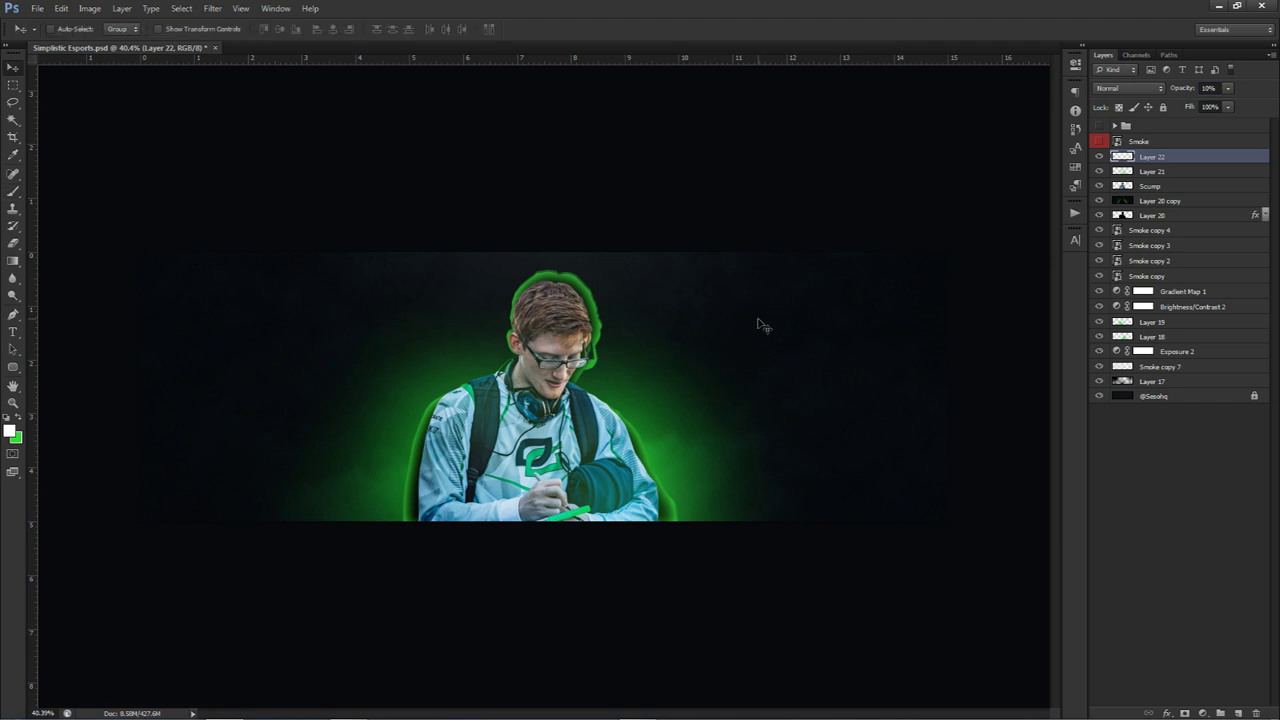
Add a Brightness/Contrast adjustment above the glow layers with brightness -10 and contrast 20.
{"action": "left_click", "coordinate": [1200, 706]}
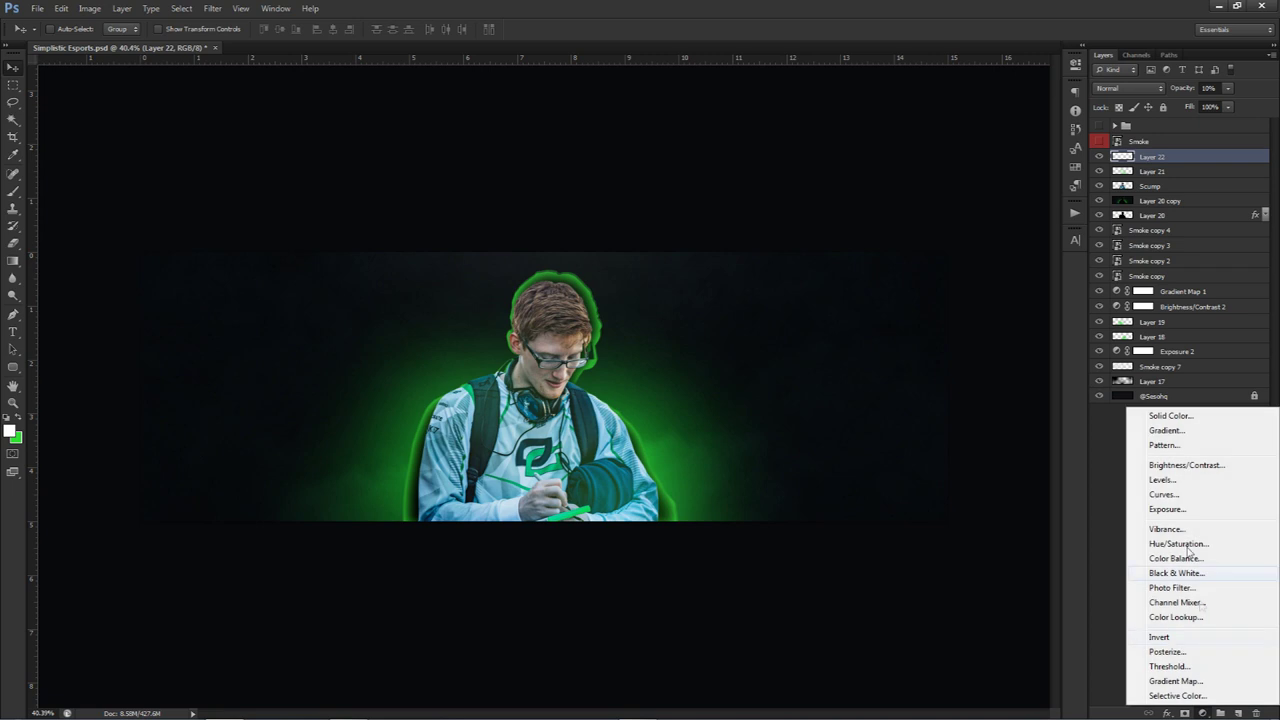
{"action": "left_click", "coordinate": [1172, 460]}
{"action": "left_click_drag", "start_coordinate": [983, 134], "coordinate": [980, 129]}
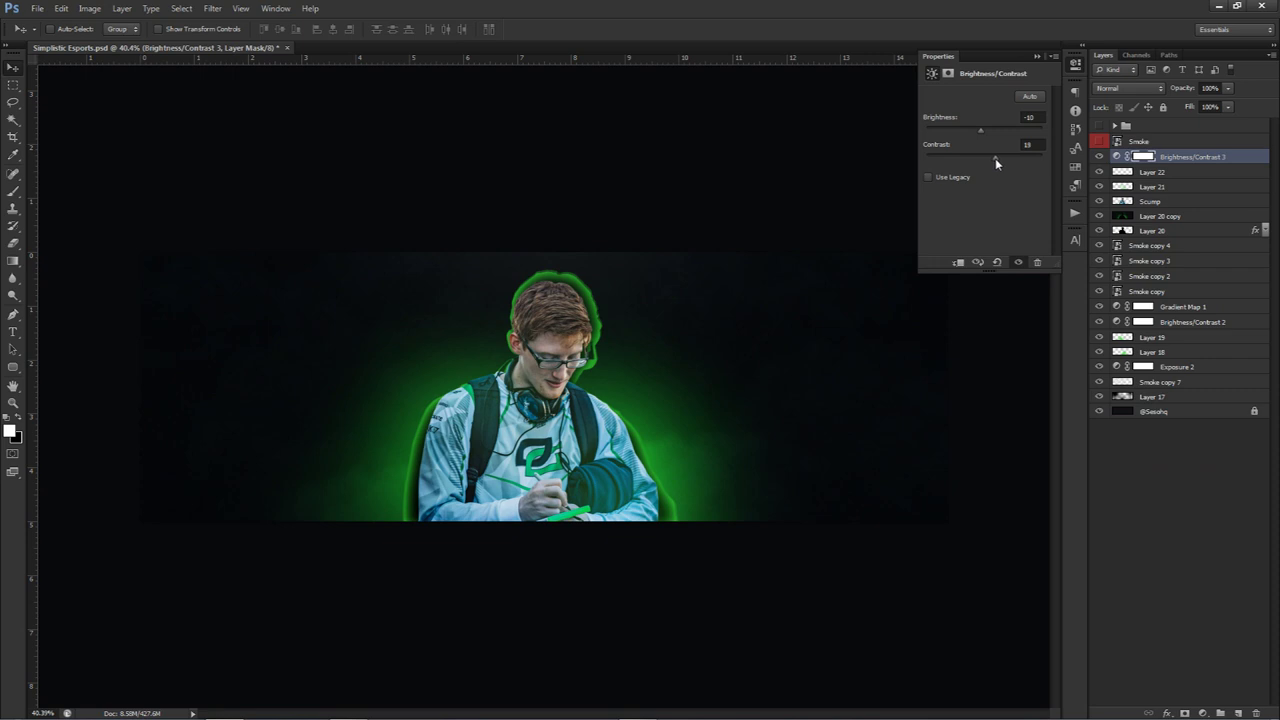
{"action": "left_click", "coordinate": [1035, 145]}
{"action": "type", "text": "20"}
{"action": "key", "text": "Return"}
Lower the opacity of the new Brightness/Contrast adjustment and compare the banner with and without it.
{"action": "left_click", "coordinate": [1216, 88]}
{"action": "type", "text": "6"}
{"action": "key", "text": "Return"}
{"action": "left_click", "coordinate": [1098, 160]}
{"action": "left_click", "coordinate": [1098, 160]}
Move the Layer 20 copy layer beneath Layer 20 in the layer order and select Layer 20.
{"action": "left_click", "coordinate": [1150, 203]}
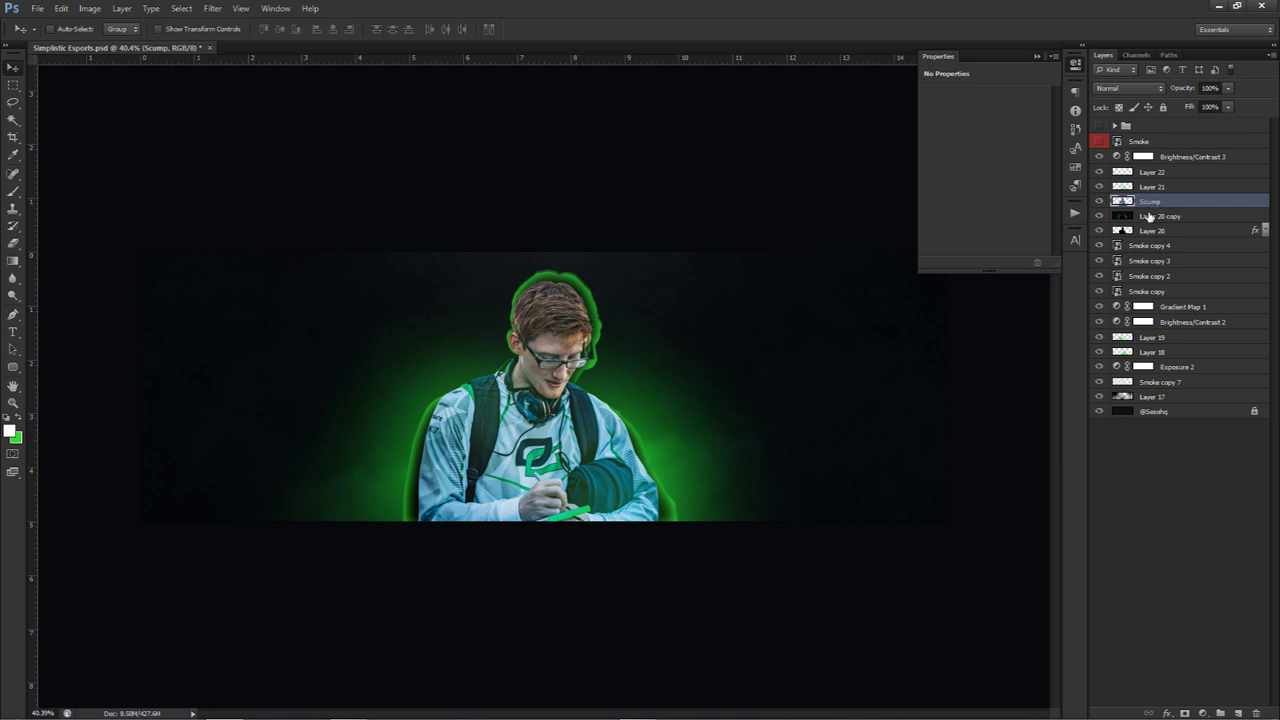
{"action": "left_click", "coordinate": [1152, 217]}
{"action": "left_click_drag", "start_coordinate": [1199, 217], "coordinate": [1160, 238]}
{"action": "left_click", "coordinate": [1145, 219]}
Add the white text SETH in Nexa Bold beside the player's head, enlarge it and position it.
{"action": "key", "text": "t"}
{"action": "left_click", "coordinate": [712, 356]}
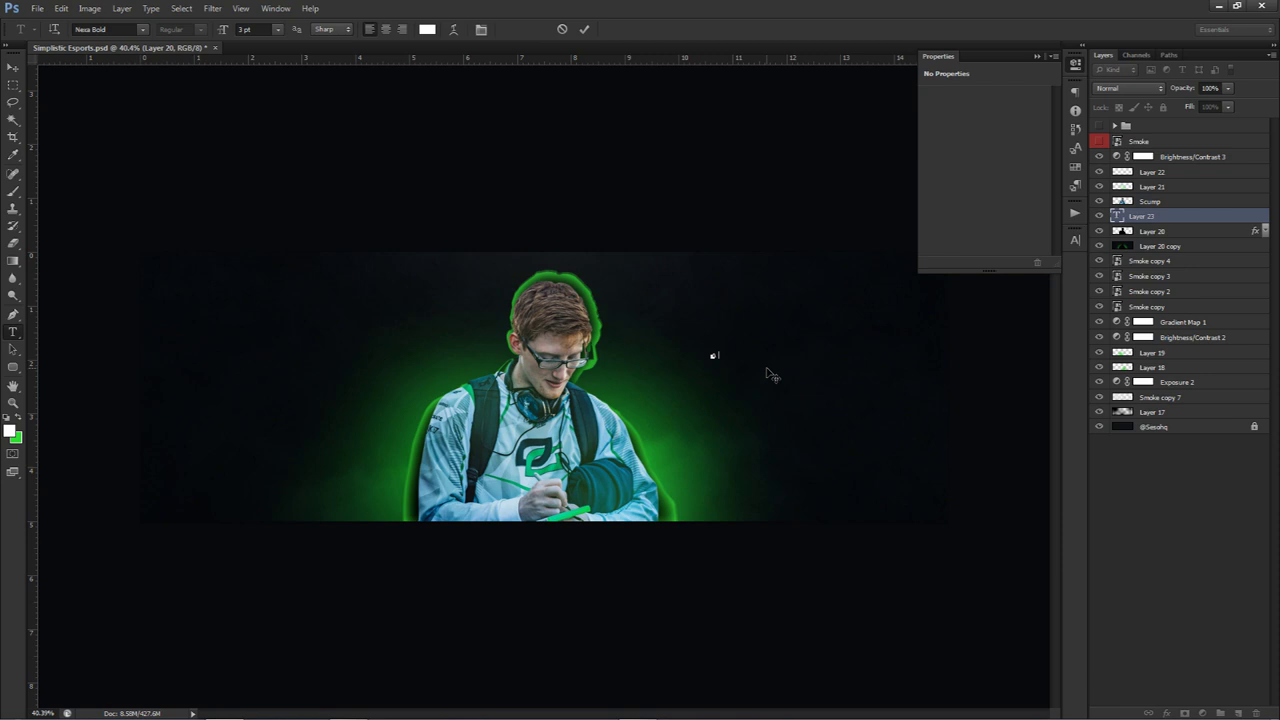
{"action": "key", "text": "ctrl+a"}
{"action": "left_click", "coordinate": [258, 30]}
{"action": "scroll", "coordinate": [258, 30], "scroll_direction": "up", "scroll_amount": 3}
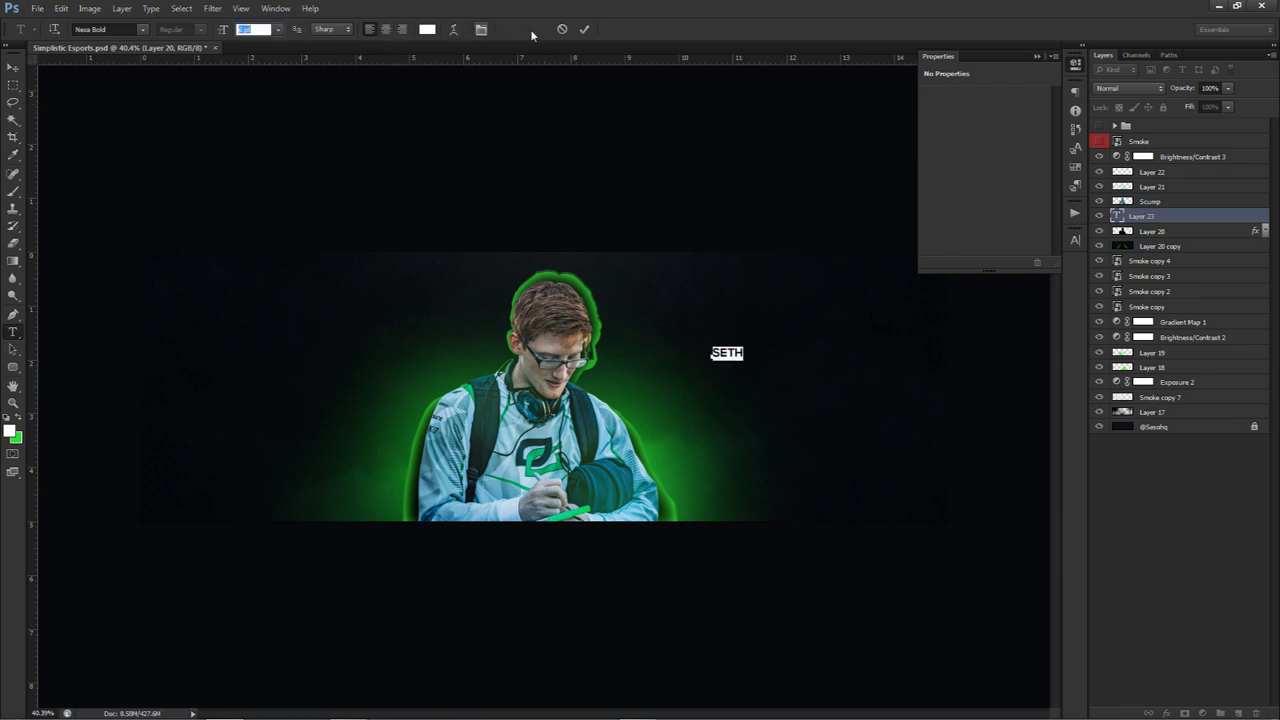
{"action": "left_click", "coordinate": [585, 29]}
{"action": "key", "text": "v"}
{"action": "left_click_drag", "start_coordinate": [737, 300], "coordinate": [718, 282]}
Change the duplicate of the SETH text to SCUMP and set it in The Outbox St at 28 pt.
{"action": "key", "text": "t"}
{"action": "double_click", "coordinate": [701, 360]}
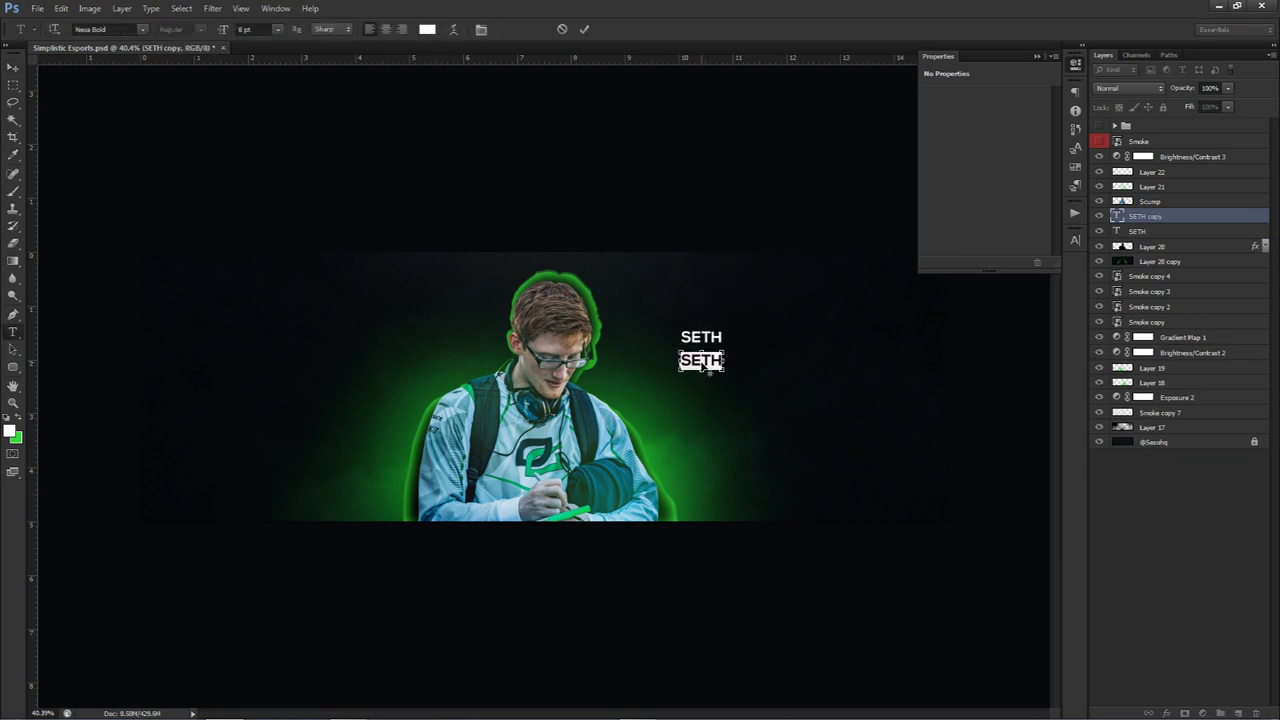
{"action": "type", "text": "SCUMP"}
{"action": "left_click", "coordinate": [1075, 239]}
{"action": "left_click", "coordinate": [989, 247]}
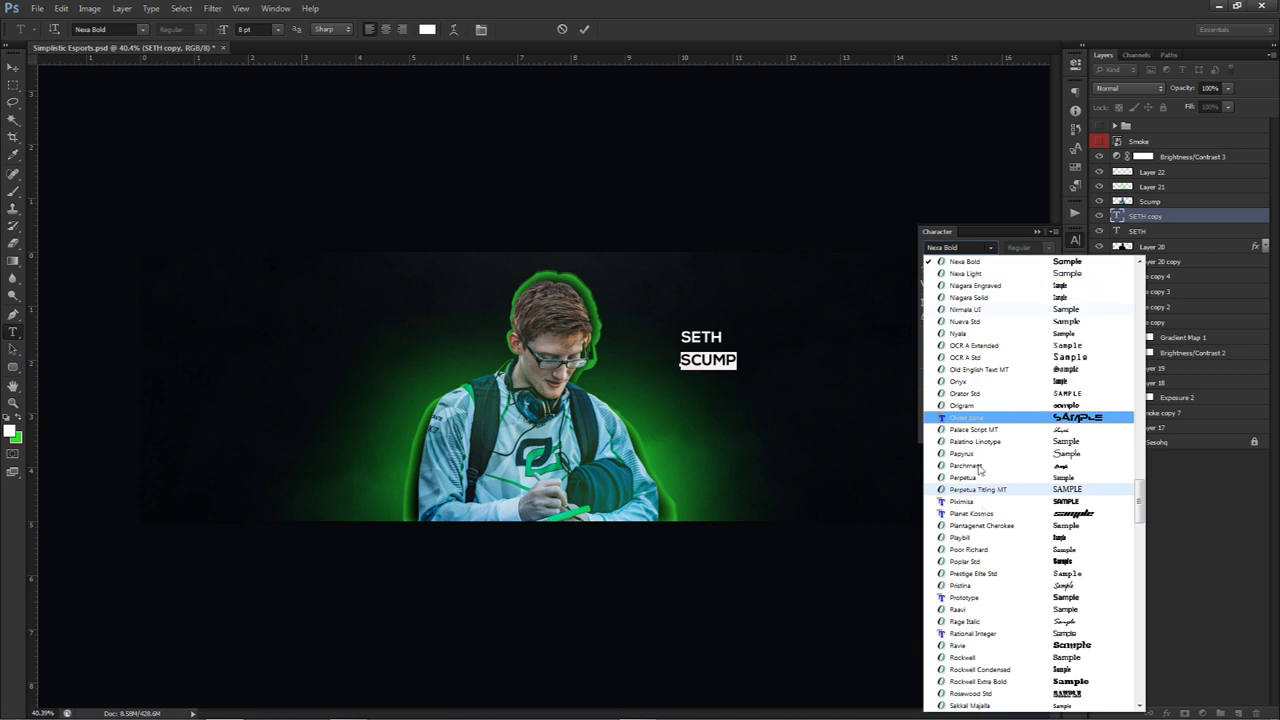
{"action": "scroll", "coordinate": [990, 570], "scroll_direction": "down", "scroll_amount": 6}
{"action": "scroll", "coordinate": [990, 572], "scroll_direction": "down", "scroll_amount": 5}
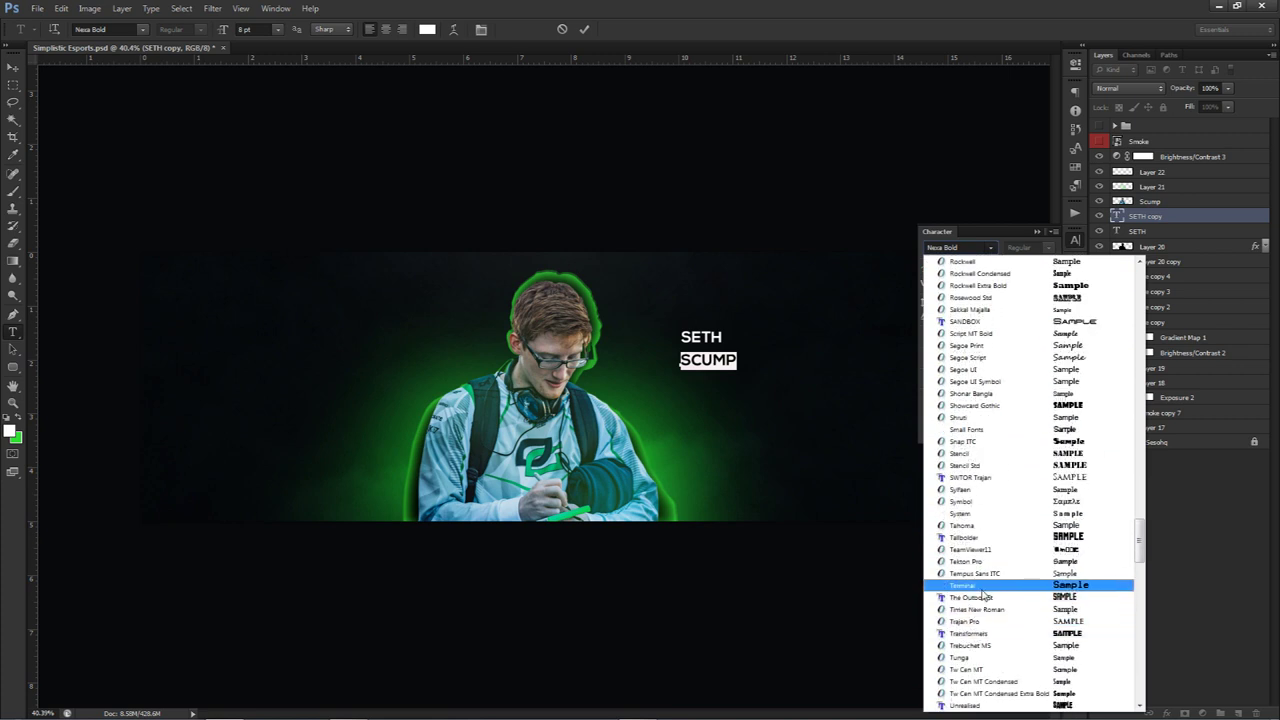
{"action": "left_click", "coordinate": [985, 598]}
{"action": "left_click", "coordinate": [960, 268]}
{"action": "scroll", "coordinate": [962, 269], "scroll_direction": "up", "scroll_amount": 12}
{"action": "scroll", "coordinate": [962, 268], "scroll_direction": "up", "scroll_amount": 6}
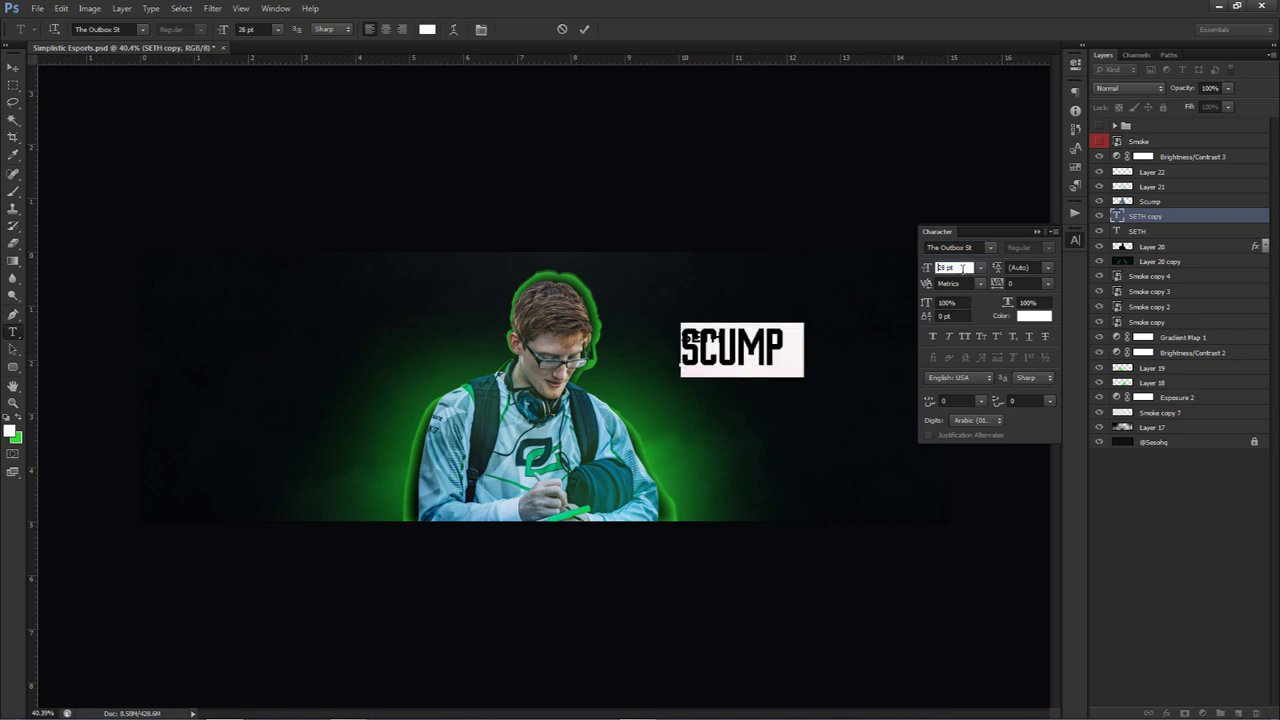
Enlarge the SCUMP text to 32 pt and place it directly beneath SETH.
{"action": "left_click", "coordinate": [585, 29]}
{"action": "key", "text": "v"}
{"action": "left_click_drag", "start_coordinate": [724, 327], "coordinate": [779, 374]}
{"action": "key", "text": "Down"}
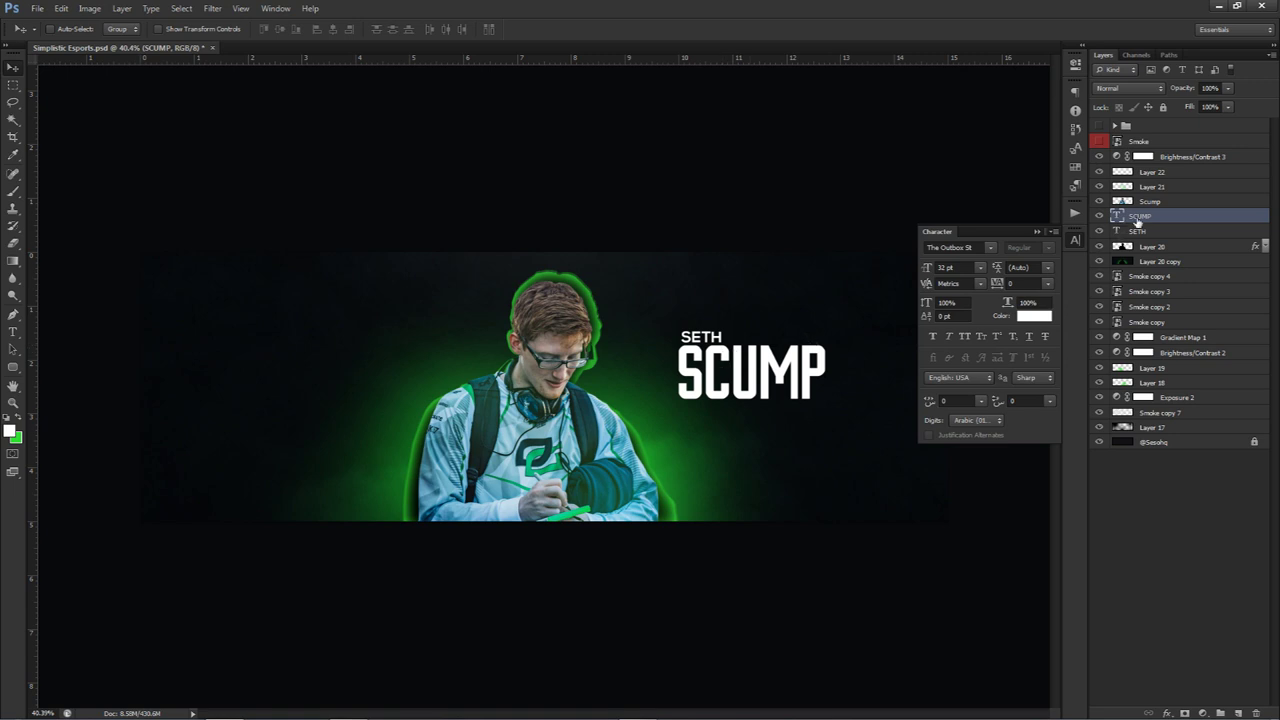
Colour the SCUMP text with the bright green of the background colour swatch.
{"action": "left_click", "coordinate": [1034, 316]}
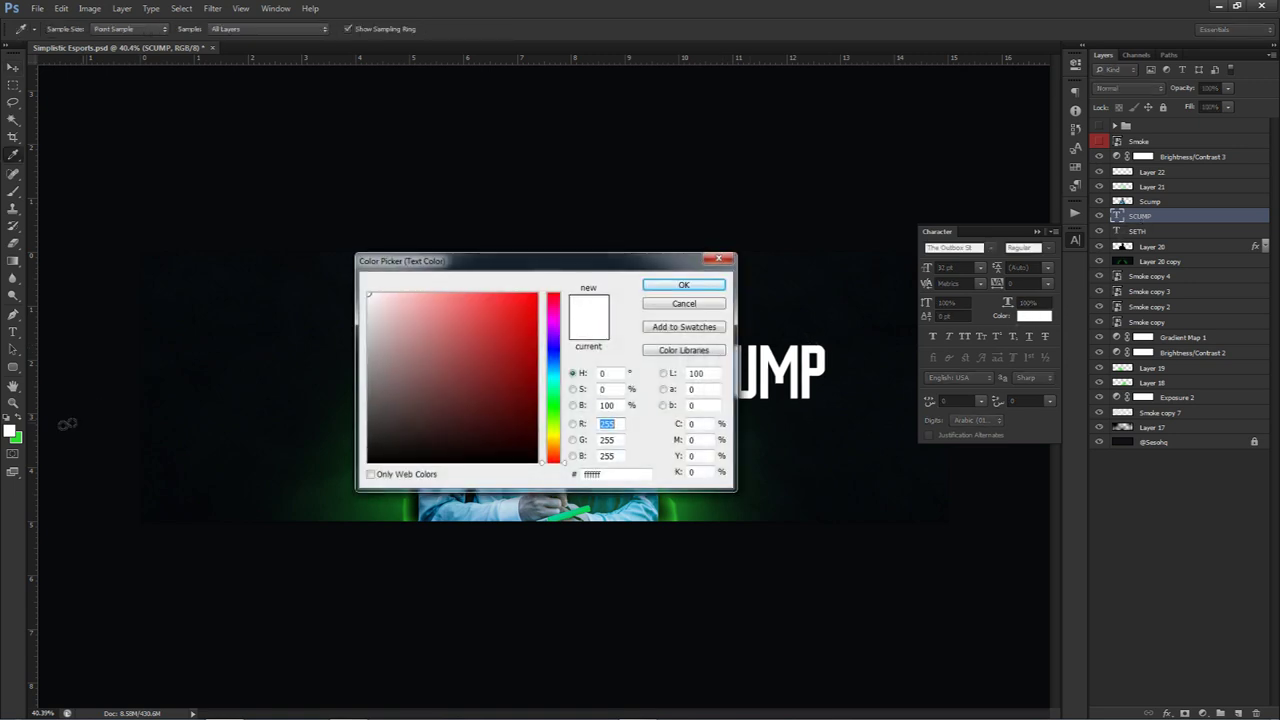
{"action": "left_click", "coordinate": [15, 437]}
{"action": "left_click", "coordinate": [657, 285]}
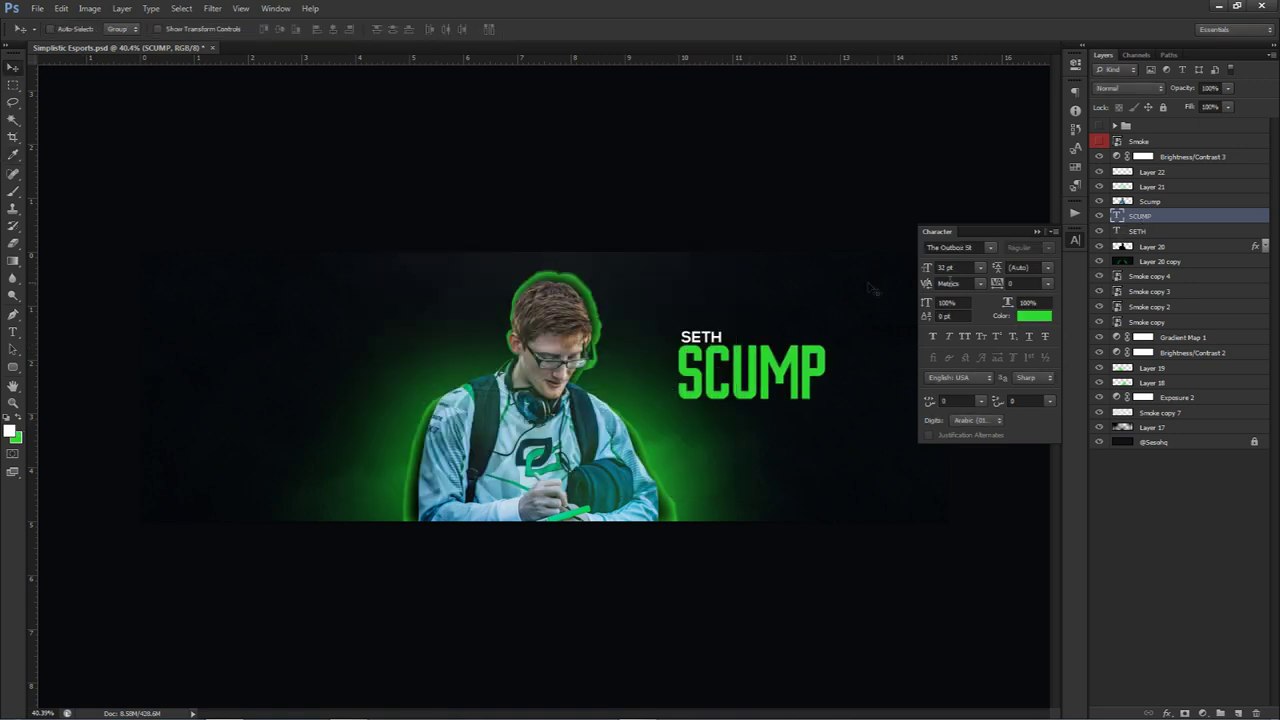
Move the SCUMP and SETH texts together closer to the player and skew them horizontally by about -11°.
{"action": "left_click", "coordinate": [1143, 232], "text": "shift"}
{"action": "left_click", "coordinate": [1075, 239]}
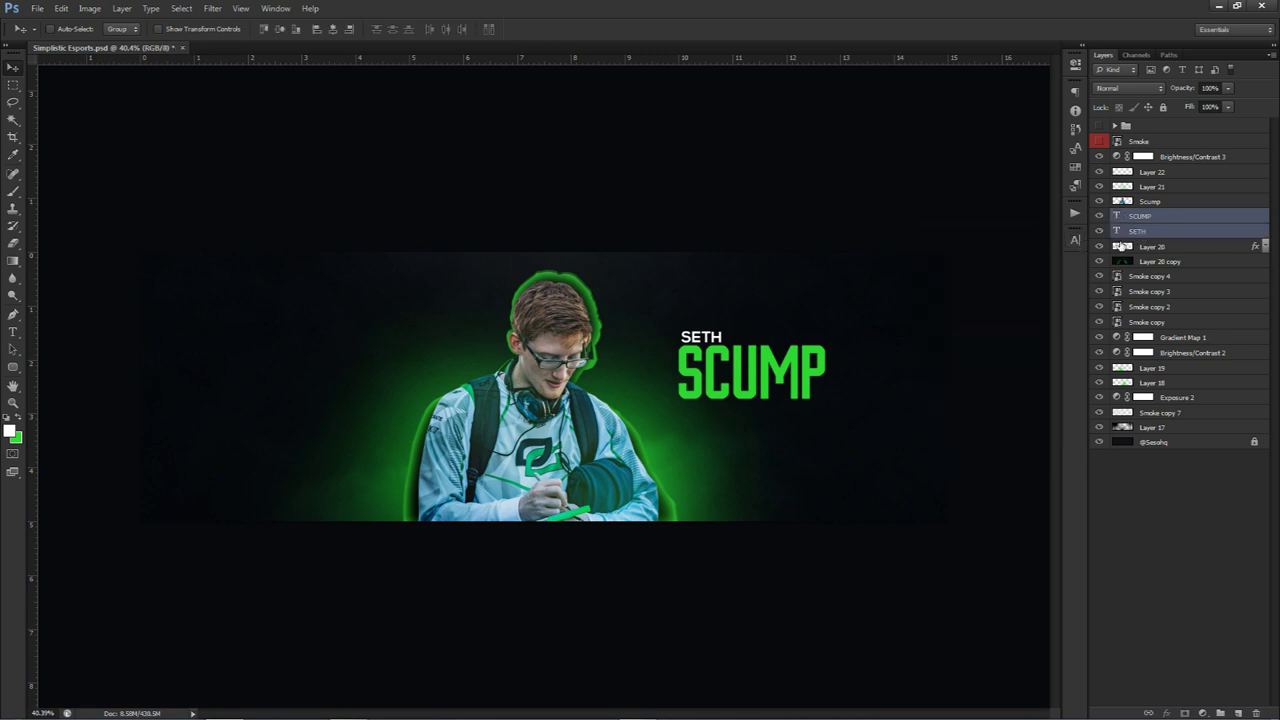
{"action": "left_click_drag", "start_coordinate": [809, 396], "coordinate": [770, 401]}
{"action": "key", "text": "ctrl+t"}
{"action": "right_click", "coordinate": [770, 400]}
{"action": "left_click", "coordinate": [790, 439]}
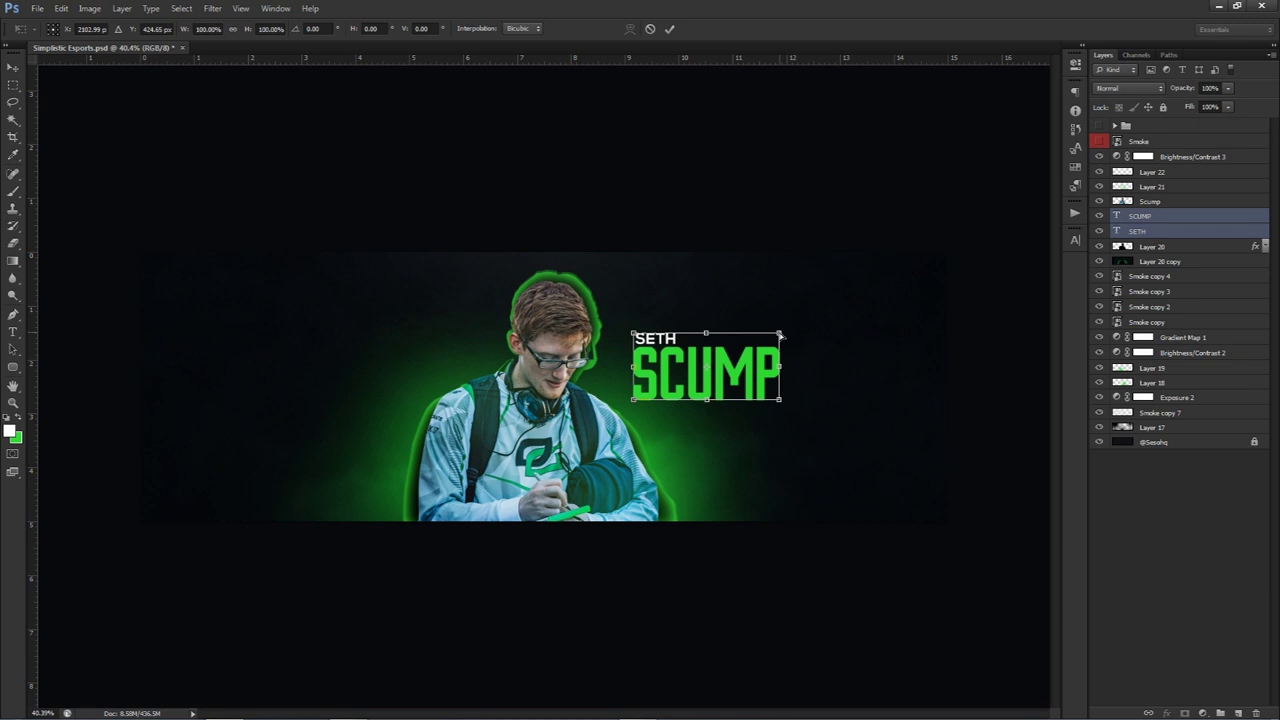
{"action": "left_click_drag", "start_coordinate": [780, 337], "coordinate": [794, 340]}
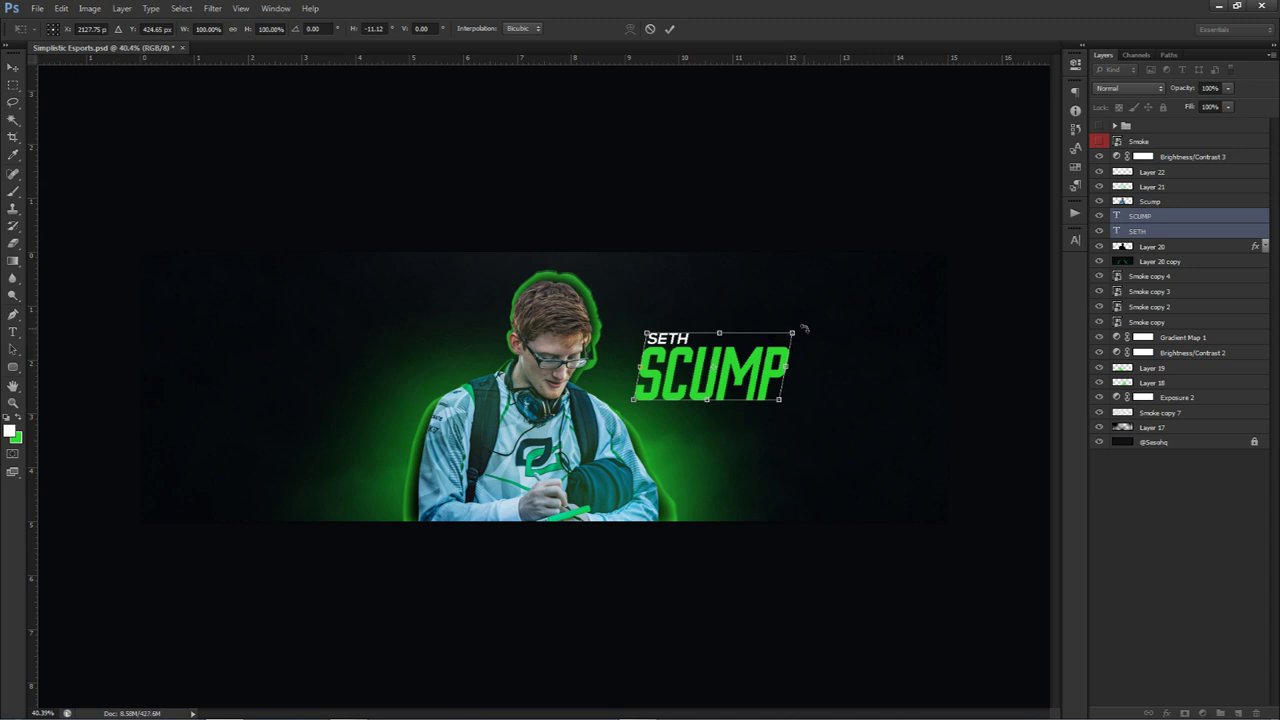
Rotate both texts slightly counterclockwise and place them so that they tuck in behind the player's shoulder.
{"action": "left_click_drag", "start_coordinate": [798, 325], "coordinate": [800, 316]}
{"action": "left_click_drag", "start_coordinate": [730, 370], "coordinate": [683, 365]}
{"action": "key", "text": "Return"}
{"action": "key", "text": "Right"}
{"action": "key", "text": "Right"}
{"action": "key", "text": "Right"}
{"action": "key", "text": "Right"}
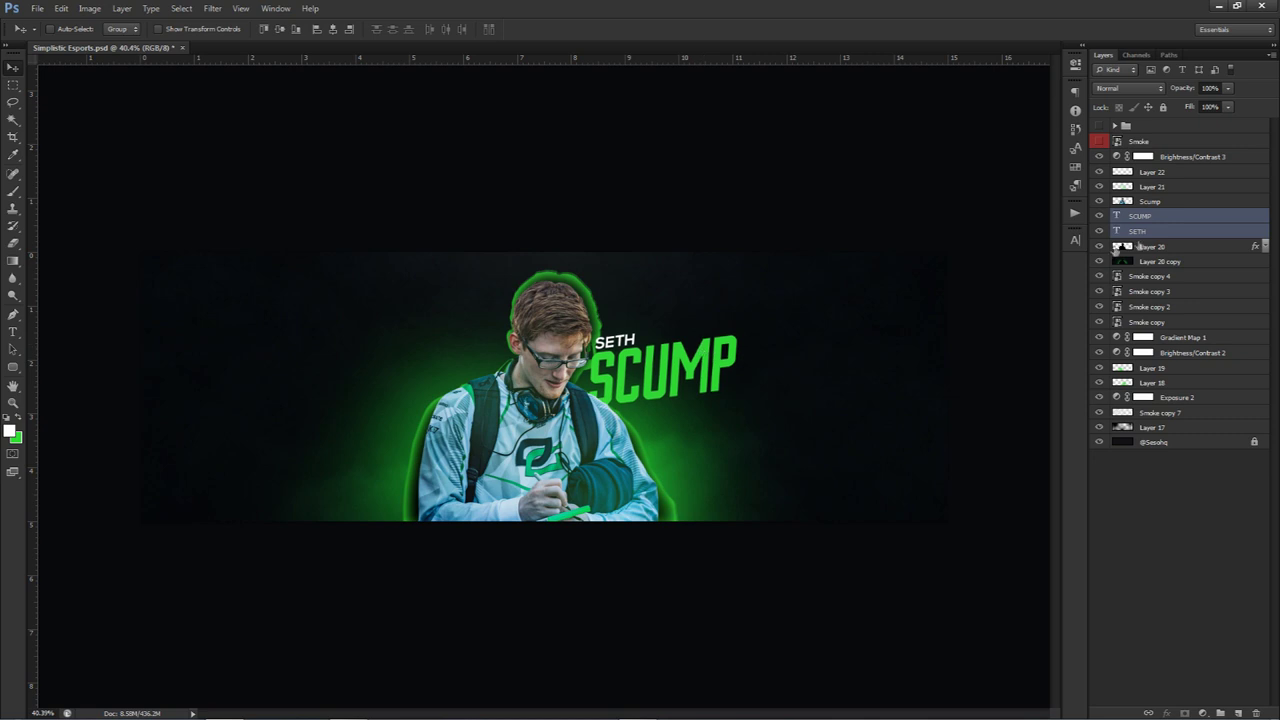
Add an Inner Glow to the SCUMP text with Overlay blend mode, 75% opacity and 13 px size.
{"action": "left_click", "coordinate": [1160, 218]}
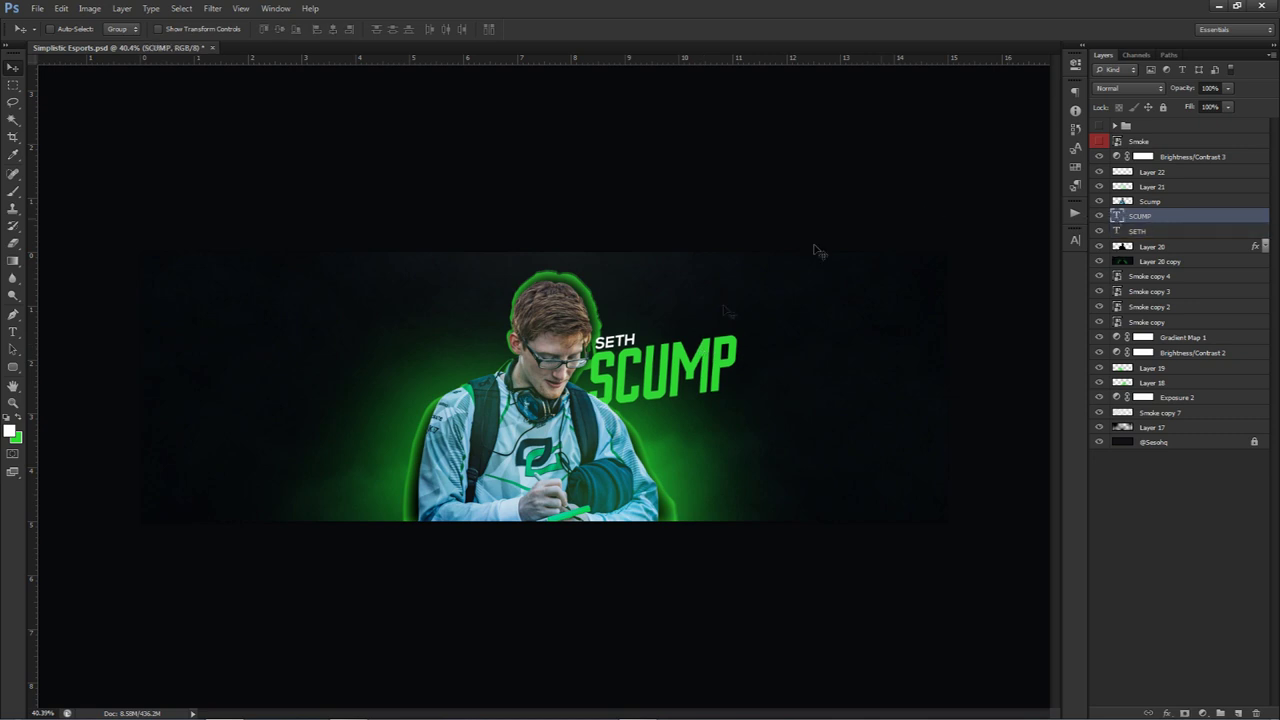
{"action": "double_click", "coordinate": [1170, 218]}
{"action": "left_click_drag", "start_coordinate": [890, 294], "coordinate": [940, 242]}
{"action": "left_click", "coordinate": [813, 378]}
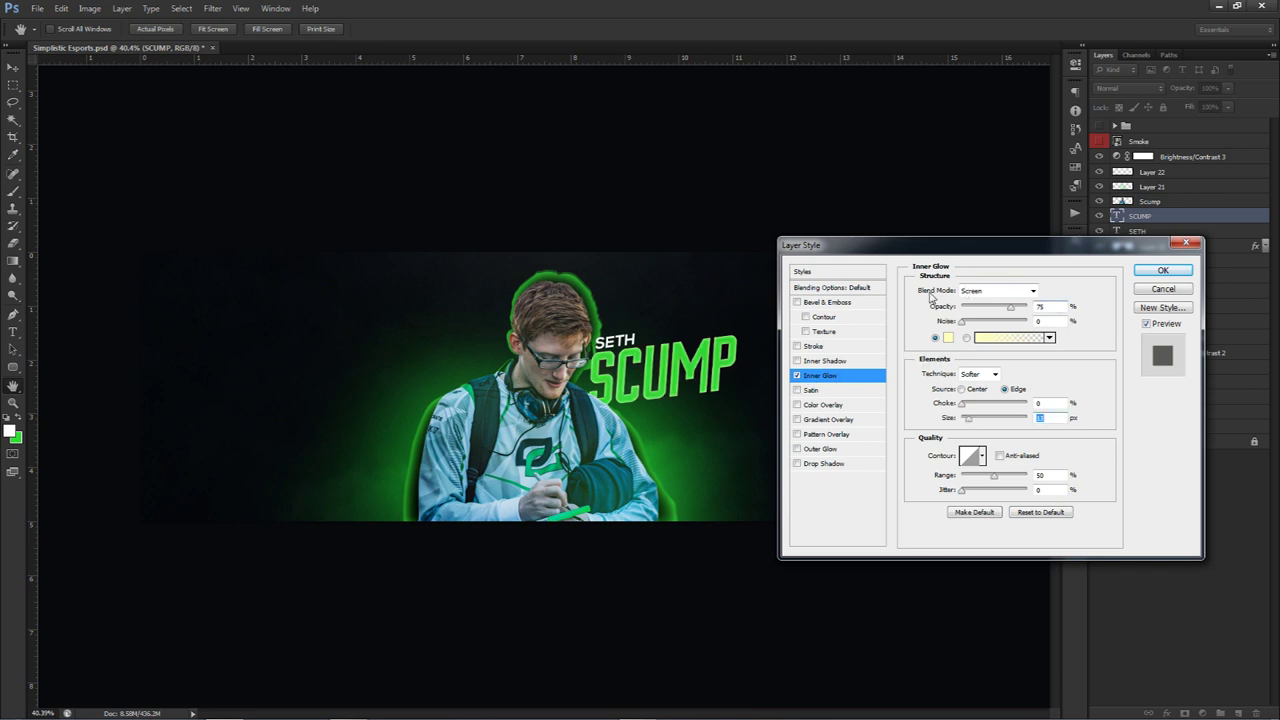
{"action": "left_click", "coordinate": [998, 290]}
{"action": "left_click", "coordinate": [987, 466]}
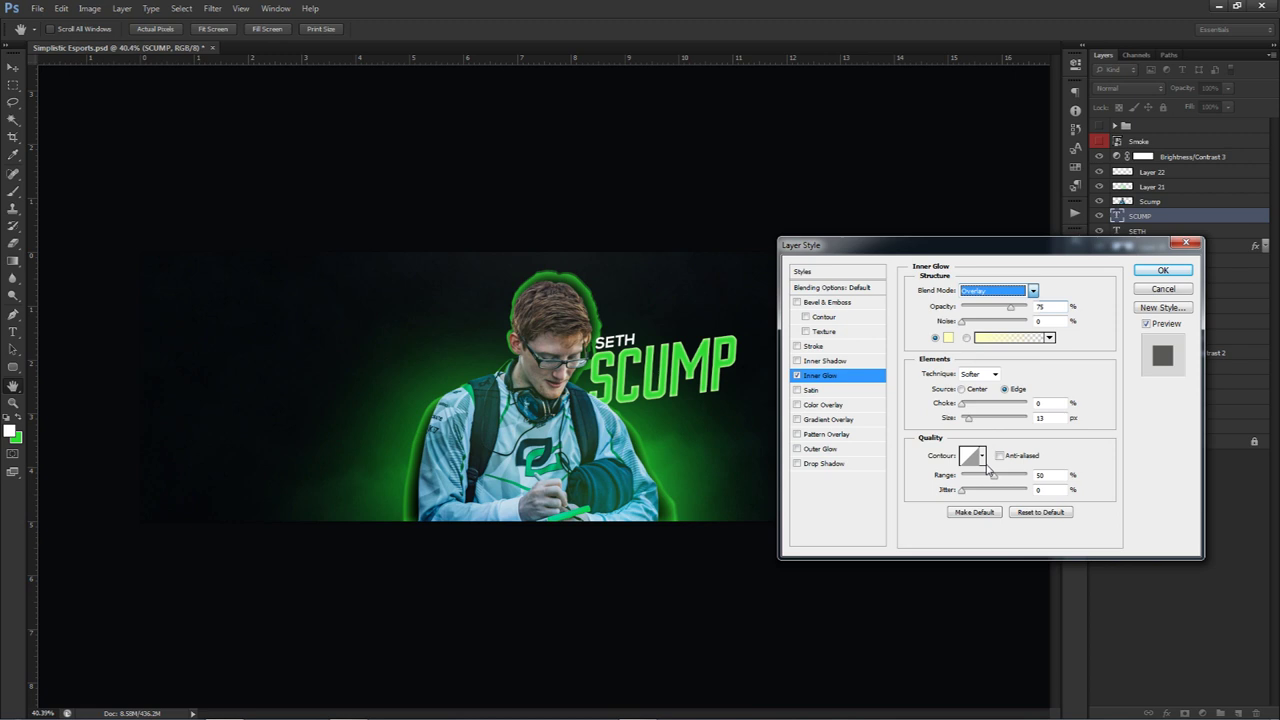
{"action": "left_click_drag", "start_coordinate": [968, 419], "coordinate": [968, 421]}
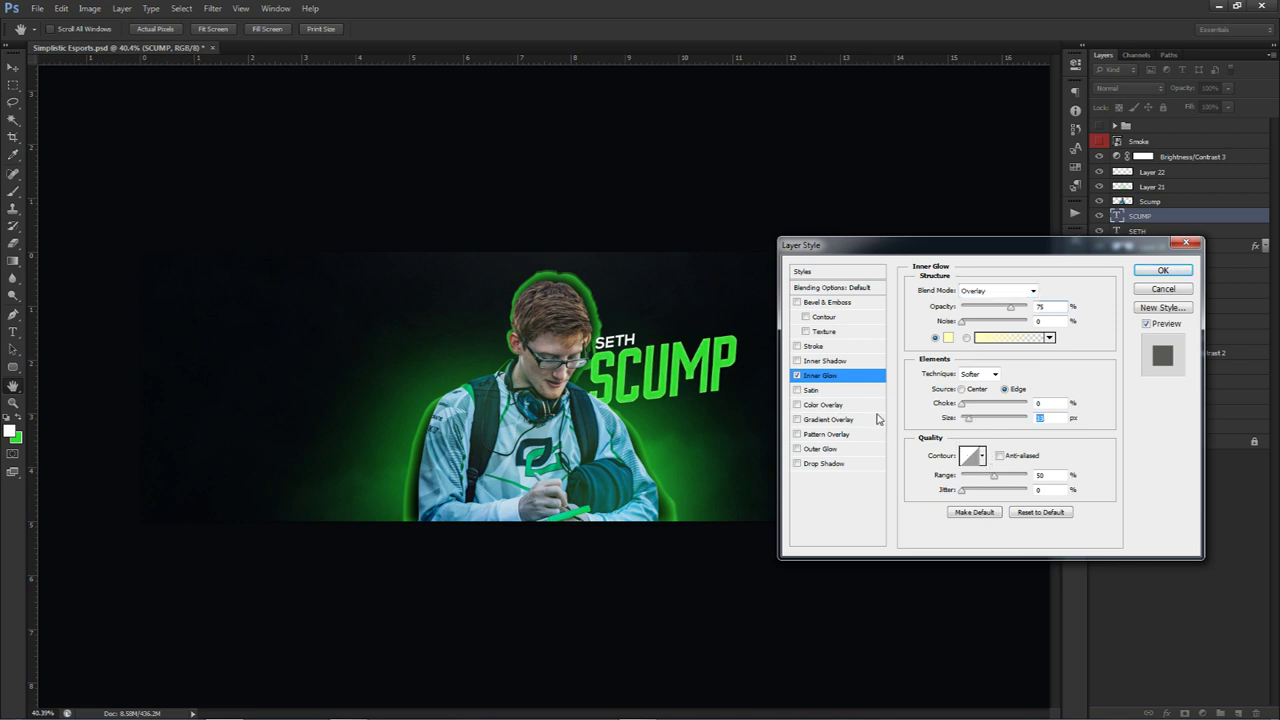
Add a radial black-to-white Gradient Overlay to the SCUMP text at 150% scale and centre it near the middle of the word.
{"action": "left_click", "coordinate": [830, 421]}
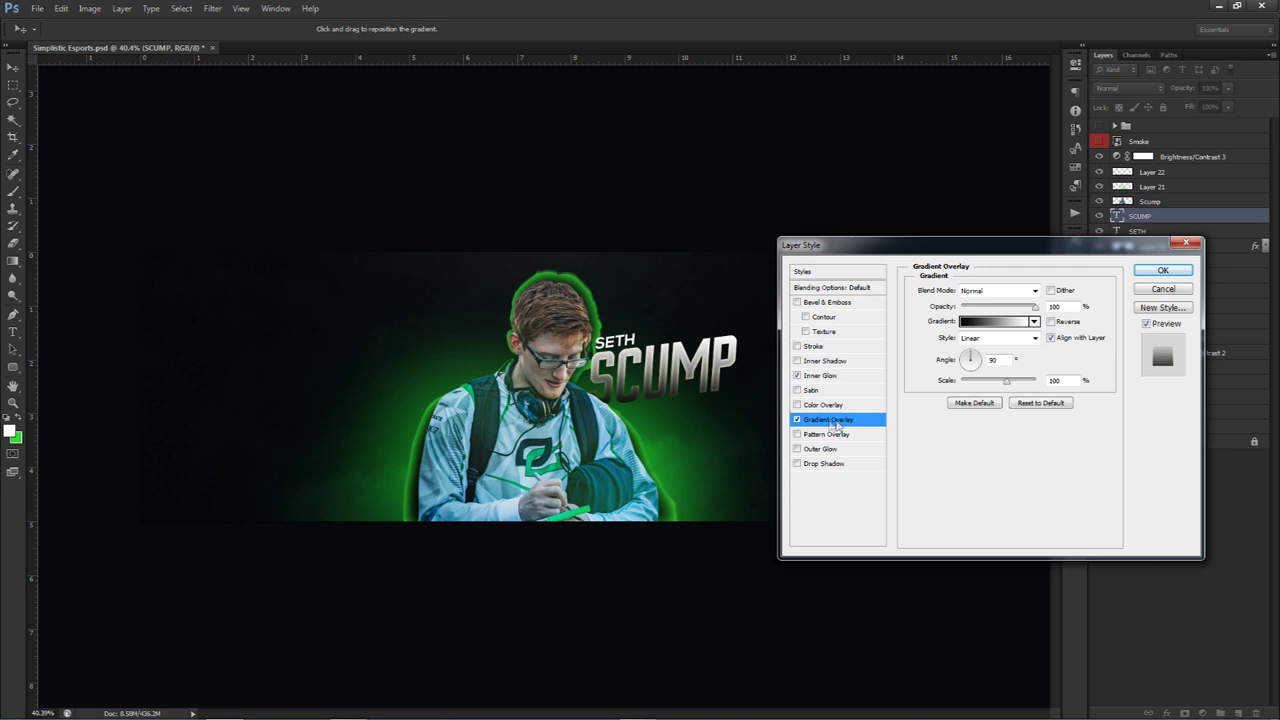
{"action": "left_click", "coordinate": [997, 338]}
{"action": "left_click", "coordinate": [985, 361]}
{"action": "left_click_drag", "start_coordinate": [1008, 381], "coordinate": [1063, 382]}
{"action": "left_click_drag", "start_coordinate": [634, 368], "coordinate": [650, 342]}
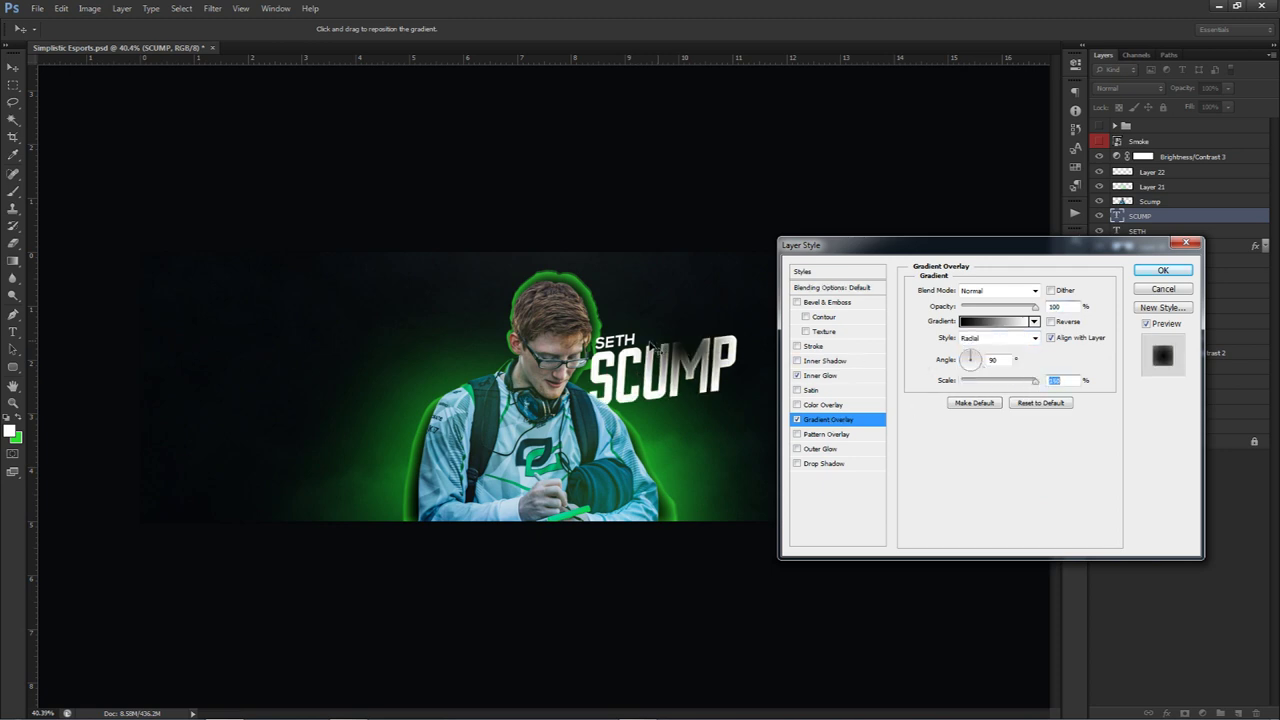
{"action": "left_click", "coordinate": [990, 291]}
{"action": "left_click", "coordinate": [699, 364]}
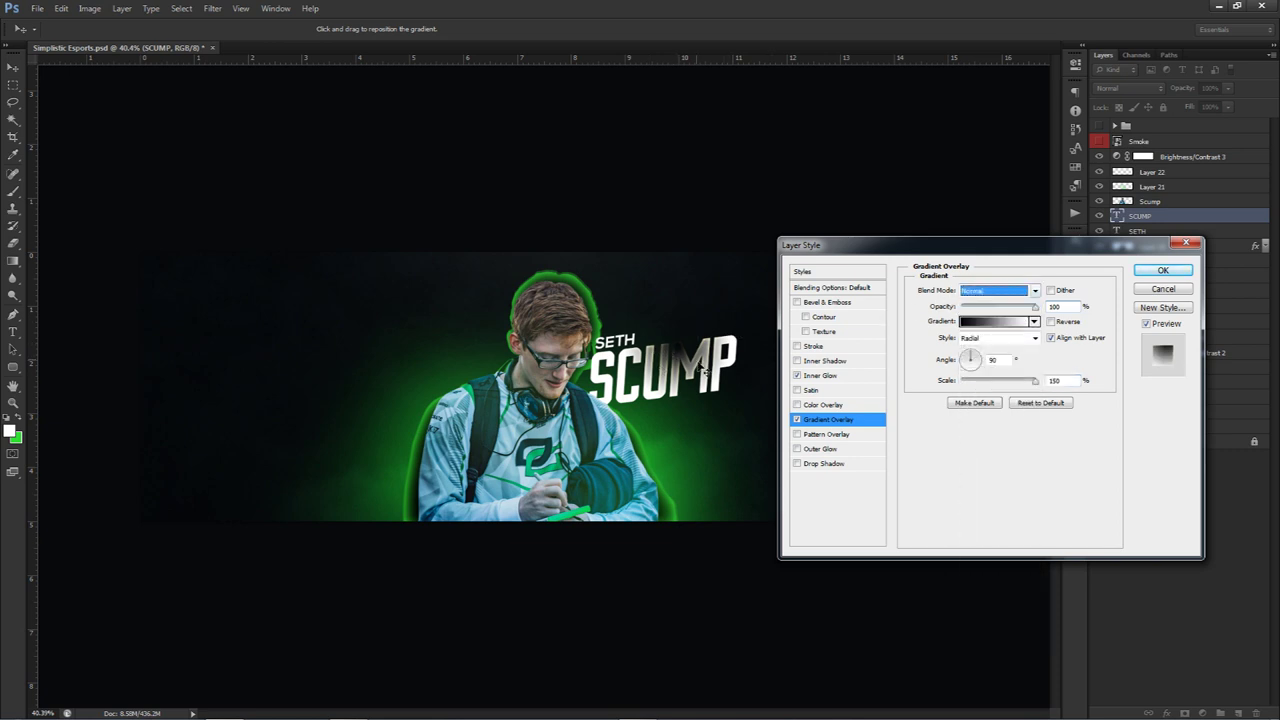
{"action": "mouse_move", "coordinate": [688, 368]}
{"action": "left_mouse_down"}
{"action": "mouse_move", "coordinate": [646, 372]}
{"action": "mouse_move", "coordinate": [673, 381]}
{"action": "mouse_move", "coordinate": [660, 370]}
{"action": "left_mouse_up"}
Set the SCUMP text's Gradient Overlay to Overlay blend mode with about 50% opacity and 150% scale, and apply the styles.
{"action": "left_click", "coordinate": [973, 291]}
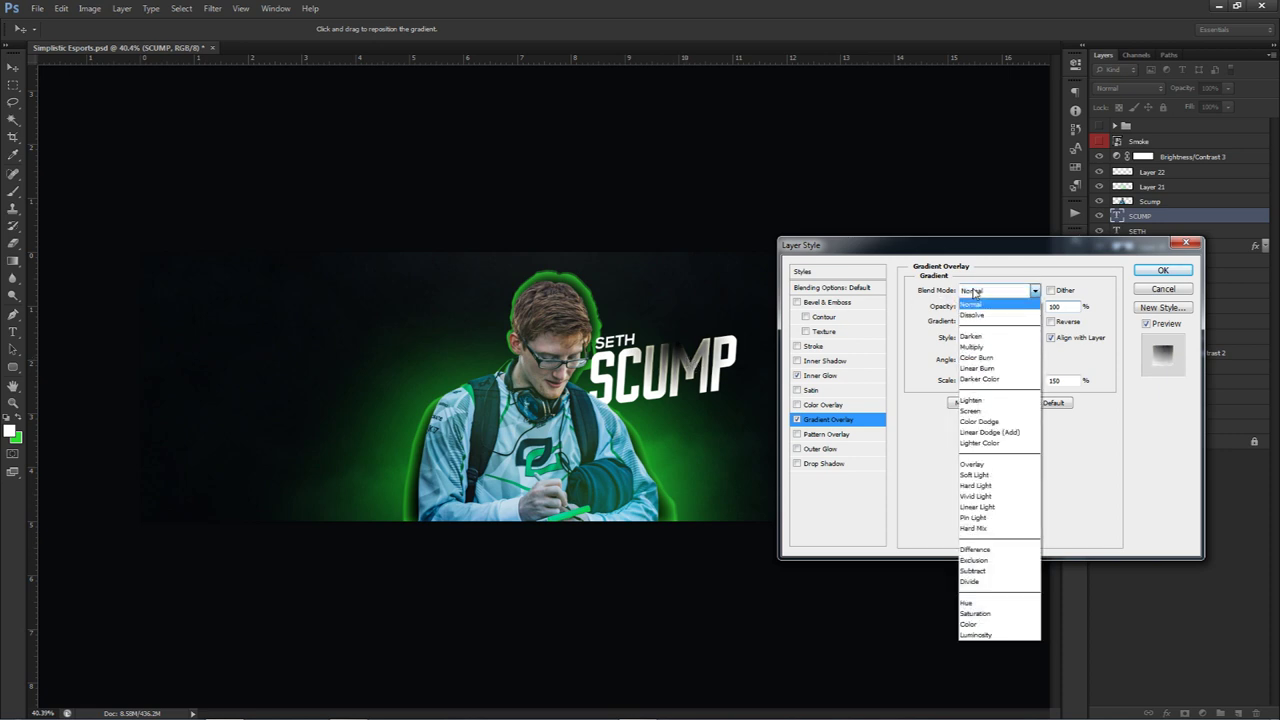
{"action": "left_click", "coordinate": [975, 463]}
{"action": "left_click_drag", "start_coordinate": [656, 413], "coordinate": [630, 413]}
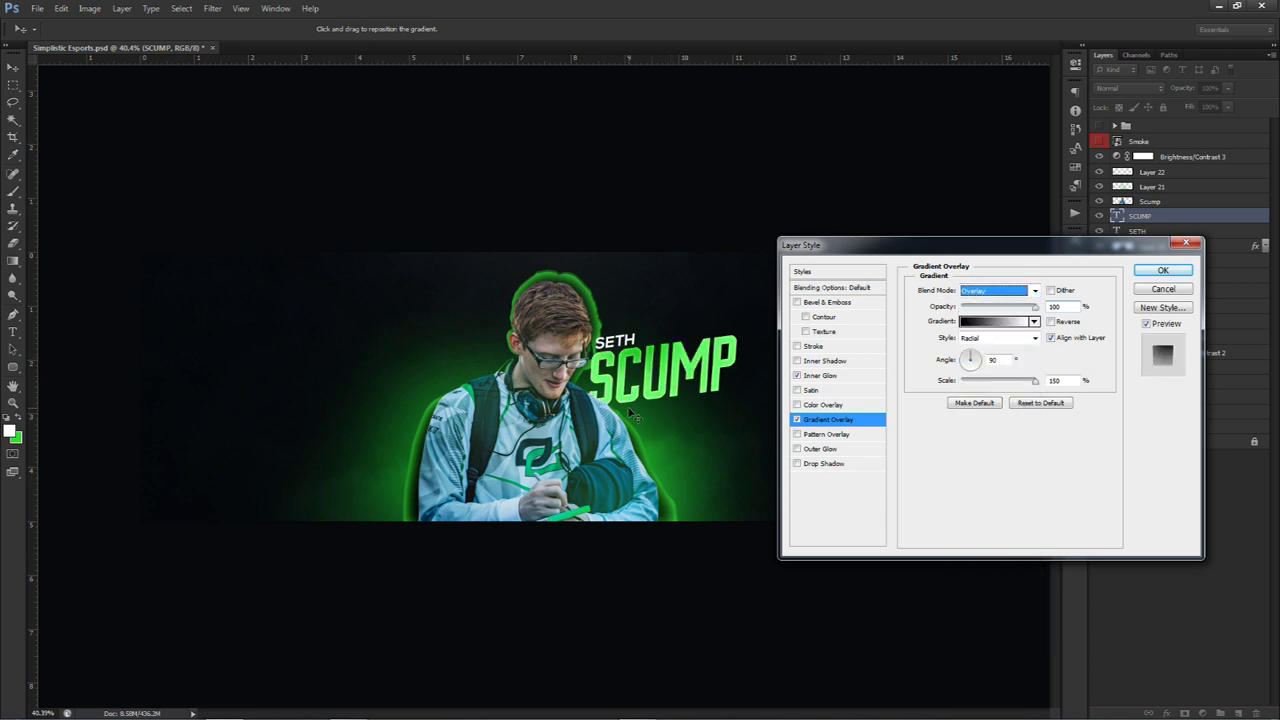
{"action": "left_click", "coordinate": [990, 381]}
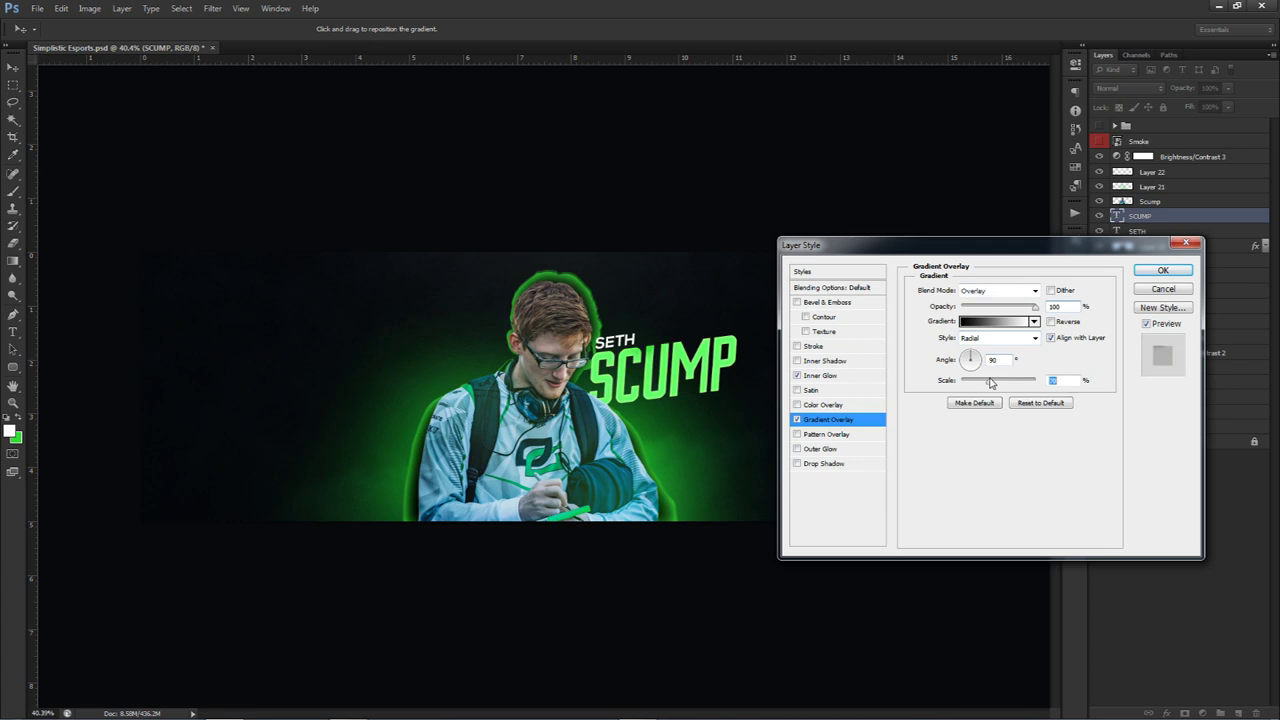
{"action": "left_click_drag", "start_coordinate": [968, 384], "coordinate": [1036, 384]}
{"action": "left_click", "coordinate": [1002, 307]}
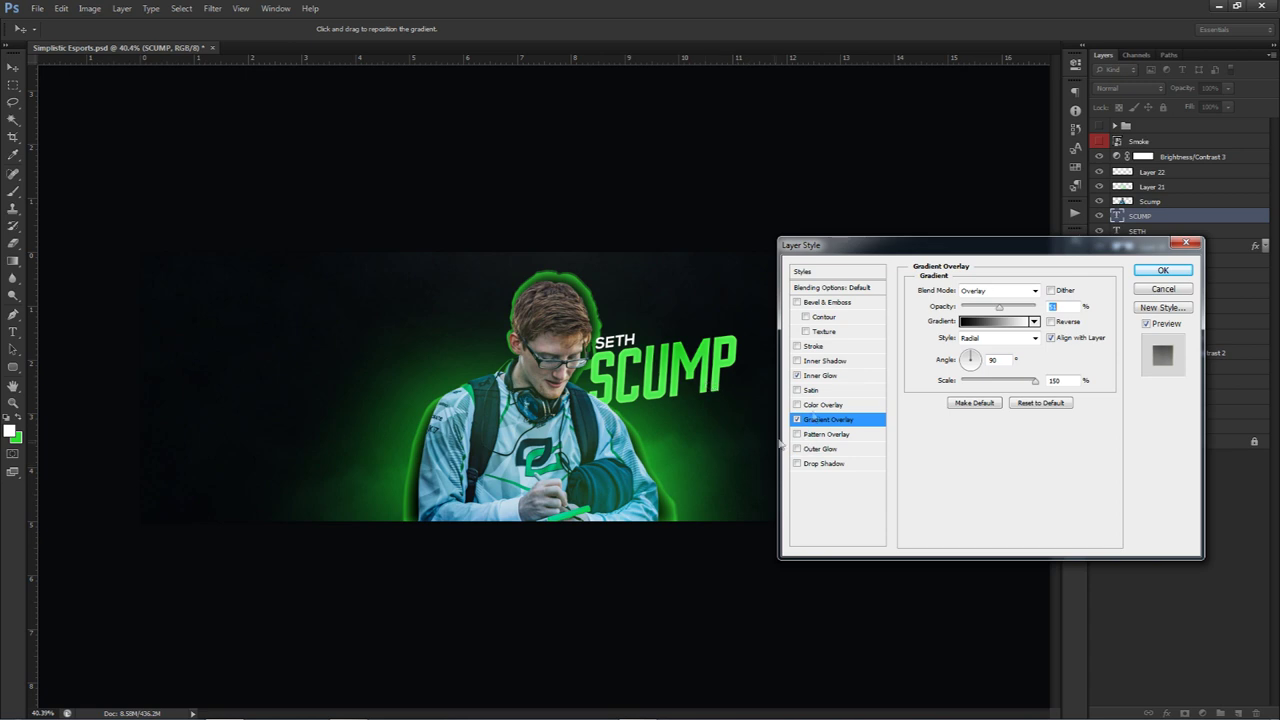
{"action": "left_click", "coordinate": [1161, 271]}
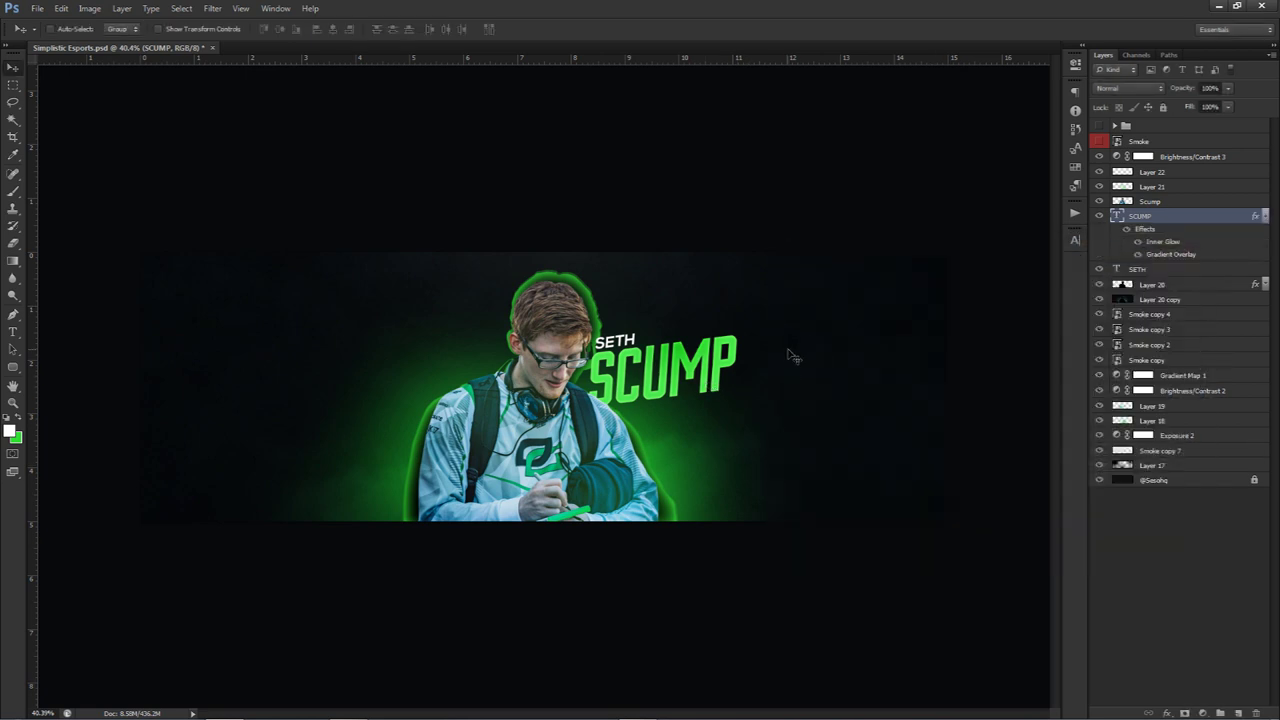
Reopen the SCUMP text's Inner Glow settings and reduce the glow size slightly.
{"action": "scroll", "coordinate": [781, 372], "scroll_direction": "down", "scroll_amount": 2}
{"action": "scroll", "coordinate": [725, 408], "scroll_direction": "up", "scroll_amount": 2}
{"action": "scroll", "coordinate": [725, 408], "scroll_direction": "down", "scroll_amount": 1}
{"action": "key", "text": "alt"}
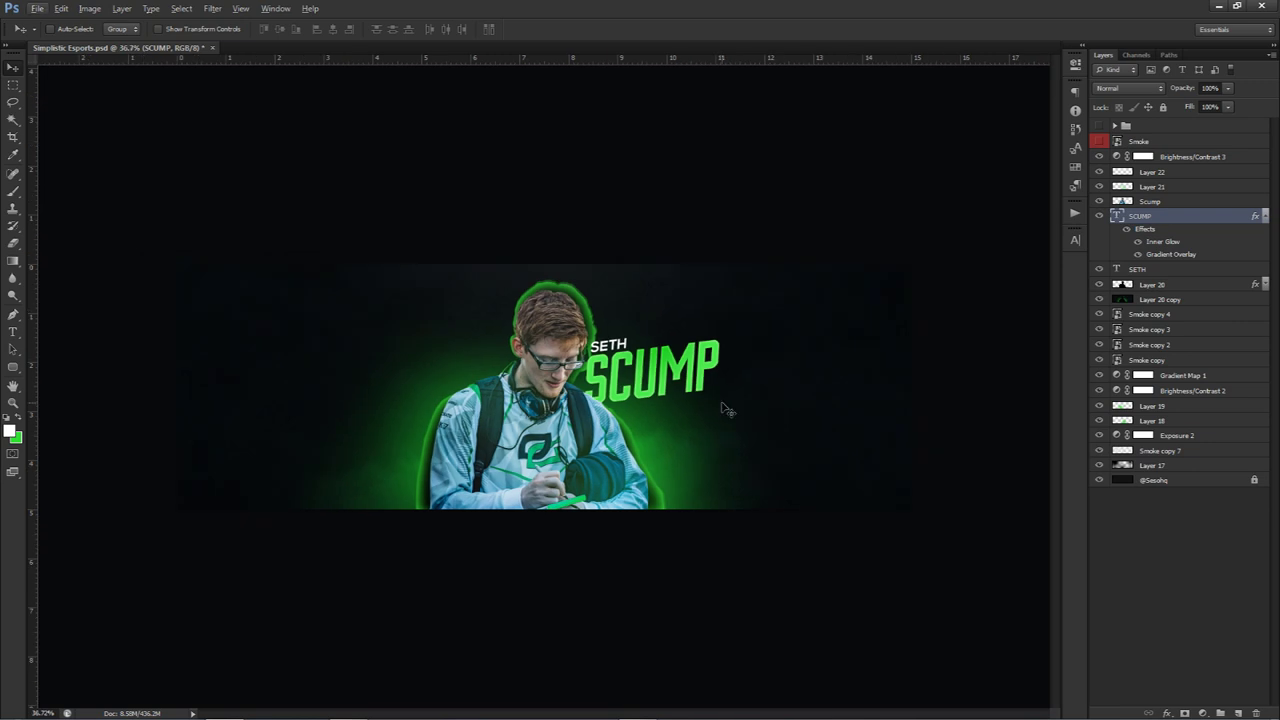
{"action": "left_click", "coordinate": [1137, 242]}
{"action": "double_click", "coordinate": [1152, 244]}
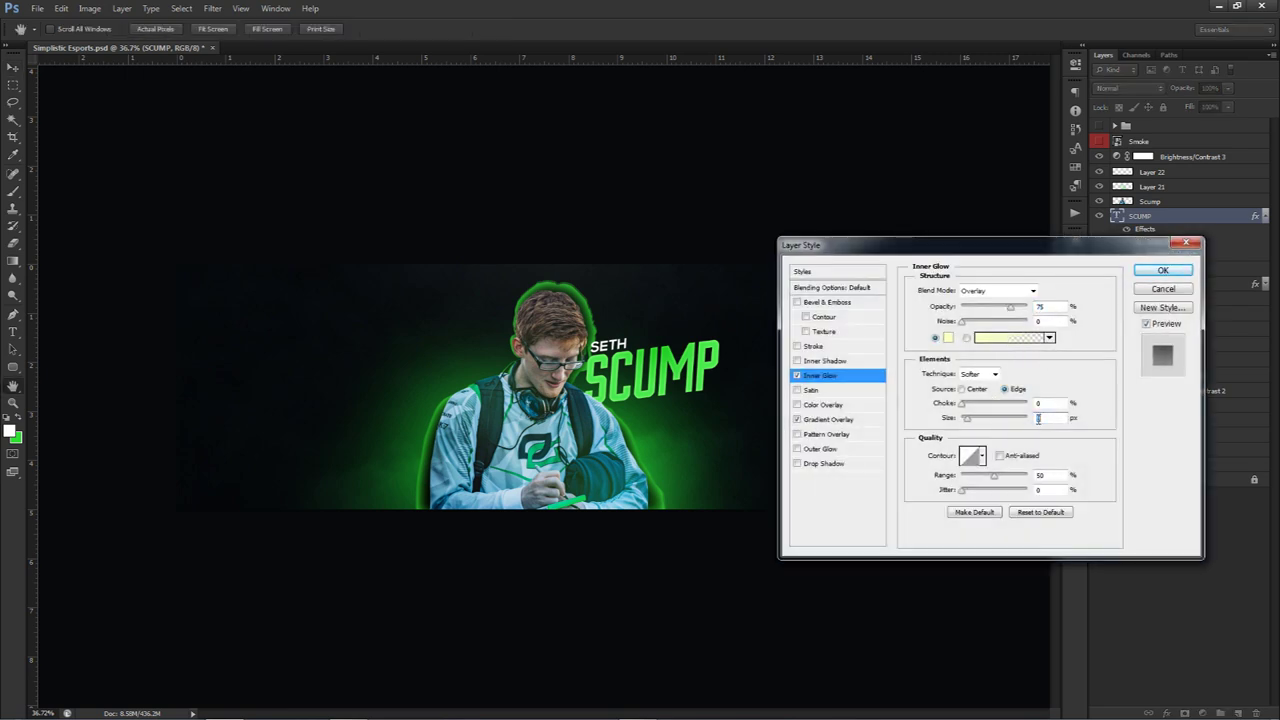
Add a hard Drop Shadow to the SCUMP text with 0% spread, 0 px size, no global light, an increased distance and lowered opacity.
{"action": "left_click", "coordinate": [814, 466]}
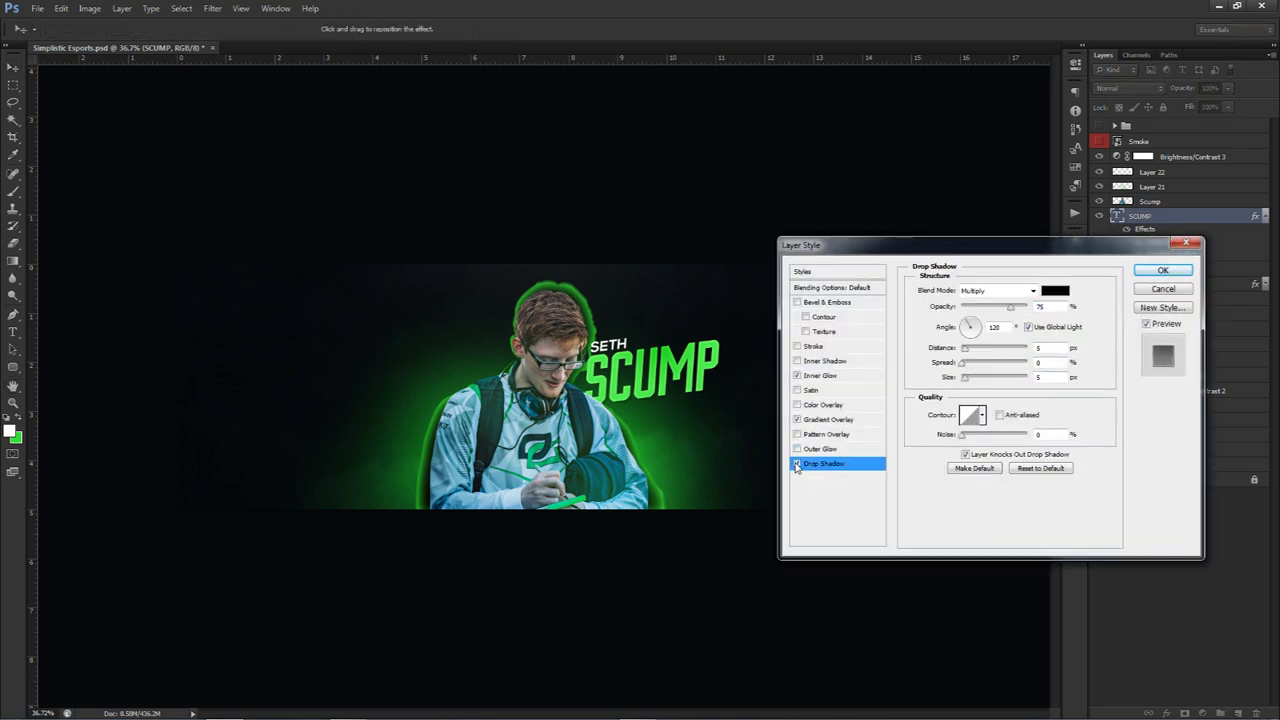
{"action": "left_click_drag", "start_coordinate": [966, 352], "coordinate": [959, 378]}
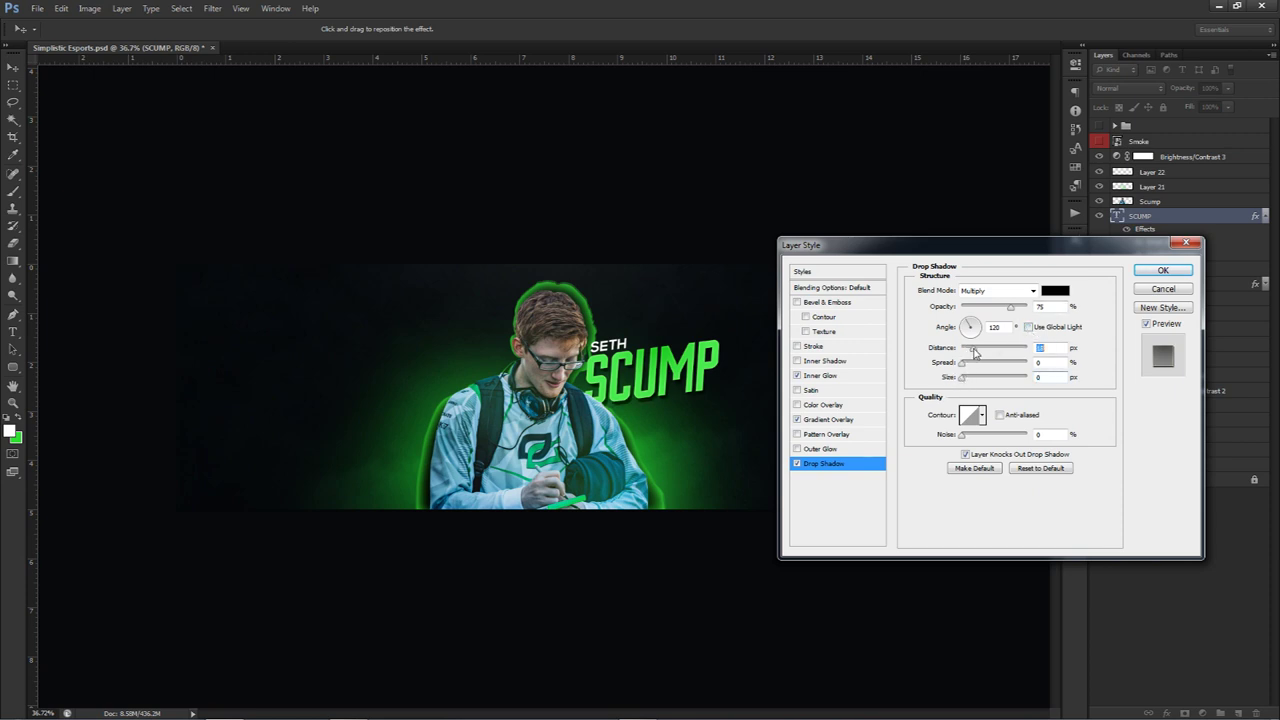
{"action": "left_click_drag", "start_coordinate": [704, 385], "coordinate": [708, 382]}
{"action": "left_click_drag", "start_coordinate": [984, 306], "coordinate": [976, 305]}
{"action": "left_click", "coordinate": [1162, 271]}
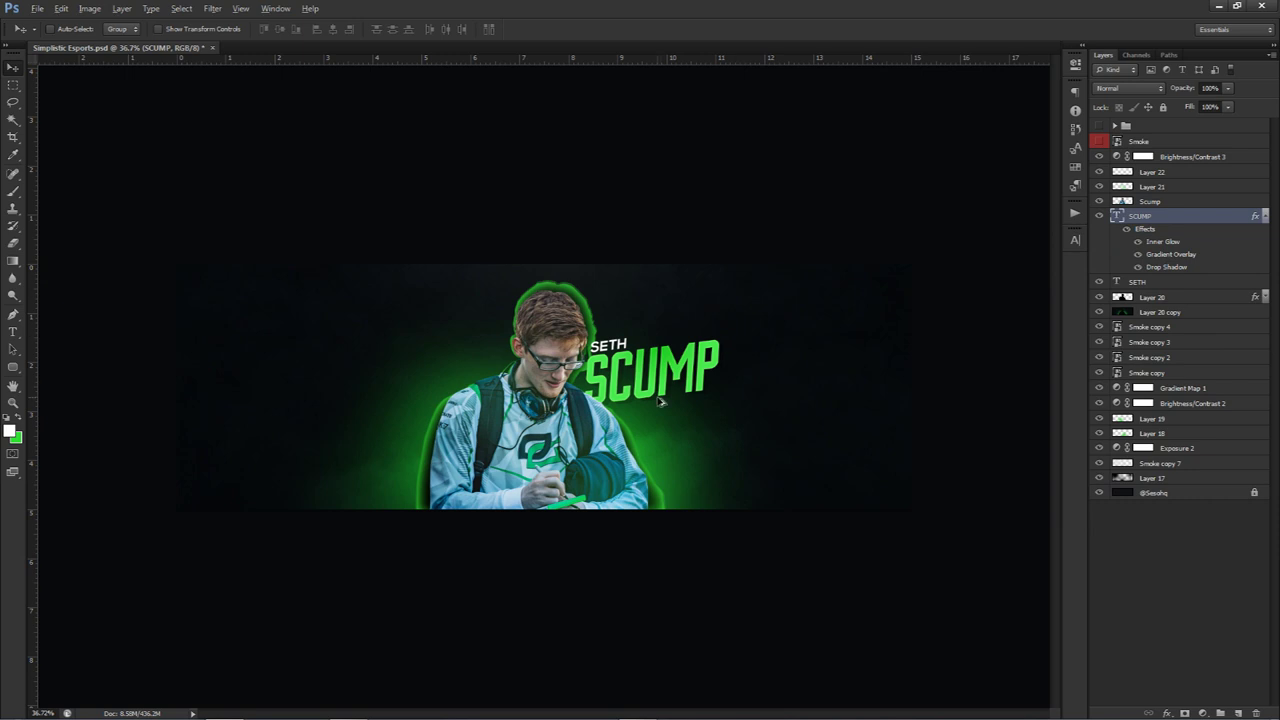
Collapse the SCUMP text's effects list and add an empty layer directly above Layer 20, beneath both texts.
{"action": "scroll", "coordinate": [660, 401], "scroll_direction": "up", "scroll_amount": 1}
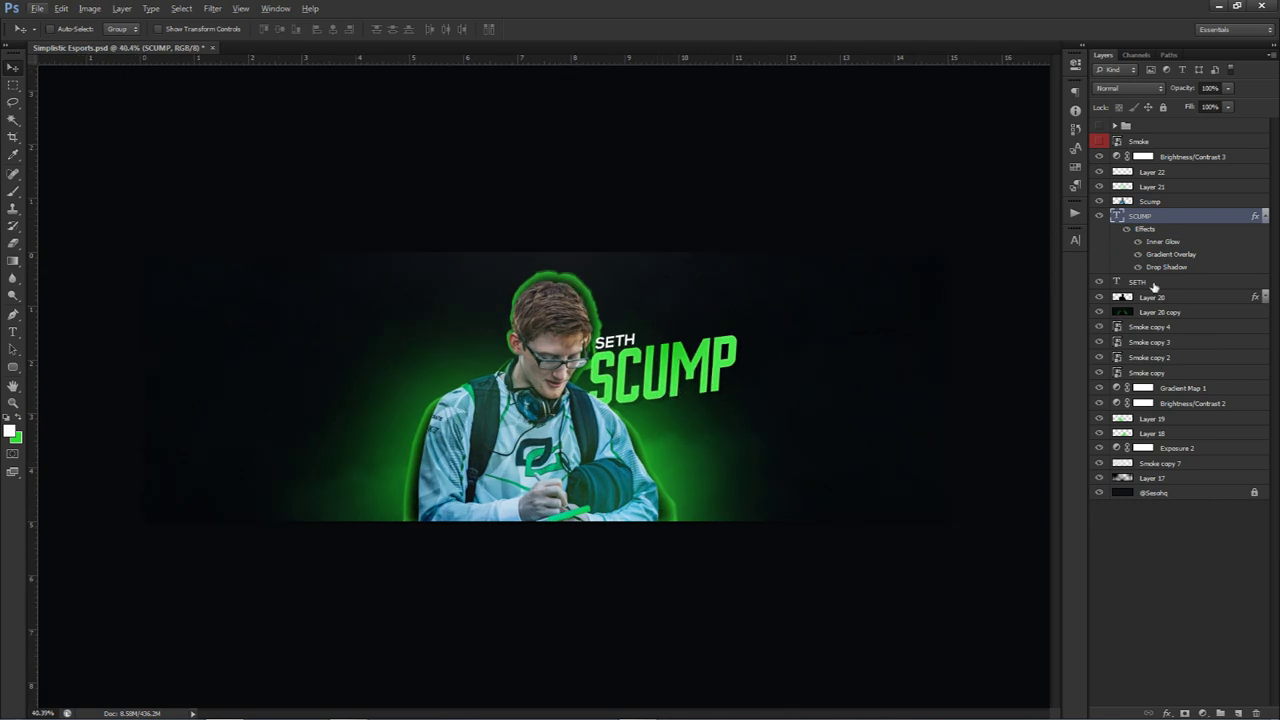
{"action": "left_click", "coordinate": [1265, 216]}
{"action": "left_click", "coordinate": [1175, 247]}
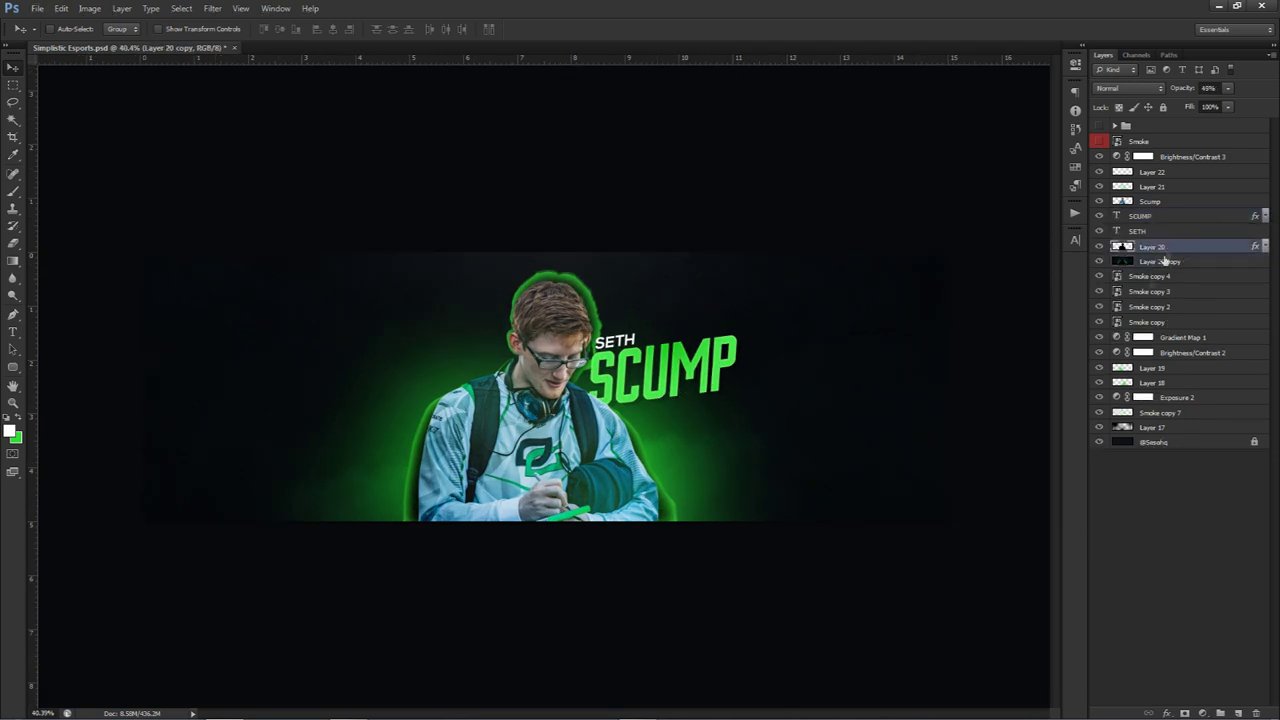
{"action": "left_click", "coordinate": [1240, 713]}
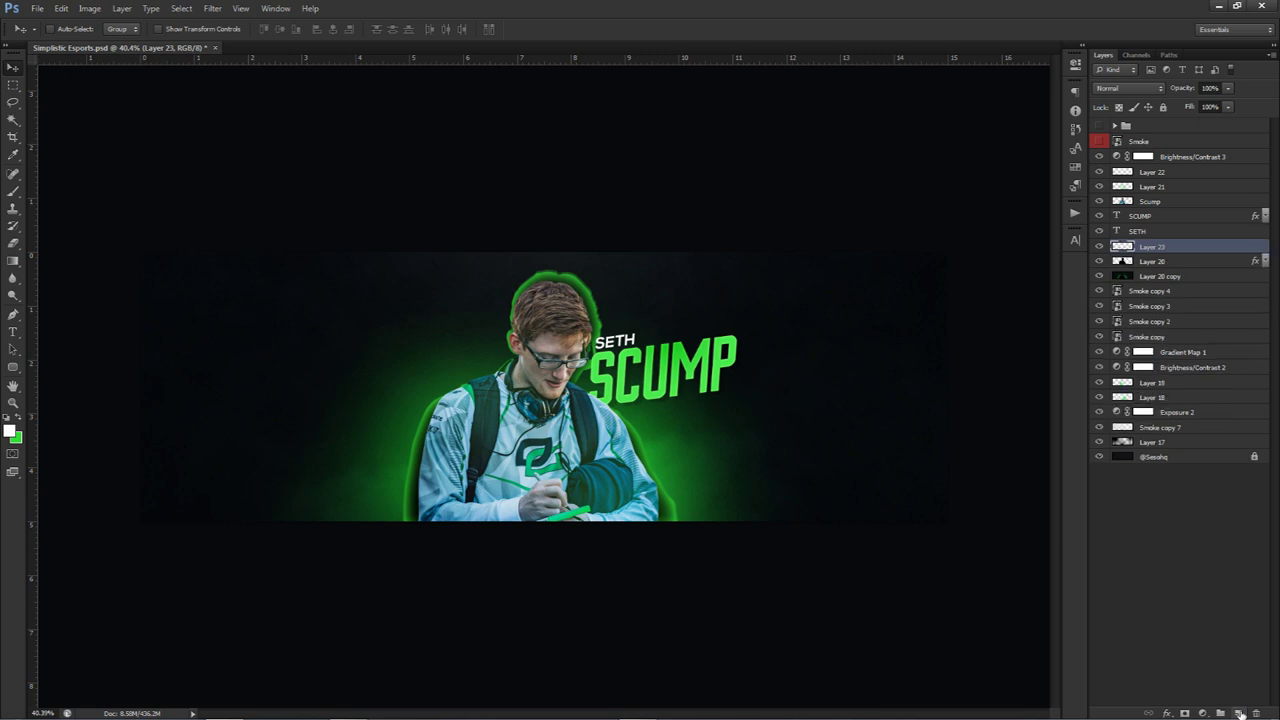
Stamp a white circular tech-pattern brush of about 1178 px behind the SCUMP text on the new layer.
{"action": "key", "text": "b"}
{"action": "right_click", "coordinate": [690, 392]}
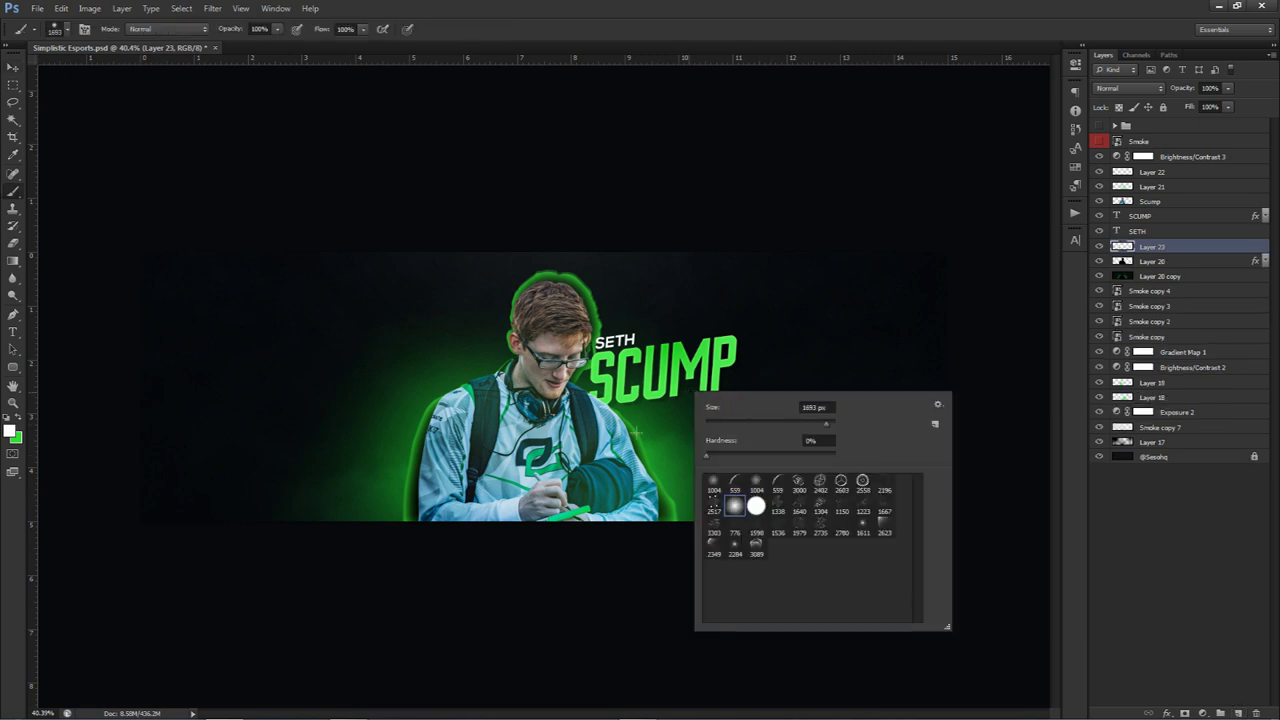
{"action": "left_click", "coordinate": [840, 483]}
{"action": "left_click", "coordinate": [799, 483]}
{"action": "left_click_drag", "start_coordinate": [665, 394], "coordinate": [432, 381]}
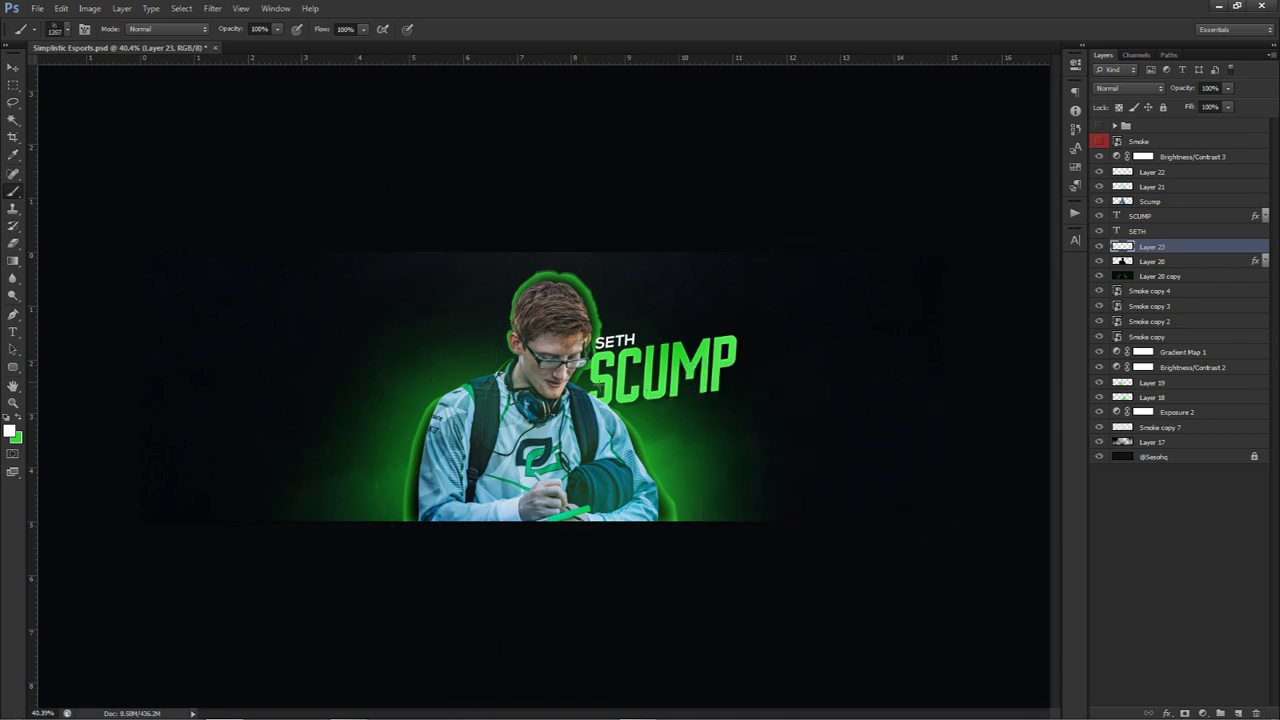
{"action": "left_click_drag", "start_coordinate": [654, 403], "coordinate": [641, 403]}
{"action": "left_click", "coordinate": [630, 384]}
{"action": "key", "text": "ctrl+z"}
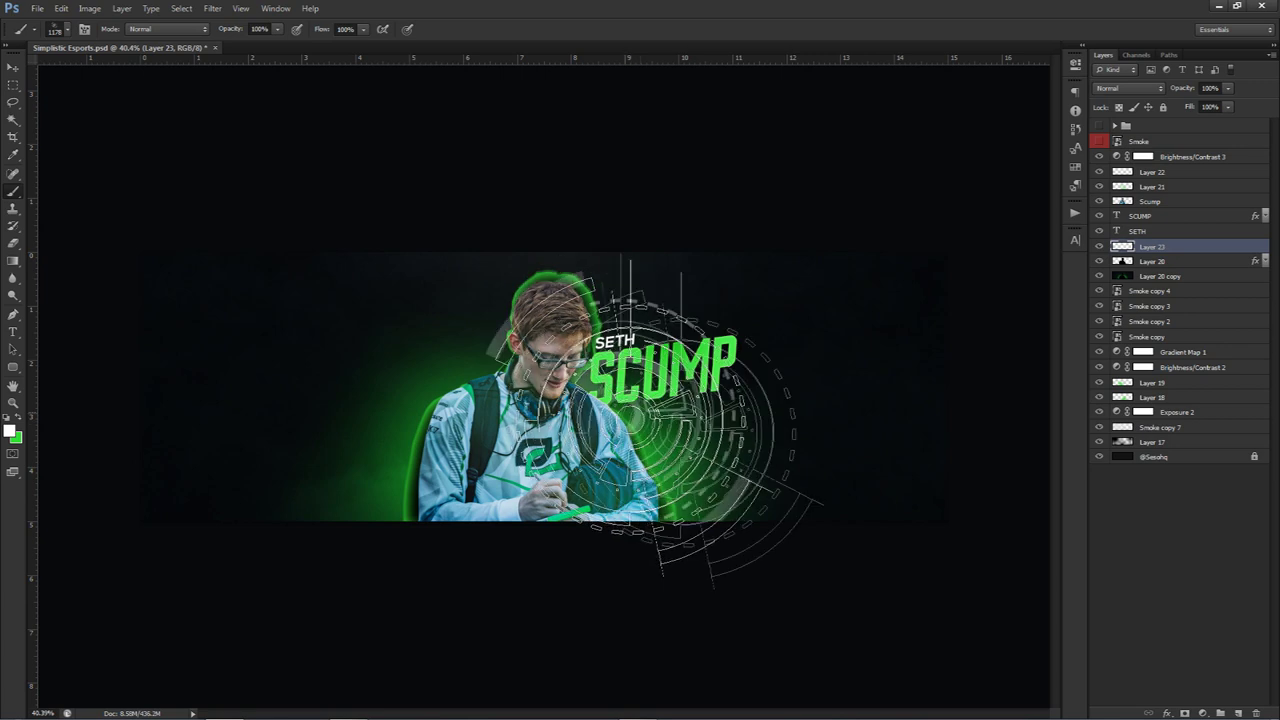
{"action": "left_click", "coordinate": [621, 385]}
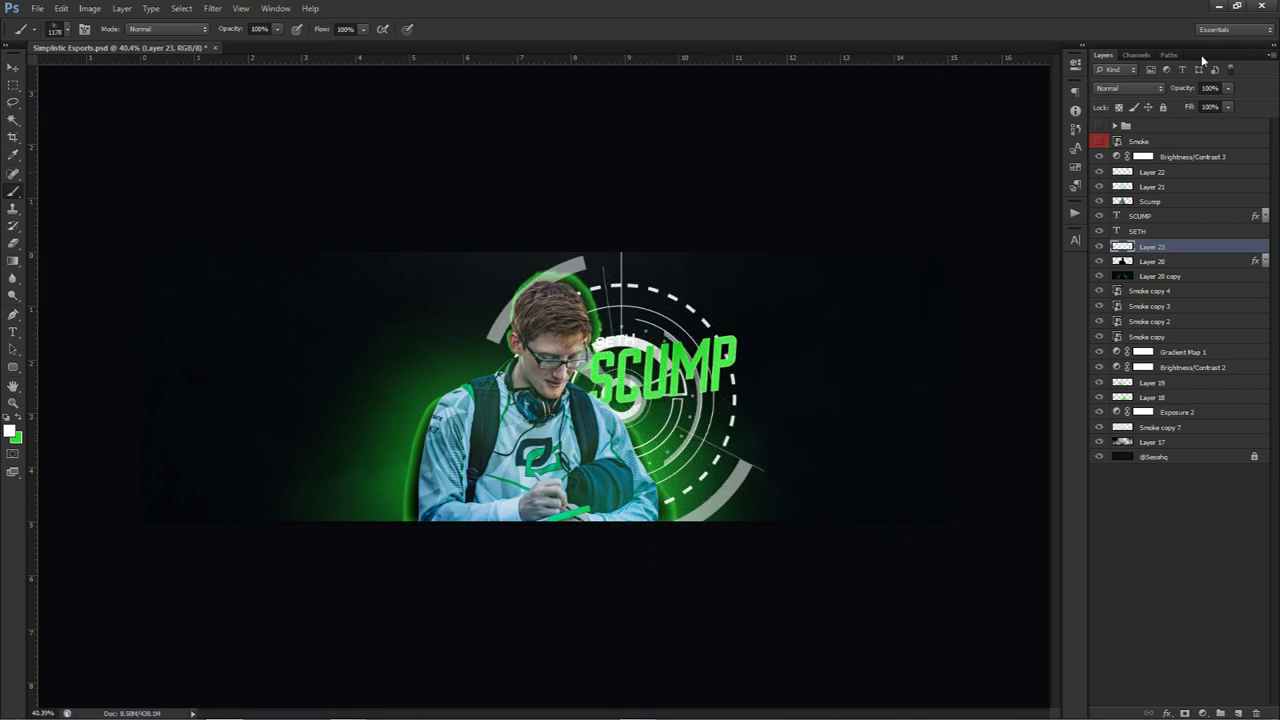
Set the circular tech-pattern layer to Overlay blend mode with 55% opacity.
{"action": "left_click", "coordinate": [1128, 88]}
{"action": "left_click", "coordinate": [1103, 262]}
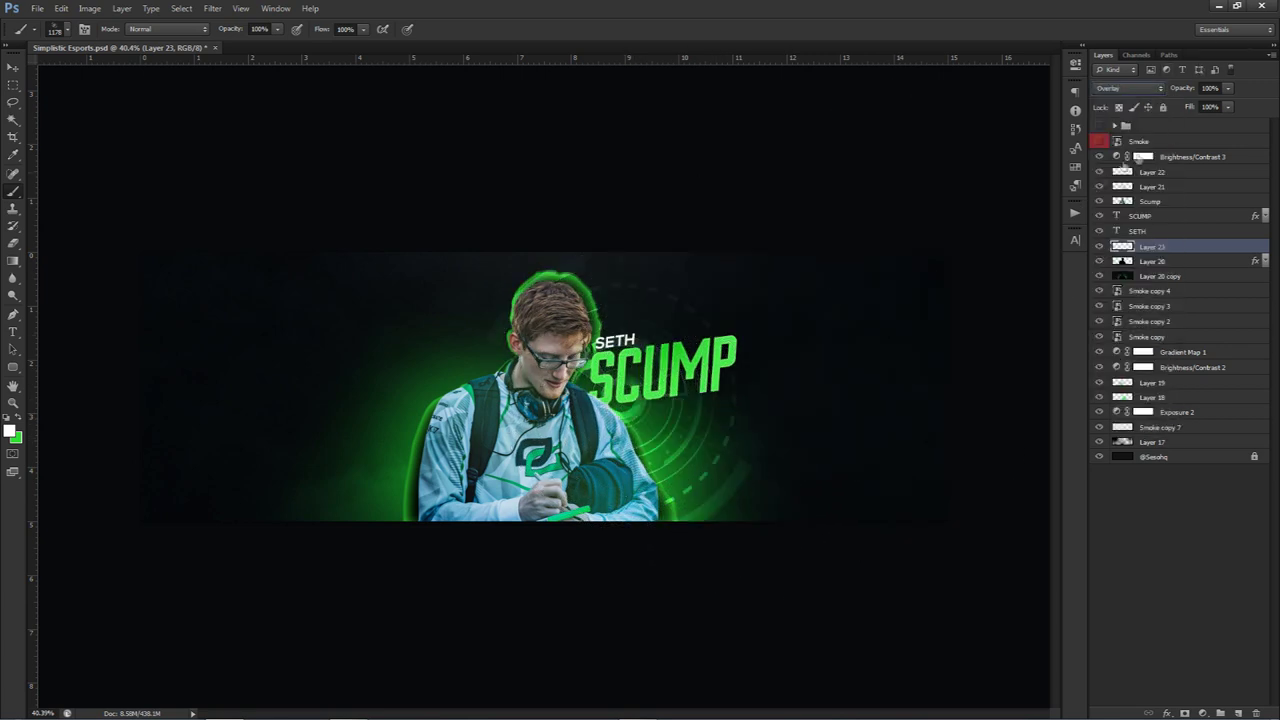
{"action": "left_click_drag", "start_coordinate": [1228, 88], "coordinate": [1195, 100]}
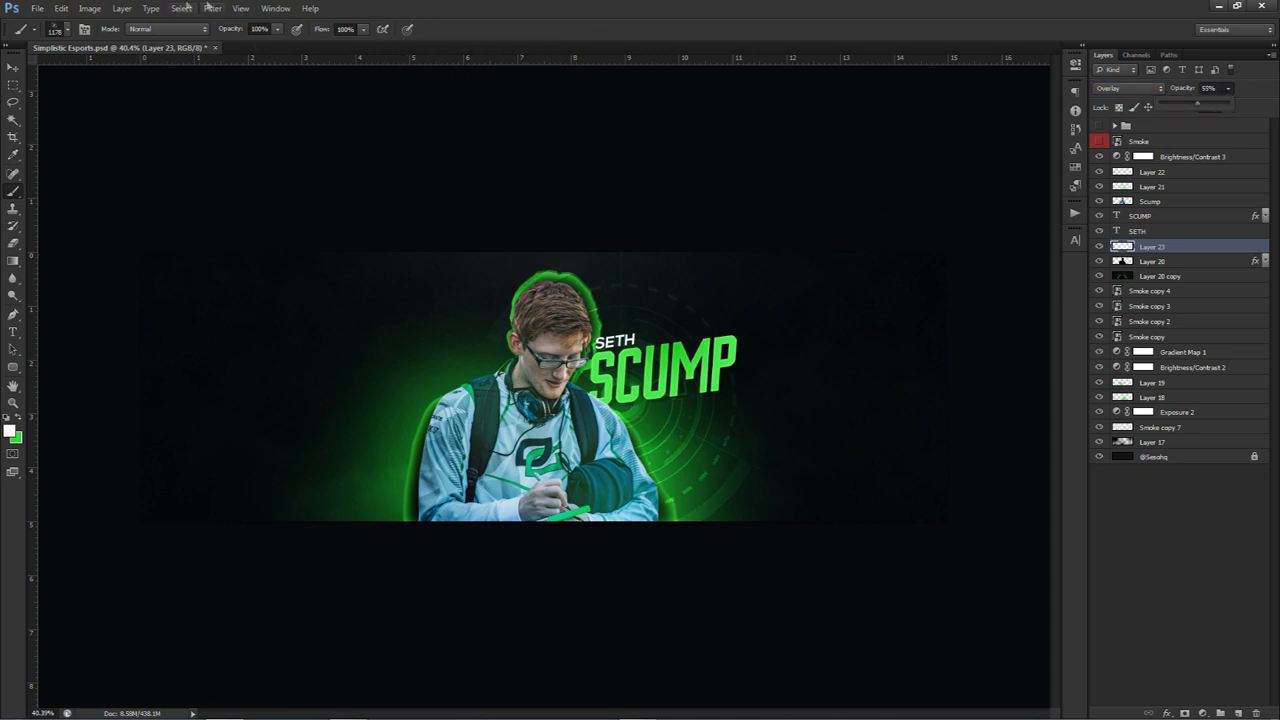
Apply a Gaussian Blur to the tech-pattern layer and reduce its opacity to about 20%.
{"action": "left_click", "coordinate": [212, 8]}
{"action": "mouse_move", "coordinate": [235, 143]}
{"action": "left_click", "coordinate": [412, 240]}
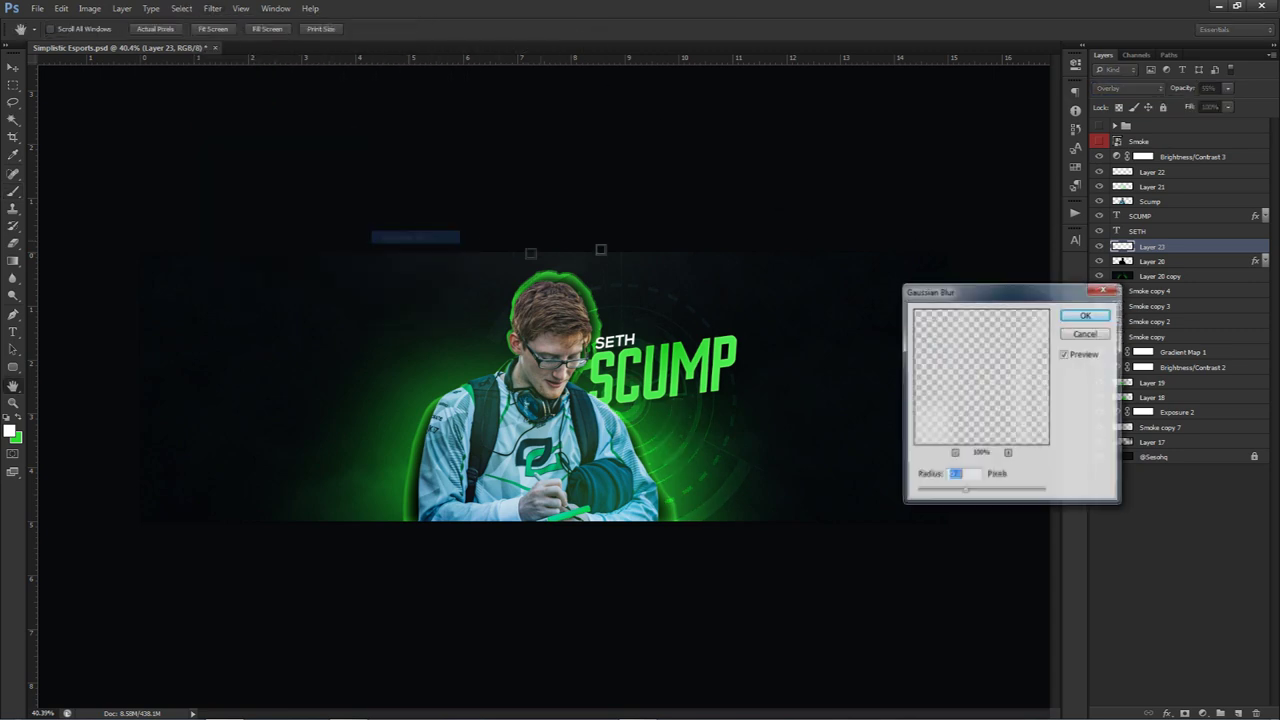
{"action": "left_click", "coordinate": [1087, 317]}
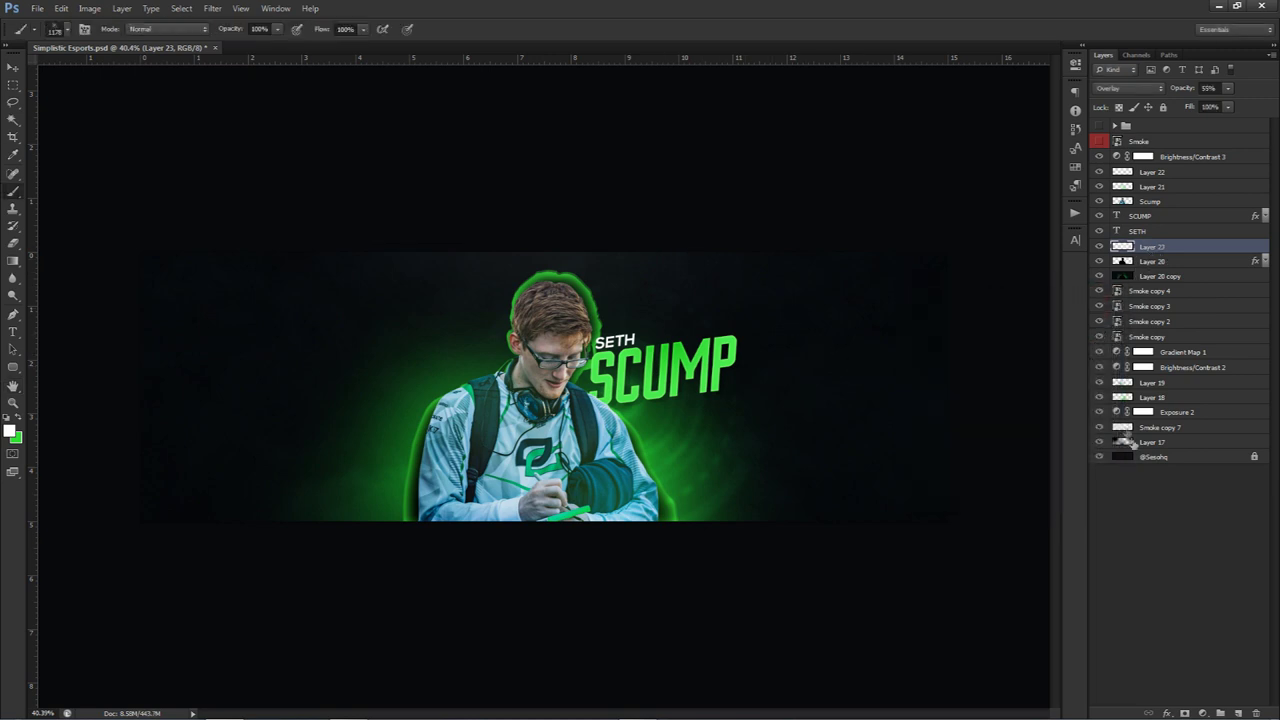
{"action": "left_click", "coordinate": [1228, 89]}
{"action": "left_click_drag", "start_coordinate": [1205, 102], "coordinate": [1203, 102]}
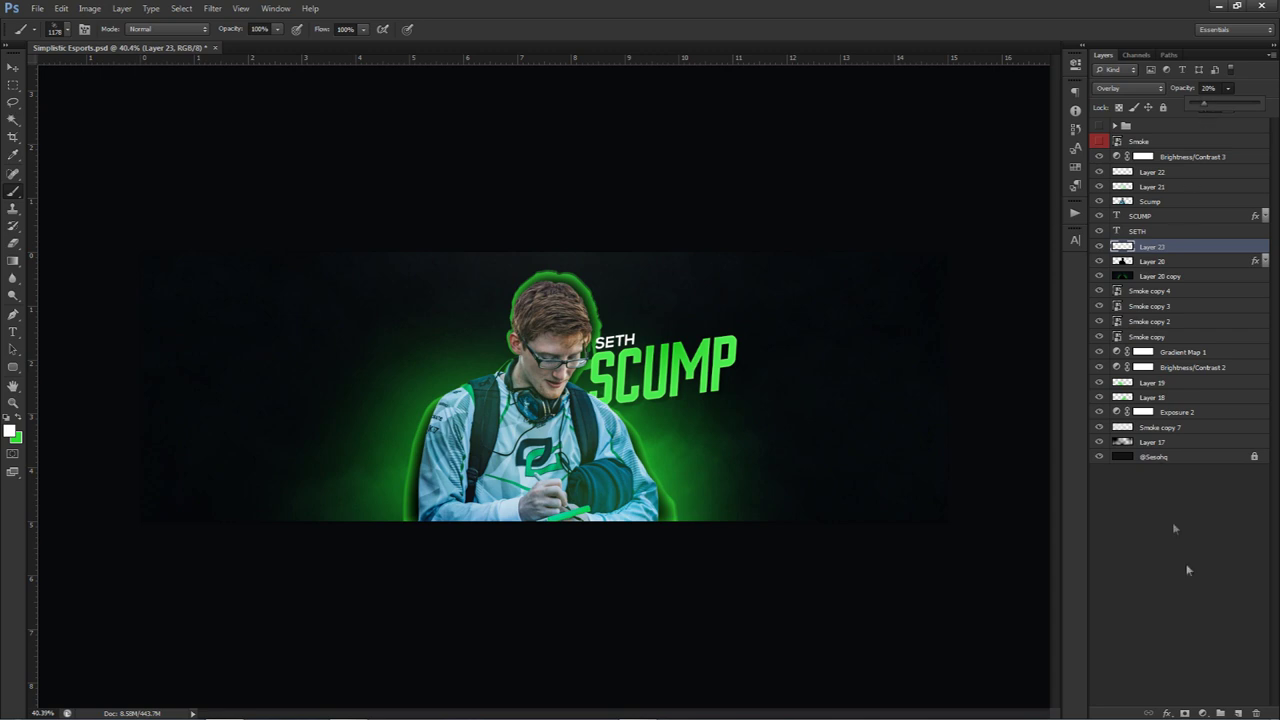
Add another layer and stamp a white hexagon bokeh brush of about 997 px around the SCUMP text.
{"action": "left_click", "coordinate": [1234, 712]}
{"action": "right_click", "coordinate": [830, 390]}
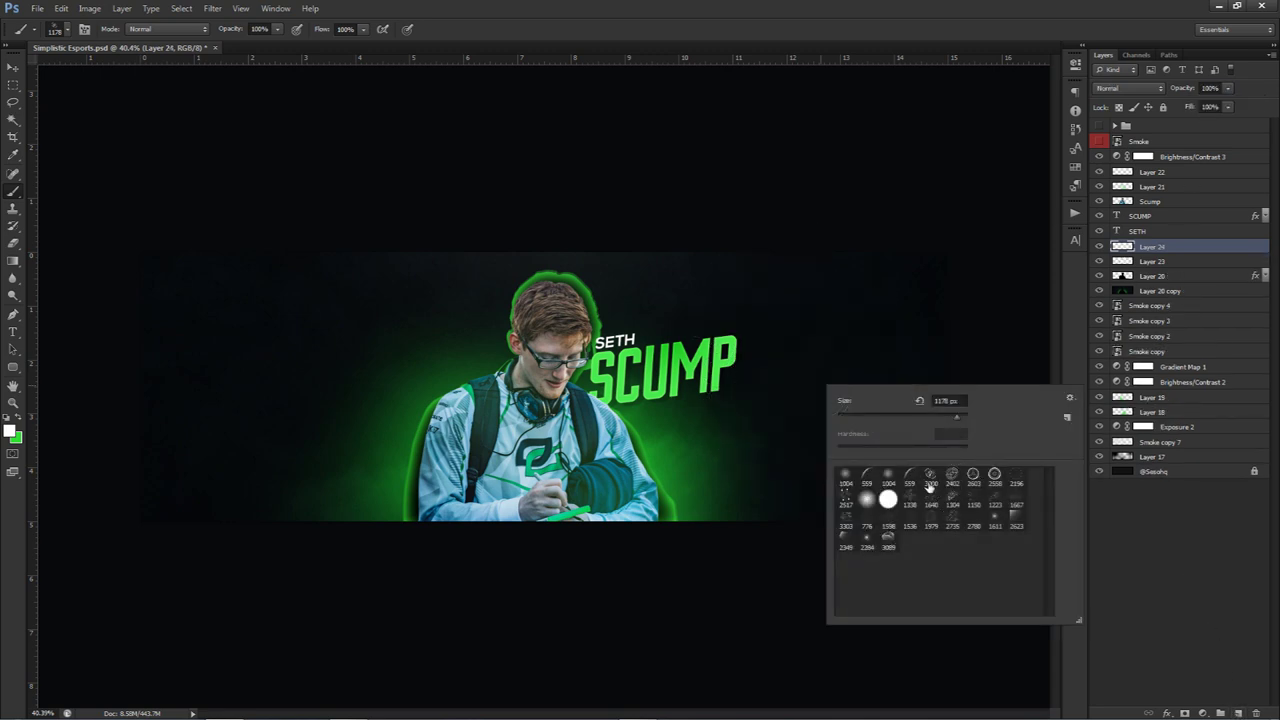
{"action": "left_click", "coordinate": [853, 501]}
{"action": "key", "text": "Return"}
{"action": "left_click_drag", "start_coordinate": [695, 391], "coordinate": [631, 396]}
{"action": "left_click", "coordinate": [641, 406]}
{"action": "key", "text": "ctrl+z"}
{"action": "mouse_move", "coordinate": [730, 393]}
{"action": "left_mouse_down"}
{"action": "mouse_move", "coordinate": [622, 390]}
{"action": "mouse_move", "coordinate": [662, 376]}
{"action": "left_mouse_up"}
{"action": "left_click", "coordinate": [656, 372]}
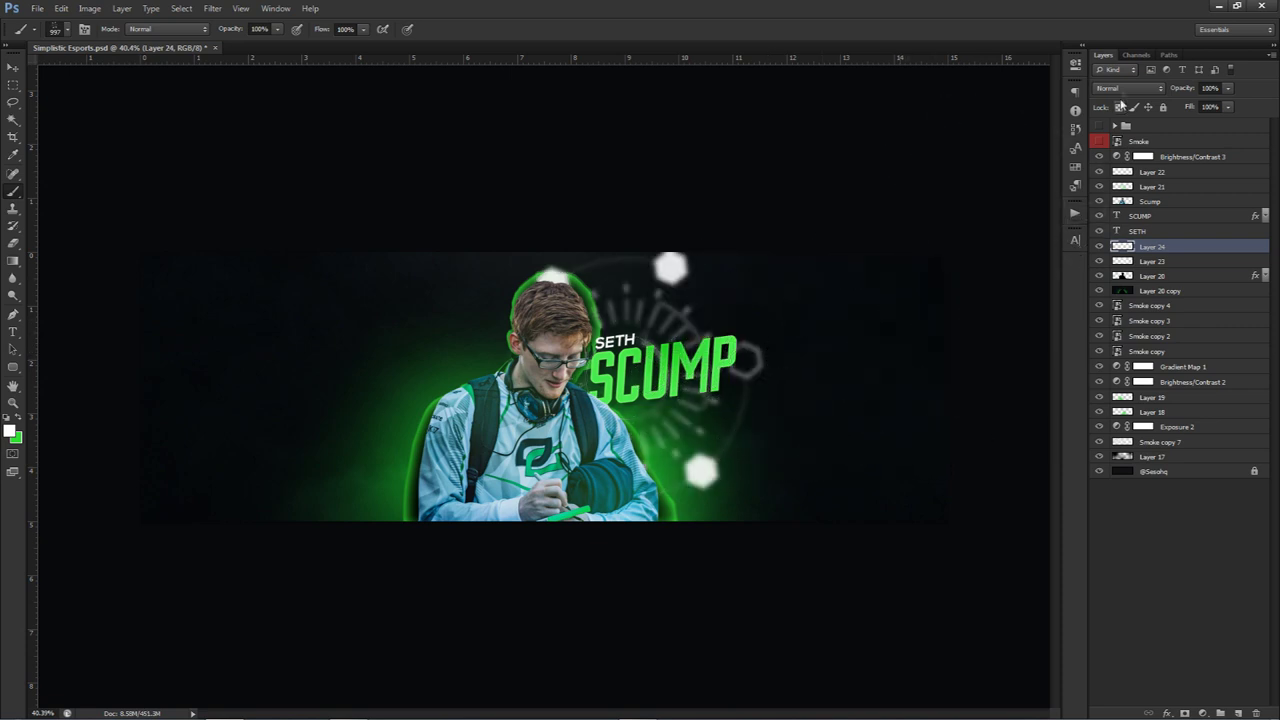
Set the hexagon bokeh layer to Overlay blend mode and nudge it slightly down and to the right.
{"action": "left_click", "coordinate": [1122, 88]}
{"action": "left_click", "coordinate": [1122, 261]}
{"action": "key", "text": "v"}
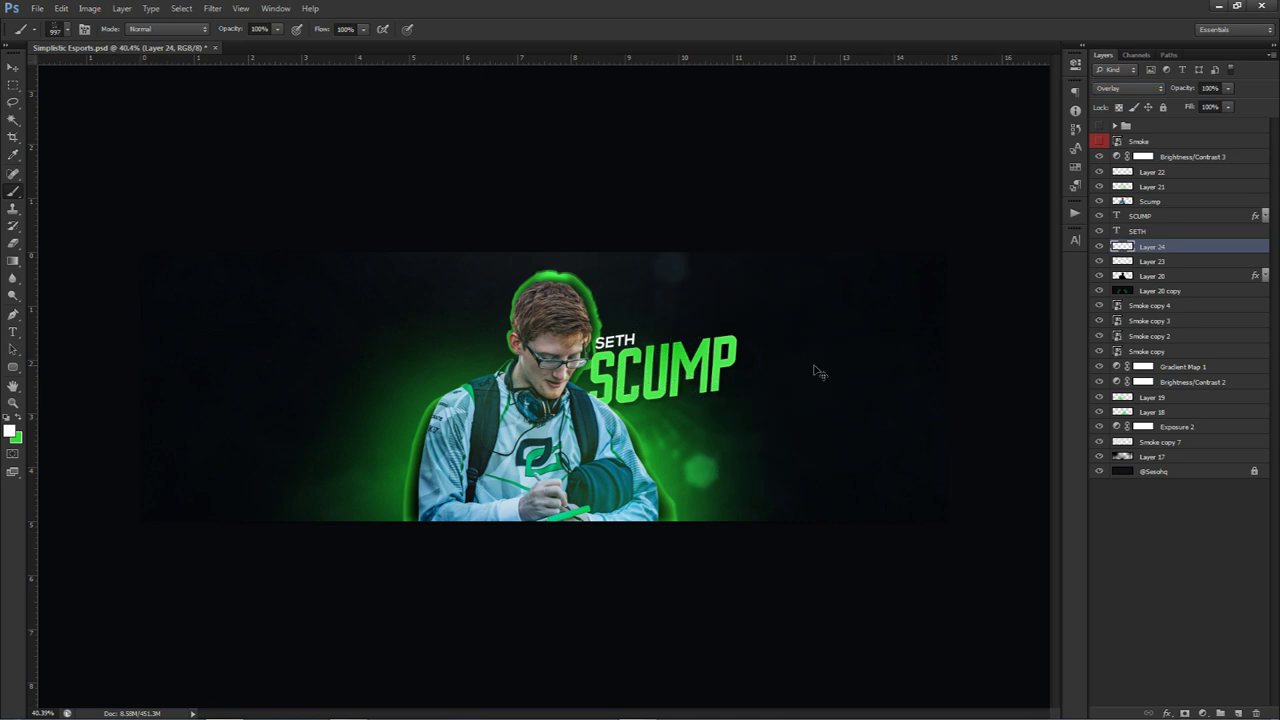
{"action": "left_click_drag", "start_coordinate": [841, 336], "coordinate": [856, 342]}
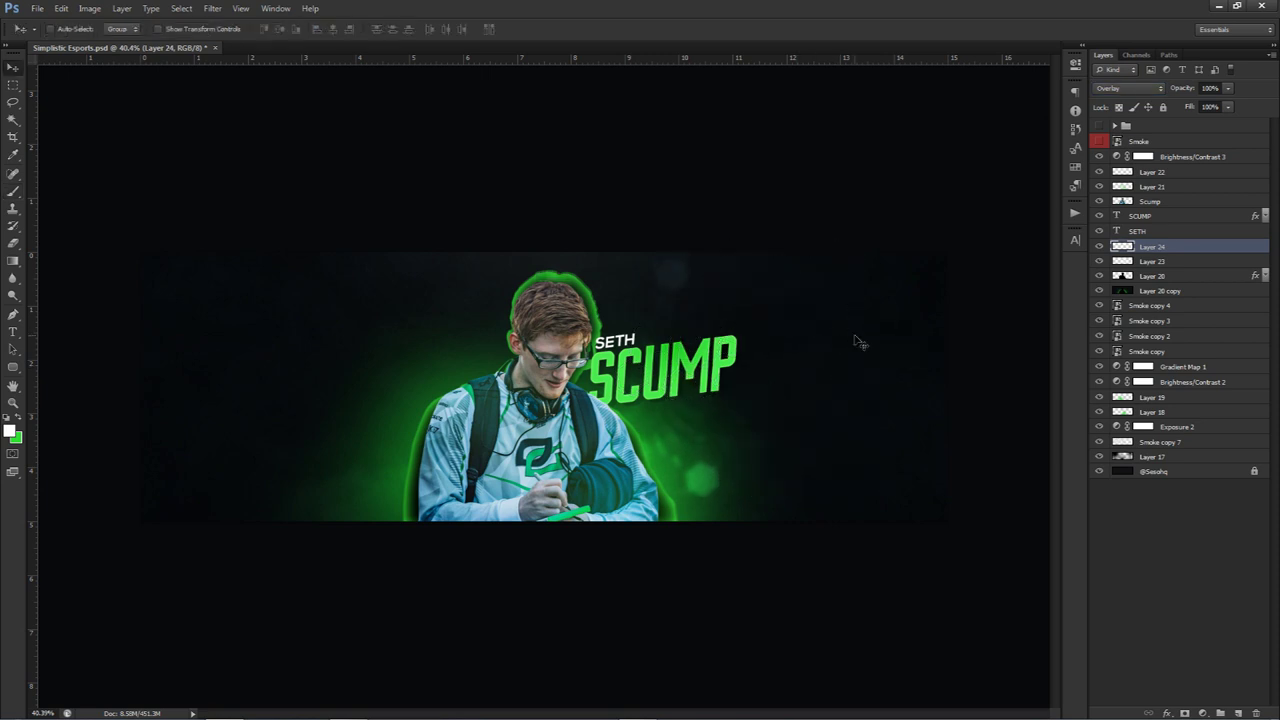
{"action": "scroll", "coordinate": [856, 340], "scroll_direction": "down", "scroll_amount": 1}
{"action": "scroll", "coordinate": [856, 340], "scroll_direction": "up", "scroll_amount": 3}
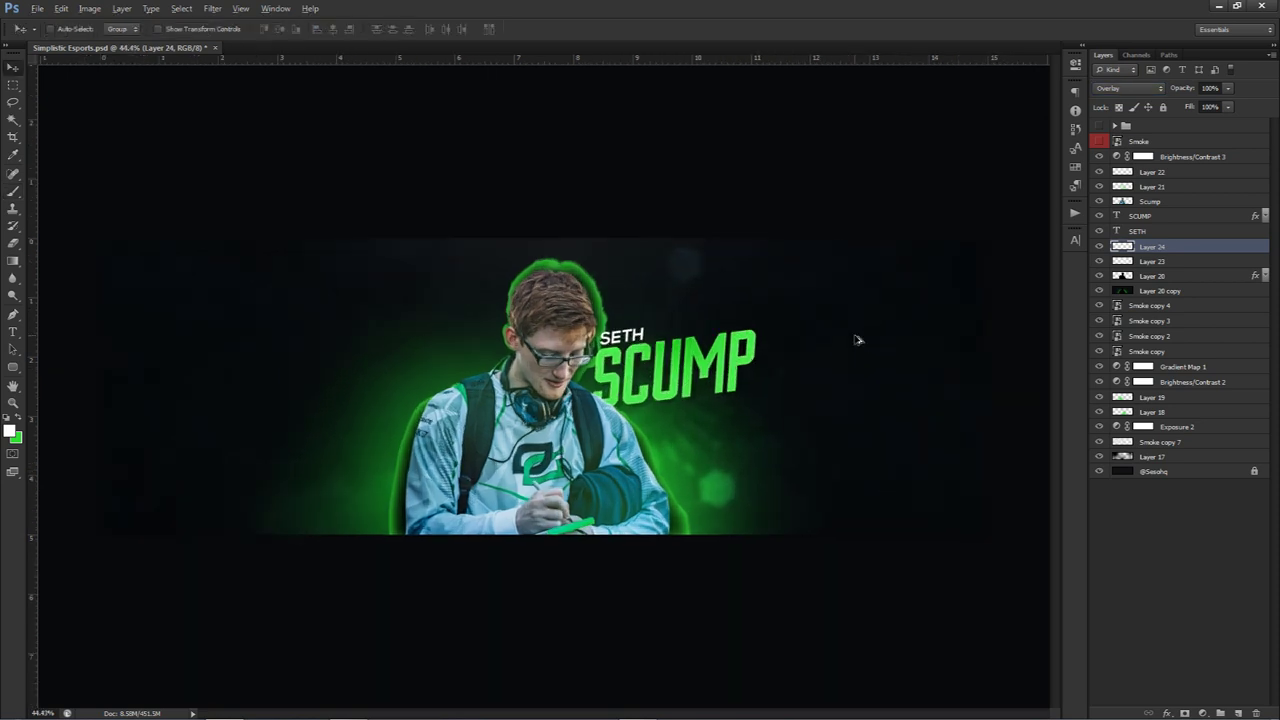
{"action": "scroll", "coordinate": [856, 340], "scroll_direction": "down", "scroll_amount": 2}
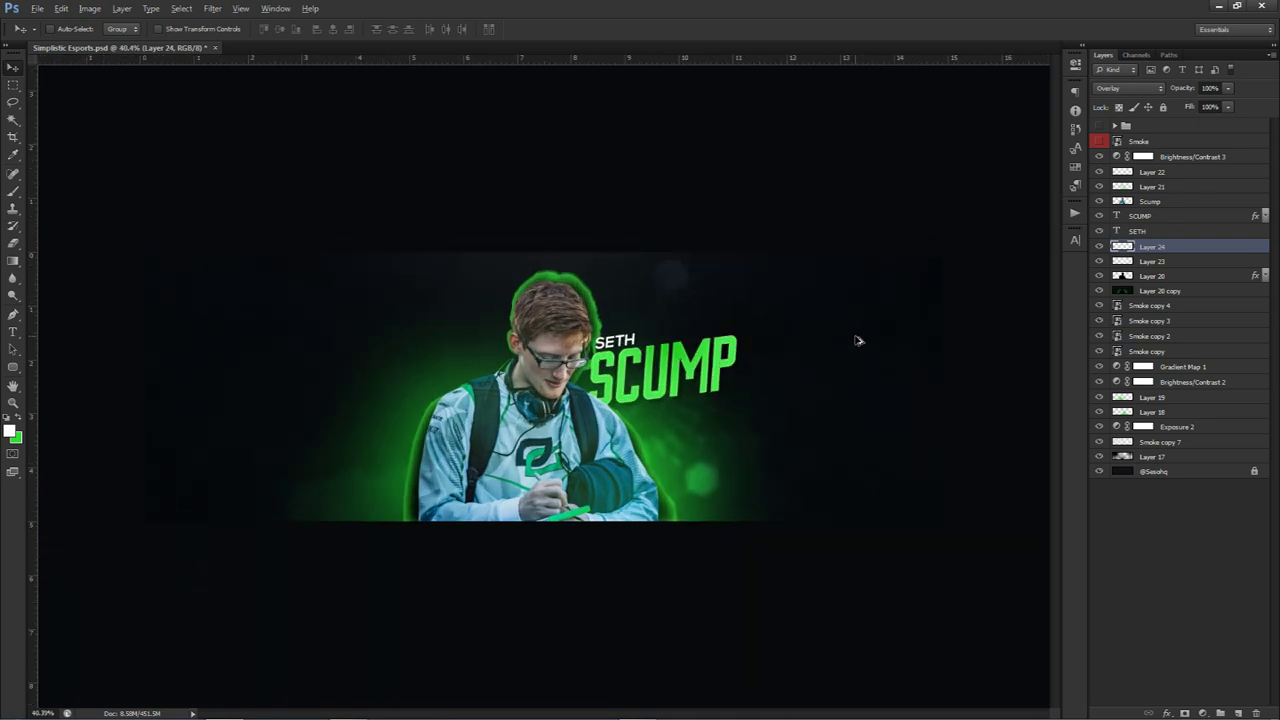
Erase the part of Layer 20 copy around the player's head with a large soft eraser.
{"action": "left_click", "coordinate": [1139, 276]}
{"action": "key", "text": "r"}
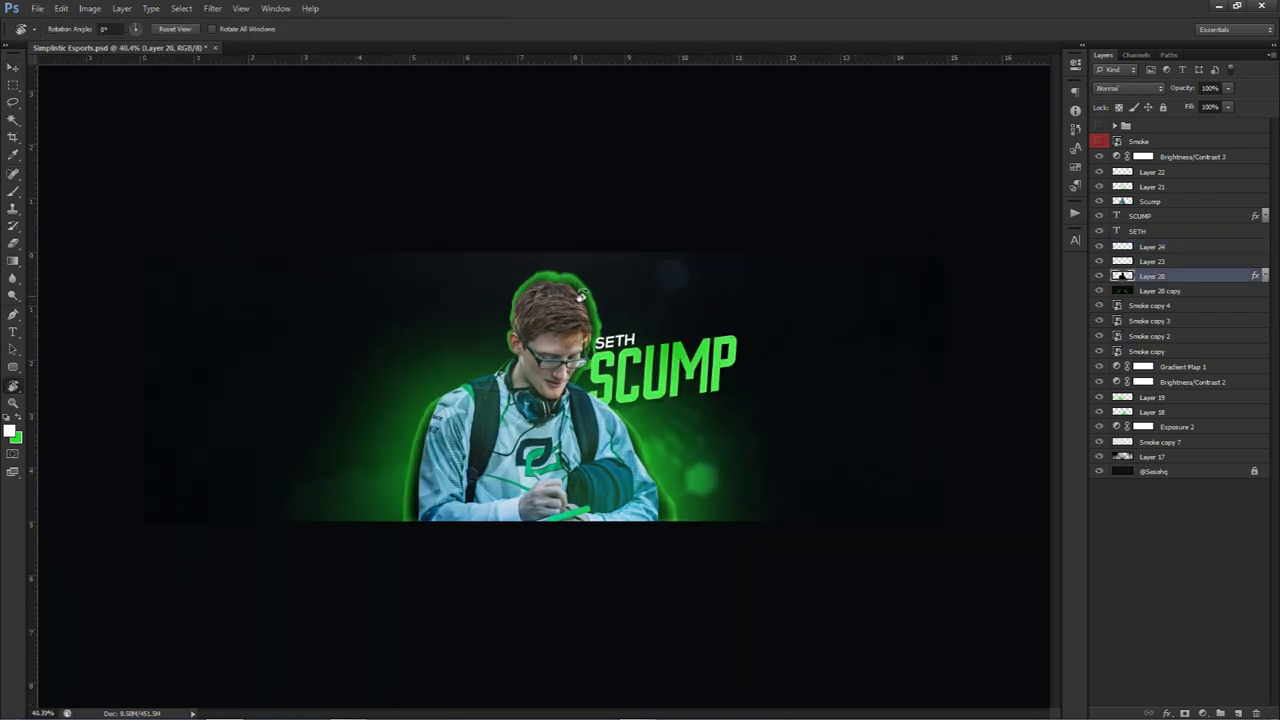
{"action": "key", "text": "e"}
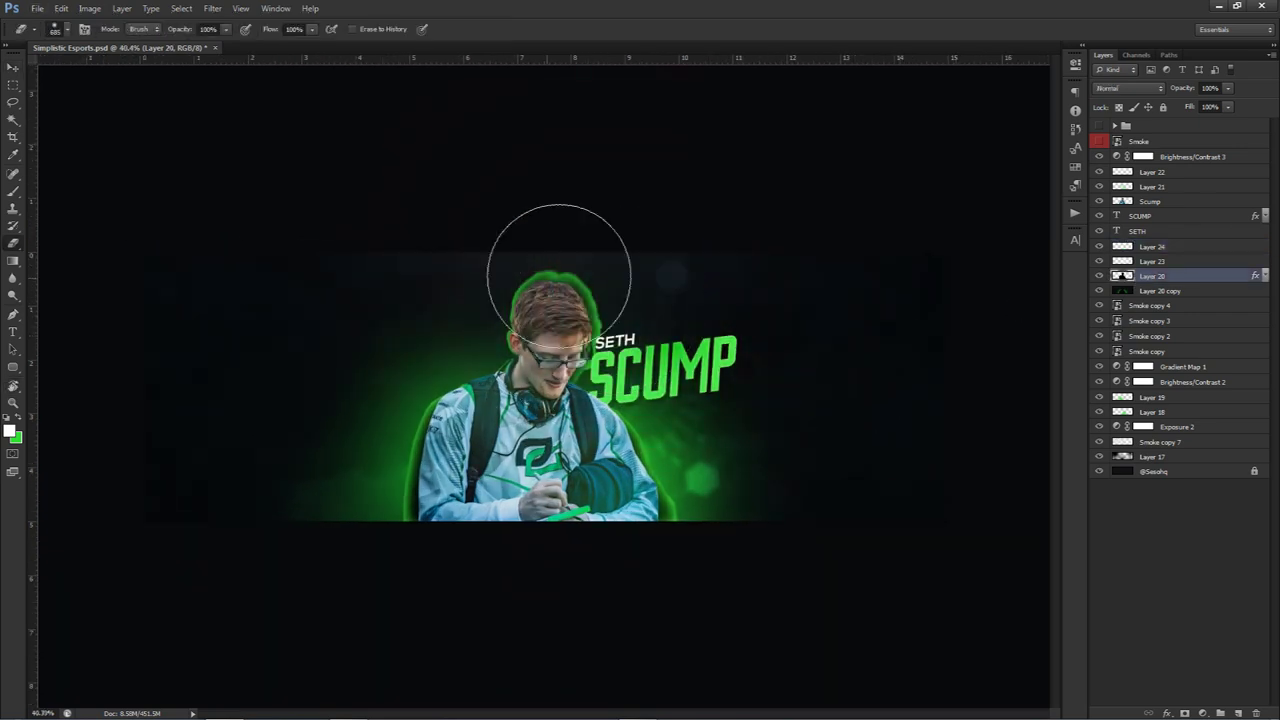
{"action": "left_click", "coordinate": [1150, 292]}
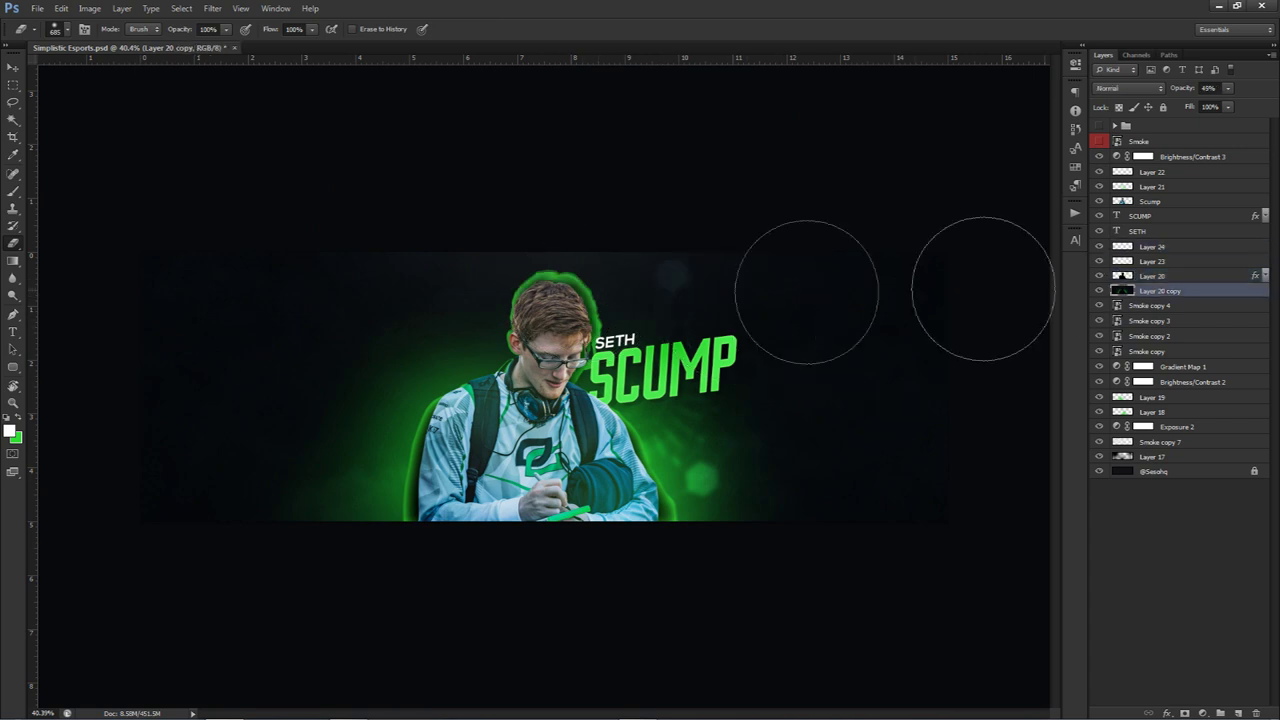
{"action": "left_click_drag", "start_coordinate": [551, 295], "coordinate": [528, 289]}
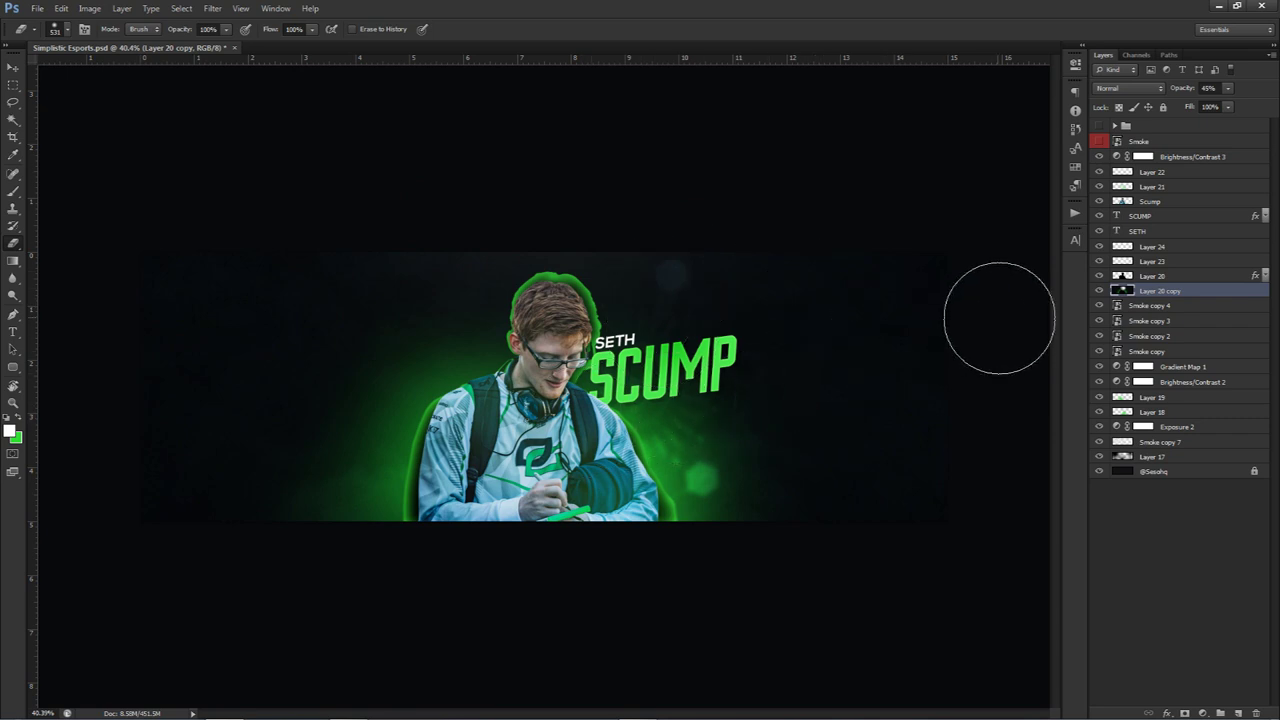
Expand the SCUMP text layer's effects and briefly show the hidden reference group to compare it with the current banner.
{"action": "left_click", "coordinate": [1263, 216]}
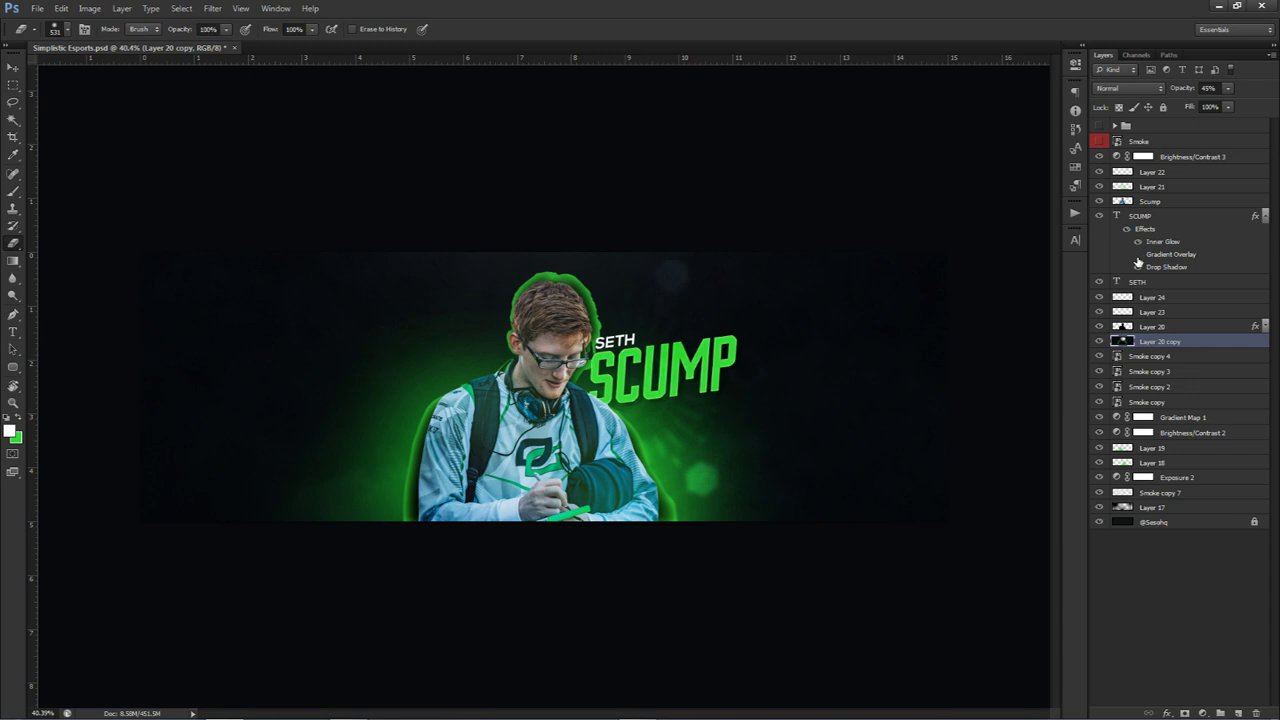
{"action": "key", "text": "v"}
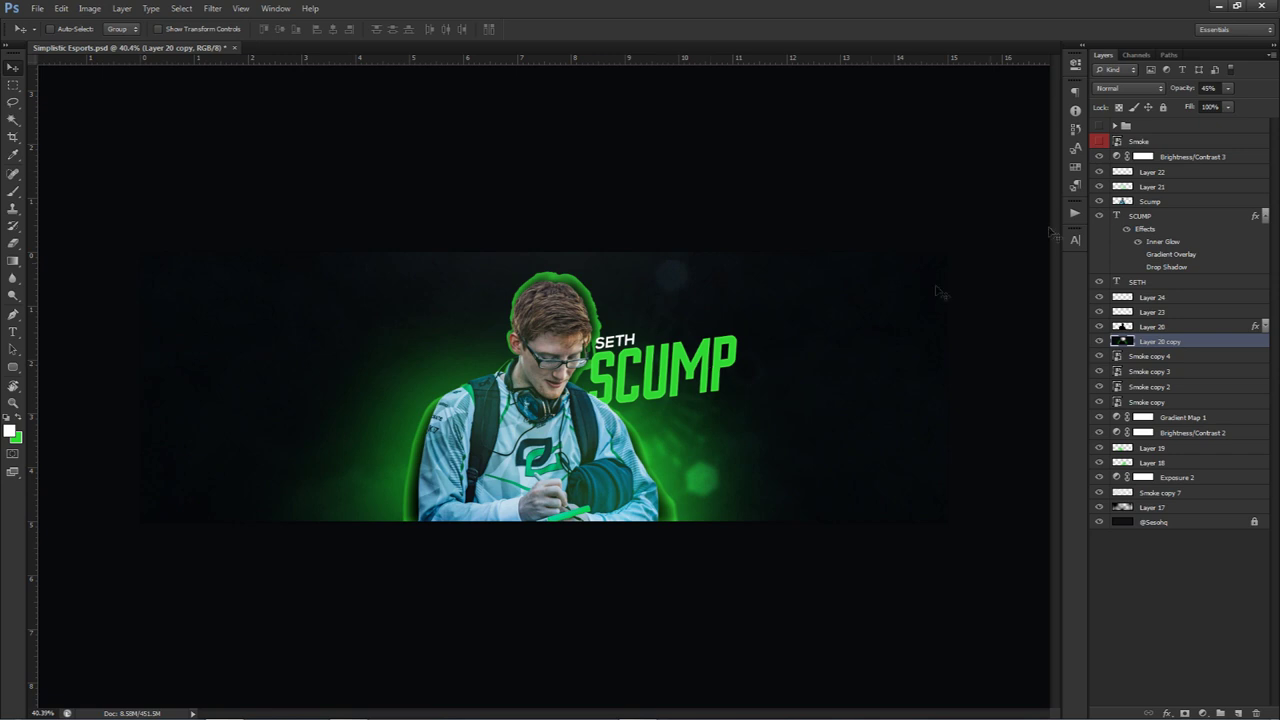
{"action": "left_click", "coordinate": [1100, 126]}
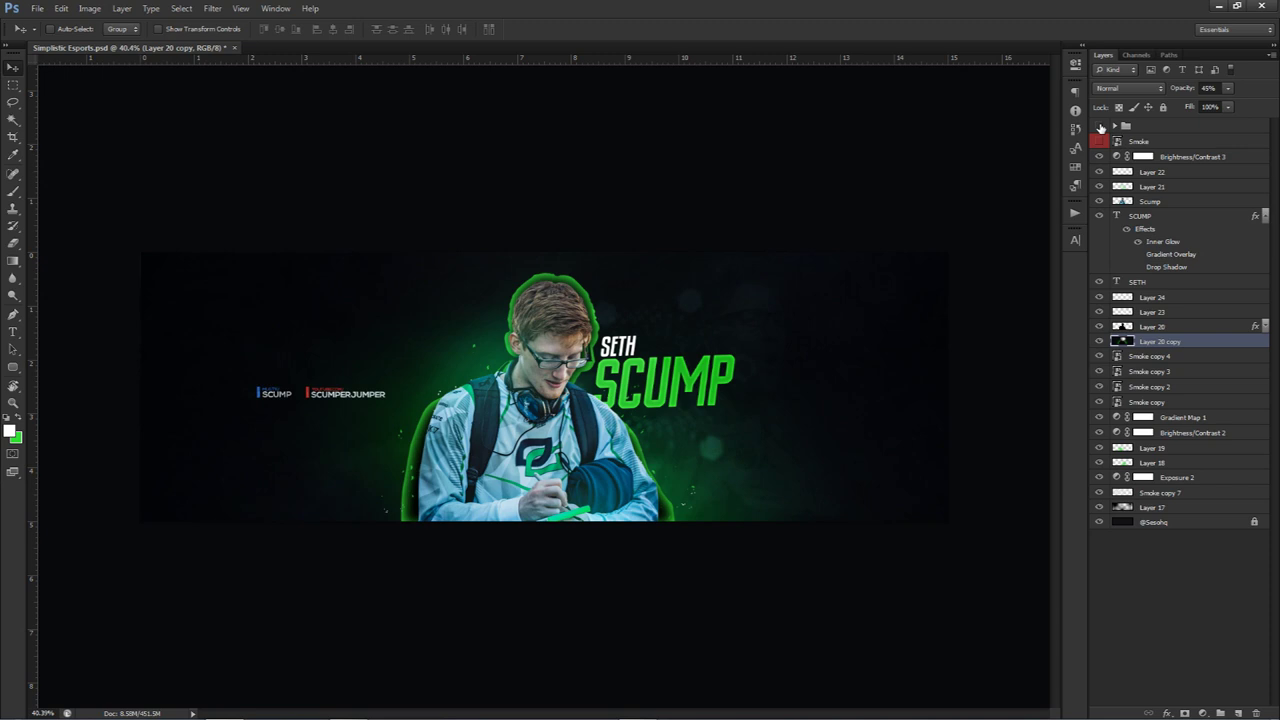
{"action": "left_click", "coordinate": [1100, 127]}
{"action": "right_click", "coordinate": [1100, 127]}
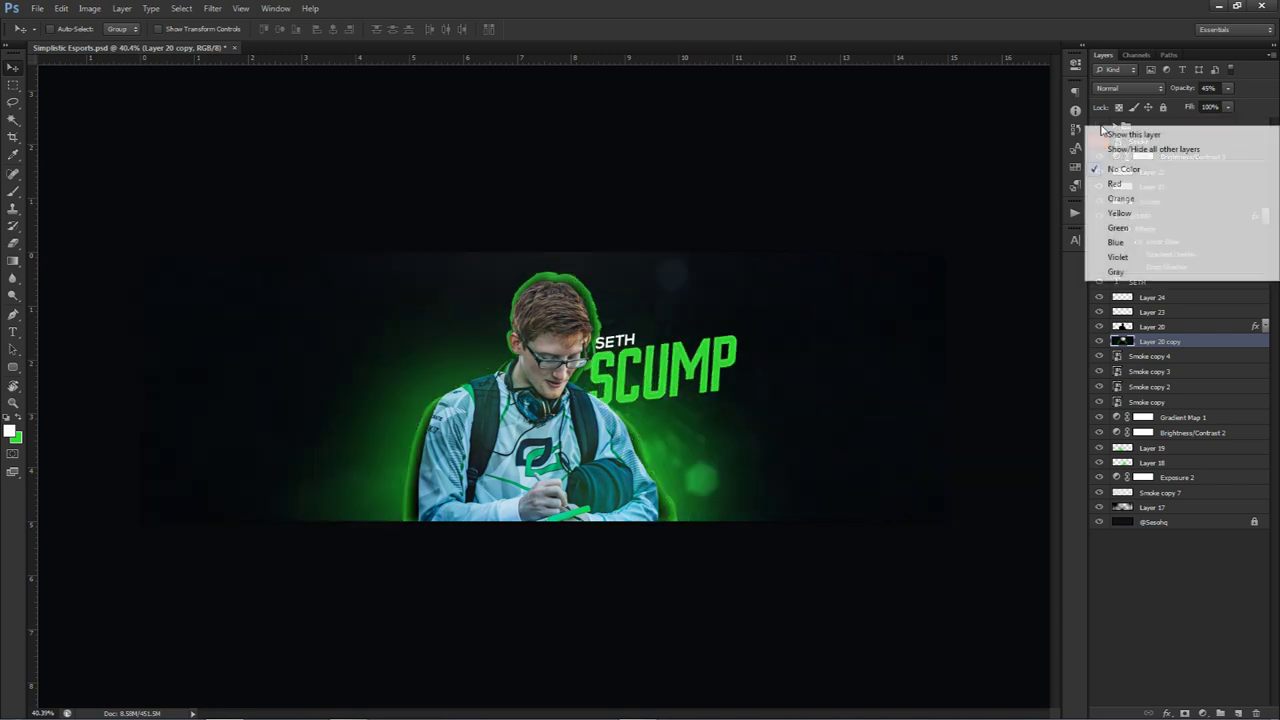
Duplicate all layers from Brightness/Contrast 3 down to the locked bottom layer and merge the copies into one layer.
{"action": "left_click", "coordinate": [1148, 126]}
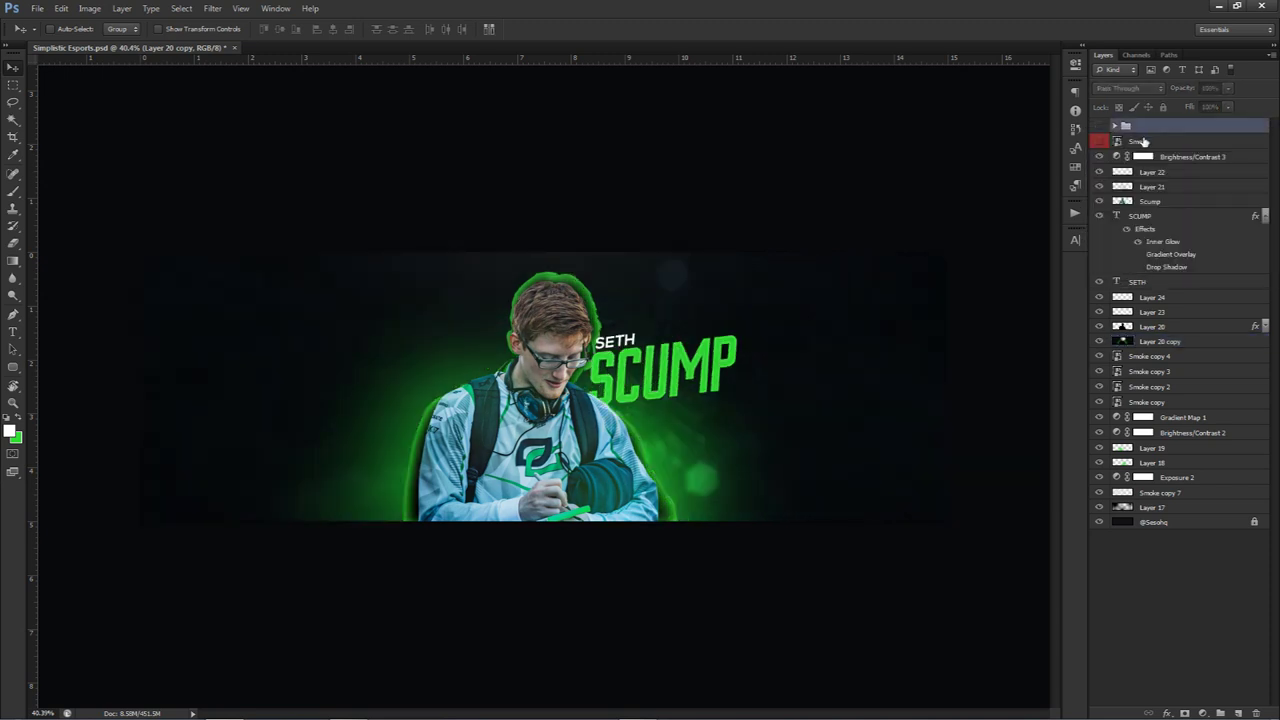
{"action": "left_click", "coordinate": [1142, 142]}
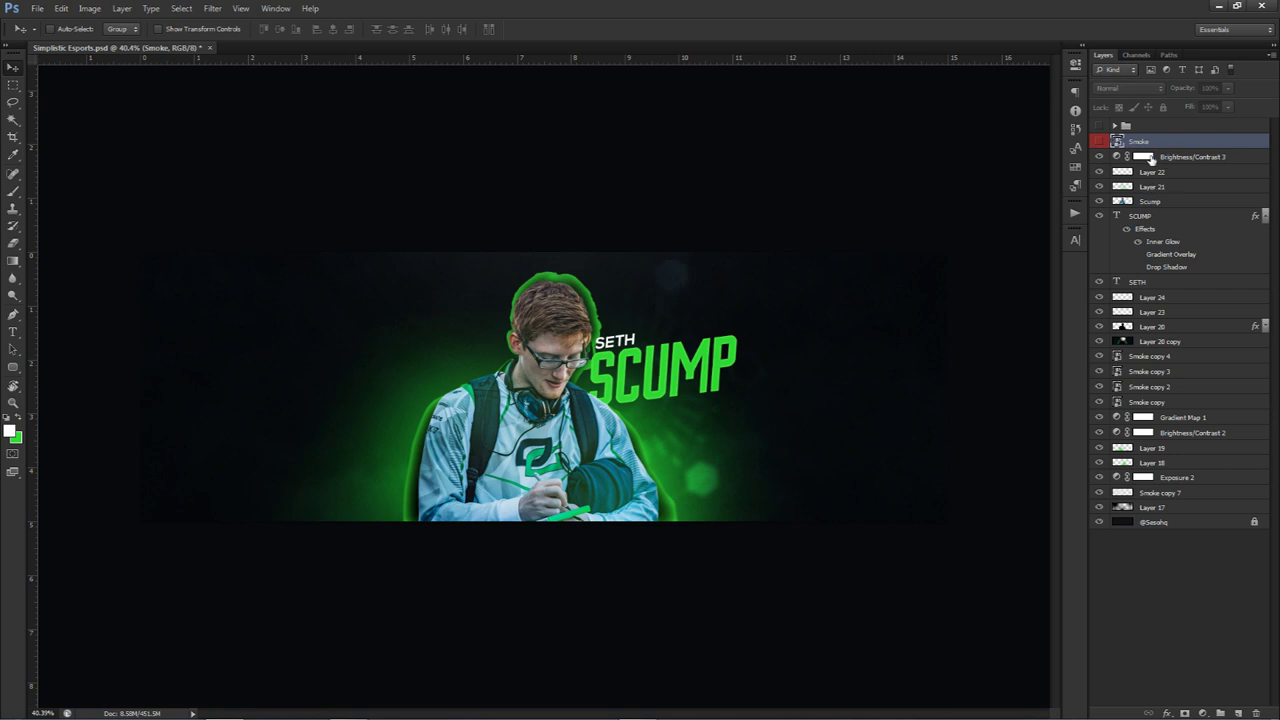
{"action": "left_click", "coordinate": [1152, 157]}
{"action": "left_click", "coordinate": [1163, 523], "text": "shift"}
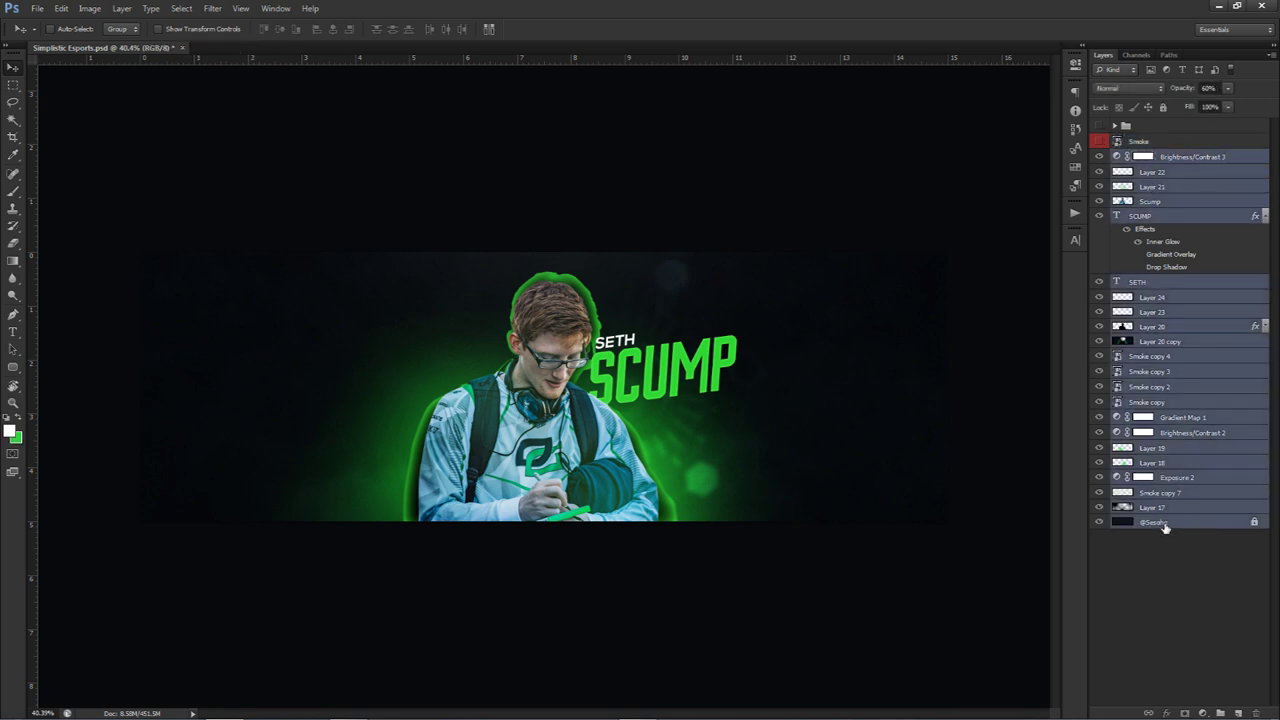
{"action": "key", "text": "ctrl+j"}
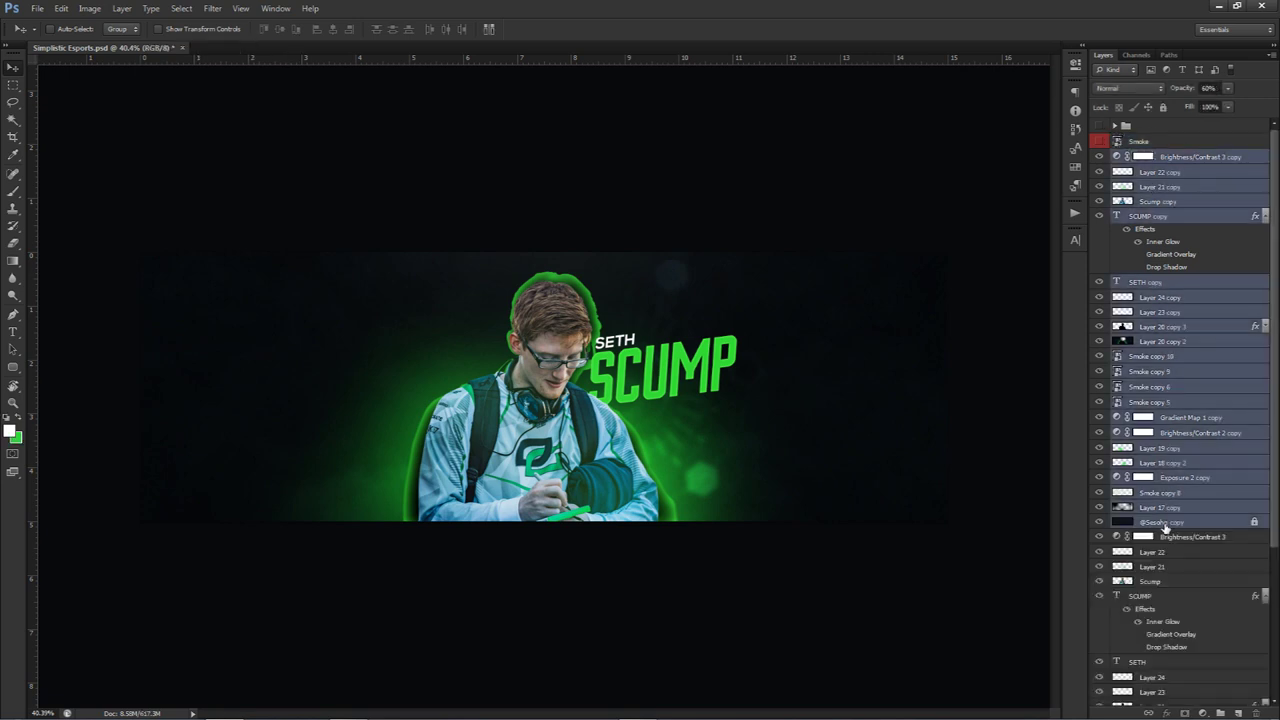
{"action": "key", "text": "ctrl+e"}
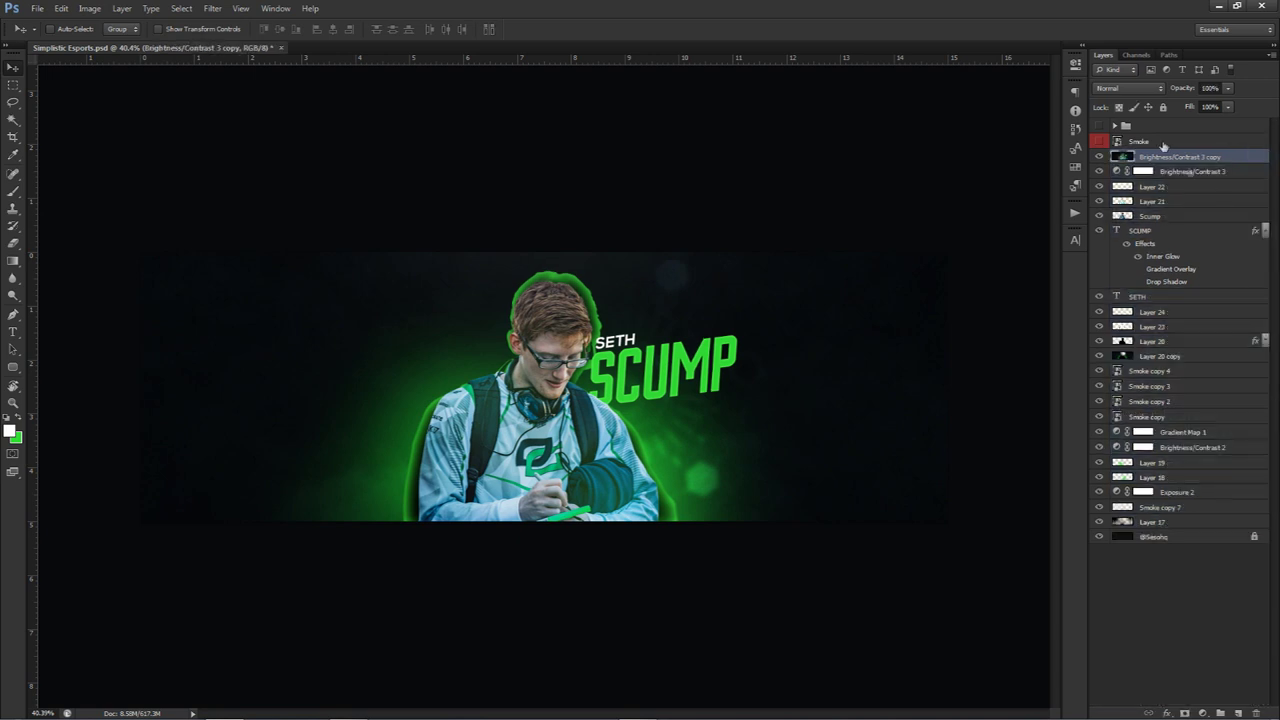
Set the merged copy layer to Multiply blend mode at 20% opacity.
{"action": "left_click", "coordinate": [1127, 88]}
{"action": "left_click", "coordinate": [1104, 145]}
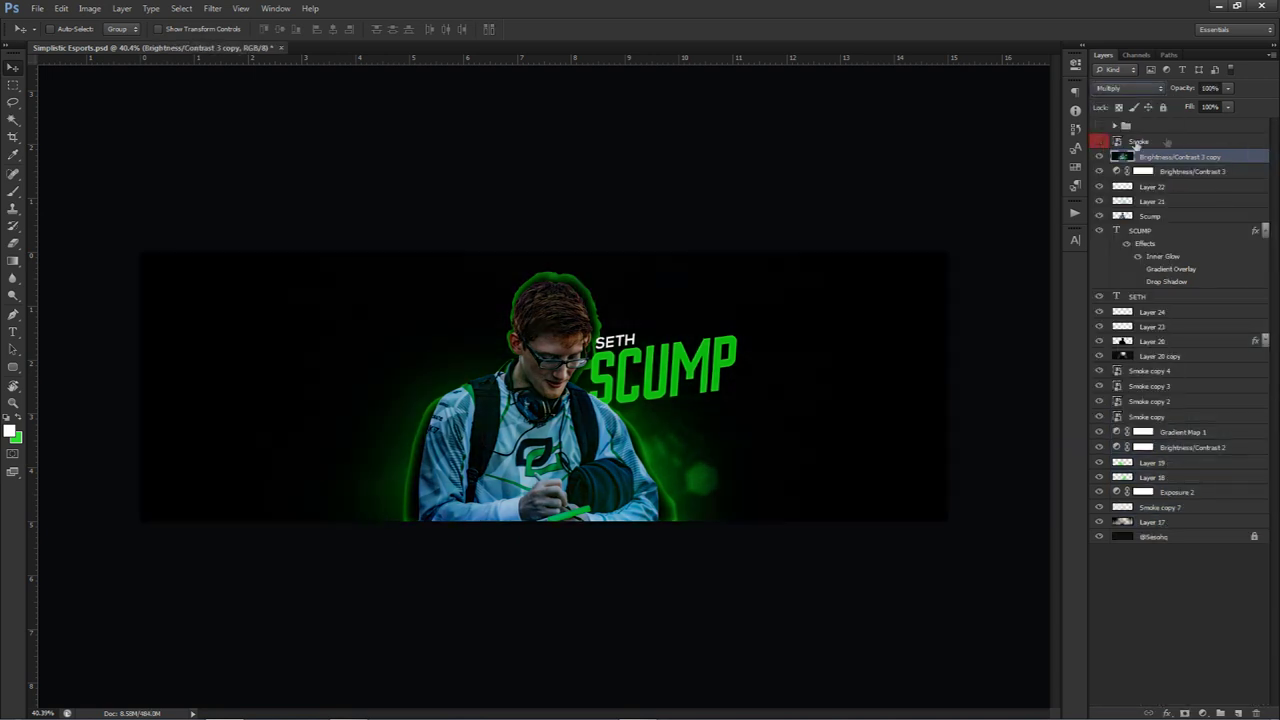
{"action": "left_click", "coordinate": [1209, 88]}
{"action": "type", "text": "15"}
{"action": "key", "text": "Return"}
{"action": "left_click", "coordinate": [1212, 88]}
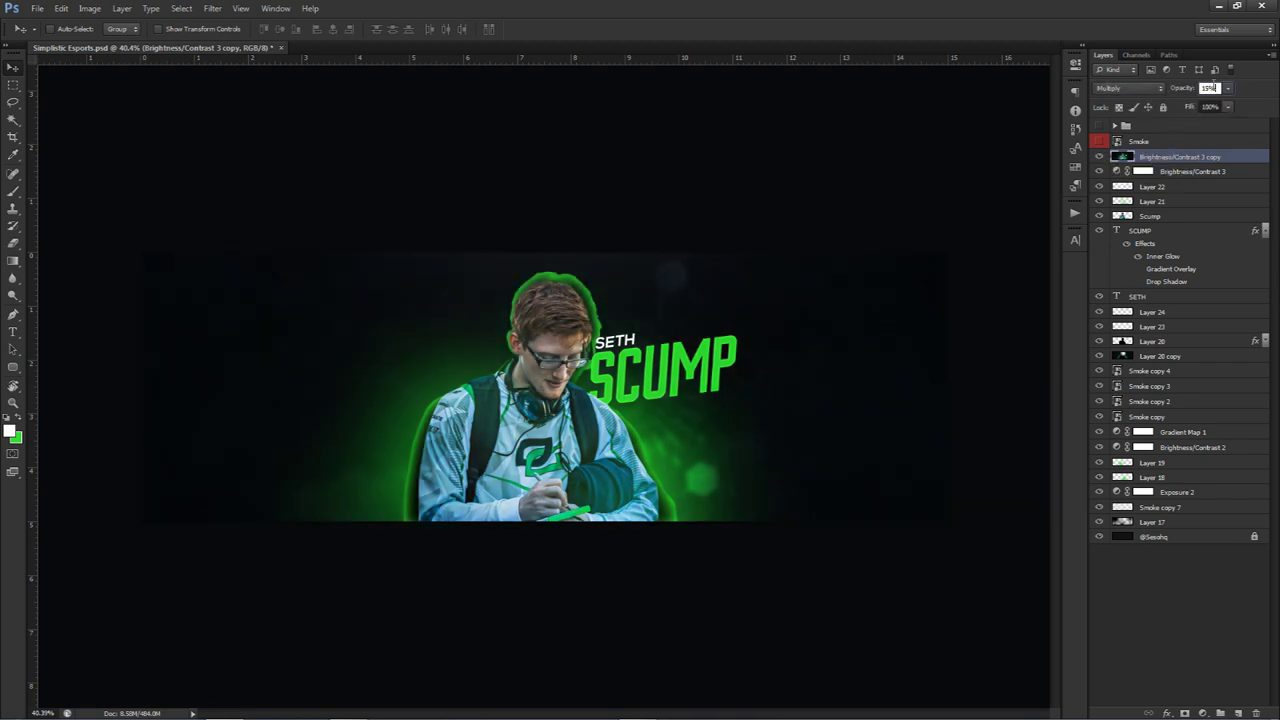
{"action": "type", "text": "20"}
{"action": "key", "text": "Return"}
Erase the merged Multiply layer over the player with a soft eraser of about 1314 px, comparing with the layer hidden.
{"action": "key", "text": "e"}
{"action": "left_click_drag", "start_coordinate": [520, 372], "coordinate": [624, 372]}
{"action": "mouse_move", "coordinate": [510, 461]}
{"action": "left_mouse_down"}
{"action": "mouse_move", "coordinate": [489, 458]}
{"action": "mouse_move", "coordinate": [500, 370]}
{"action": "mouse_move", "coordinate": [340, 485]}
{"action": "left_mouse_up"}
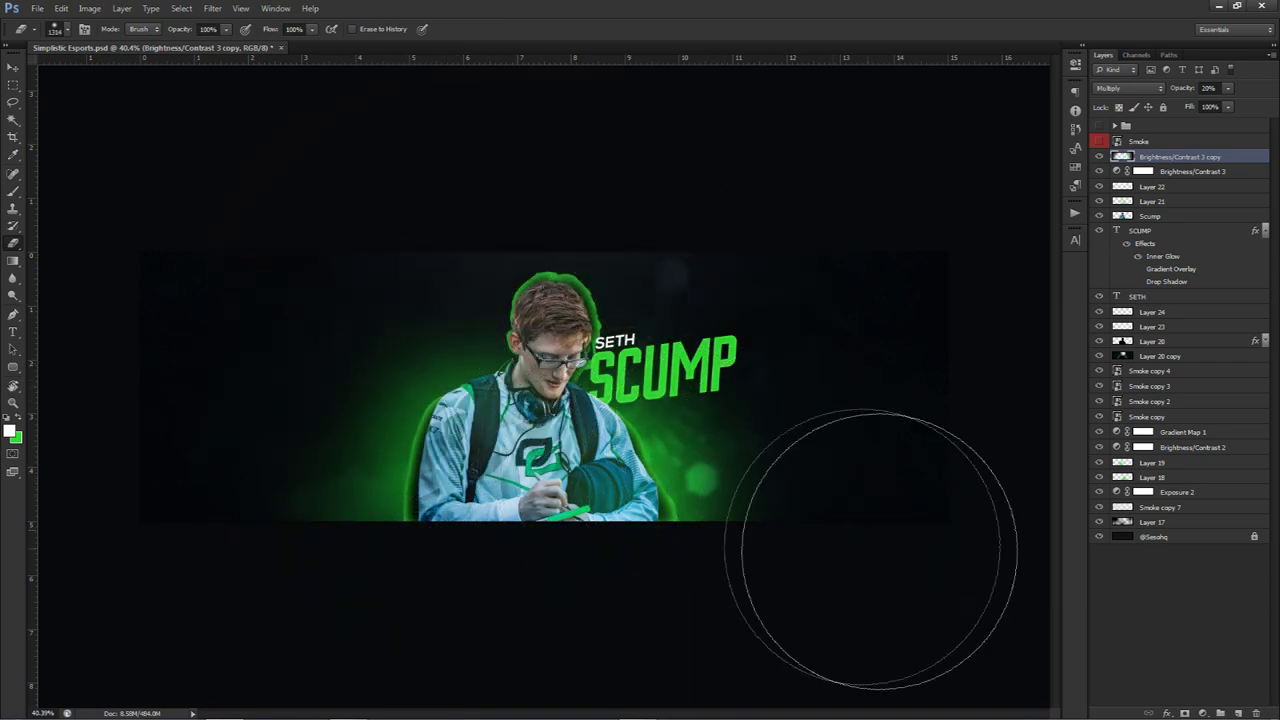
{"action": "left_click", "coordinate": [1099, 157]}
{"action": "left_click", "coordinate": [1099, 157]}
{"action": "key", "text": "v"}
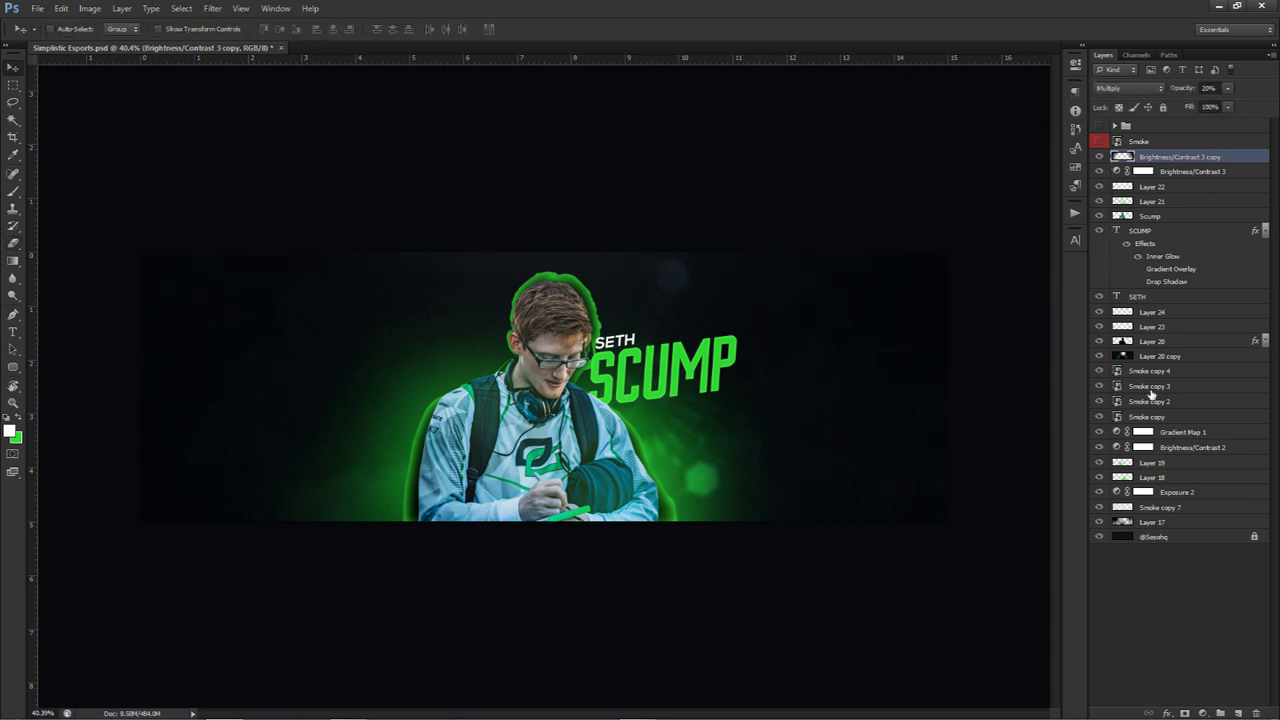
Add a layer above Layer 20 copy and stamp green particles around the player with a particle brush of about 793 px.
{"action": "left_click", "coordinate": [1152, 356]}
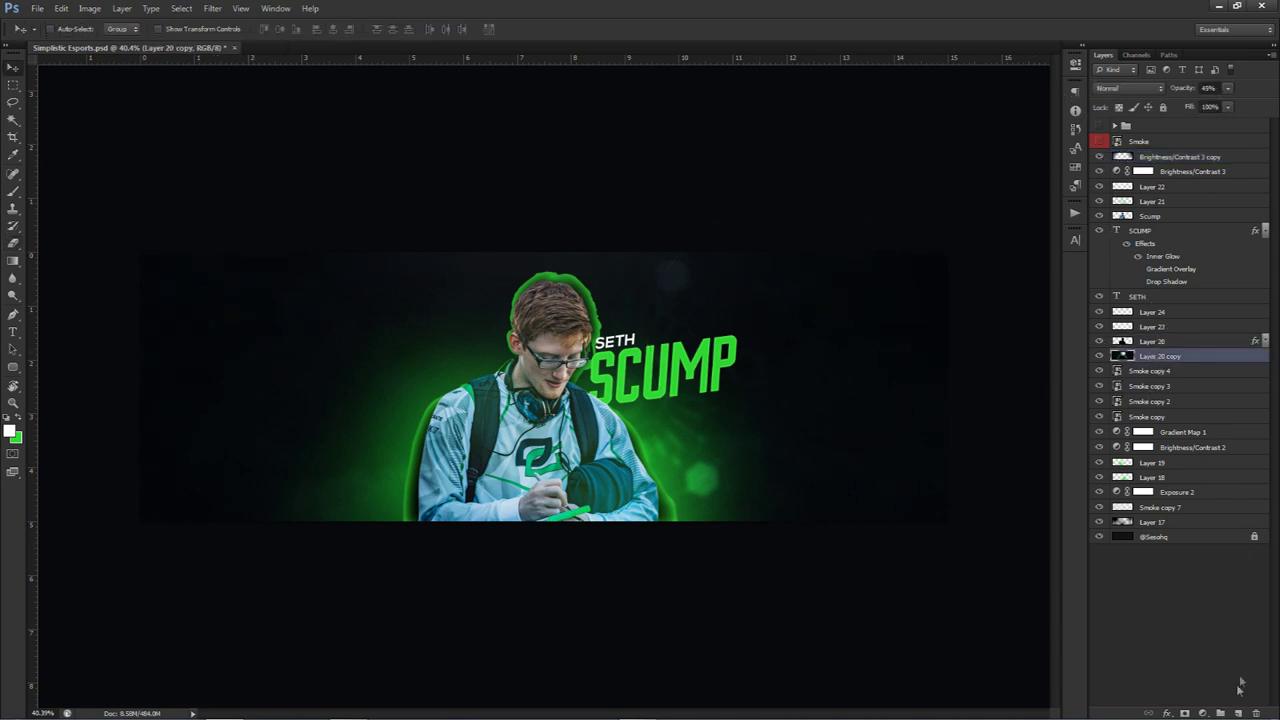
{"action": "left_click", "coordinate": [1236, 713]}
{"action": "key", "text": "b"}
{"action": "right_click", "coordinate": [741, 465]}
{"action": "left_click", "coordinate": [758, 603]}
{"action": "left_click", "coordinate": [799, 600]}
{"action": "left_click_drag", "start_coordinate": [655, 442], "coordinate": [560, 442]}
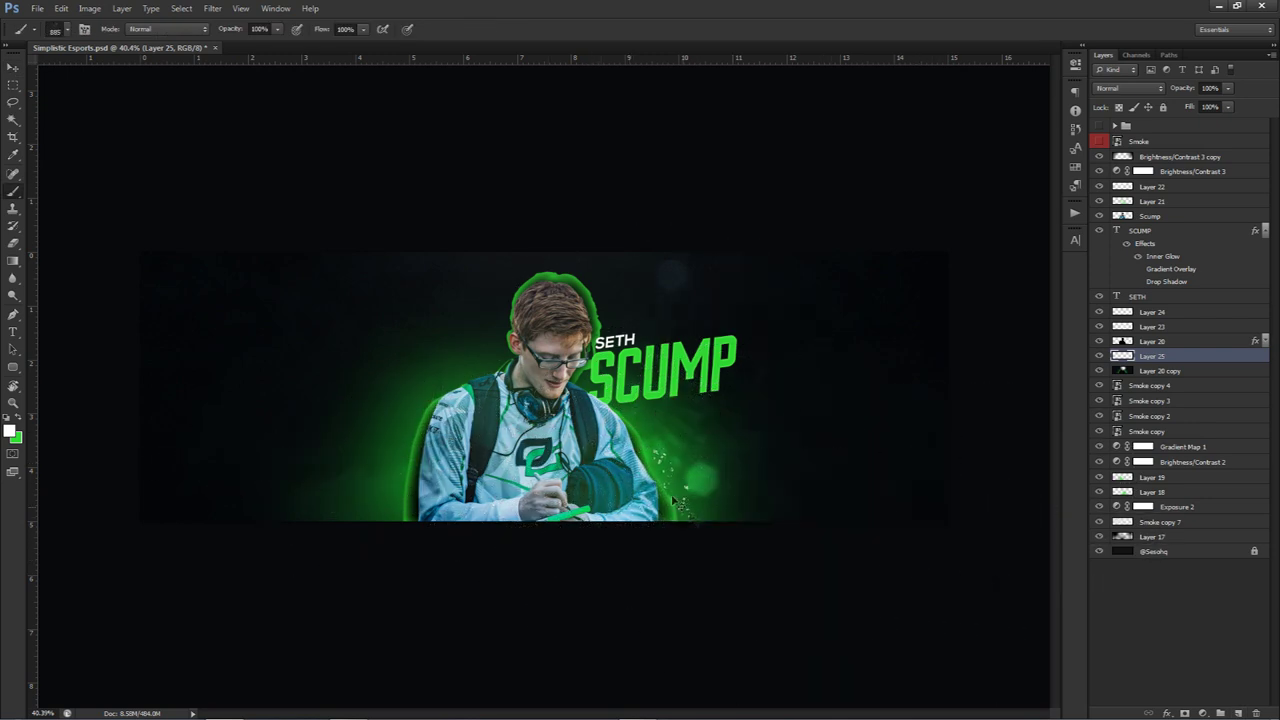
{"action": "left_click", "coordinate": [652, 382], "text": "alt"}
{"action": "right_click", "coordinate": [612, 480]}
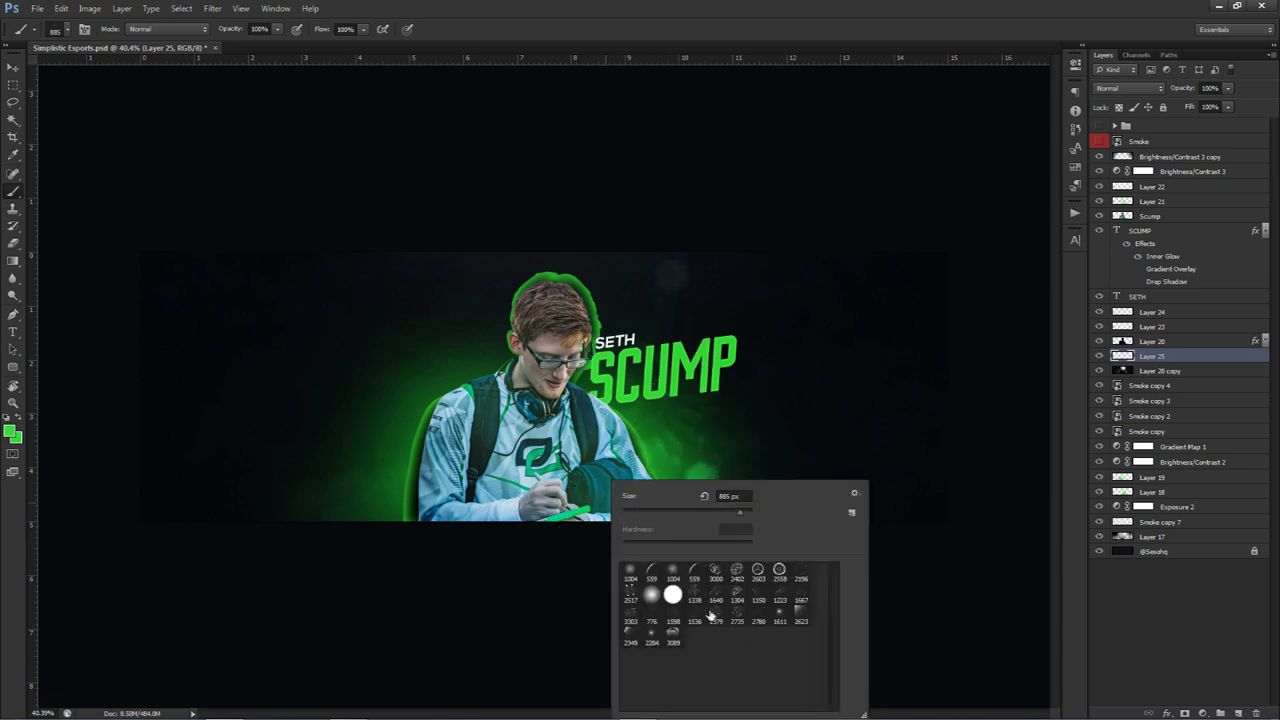
{"action": "left_click", "coordinate": [750, 598]}
{"action": "left_click_drag", "start_coordinate": [738, 429], "coordinate": [652, 429]}
{"action": "left_click", "coordinate": [464, 535]}
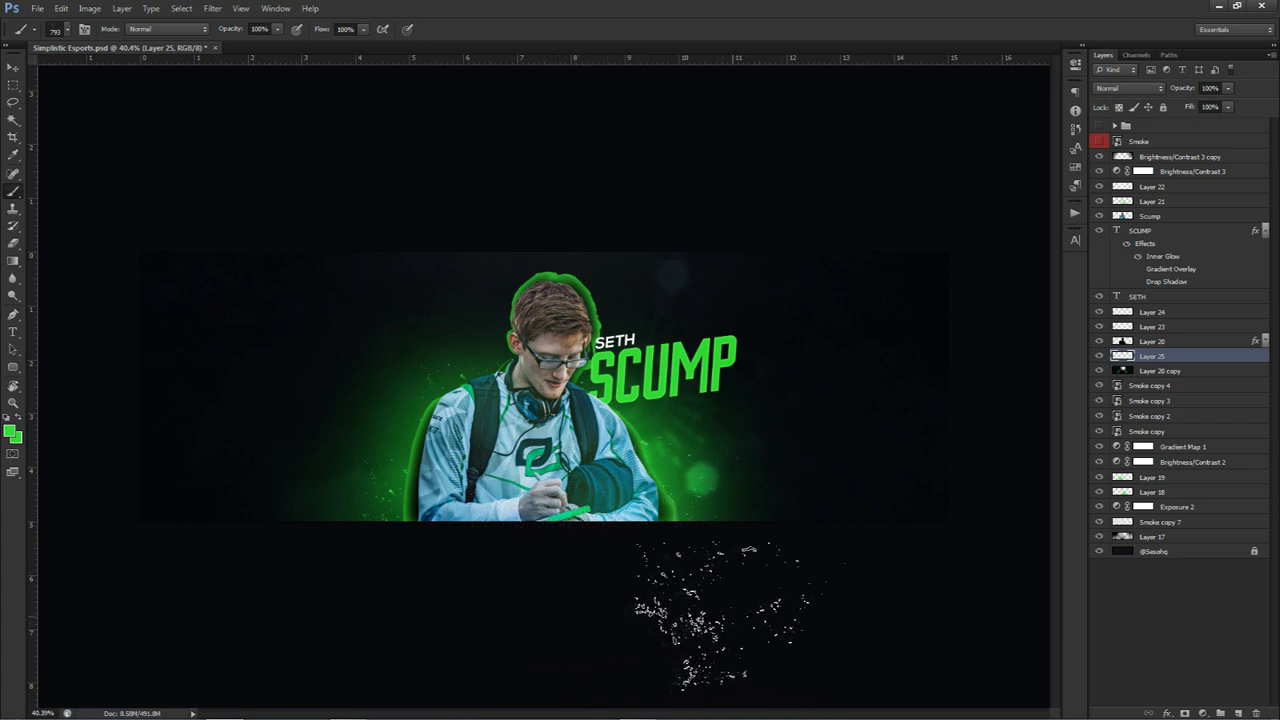
Add another layer above the green particles and sample white from the SETH text as the brush colour.
{"action": "left_click", "coordinate": [1239, 712]}
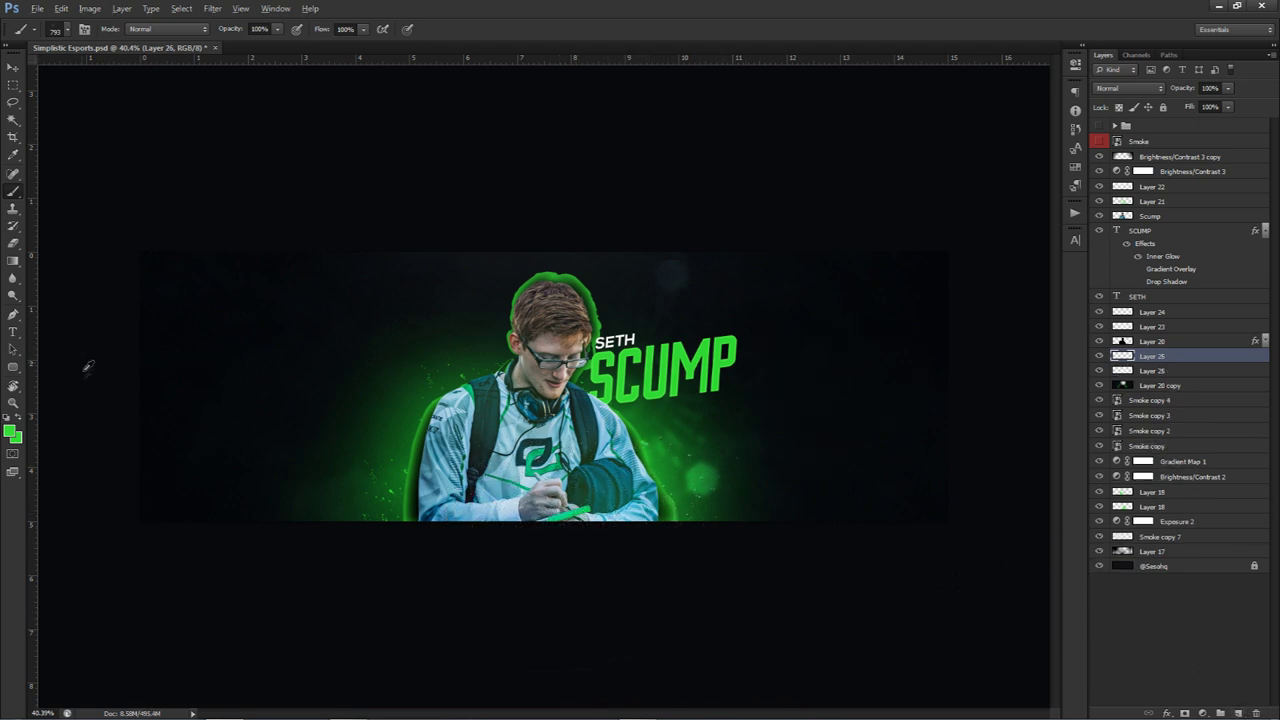
{"action": "left_click", "coordinate": [634, 339], "text": "alt"}
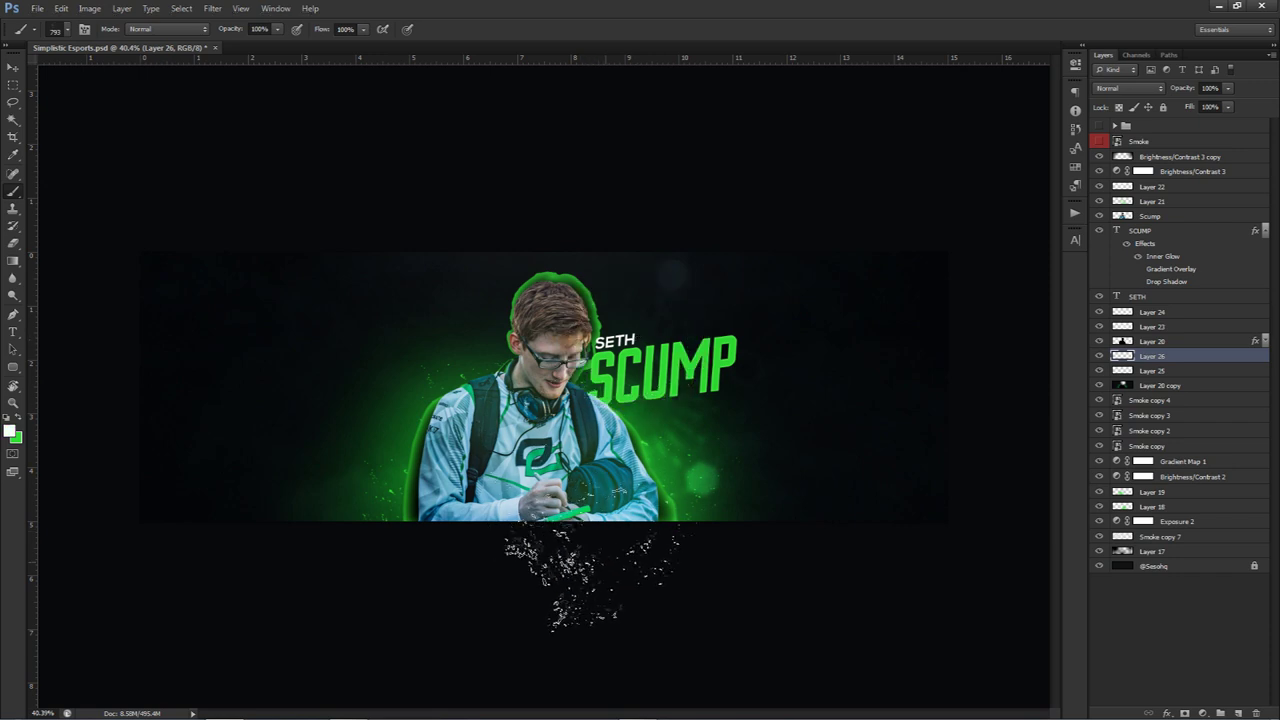
{"action": "left_click", "coordinate": [530, 493]}
{"action": "left_click", "coordinate": [480, 490]}
{"action": "key", "text": "ctrl+z"}
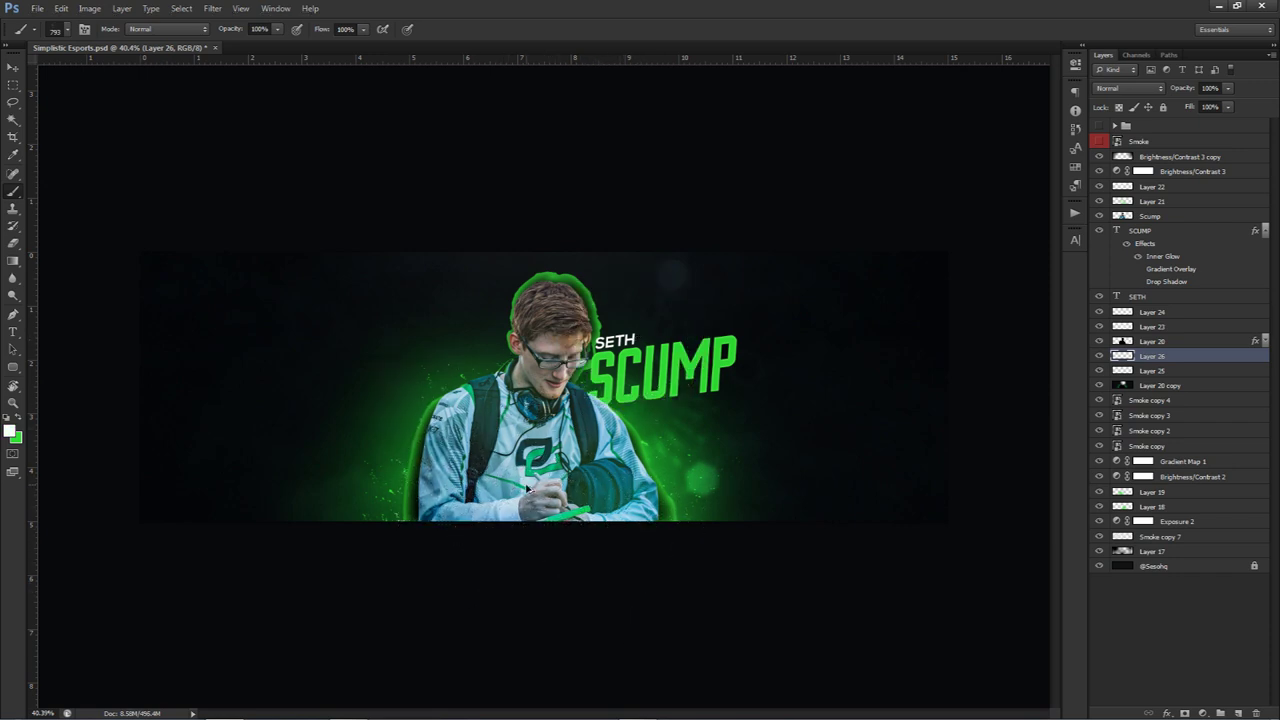
Choose a different particle brush, size it to about 751 px and stamp white particles beside the player's sleeve on Layer 26.
{"action": "right_click", "coordinate": [532, 483]}
{"action": "left_click", "coordinate": [659, 613]}
{"action": "left_click", "coordinate": [720, 594]}
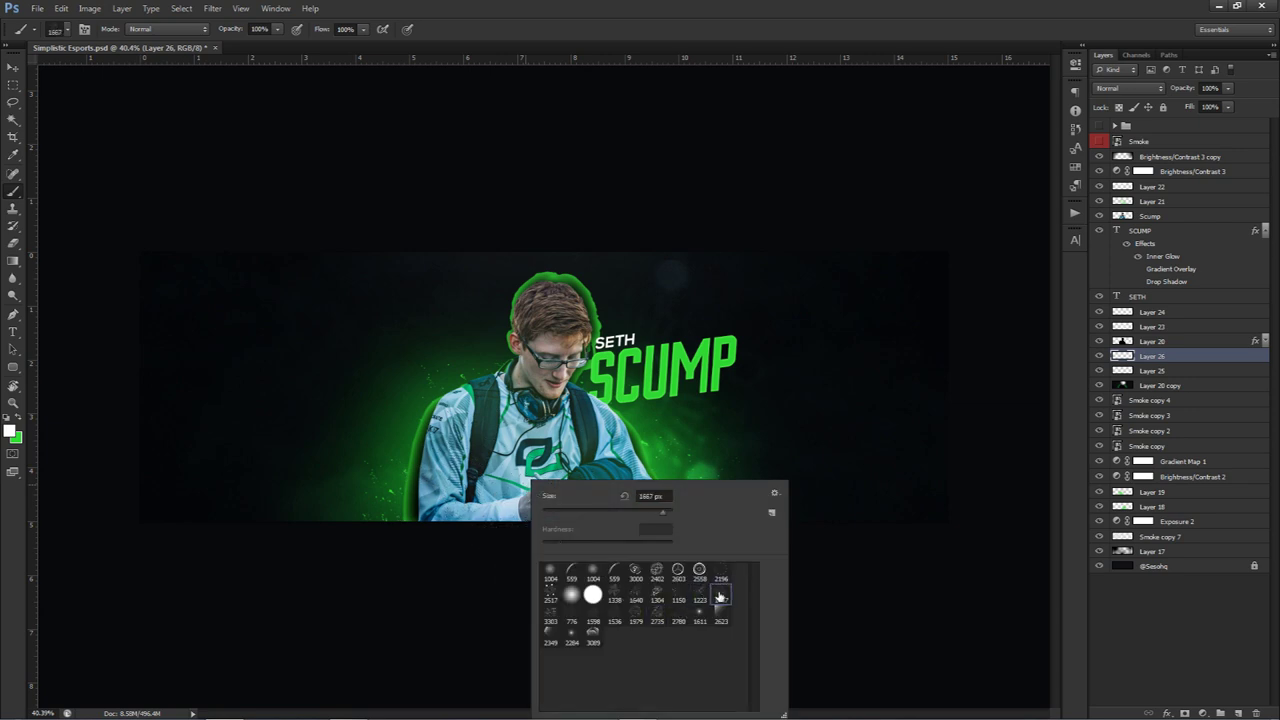
{"action": "key", "text": "Return"}
{"action": "right_click", "coordinate": [609, 558]}
{"action": "left_click", "coordinate": [630, 616]}
{"action": "right_click", "coordinate": [560, 477], "text": "alt"}
{"action": "right_click", "coordinate": [583, 515]}
{"action": "left_click", "coordinate": [600, 588]}
{"action": "left_click", "coordinate": [625, 586]}
{"action": "right_click", "coordinate": [565, 458], "text": "alt"}
{"action": "left_click", "coordinate": [449, 470]}
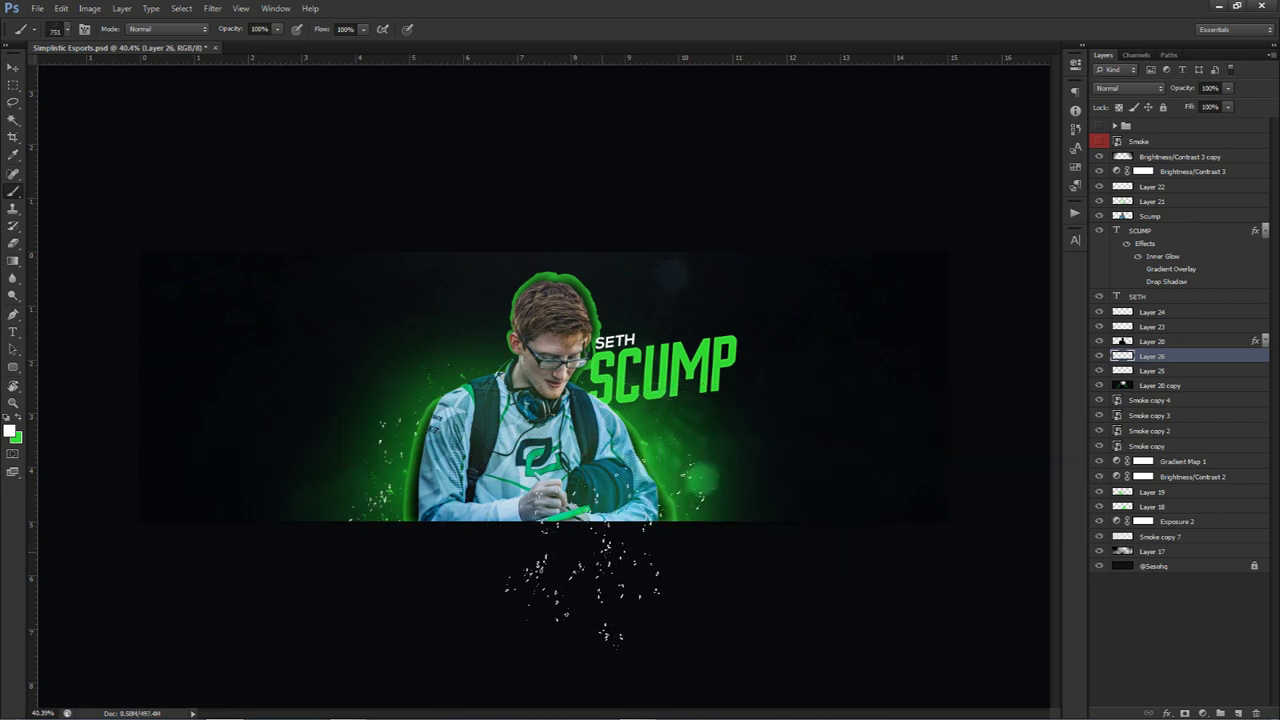
Set the white particle layer to Overlay blend mode and nudge it slightly.
{"action": "scroll", "coordinate": [668, 487], "scroll_direction": "up", "scroll_amount": 1}
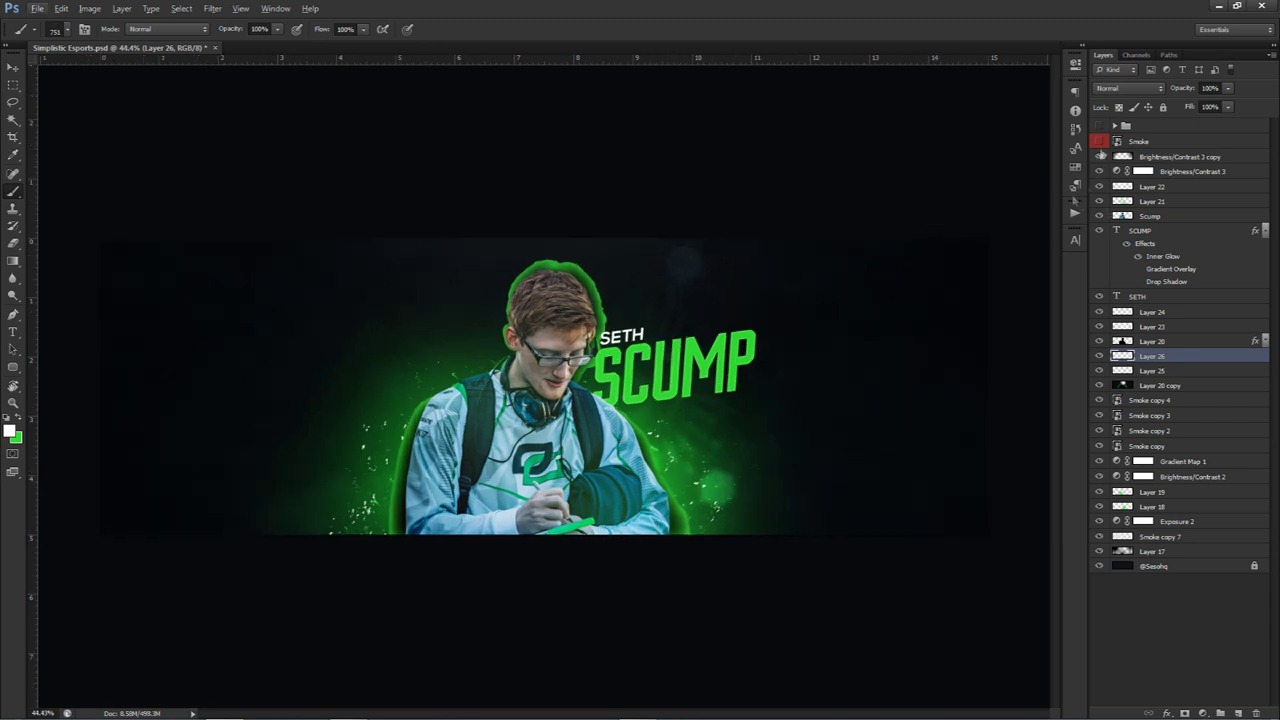
{"action": "left_click", "coordinate": [1130, 88]}
{"action": "left_click", "coordinate": [1130, 250]}
{"action": "key", "text": "v"}
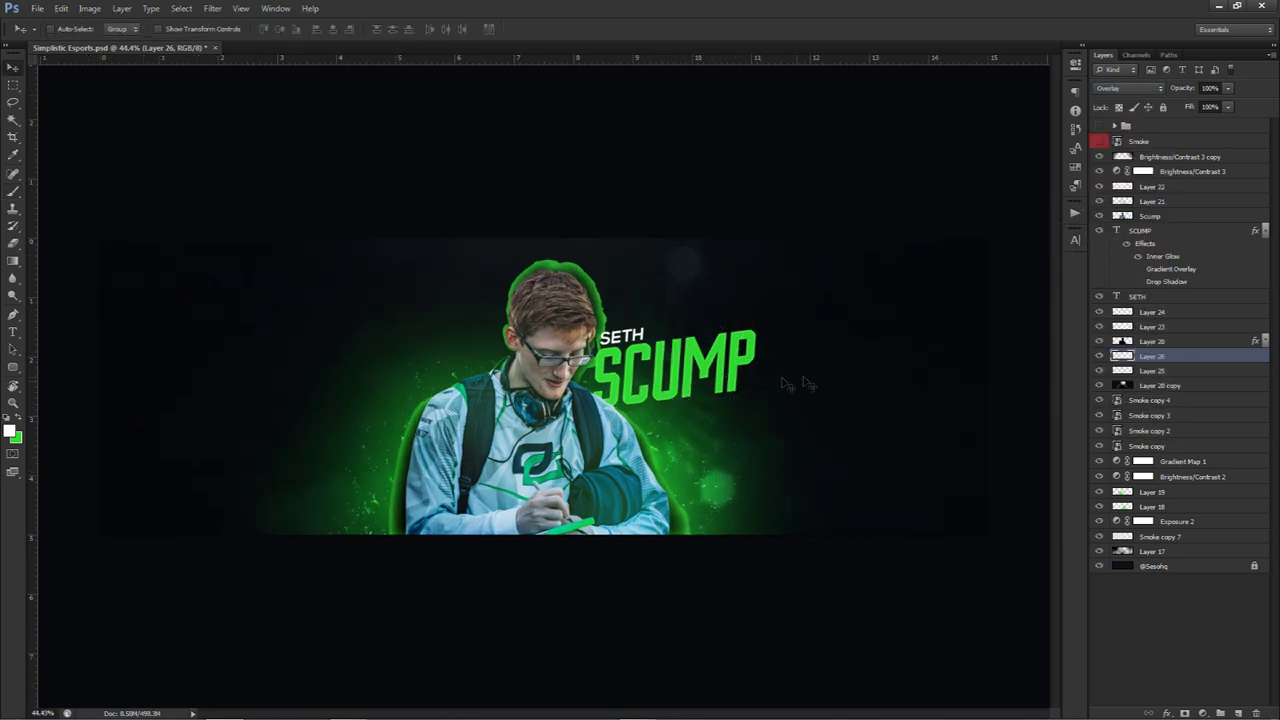
{"action": "left_click_drag", "start_coordinate": [781, 360], "coordinate": [789, 356]}
Choose another blend mode for the white particle layer and lower its opacity.
{"action": "left_click", "coordinate": [1128, 88]}
{"action": "left_click", "coordinate": [1130, 112]}
{"action": "left_click_drag", "start_coordinate": [1228, 88], "coordinate": [1172, 100]}
{"action": "left_click_drag", "start_coordinate": [1177, 107], "coordinate": [1173, 106]}
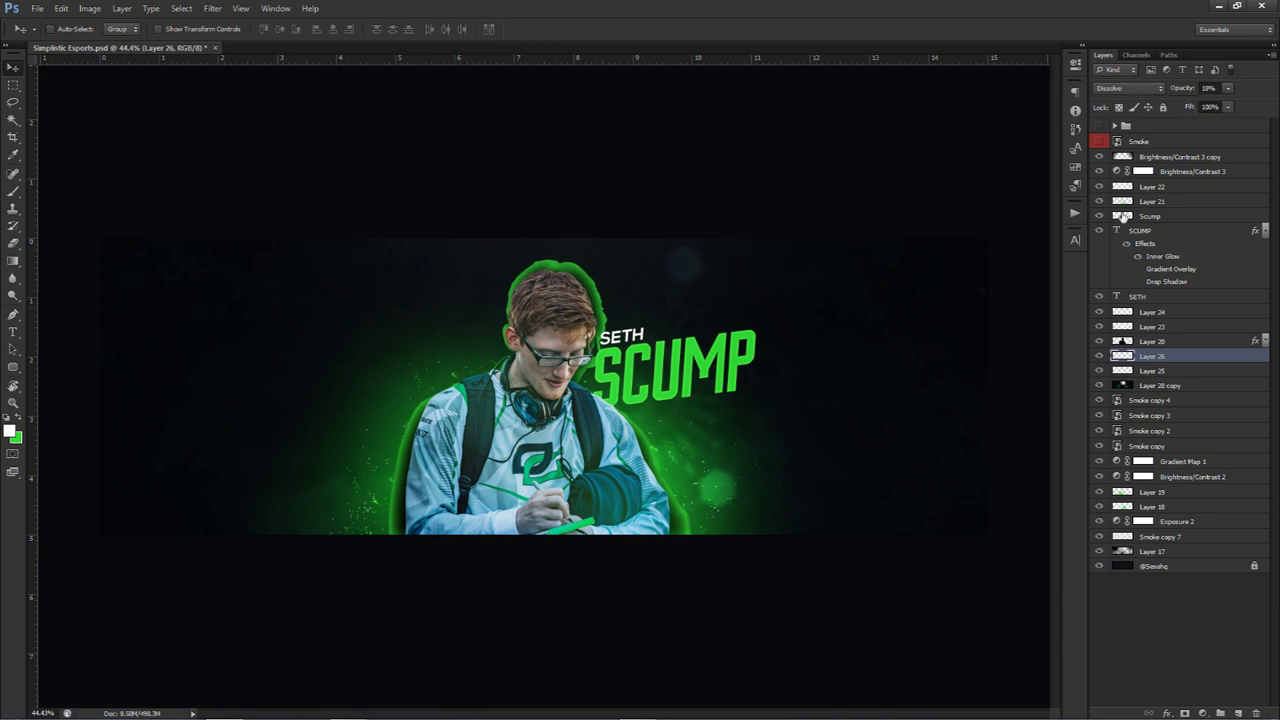
Add a layer above the merged Multiply layer and draw a narrow vertical white bar in the empty area beside the player.
{"action": "left_click", "coordinate": [1265, 230]}
{"action": "left_click", "coordinate": [1164, 162]}
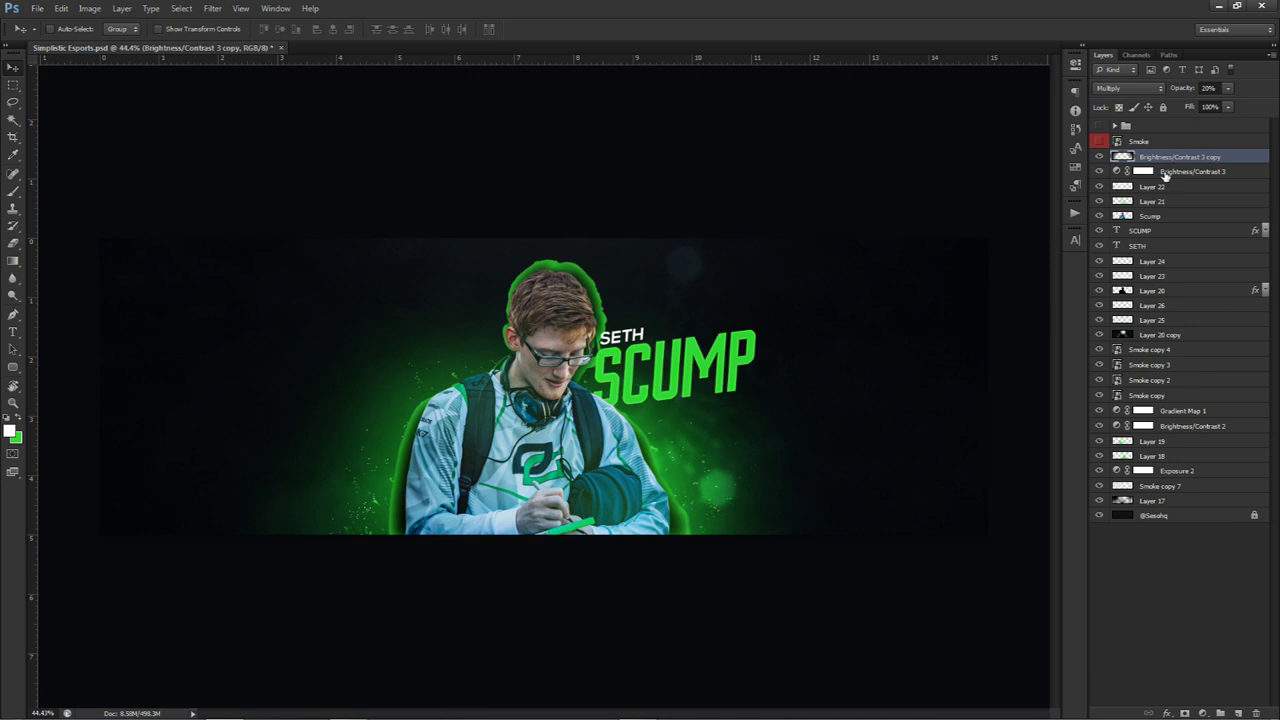
{"action": "left_click", "coordinate": [1237, 712]}
{"action": "key", "text": "m"}
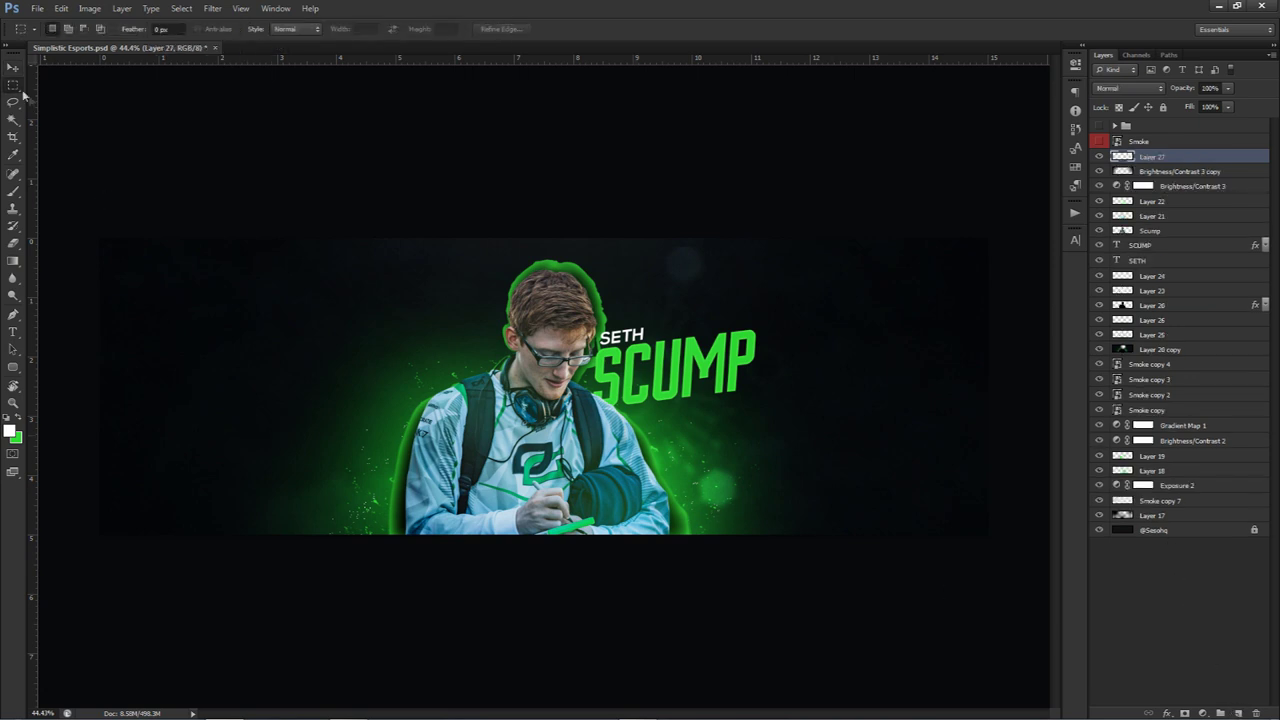
{"action": "right_click", "coordinate": [17, 87]}
{"action": "left_click", "coordinate": [39, 86]}
{"action": "left_click_drag", "start_coordinate": [189, 379], "coordinate": [195, 404]}
{"action": "key", "text": "alt+BackSpace"}
{"action": "key", "text": "ctrl+d"}
{"action": "key", "text": "v"}
Add the white text MLG.TV/ in Nexa Bold 8 pt beside the vertical bar.
{"action": "key", "text": "t"}
{"action": "scroll", "coordinate": [190, 414], "scroll_direction": "up", "scroll_amount": 3}
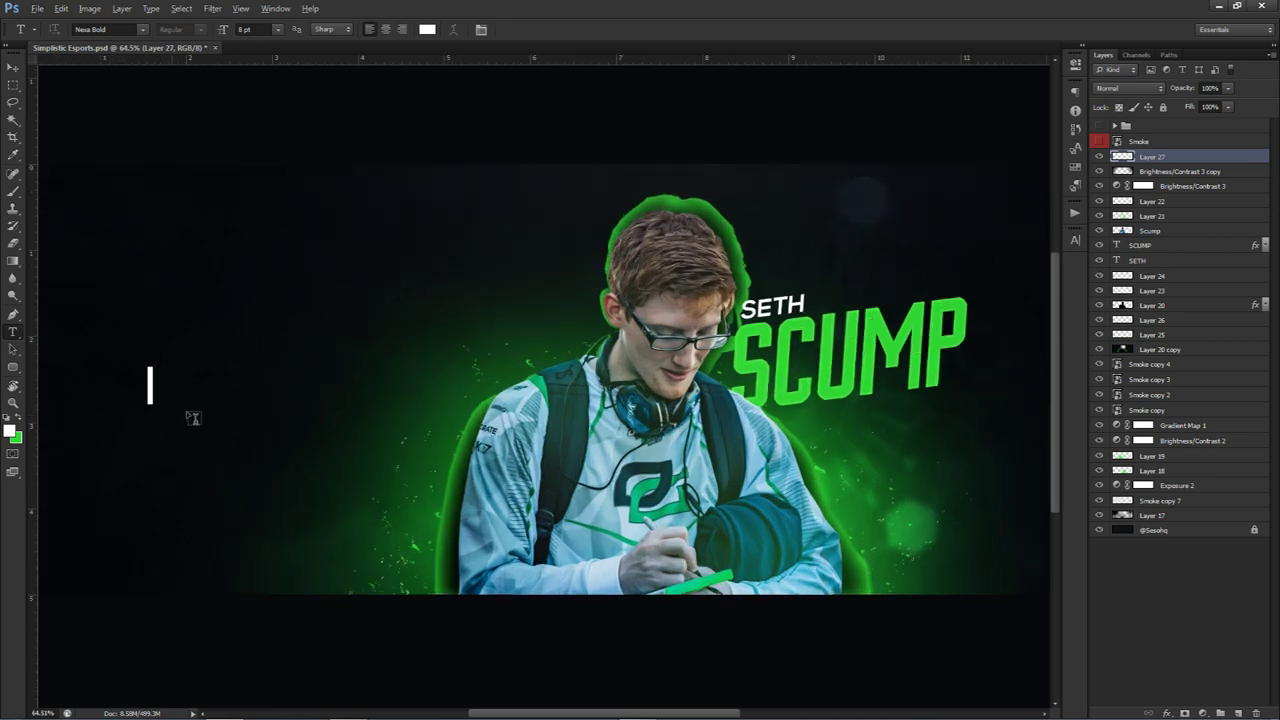
{"action": "left_click_drag", "start_coordinate": [177, 414], "coordinate": [286, 411]}
{"action": "left_click", "coordinate": [288, 377]}
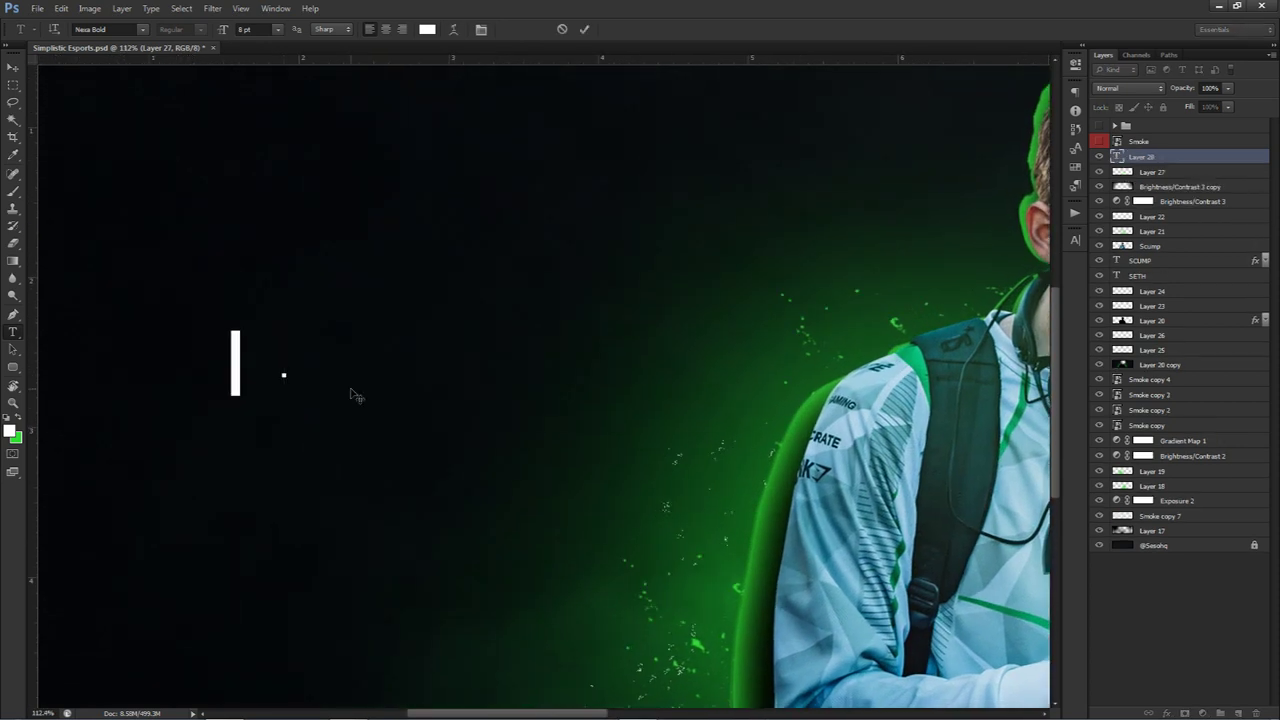
{"action": "type", "text": "MLG.TV/"}
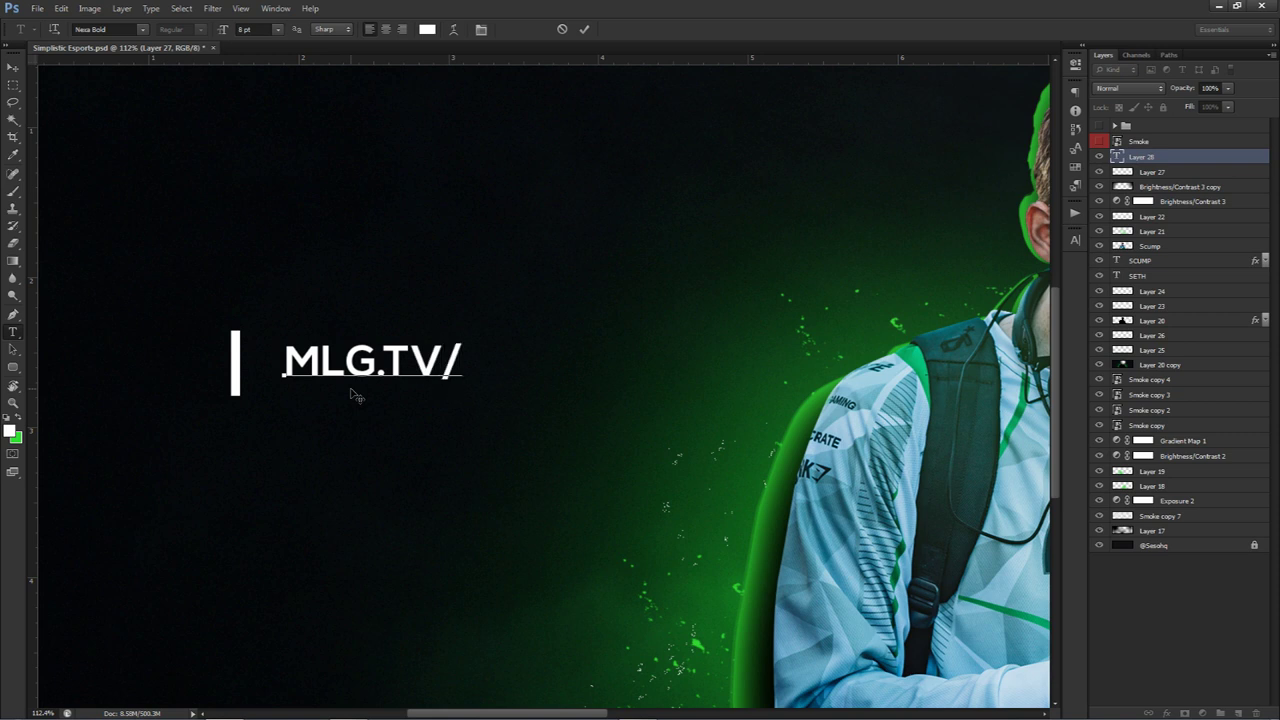
{"action": "left_click", "coordinate": [584, 30]}
{"action": "key", "text": "v"}
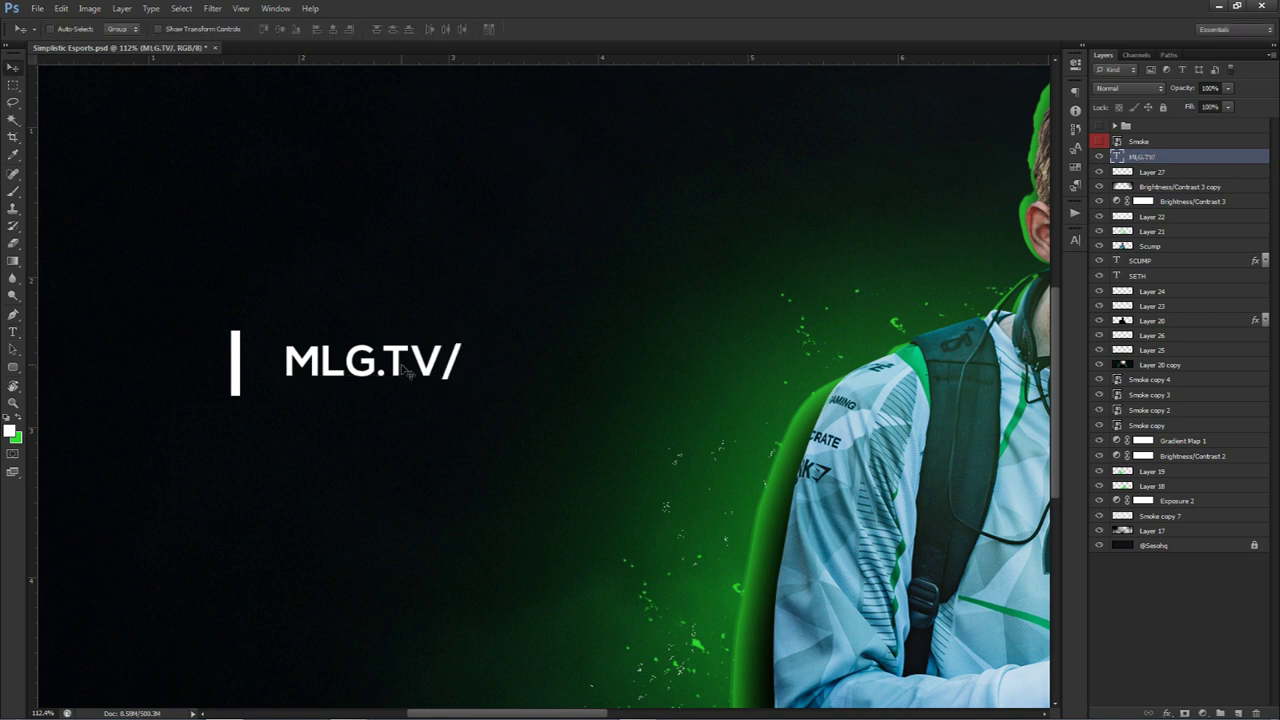
Scale the MLG.TV/ text down to about 4.65 pt next to the bar and duplicate it just below.
{"action": "key", "text": "ctrl+t"}
{"action": "left_click_drag", "start_coordinate": [466, 339], "coordinate": [335, 370]}
{"action": "key", "text": "Return"}
Replace the lower MLG.TV/ copy with SCUMP, enlarge it and position it directly beneath the MLG.TV/ line.
{"action": "key", "text": "t"}
{"action": "left_click", "coordinate": [334, 372]}
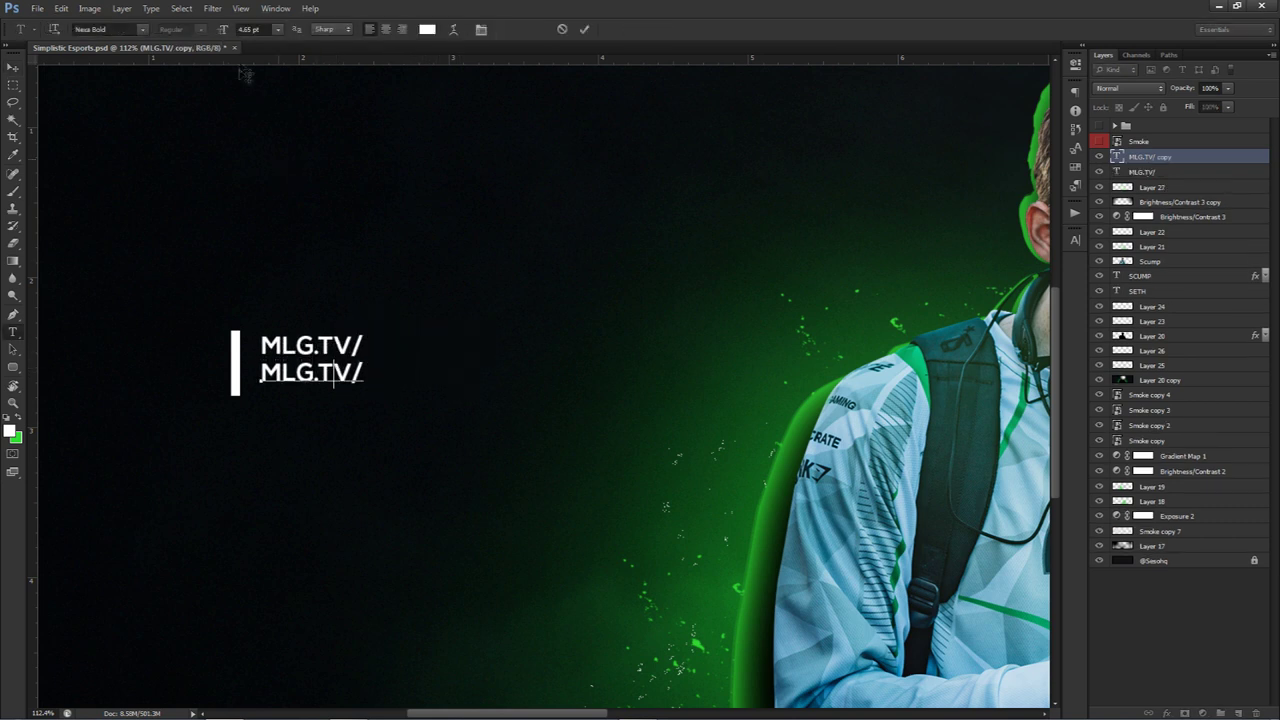
{"action": "key", "text": "ctrl+a"}
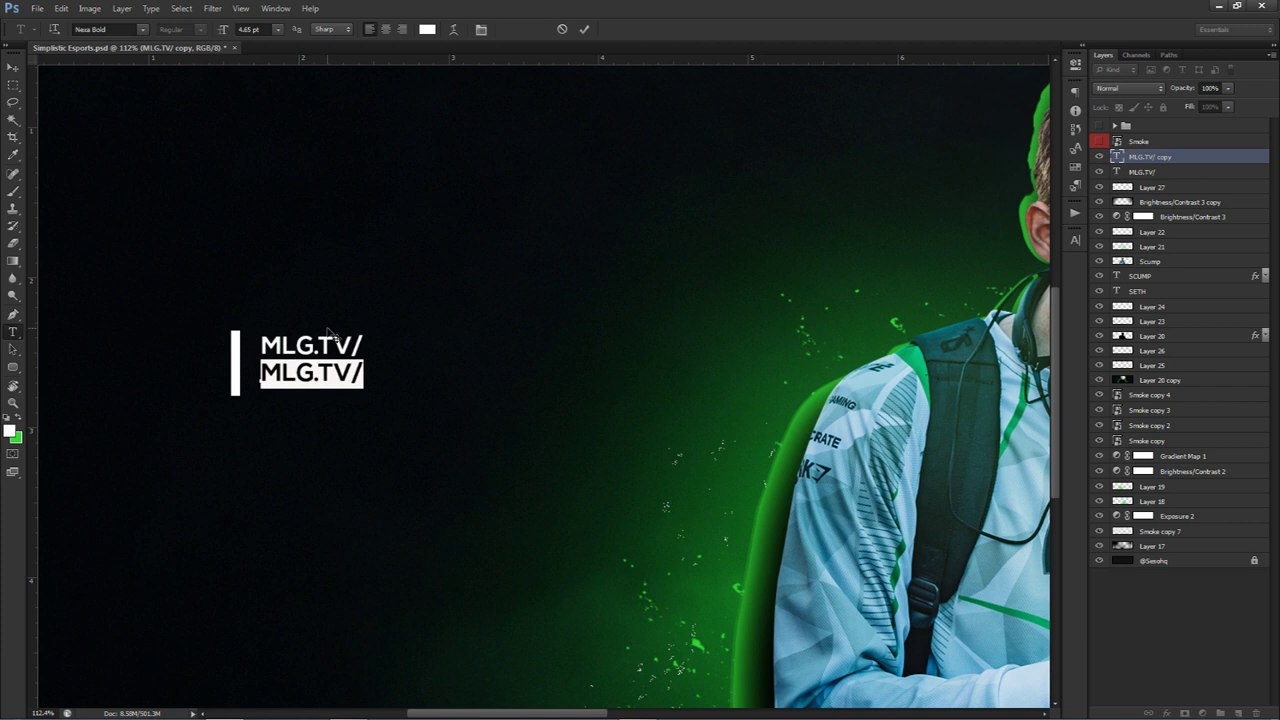
{"action": "type", "text": "SCUMP"}
{"action": "key", "text": "ctrl+a"}
{"action": "left_click", "coordinate": [254, 30]}
{"action": "scroll", "coordinate": [254, 30], "scroll_direction": "up", "scroll_amount": 6}
{"action": "scroll", "coordinate": [254, 30], "scroll_direction": "down", "scroll_amount": 1}
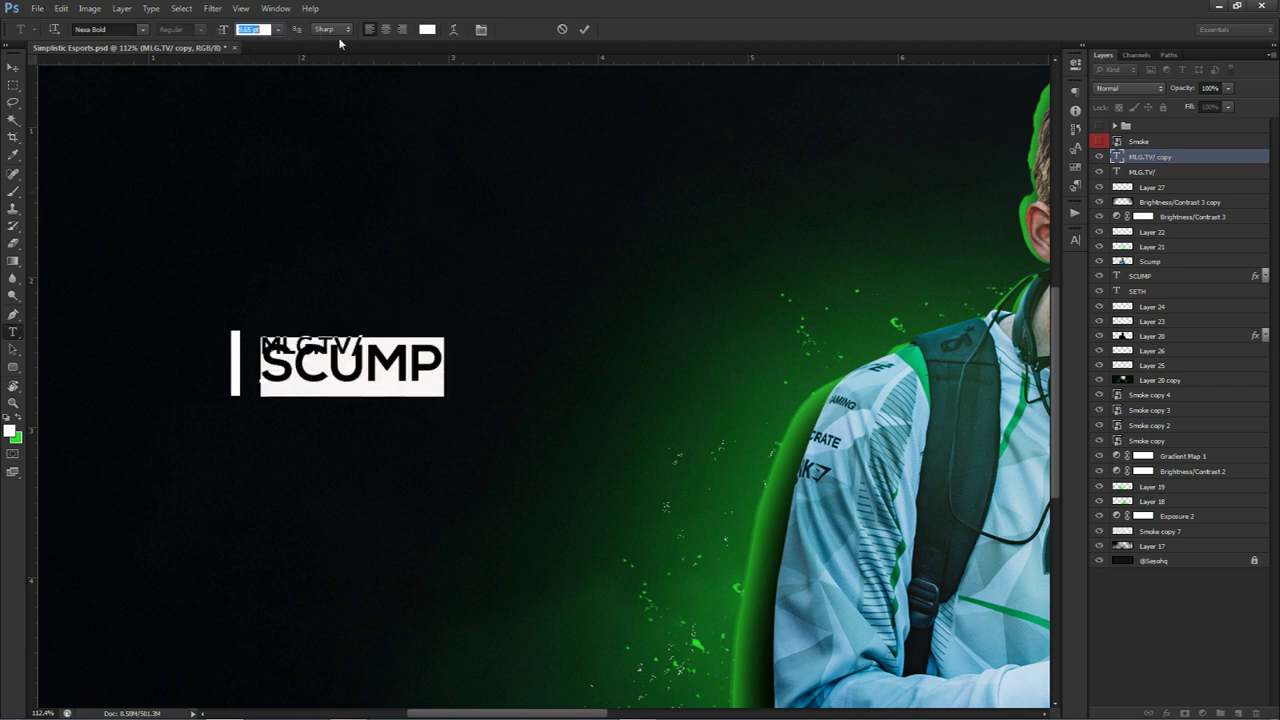
{"action": "left_click", "coordinate": [584, 29]}
{"action": "key", "text": "v"}
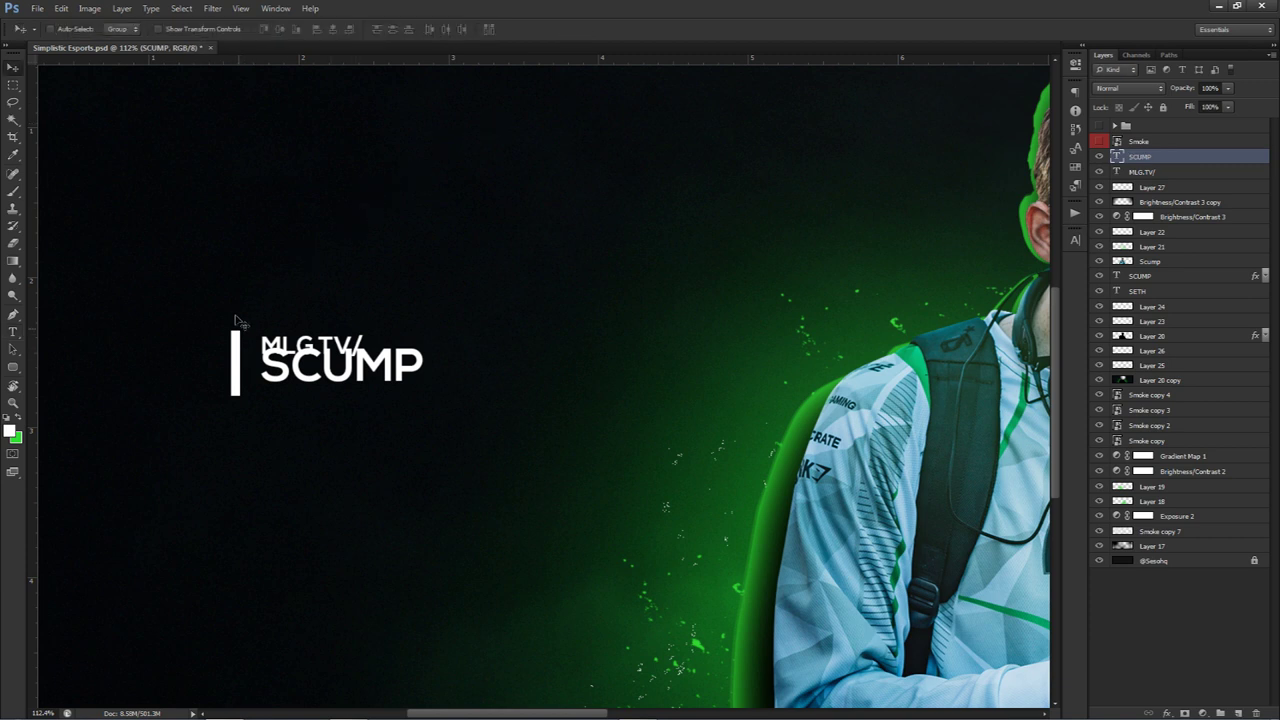
{"action": "left_click_drag", "start_coordinate": [303, 379], "coordinate": [298, 393]}
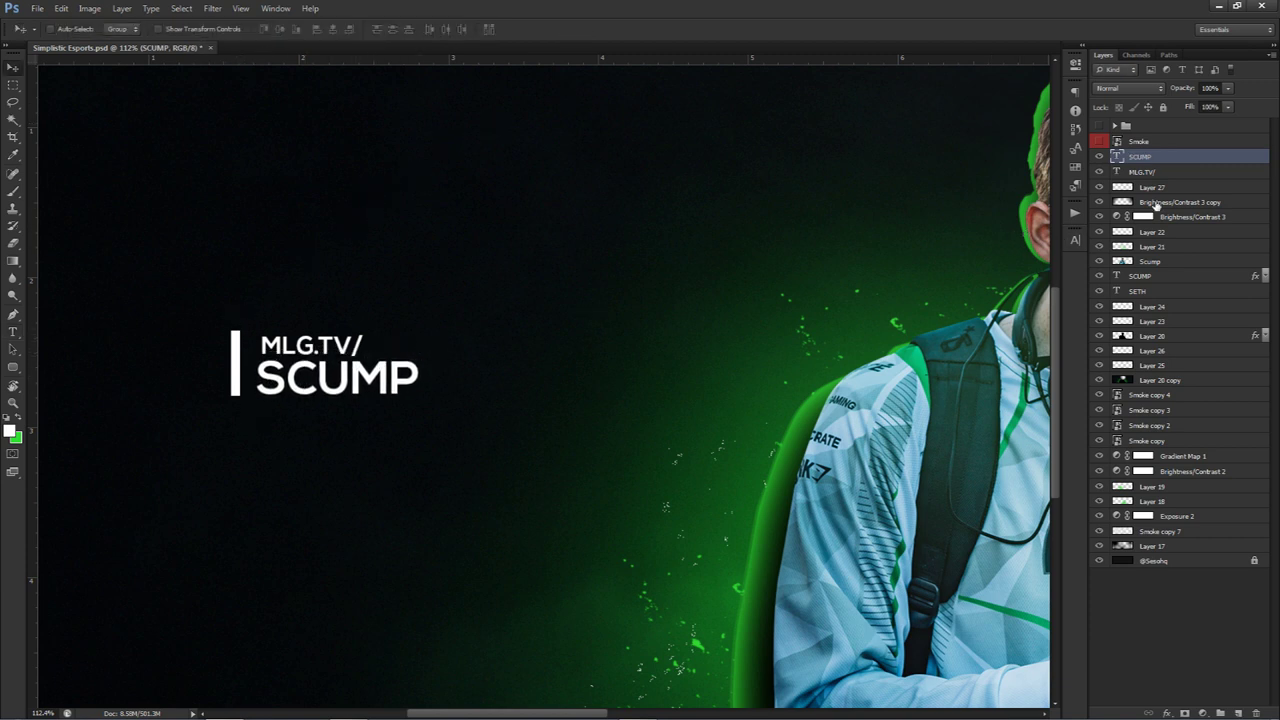
Nudge the MLG.TV/ text into line with SCUMP below it and reduce its font size to 3 pt.
{"action": "left_click", "coordinate": [1151, 176]}
{"action": "key", "text": "Down"}
{"action": "key", "text": "Left"}
{"action": "key", "text": "Left"}
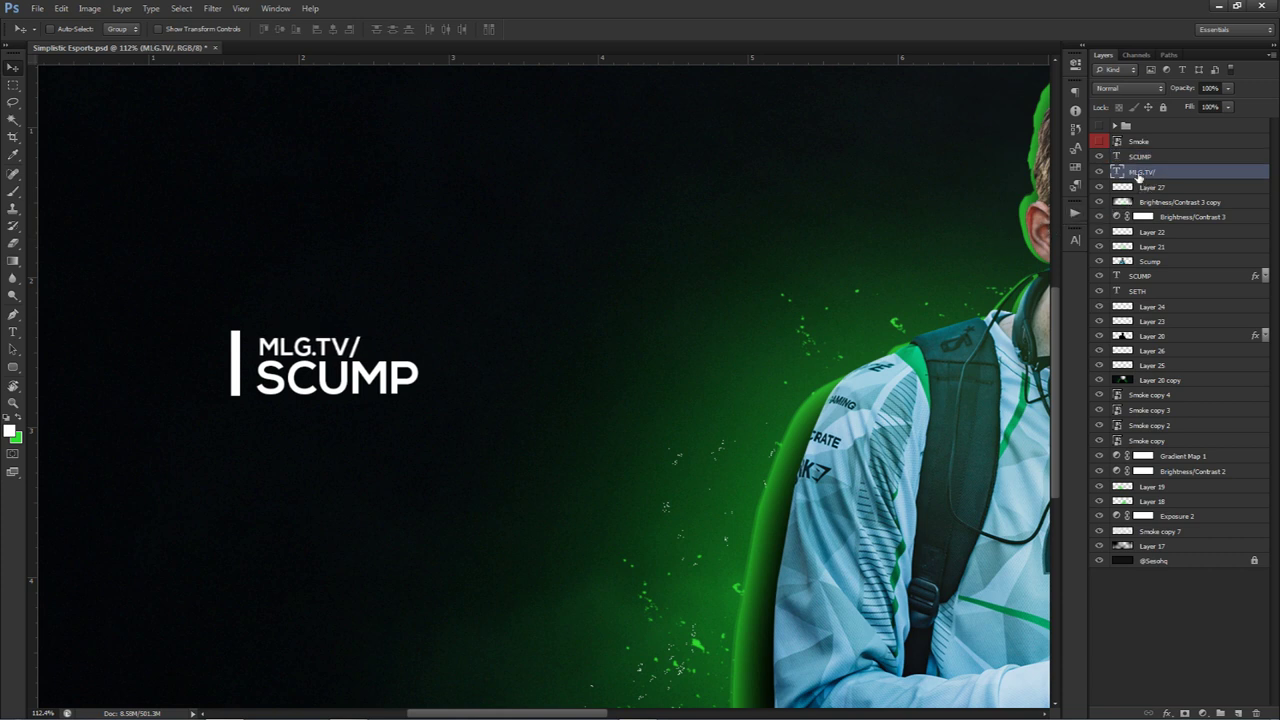
{"action": "key", "text": "t"}
{"action": "left_click", "coordinate": [257, 29]}
{"action": "left_click_drag", "start_coordinate": [243, 29], "coordinate": [224, 31]}
{"action": "key", "text": "BackSpace"}
{"action": "key", "text": "Return"}
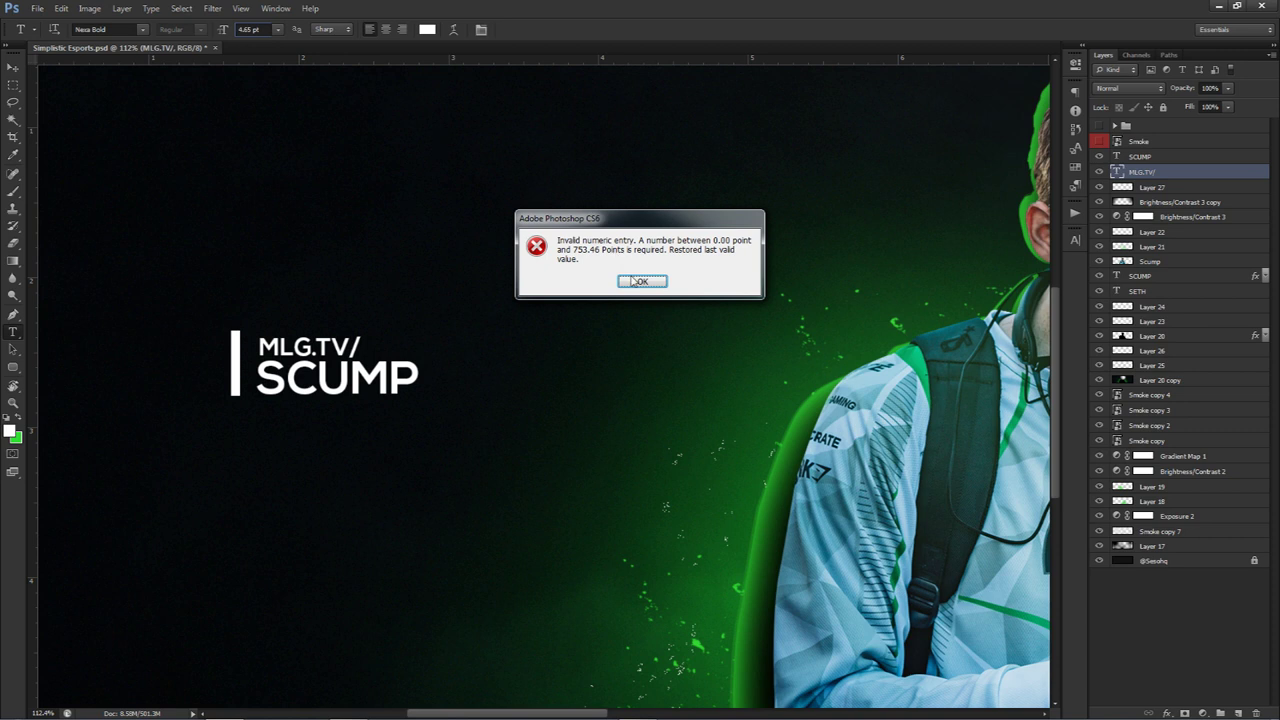
{"action": "left_click", "coordinate": [632, 280]}
{"action": "key", "text": "v"}
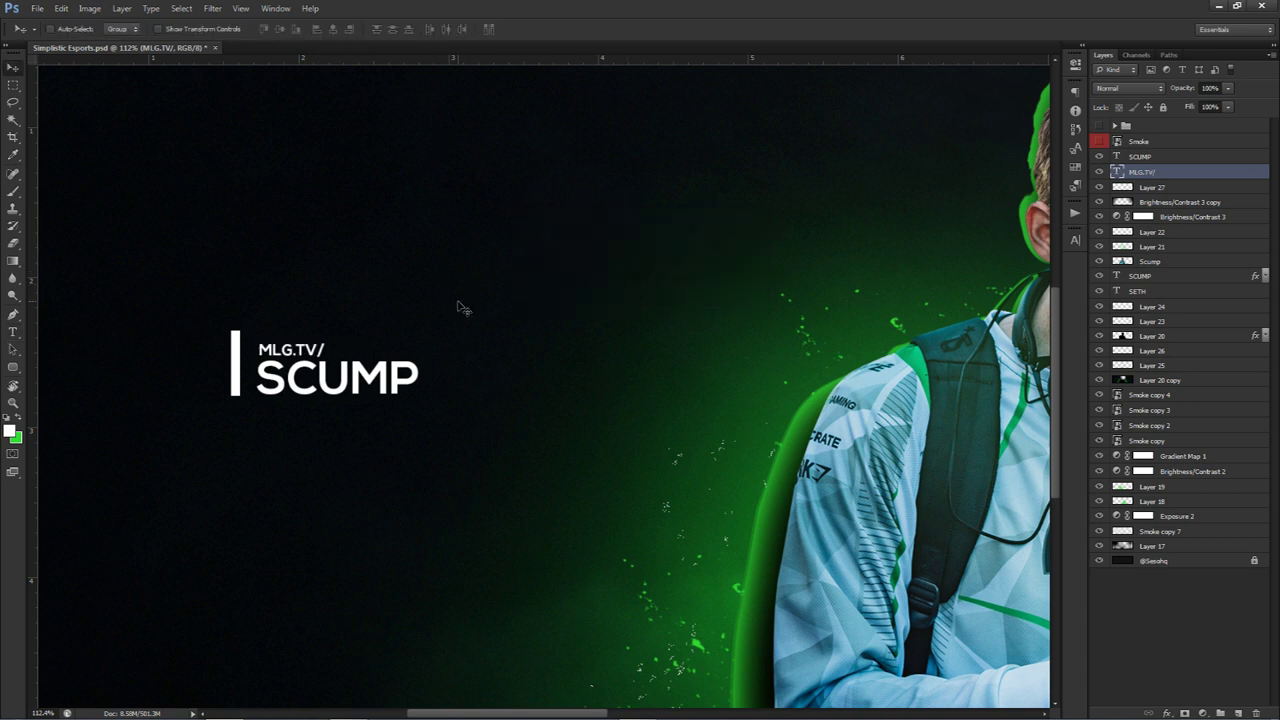
Shorten the white vertical bar to match the height of the two text lines and move it close beside them.
{"action": "left_click", "coordinate": [1150, 189]}
{"action": "key", "text": "ctrl+t"}
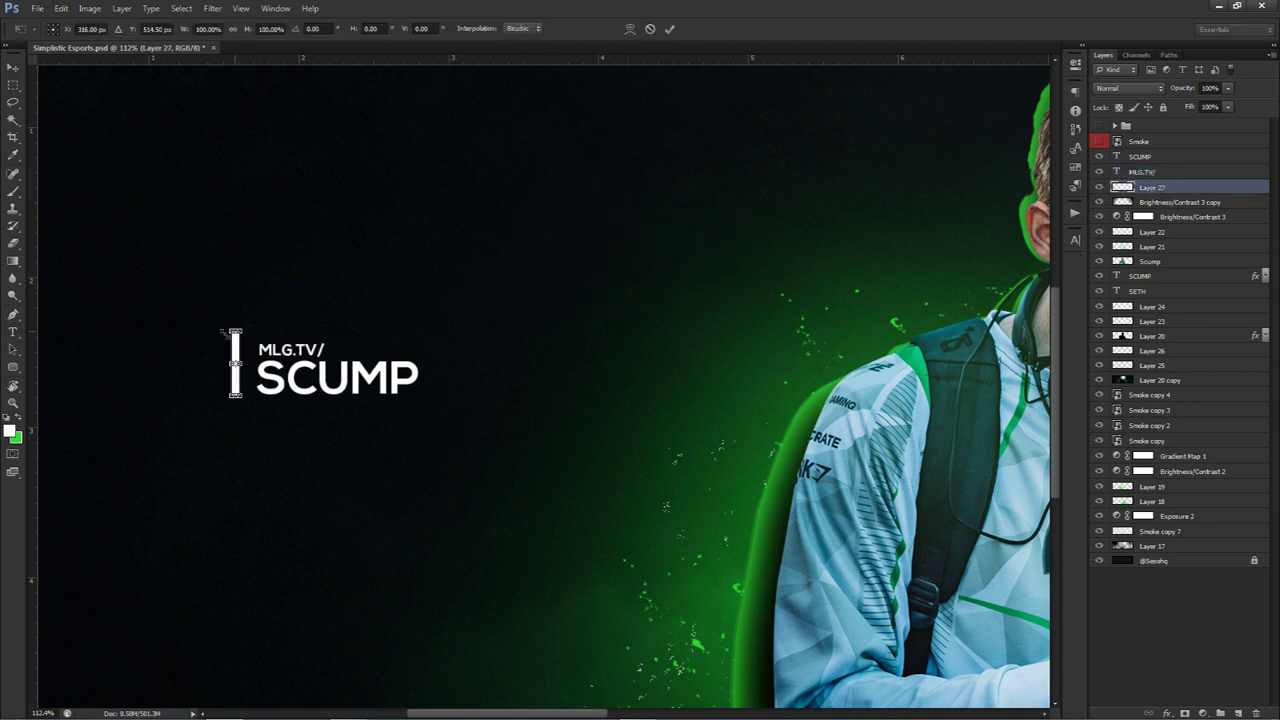
{"action": "scroll", "coordinate": [218, 340], "scroll_direction": "up", "scroll_amount": 3}
{"action": "key", "text": "Return"}
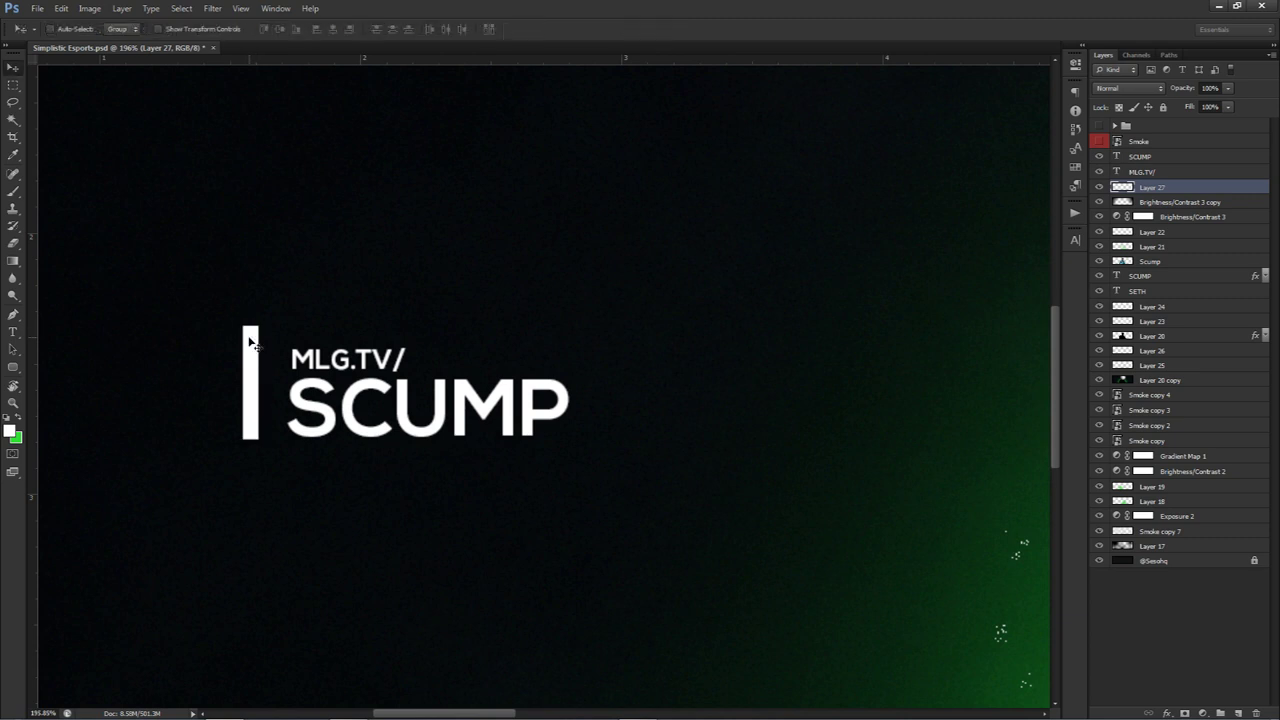
{"action": "key", "text": "ctrl+t"}
{"action": "left_click_drag", "start_coordinate": [251, 324], "coordinate": [318, 377]}
{"action": "key", "text": "Return"}
{"action": "scroll", "coordinate": [820, 306], "scroll_direction": "down", "scroll_amount": 3}
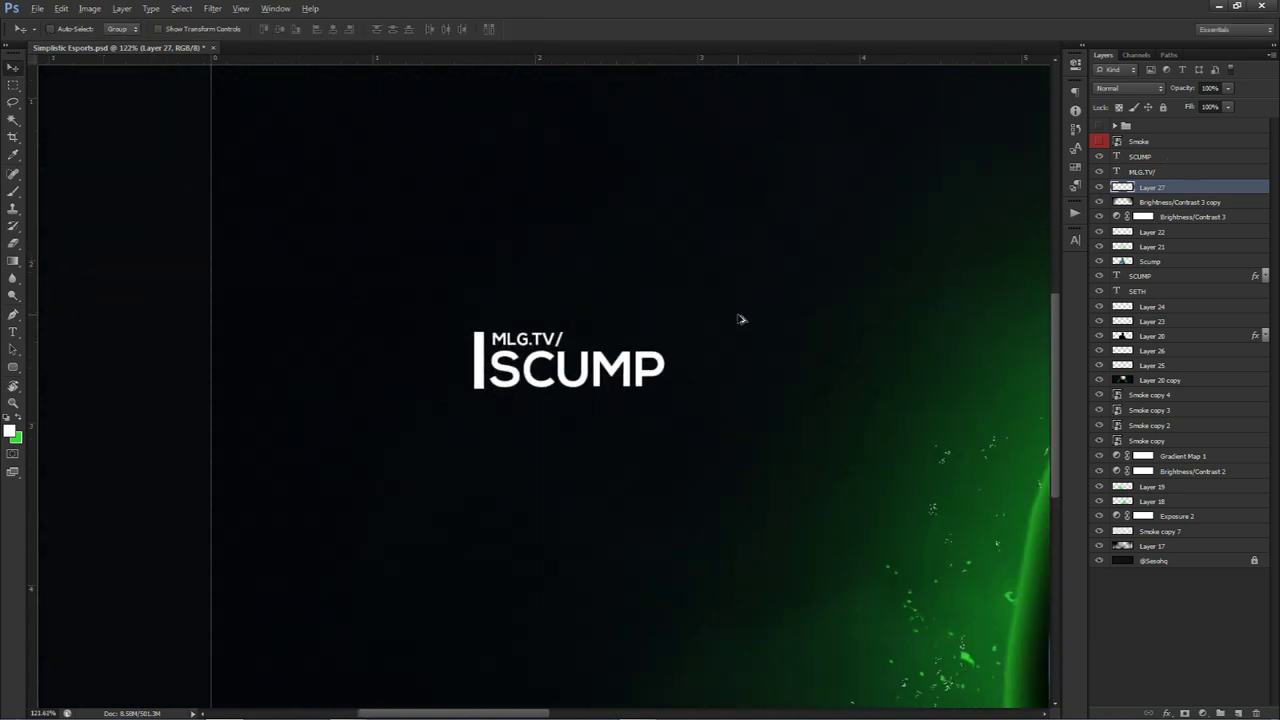
{"action": "scroll", "coordinate": [834, 277], "scroll_direction": "up", "scroll_amount": 2}
Change the colour of the MLG.TV/ text to a medium blue.
{"action": "left_click", "coordinate": [1154, 174]}
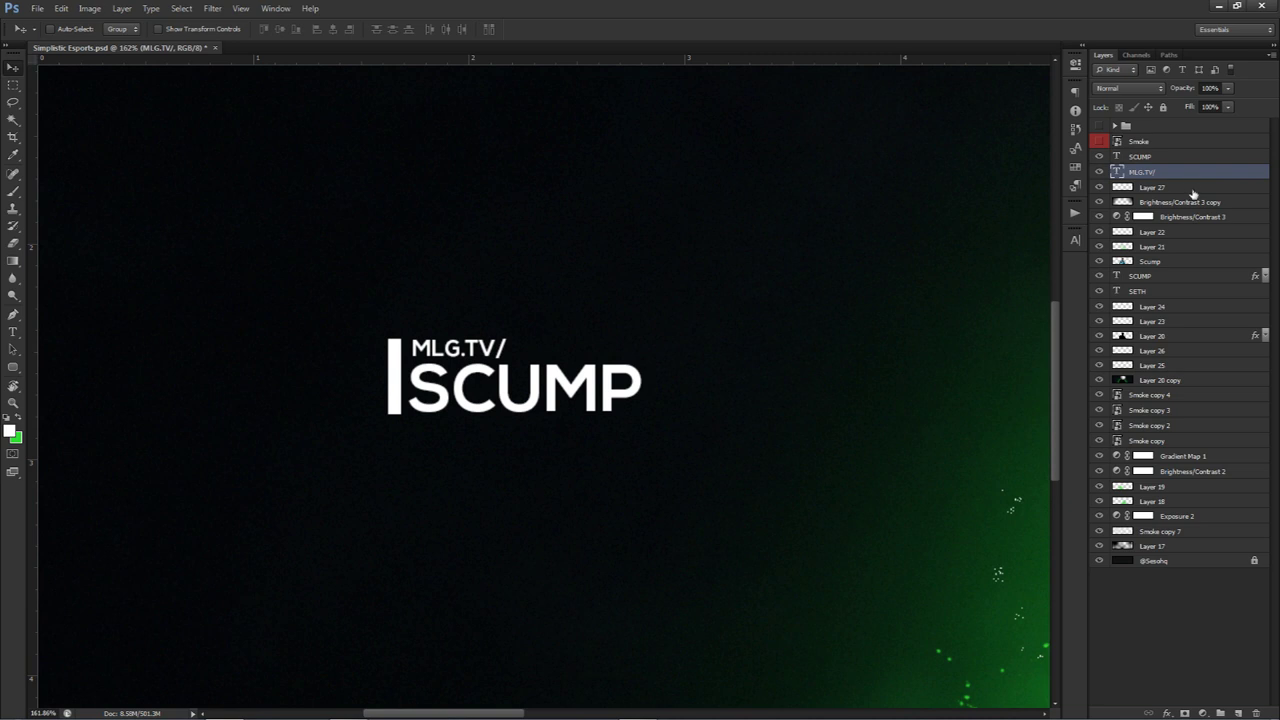
{"action": "left_click", "coordinate": [1072, 242]}
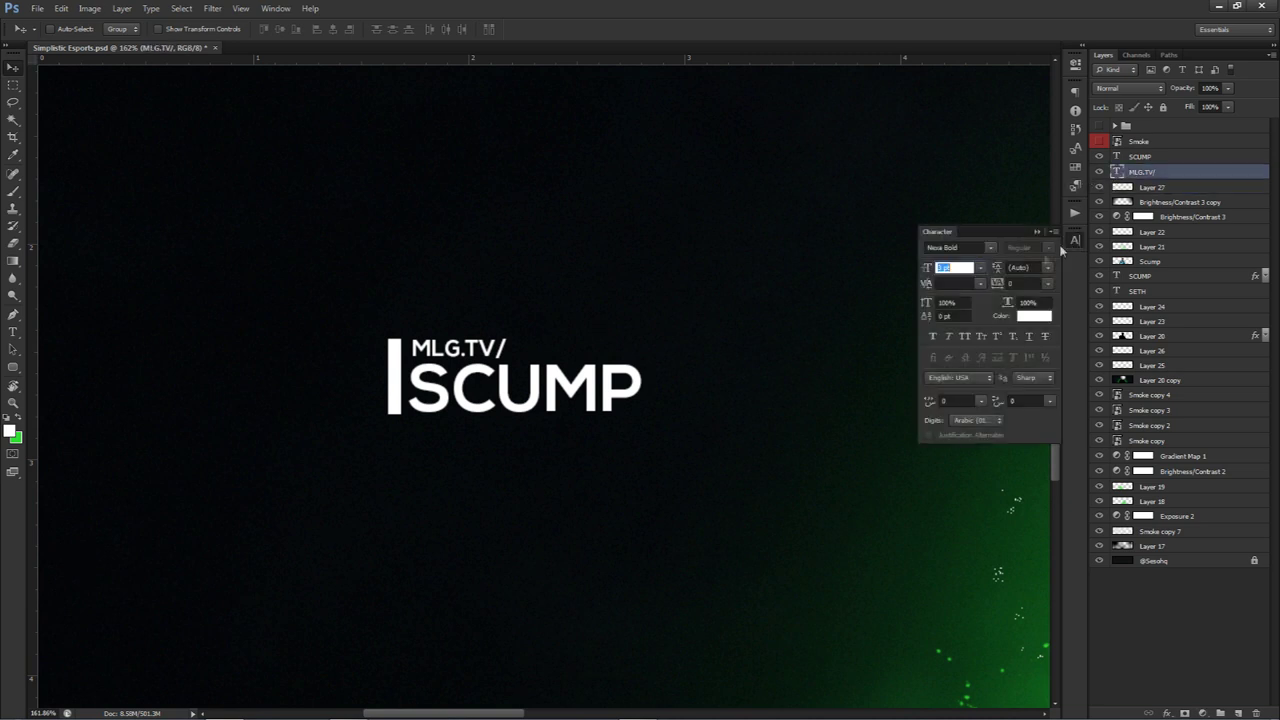
{"action": "left_click", "coordinate": [1022, 317]}
{"action": "left_click_drag", "start_coordinate": [576, 264], "coordinate": [745, 284]}
{"action": "mouse_move", "coordinate": [718, 365]}
{"action": "left_mouse_down"}
{"action": "mouse_move", "coordinate": [716, 383]}
{"action": "mouse_move", "coordinate": [666, 346]}
{"action": "left_mouse_up"}
{"action": "left_click", "coordinate": [850, 304]}
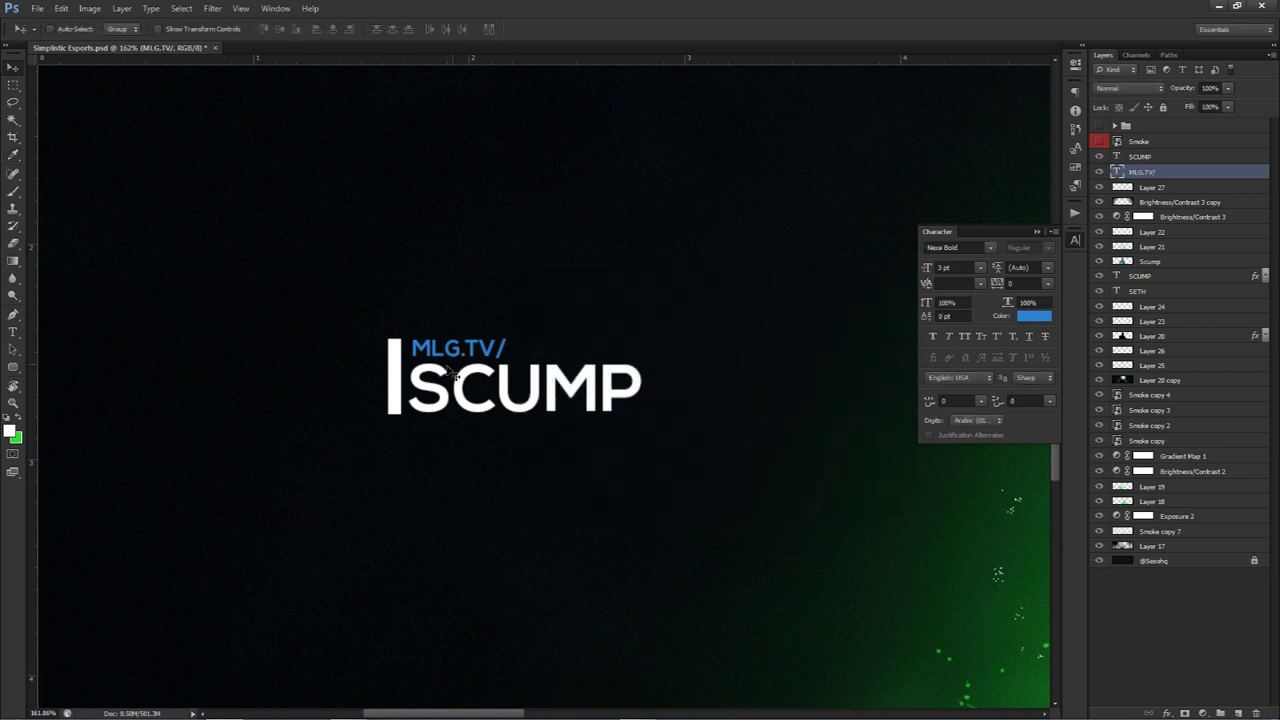
Add a Color Overlay to the vertical bar, using the blue sampled from the MLG.TV/ text.
{"action": "double_click", "coordinate": [1179, 188]}
{"action": "left_click", "coordinate": [815, 405]}
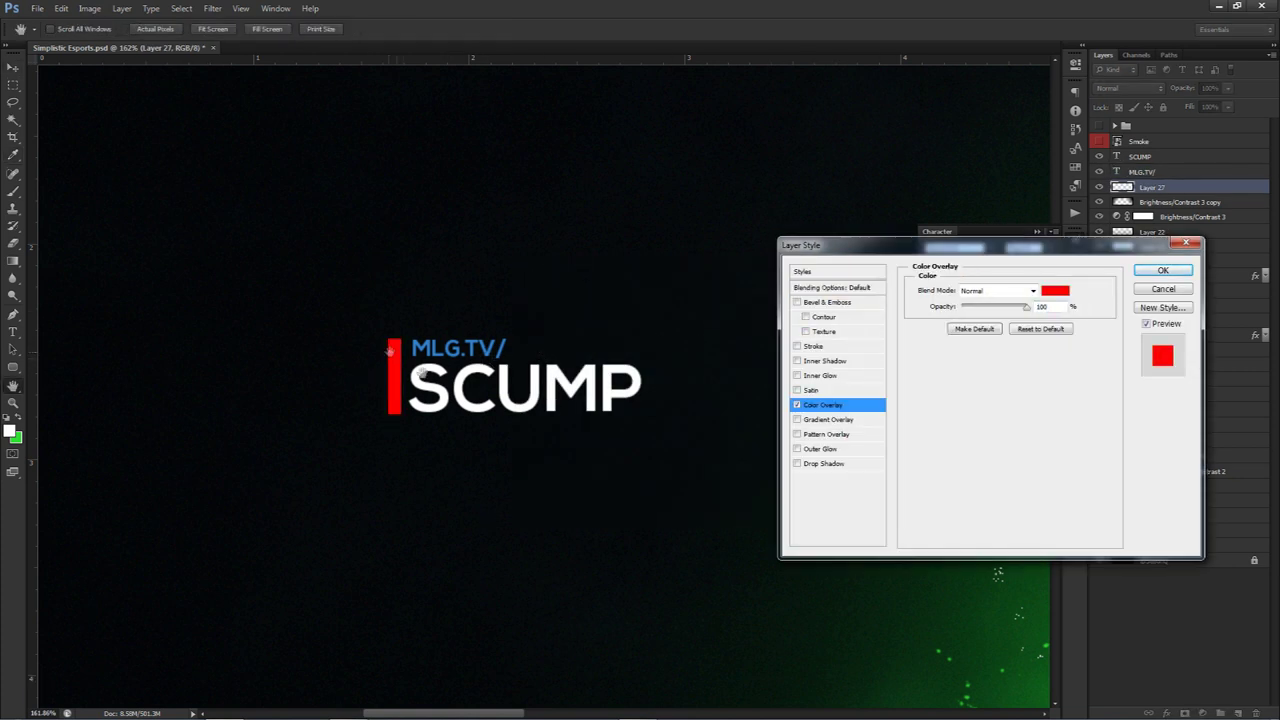
{"action": "left_click", "coordinate": [1055, 292]}
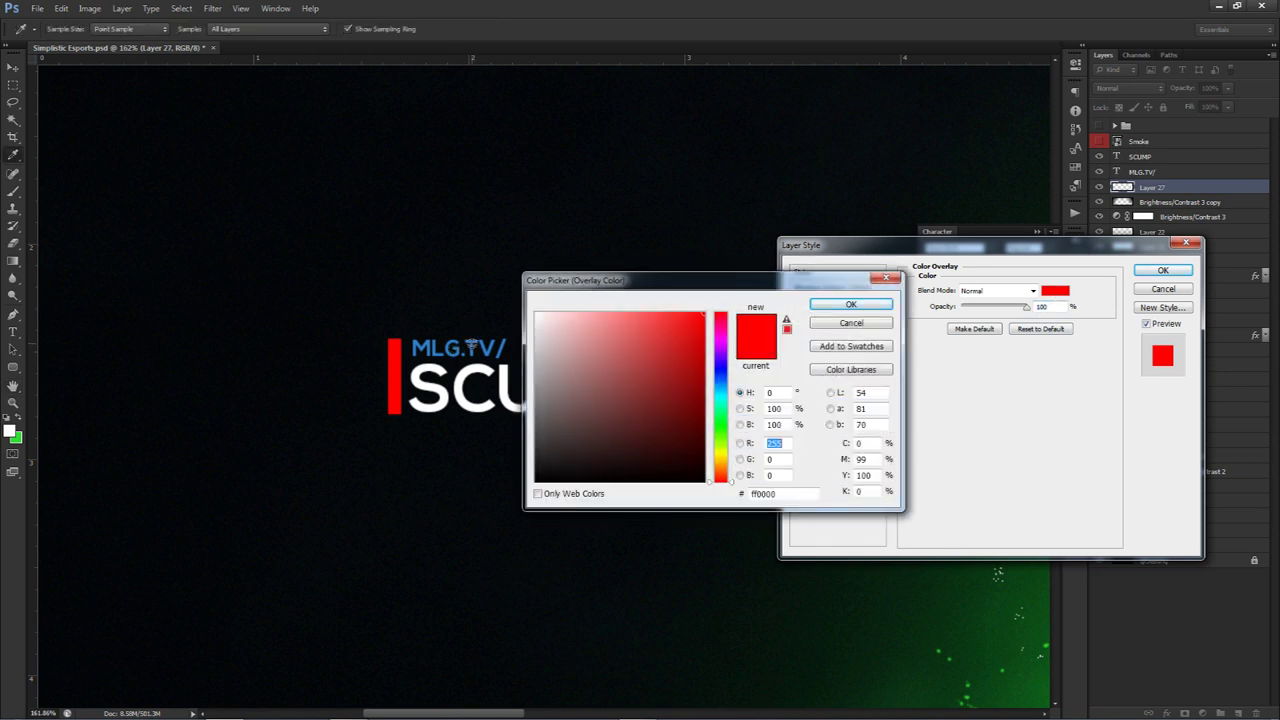
{"action": "left_click", "coordinate": [468, 349]}
{"action": "left_click", "coordinate": [850, 304]}
{"action": "left_click", "coordinate": [1163, 270]}
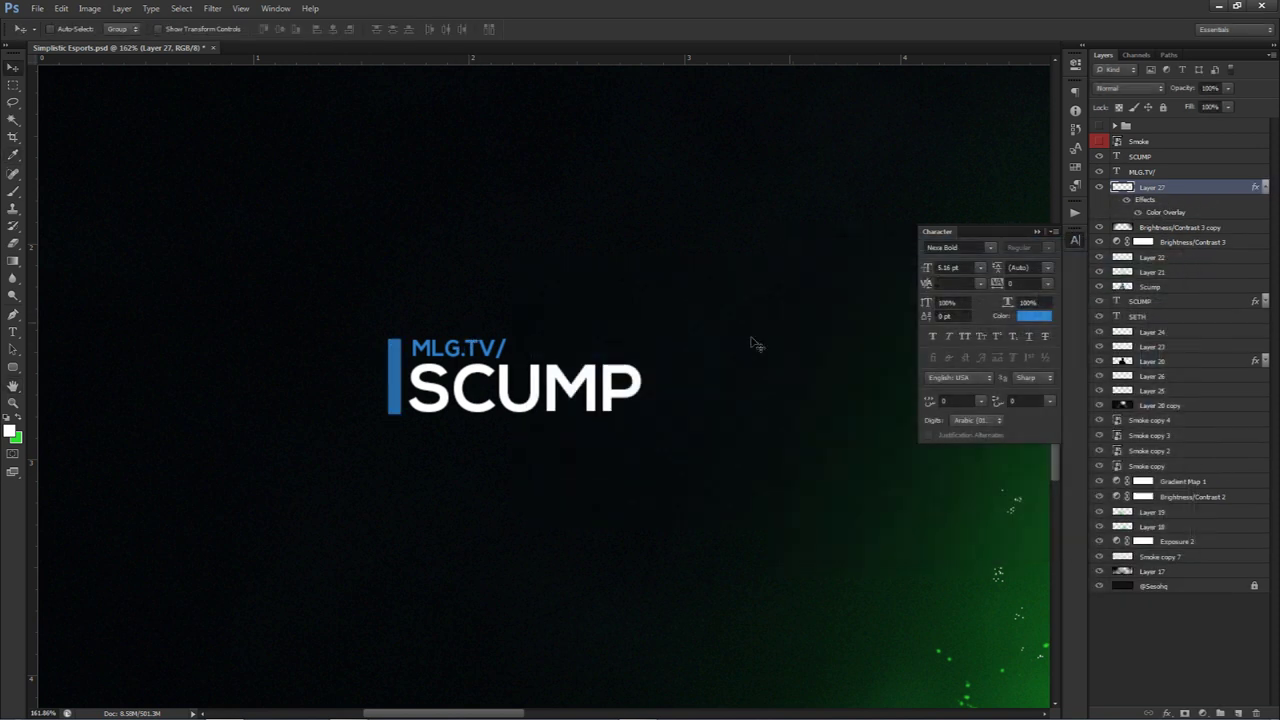
Duplicate the blue bar to the far side of SCUMP and place a copy of the MLG.TV/ label beside it.
{"action": "key", "text": "ctrl+0"}
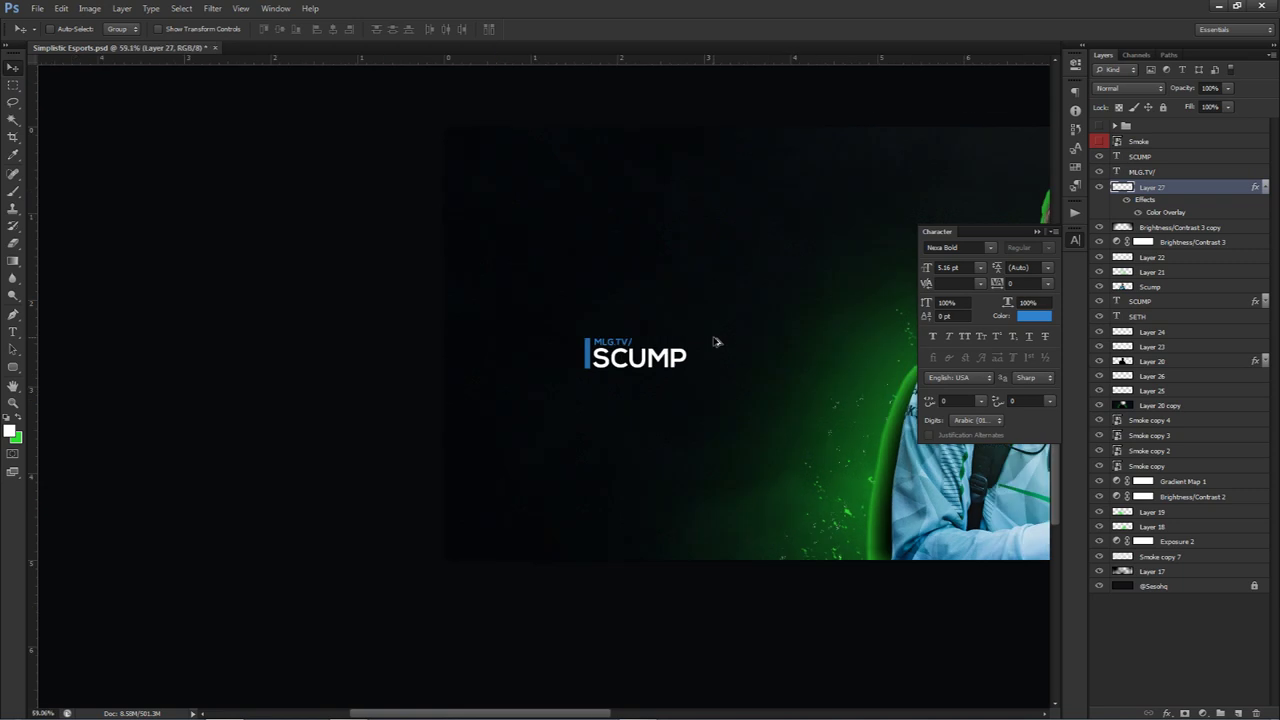
{"action": "left_click_drag", "start_coordinate": [304, 378], "coordinate": [381, 383]}
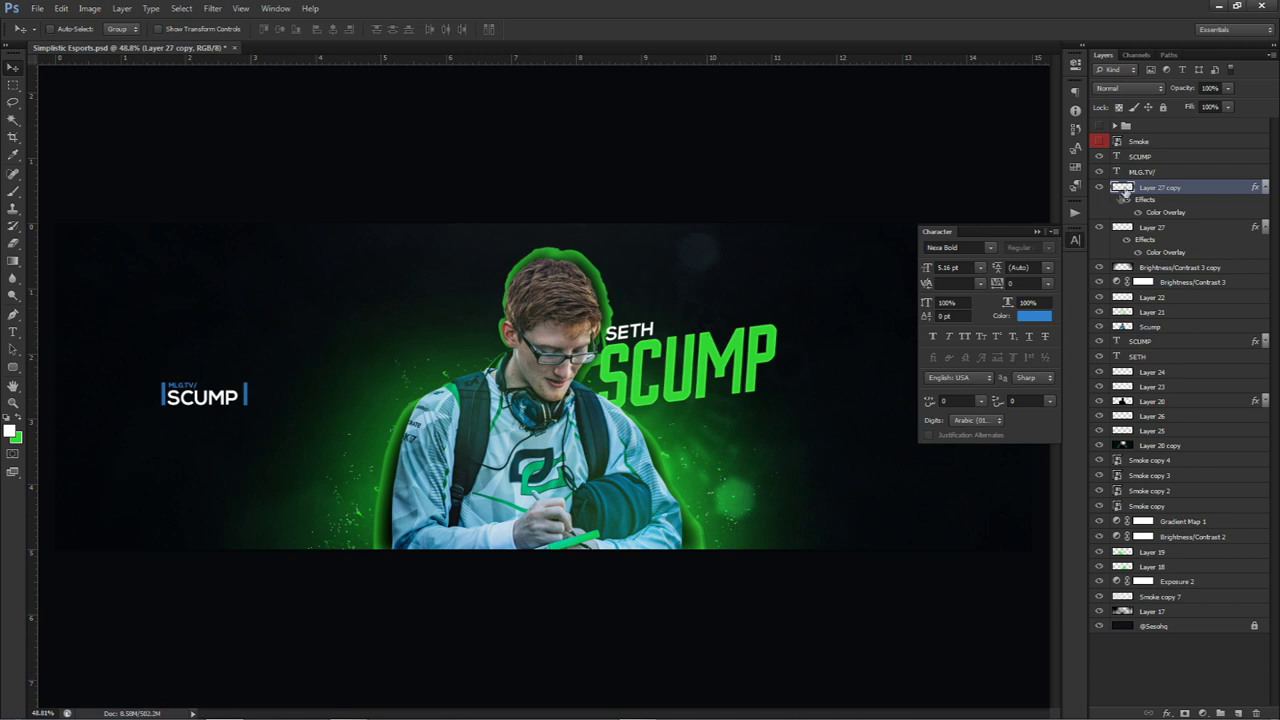
{"action": "left_click", "coordinate": [1166, 173]}
{"action": "left_click_drag", "start_coordinate": [222, 383], "coordinate": [310, 383]}
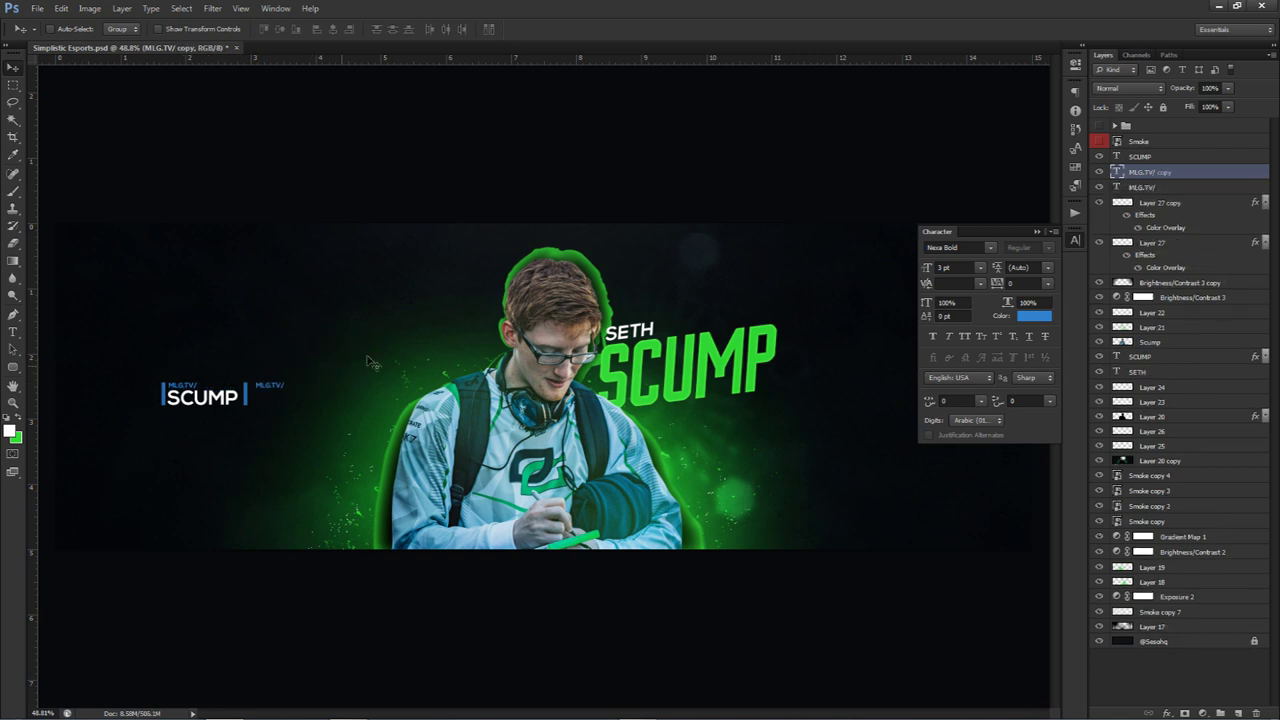
Replace the text of the copied MLG.TV/ label with YOUTUBE.COM/.
{"action": "key", "text": "t"}
{"action": "double_click", "coordinate": [282, 385]}
{"action": "left_click", "coordinate": [282, 385]}
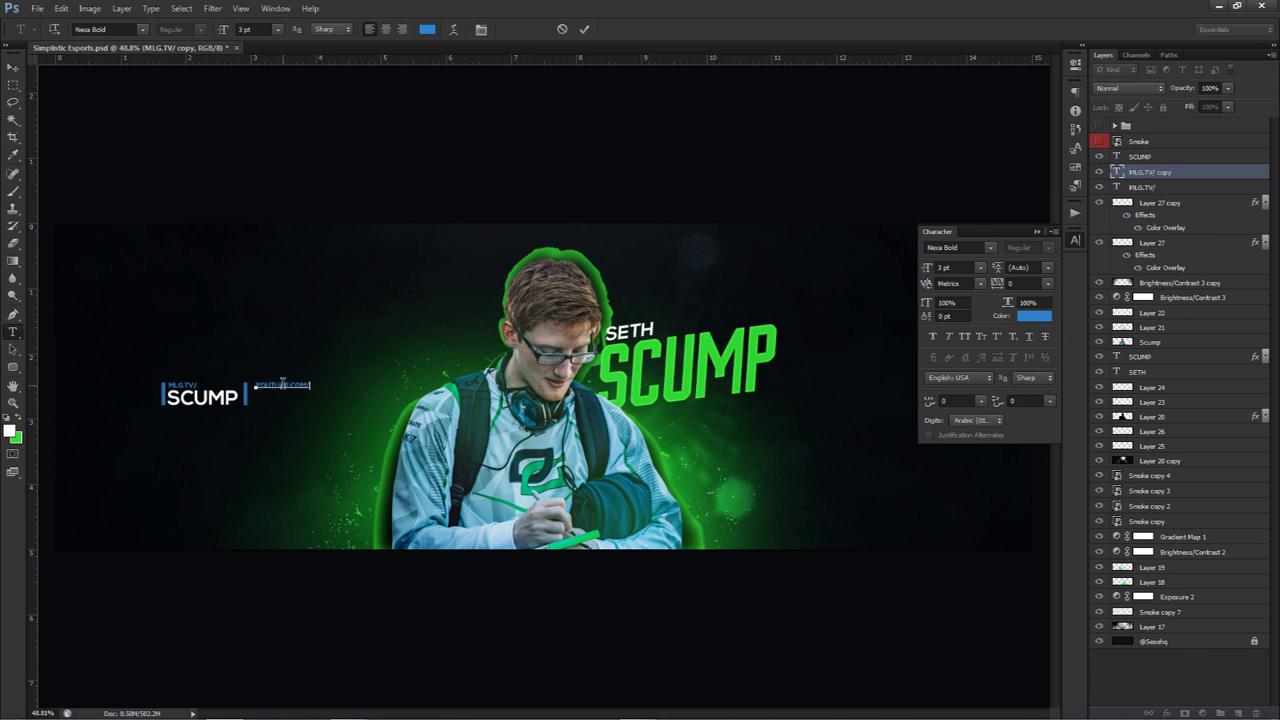
{"action": "left_click", "coordinate": [584, 29]}
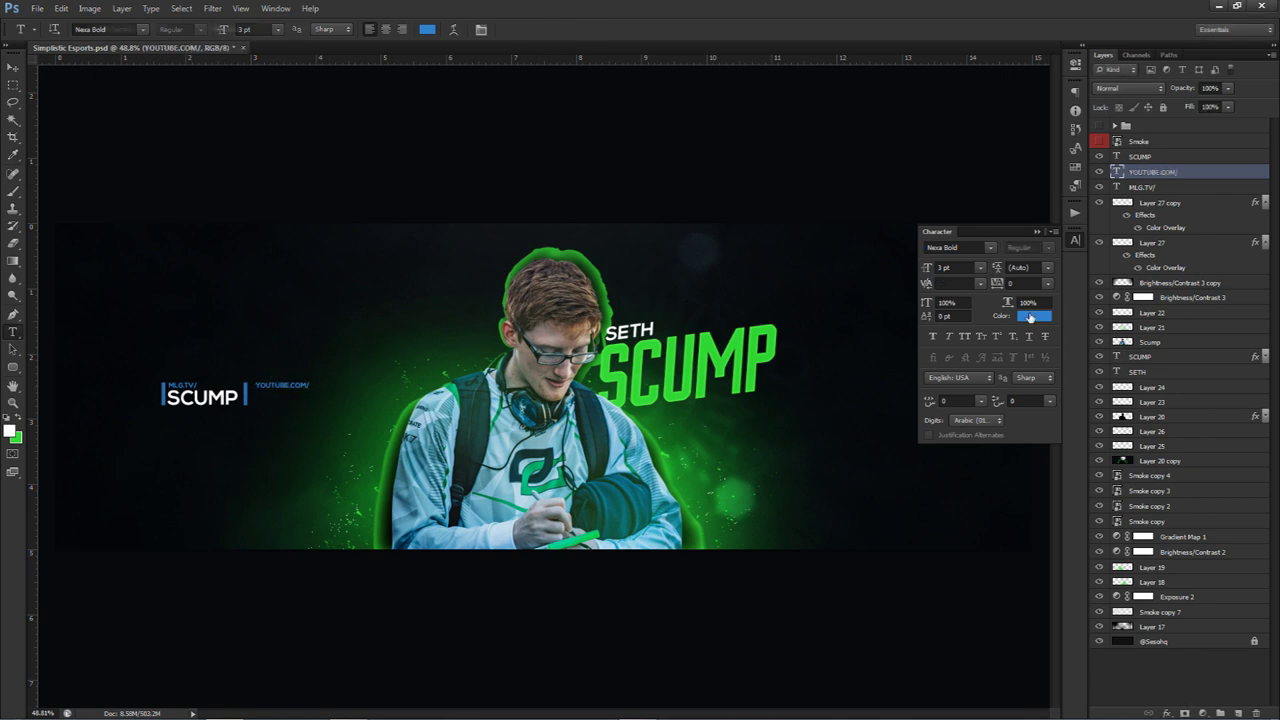
Recolour the YOUTUBE.COM/ text orange-red.
{"action": "left_click", "coordinate": [1033, 316]}
{"action": "left_click_drag", "start_coordinate": [724, 472], "coordinate": [724, 477]}
{"action": "left_click", "coordinate": [850, 304]}
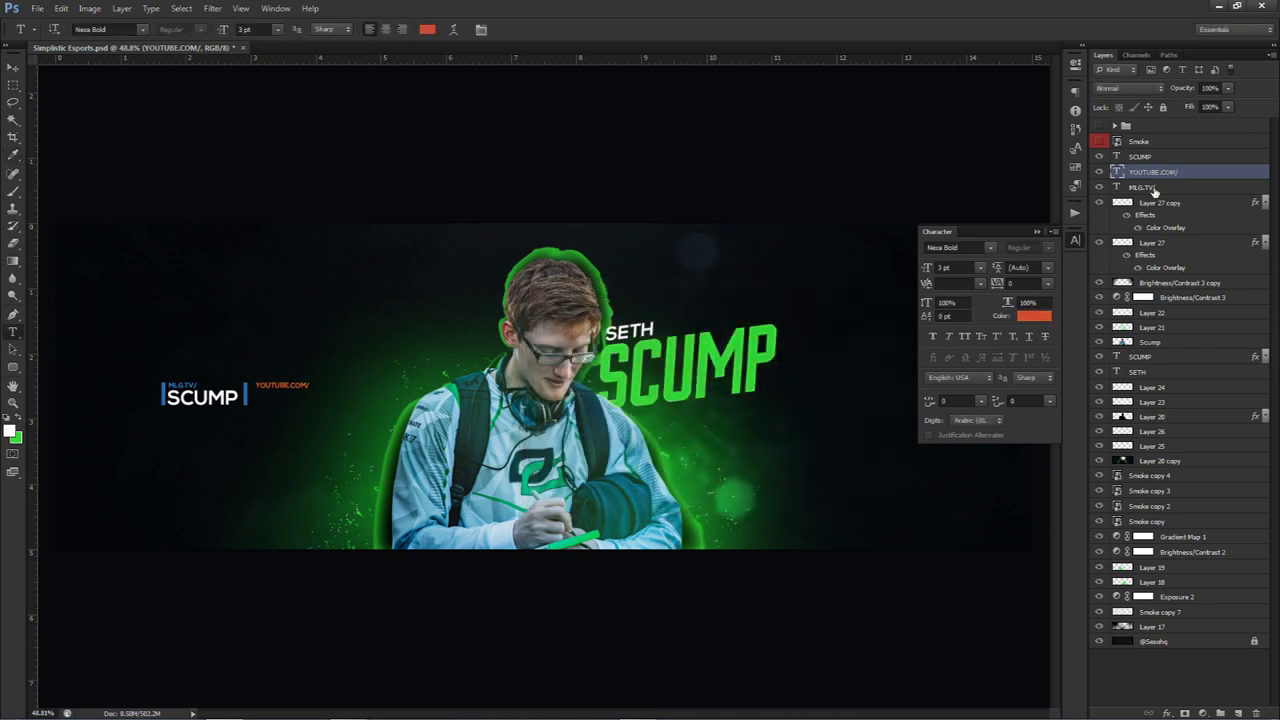
Set the second bar's Color Overlay to the orange-red sampled from the YOUTUBE.COM/ text.
{"action": "left_click", "coordinate": [1160, 228]}
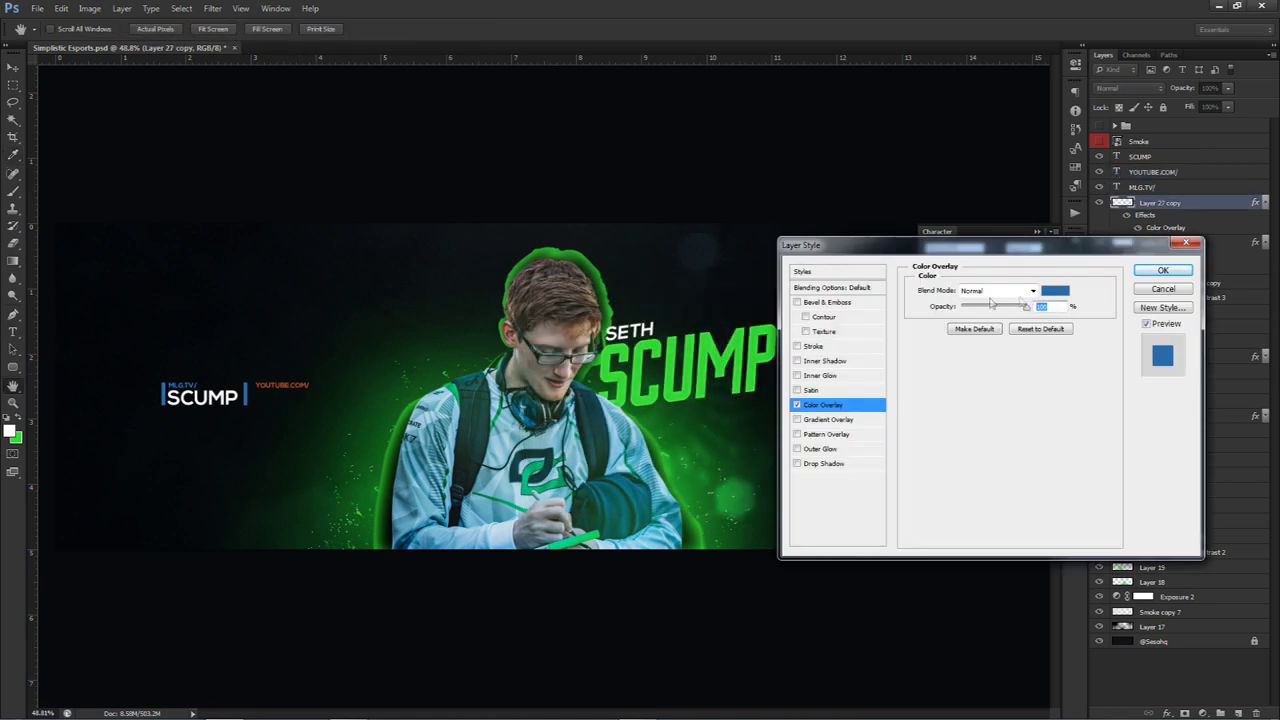
{"action": "left_click", "coordinate": [1055, 290]}
{"action": "left_click", "coordinate": [302, 392]}
{"action": "left_click", "coordinate": [850, 304]}
{"action": "left_click", "coordinate": [1162, 270]}
Duplicate the small SCUMP text beneath YOUTUBE.COM/ and replace the copy's wording with SCUMPERJUMPER.
{"action": "left_click", "coordinate": [1140, 156]}
{"action": "key", "text": "v"}
{"action": "left_click_drag", "start_coordinate": [300, 392], "coordinate": [386, 388]}
{"action": "key", "text": "t"}
{"action": "double_click", "coordinate": [296, 400]}
{"action": "type", "text": "SCUMPERJUMPER"}
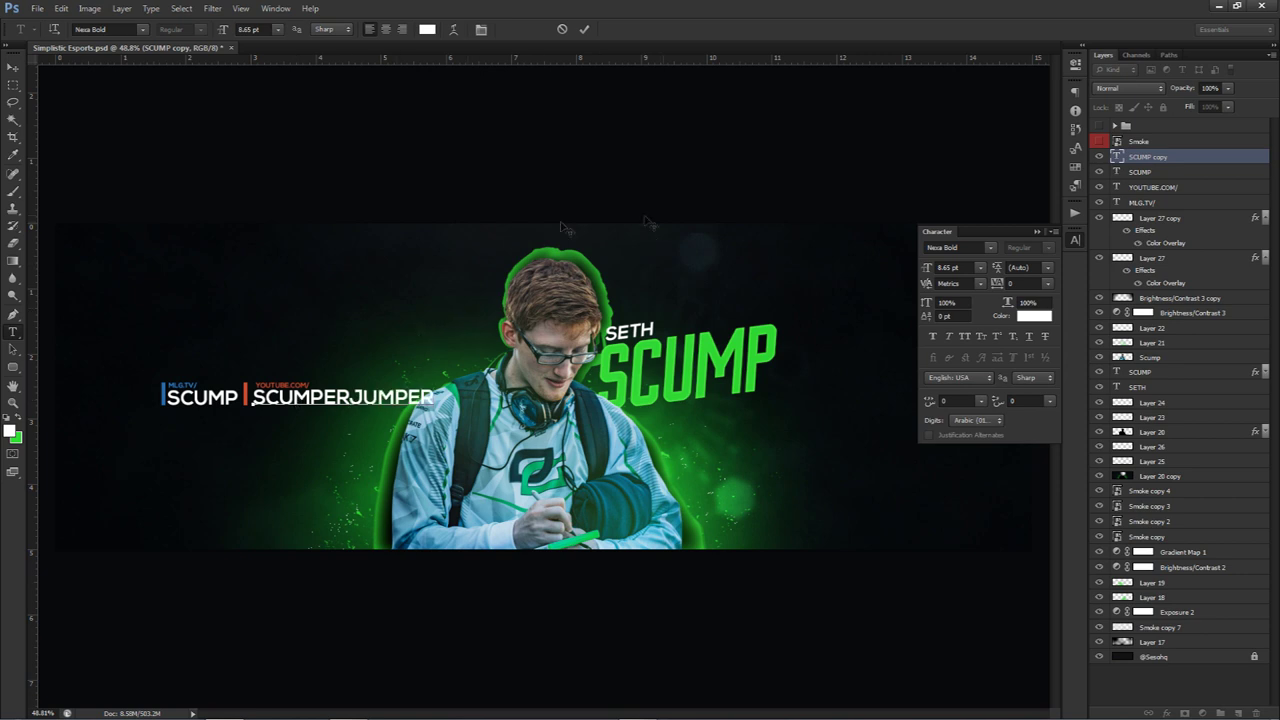
{"action": "double_click", "coordinate": [345, 398]}
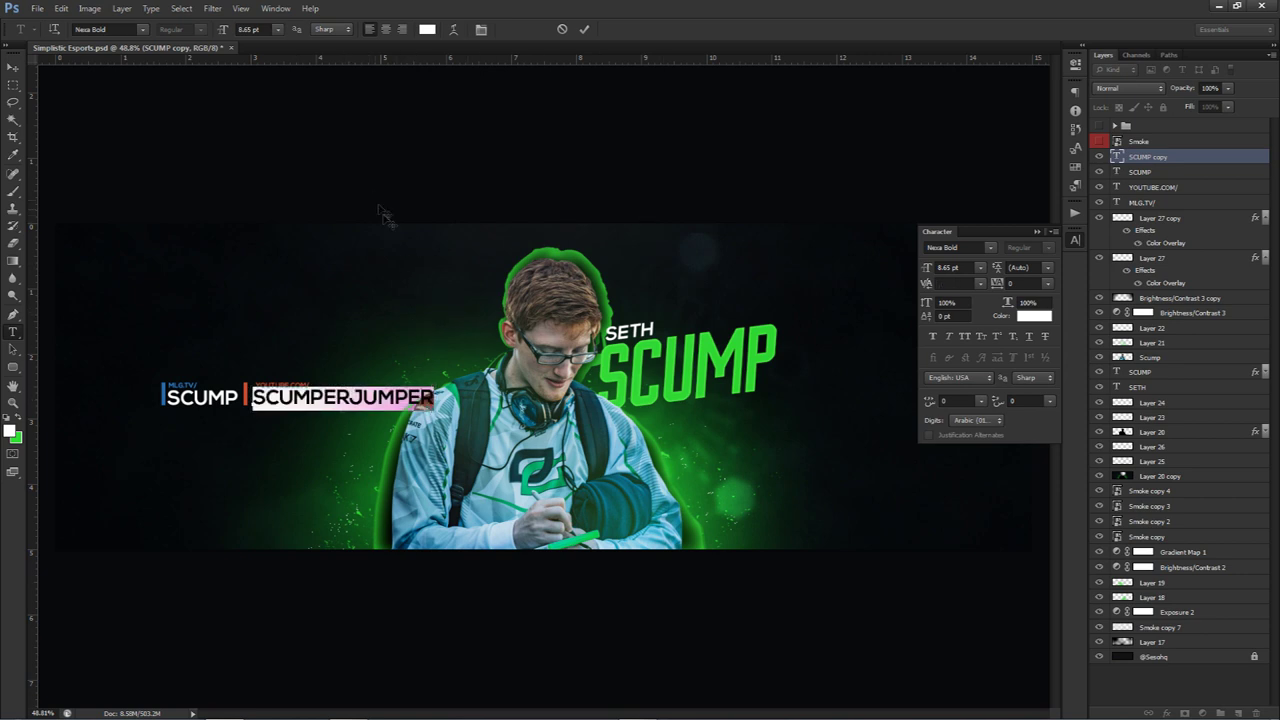
{"action": "left_click", "coordinate": [585, 31]}
{"action": "key", "text": "v"}
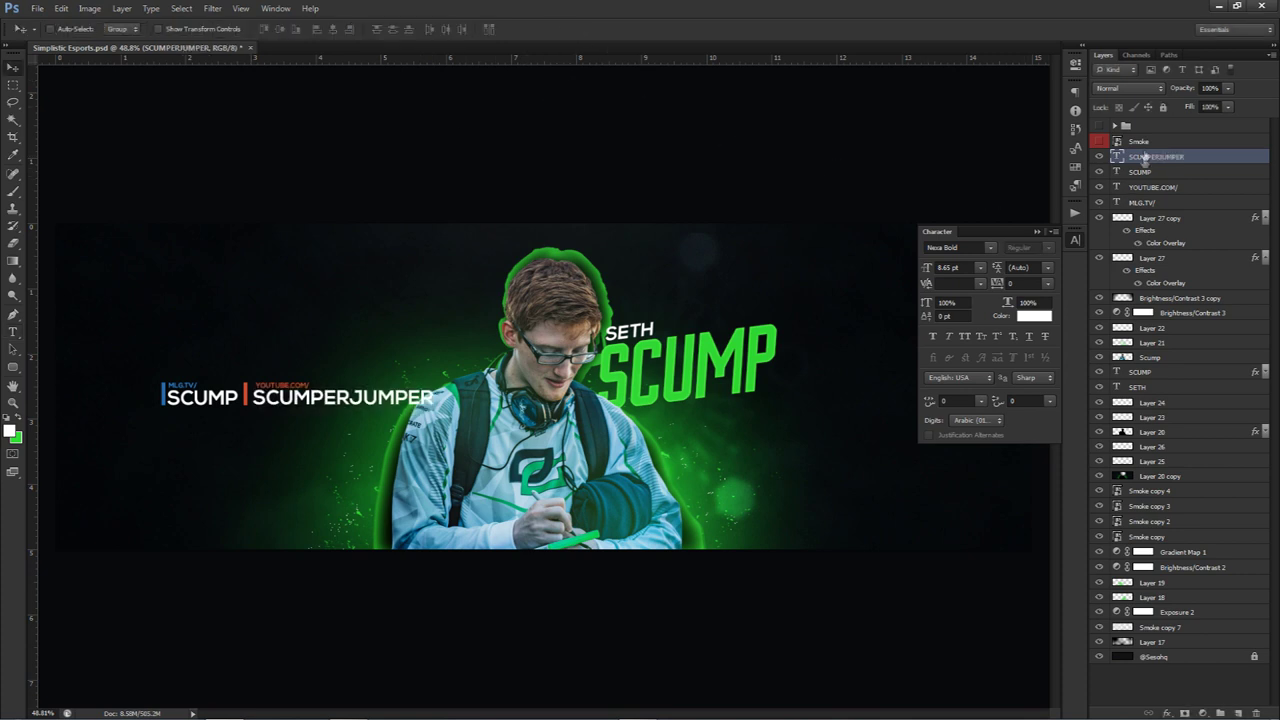
Group all the social-label text and bar layers, scale the group down and move it farther from the player.
{"action": "left_click", "coordinate": [1147, 262], "text": "shift"}
{"action": "key", "text": "ctrl+g"}
{"action": "mouse_move", "coordinate": [497, 350]}
{"action": "left_mouse_down"}
{"action": "mouse_move", "coordinate": [520, 346]}
{"action": "mouse_move", "coordinate": [497, 351]}
{"action": "left_mouse_up"}
{"action": "key", "text": "ctrl+t"}
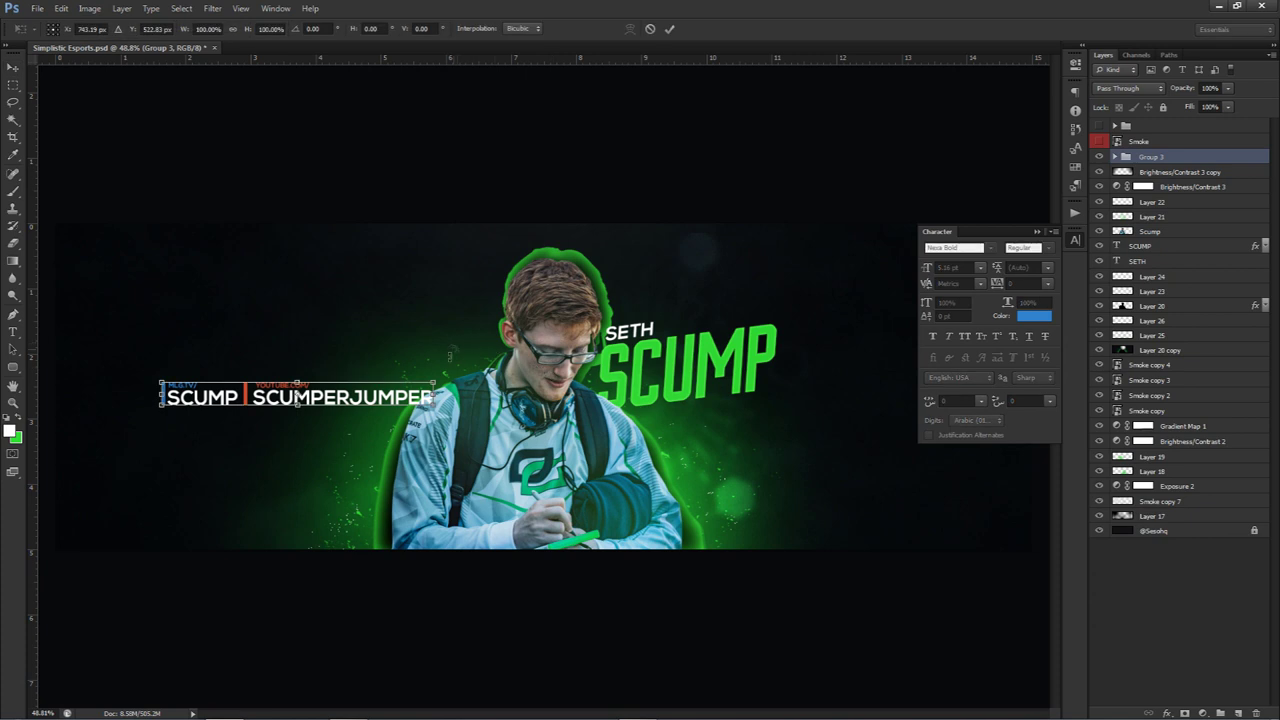
{"action": "left_click_drag", "start_coordinate": [434, 381], "coordinate": [386, 387]}
{"action": "key", "text": "Return"}
{"action": "key", "text": "ctrl+semicolon"}
{"action": "left_click_drag", "start_coordinate": [322, 444], "coordinate": [263, 445]}
Place the second player photo from the Downloads folder, shift it to the banner's right side and order it below the Scump layer.
{"action": "key", "text": "ctrl+minus"}
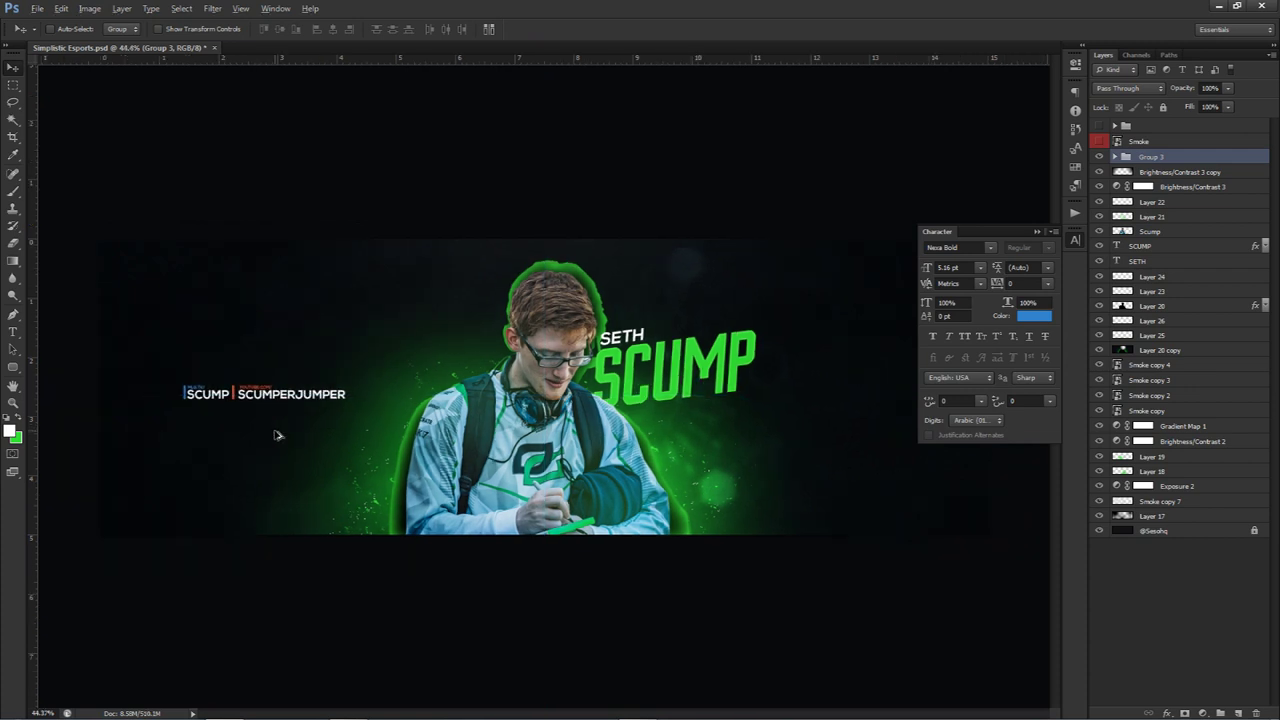
{"action": "scroll", "coordinate": [278, 436], "scroll_direction": "down", "scroll_amount": 3}
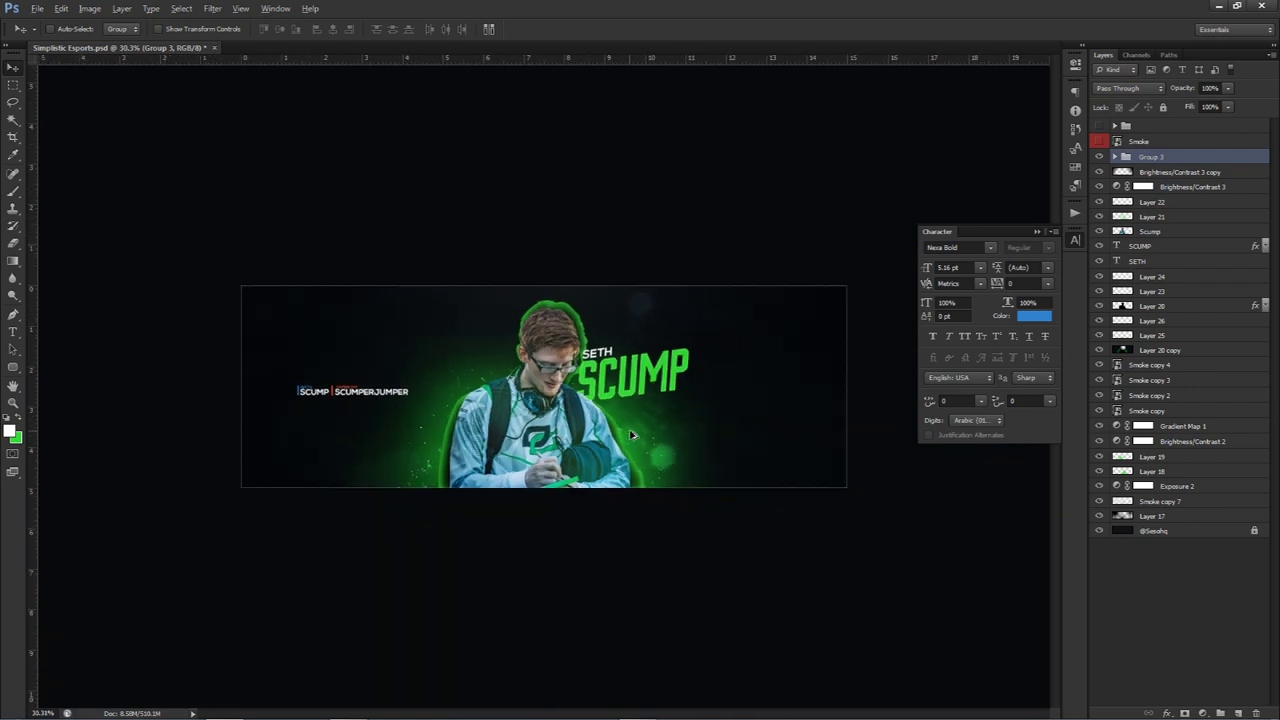
{"action": "scroll", "coordinate": [698, 427], "scroll_direction": "up", "scroll_amount": 2}
{"action": "key", "text": "ctrl+plus"}
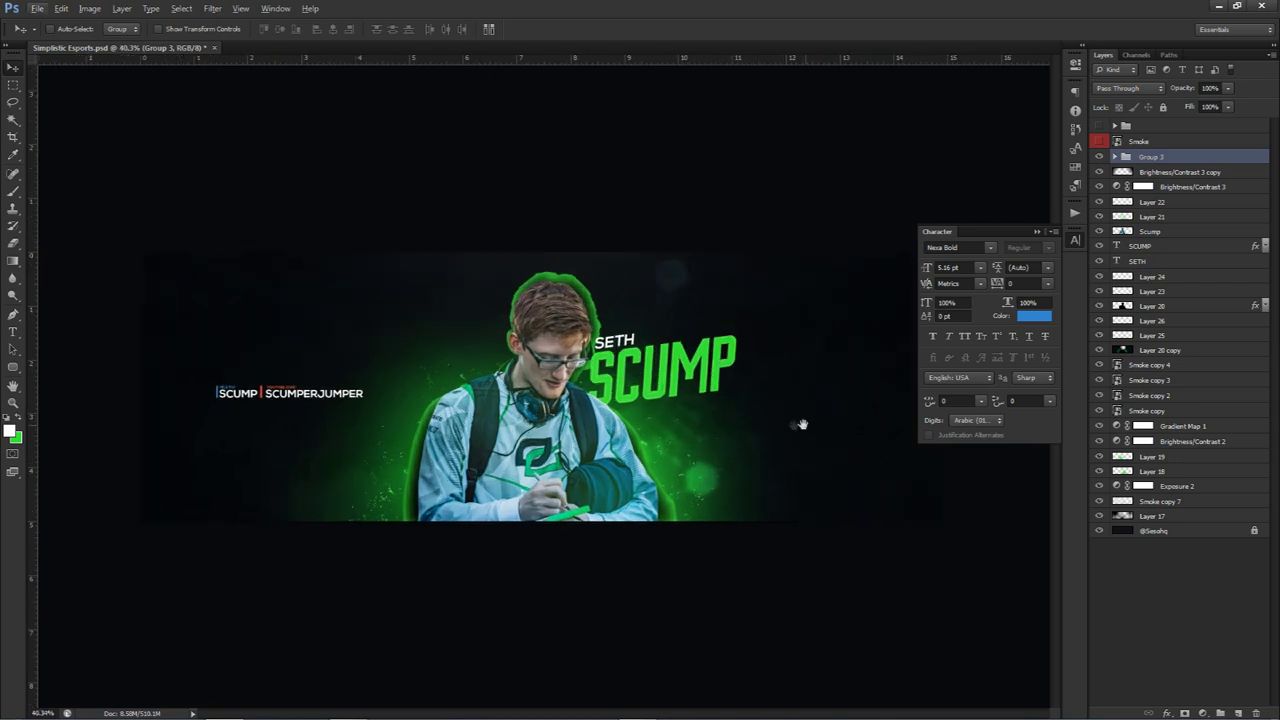
{"action": "left_click", "coordinate": [1073, 242]}
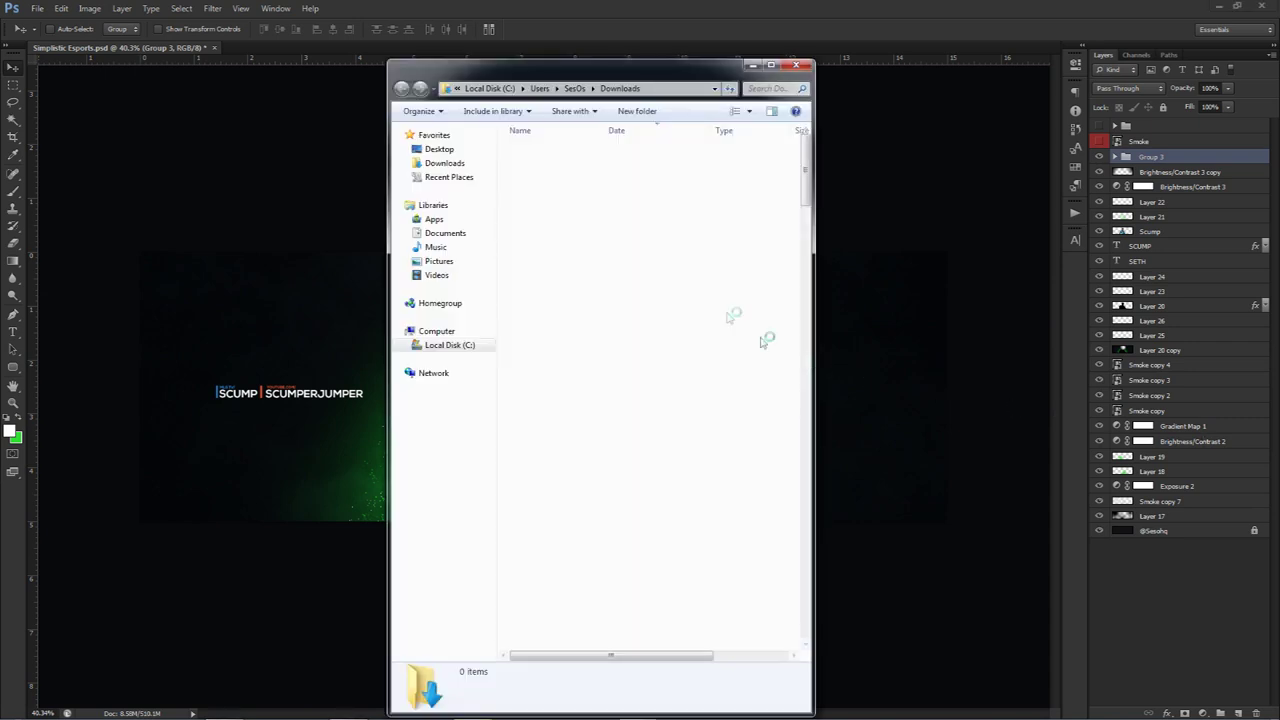
{"action": "left_click_drag", "start_coordinate": [646, 78], "coordinate": [1279, 84]}
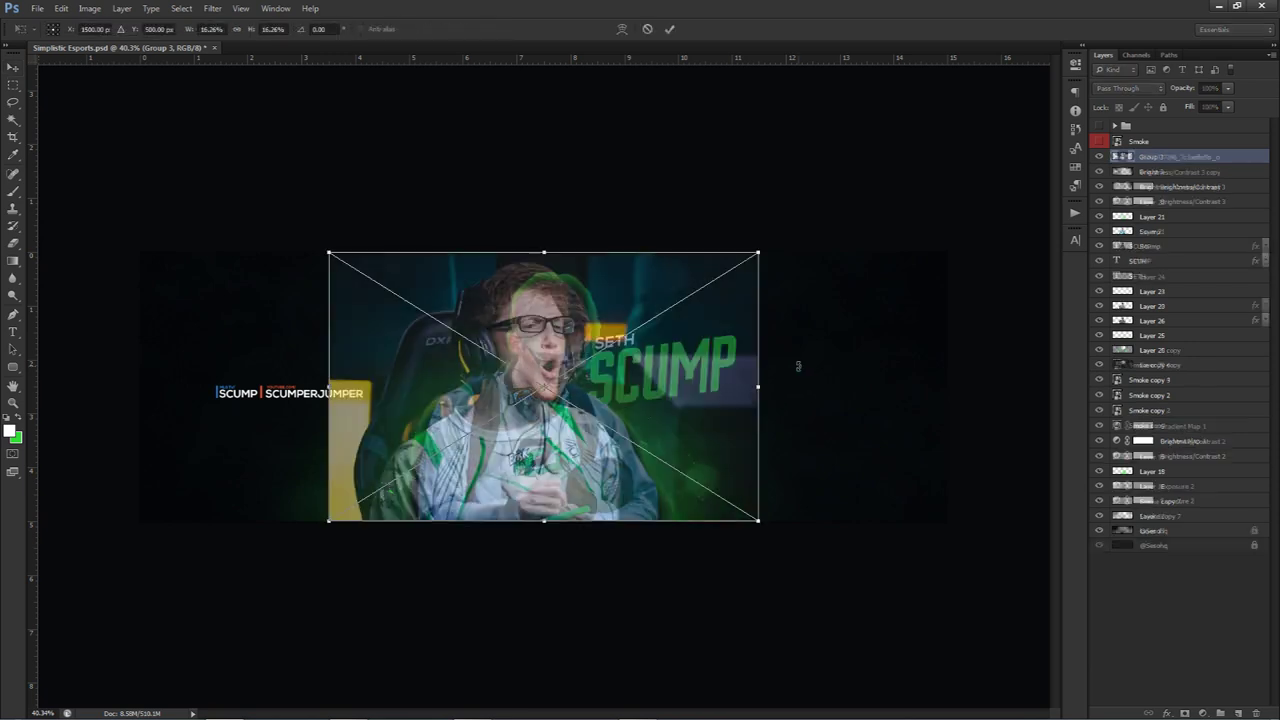
{"action": "key", "text": "Return"}
{"action": "left_click_drag", "start_coordinate": [609, 362], "coordinate": [846, 361]}
{"action": "left_click_drag", "start_coordinate": [1173, 160], "coordinate": [1173, 250]}
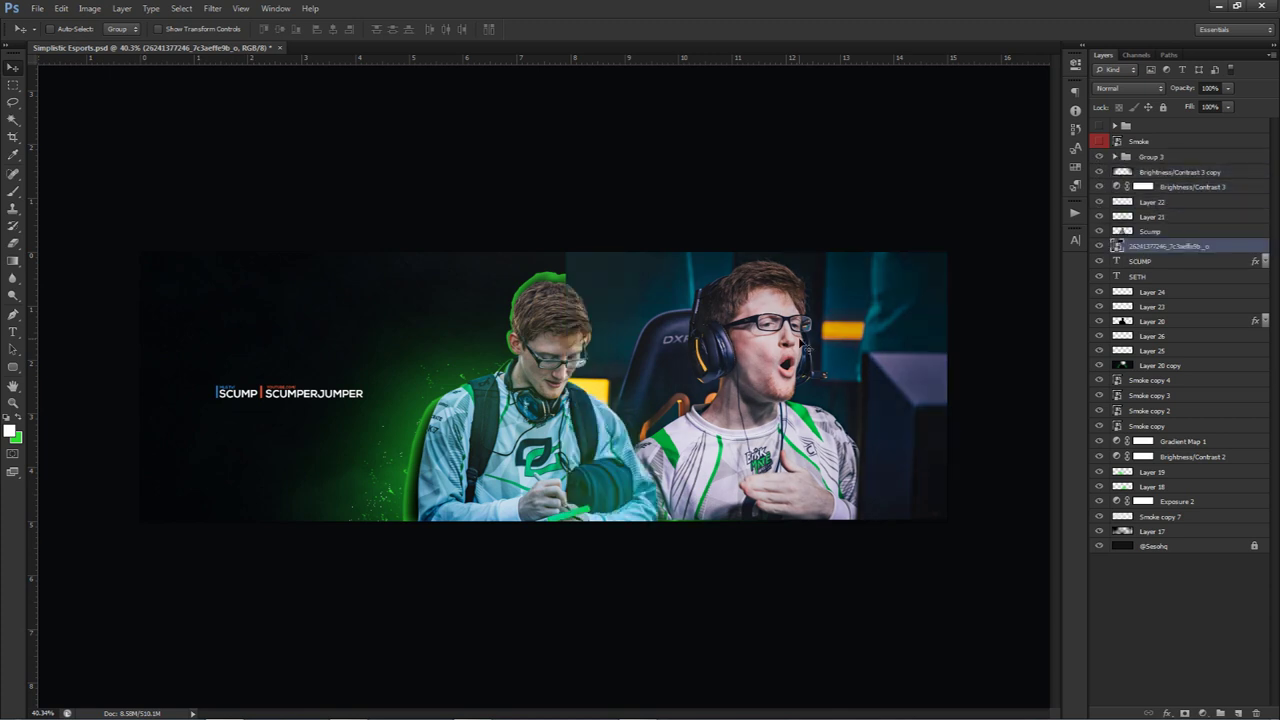
Set the placed photo's blend mode to Luminosity and lower its opacity to 6%.
{"action": "left_click", "coordinate": [1128, 89]}
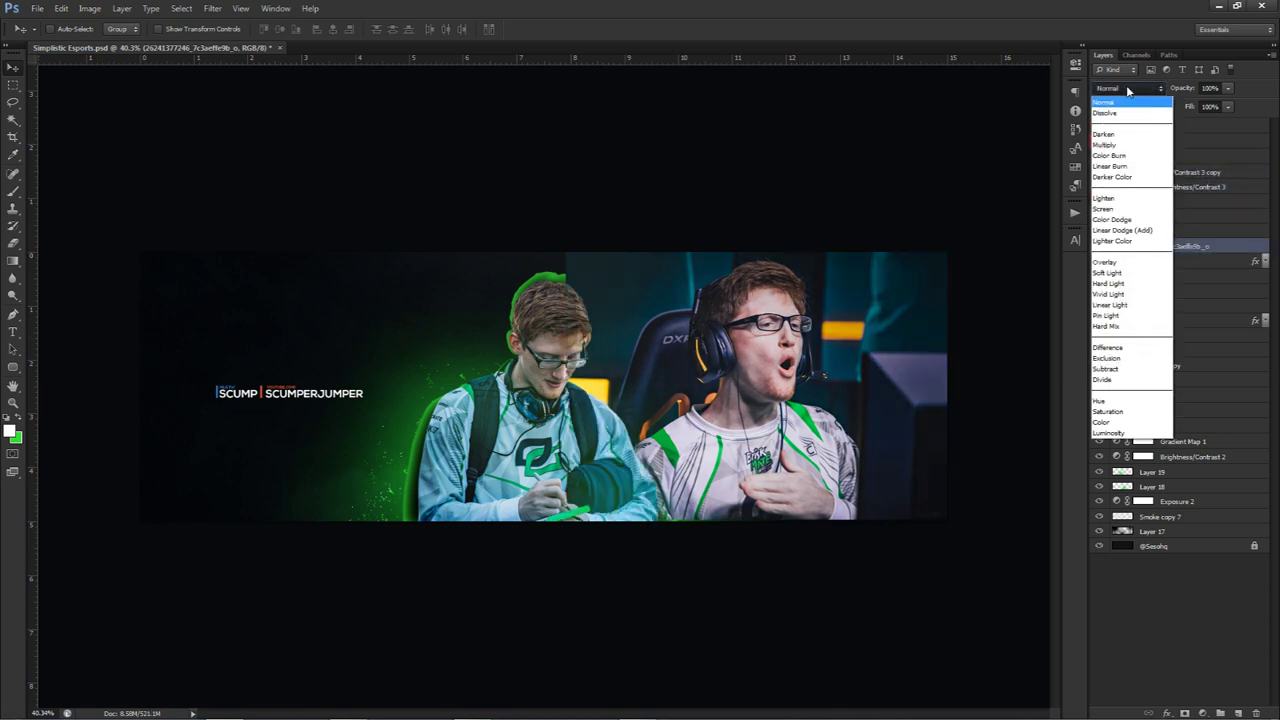
{"action": "left_click", "coordinate": [1122, 433]}
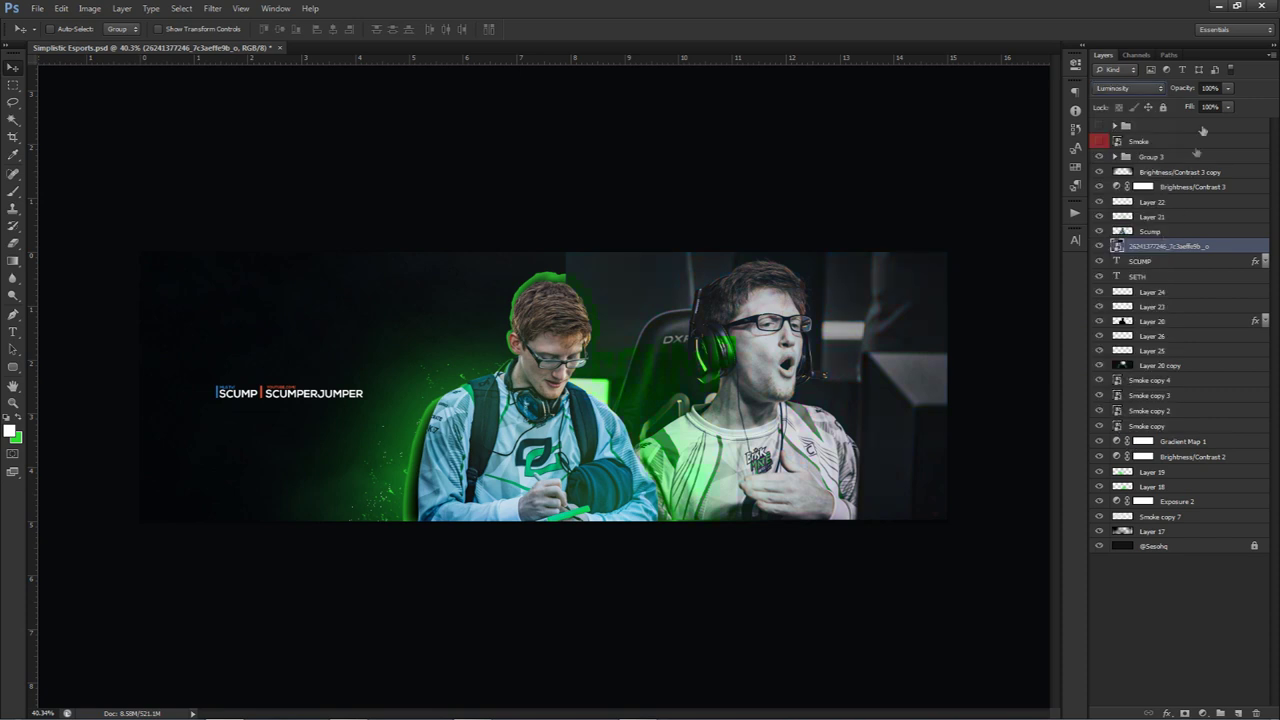
{"action": "mouse_move", "coordinate": [1228, 88]}
{"action": "left_mouse_down"}
{"action": "mouse_move", "coordinate": [1215, 104]}
{"action": "mouse_move", "coordinate": [1210, 90]}
{"action": "left_mouse_up"}
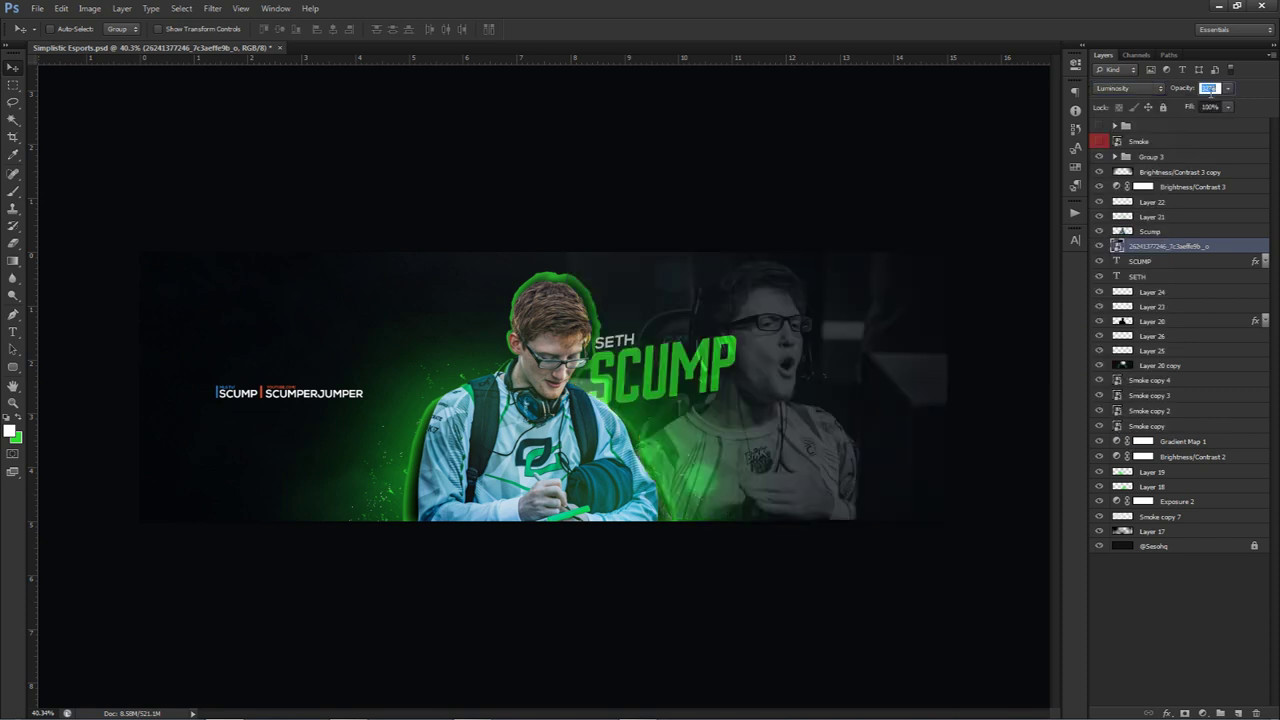
{"action": "type", "text": "20"}
{"action": "double_click", "coordinate": [1216, 89]}
{"action": "type", "text": "15"}
{"action": "key", "text": "Return"}
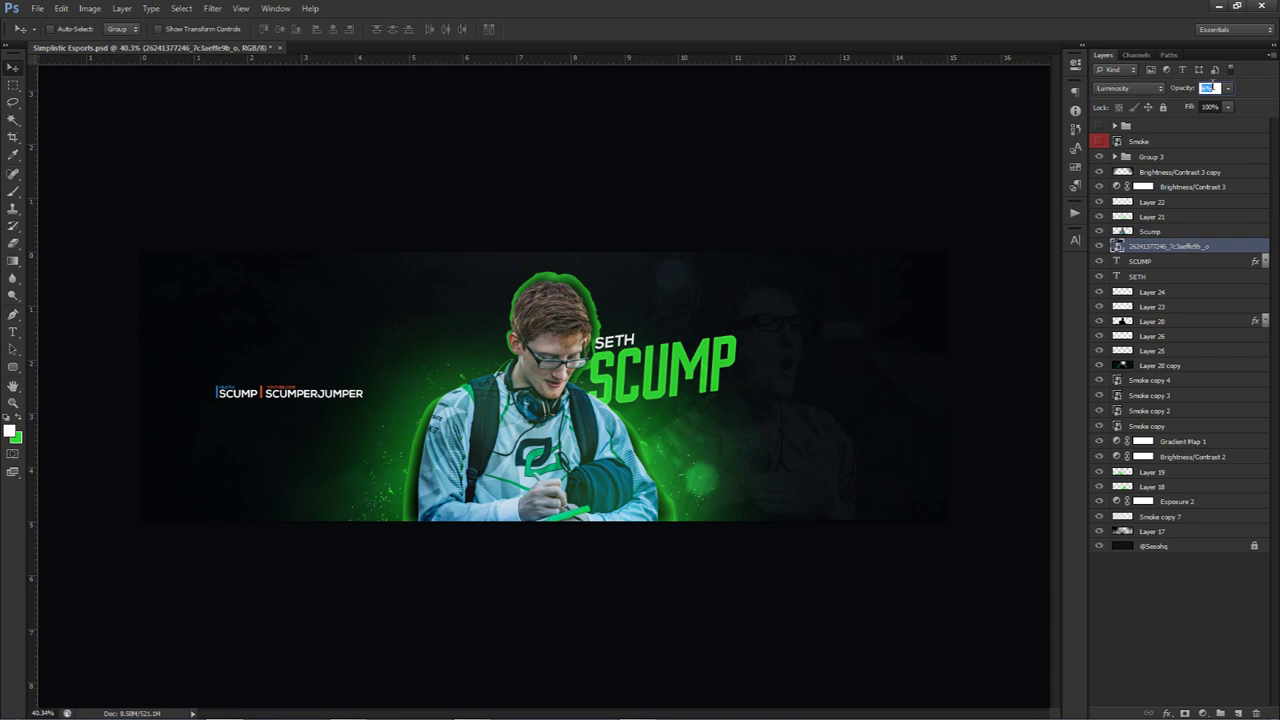
Rasterize the placed photo layer and erase its outer areas with a large Eraser of 1105 px so it blends in.
{"action": "right_click", "coordinate": [1163, 249]}
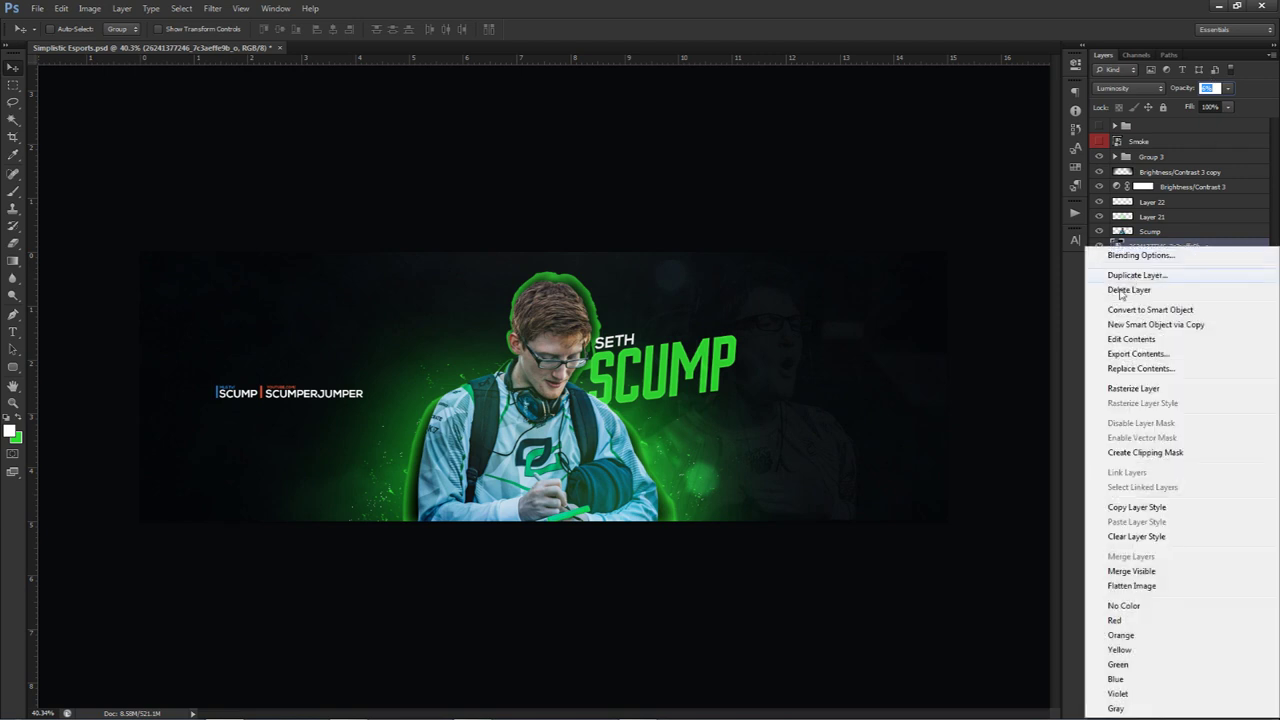
{"action": "left_click", "coordinate": [1140, 390]}
{"action": "key", "text": "Return"}
{"action": "key", "text": "e"}
{"action": "mouse_move", "coordinate": [568, 310]}
{"action": "left_mouse_down"}
{"action": "mouse_move", "coordinate": [602, 310]}
{"action": "mouse_move", "coordinate": [554, 304]}
{"action": "left_mouse_up"}
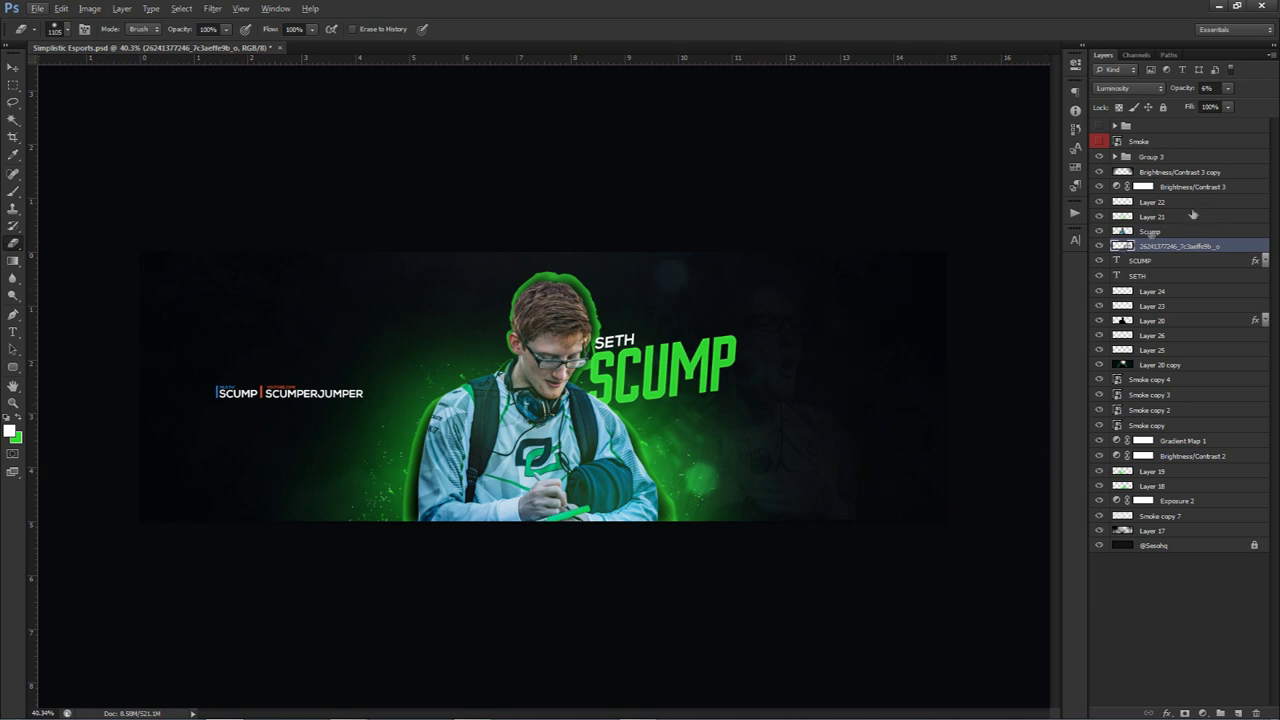
{"action": "key", "text": "v"}
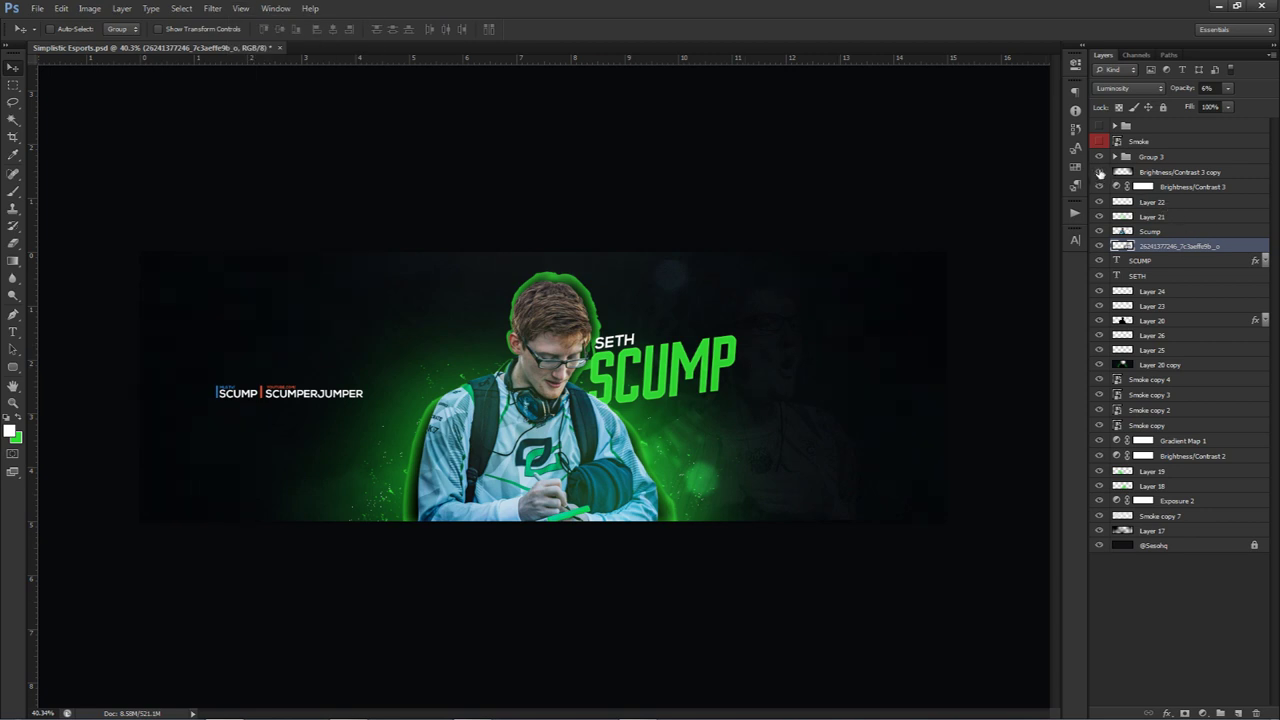
Rename the Brightness/Contrast 3 copy layer as mullpi.
{"action": "double_click", "coordinate": [1152, 172]}
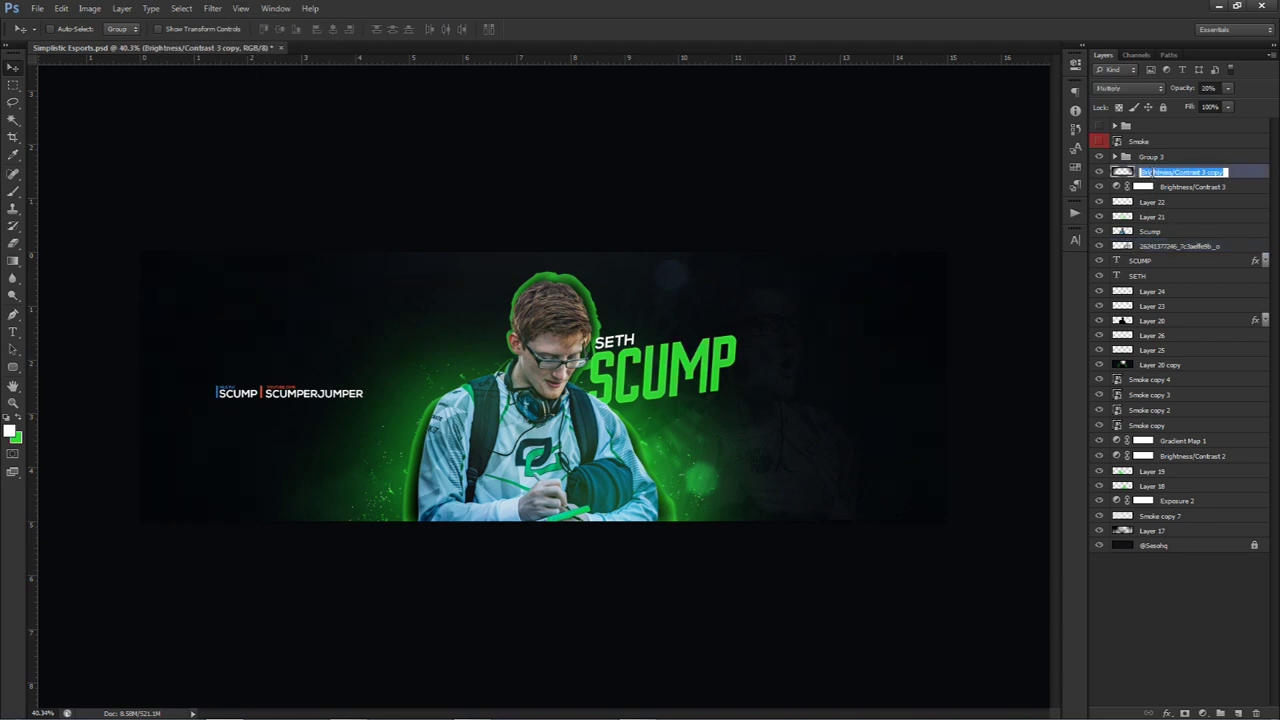
{"action": "type", "text": "mulipl"}
{"action": "key", "text": "Return"}
{"action": "key", "text": "e"}
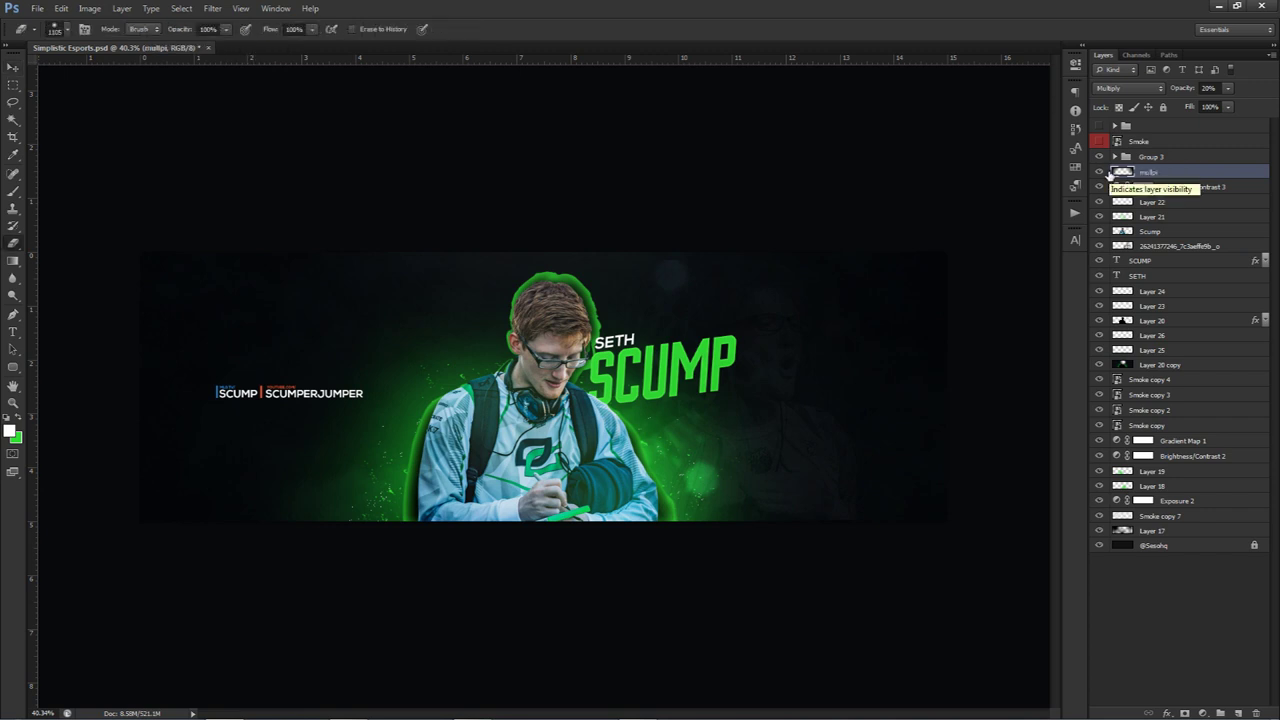
{"action": "key", "text": "v"}
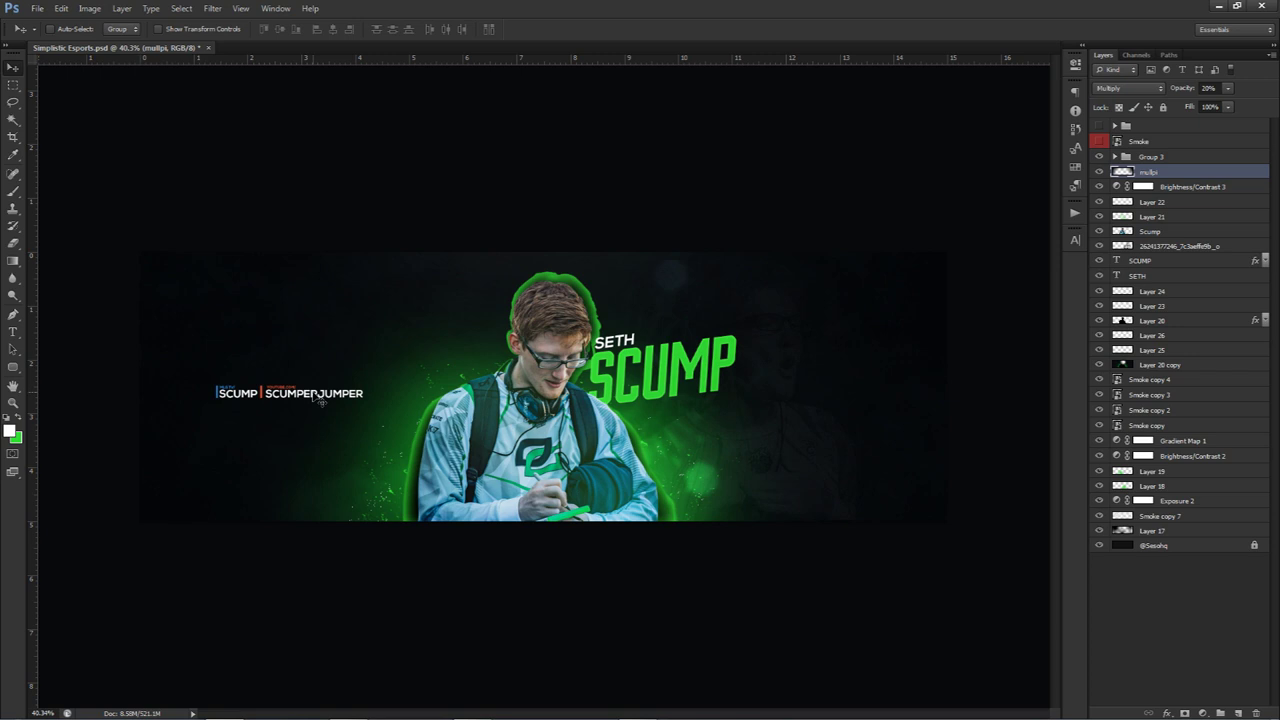
Check the SCUMP text's font and change the SETH text to a matching condensed typeface.
{"action": "key", "text": "t"}
{"action": "left_click", "coordinate": [690, 383]}
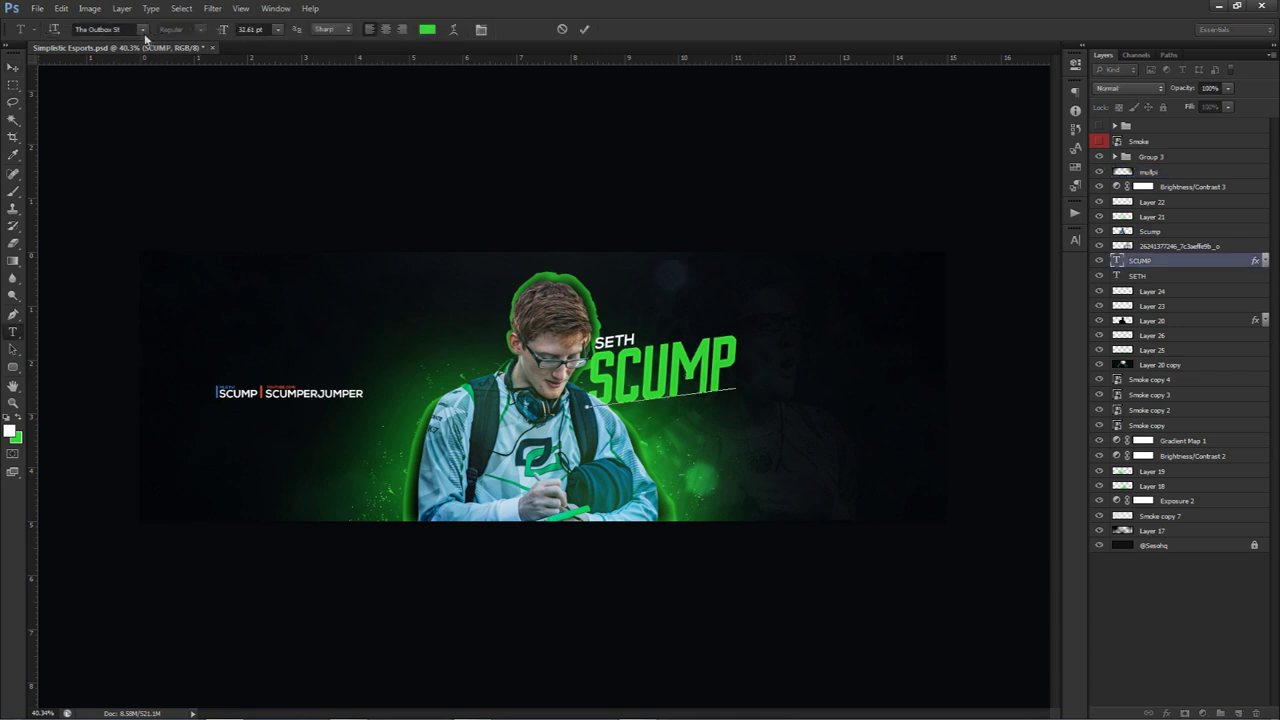
{"action": "left_click", "coordinate": [585, 30]}
{"action": "left_click", "coordinate": [623, 340]}
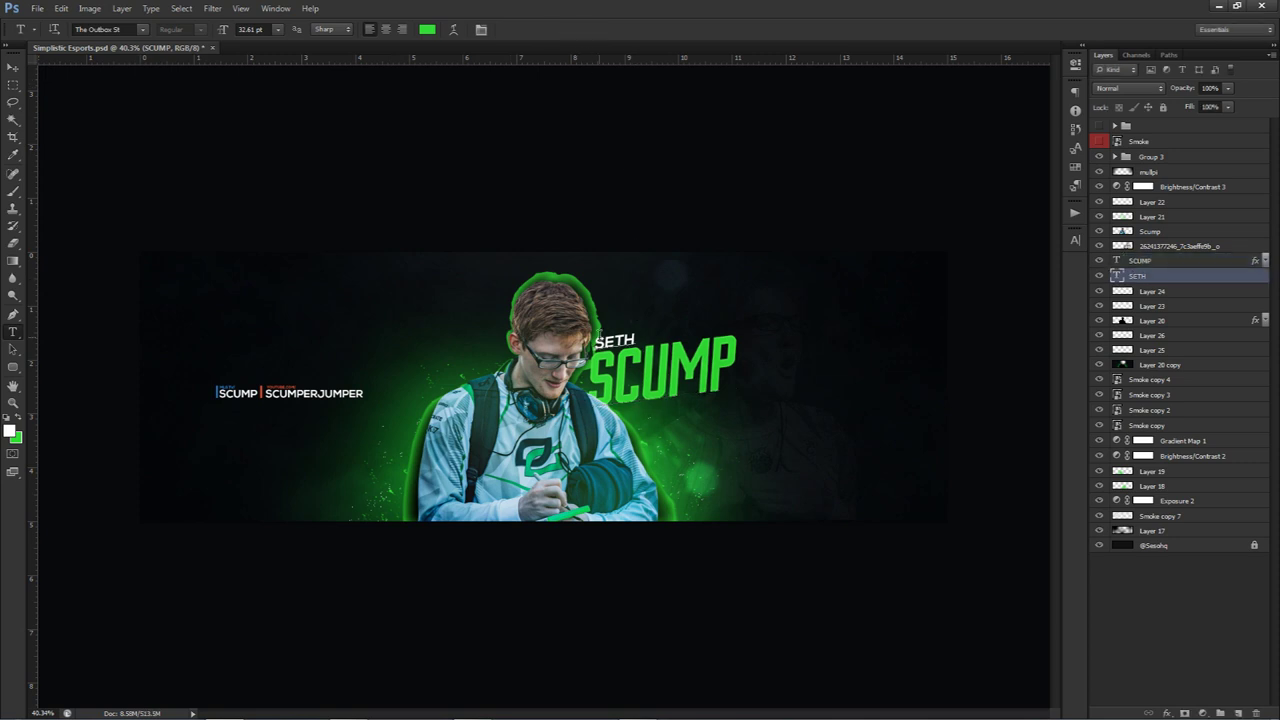
{"action": "left_click", "coordinate": [116, 30]}
{"action": "type", "text": "Kenyan Coffee"}
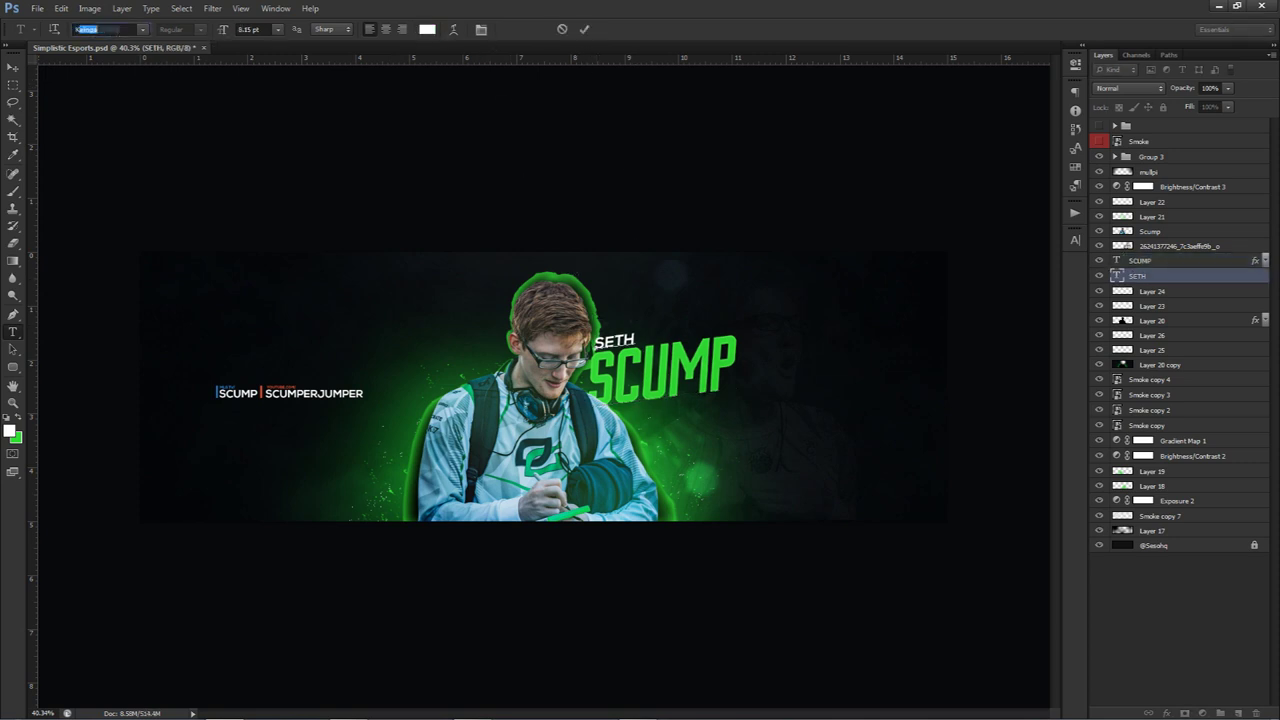
{"action": "key", "text": "Return"}
{"action": "left_click", "coordinate": [118, 30]}
{"action": "left_click", "coordinate": [584, 29]}
{"action": "key", "text": "v"}
{"action": "key", "text": "alt"}
{"action": "key", "text": "alt"}
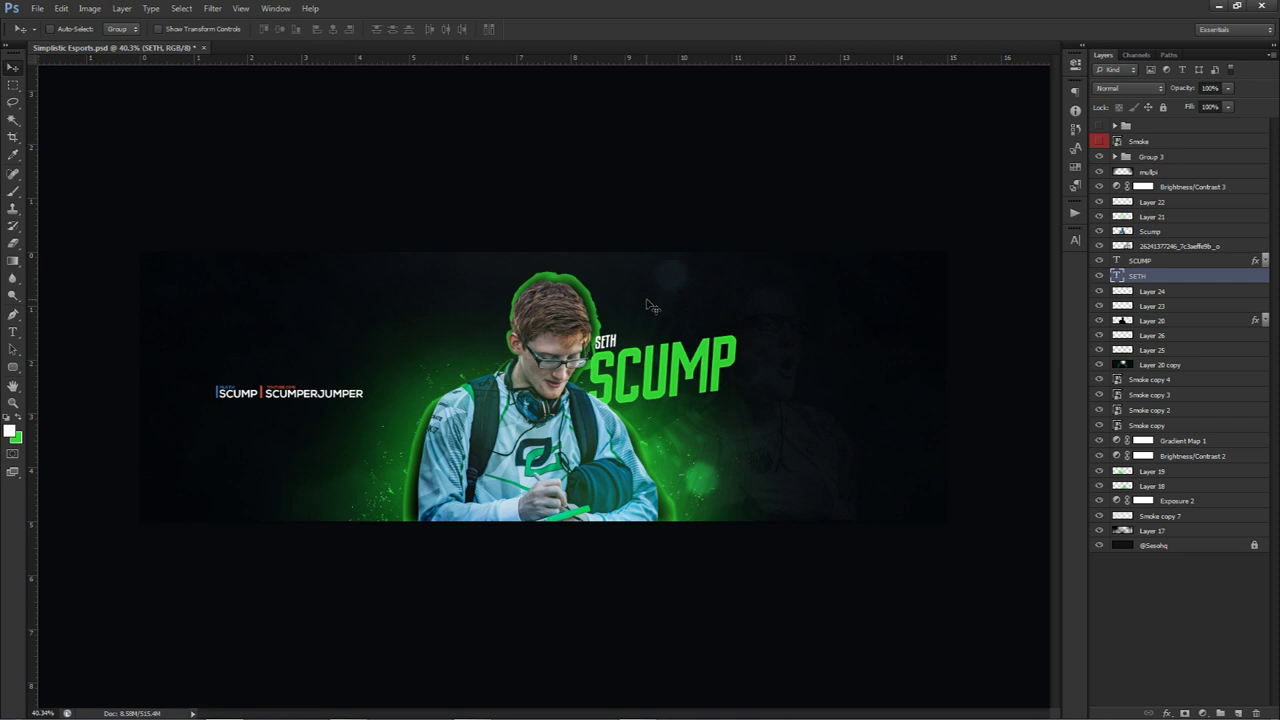
{"action": "scroll", "coordinate": [524, 406], "scroll_direction": "up", "scroll_amount": 2}
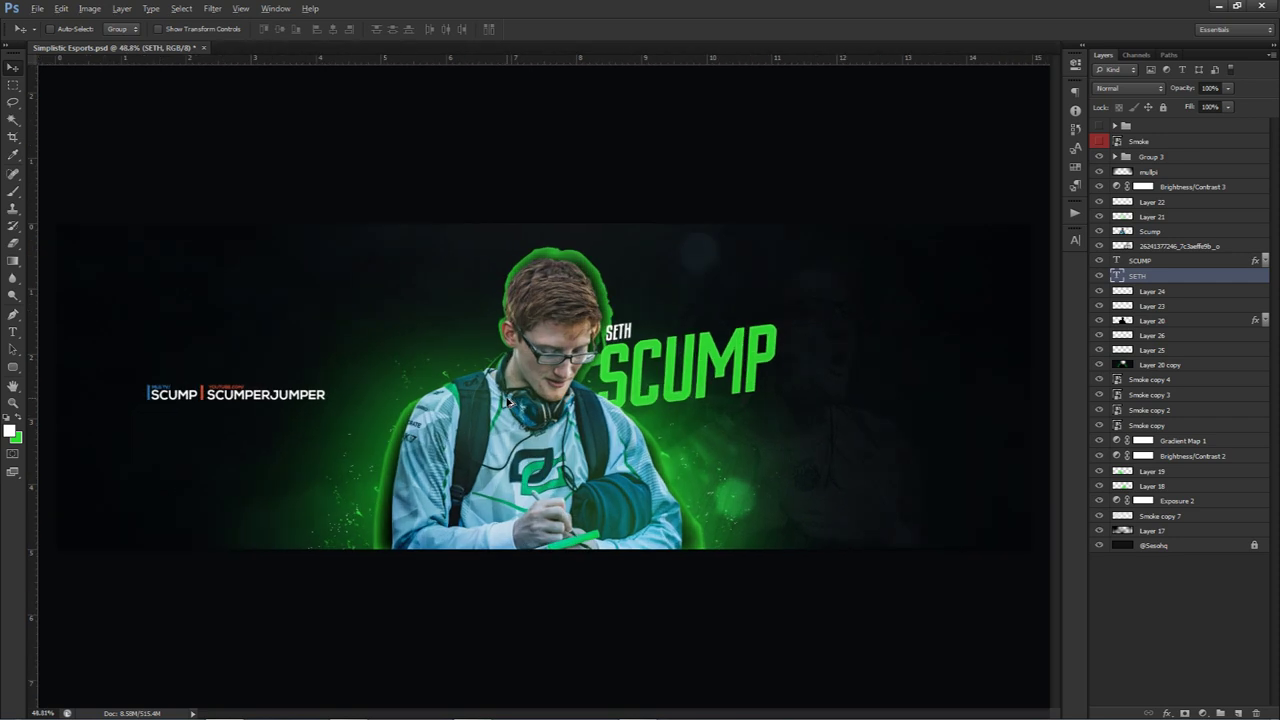
{"action": "scroll", "coordinate": [524, 406], "scroll_direction": "down", "scroll_amount": 3}
{"action": "scroll", "coordinate": [524, 406], "scroll_direction": "up", "scroll_amount": 3}
{"action": "scroll", "coordinate": [546, 410], "scroll_direction": "down", "scroll_amount": 1}
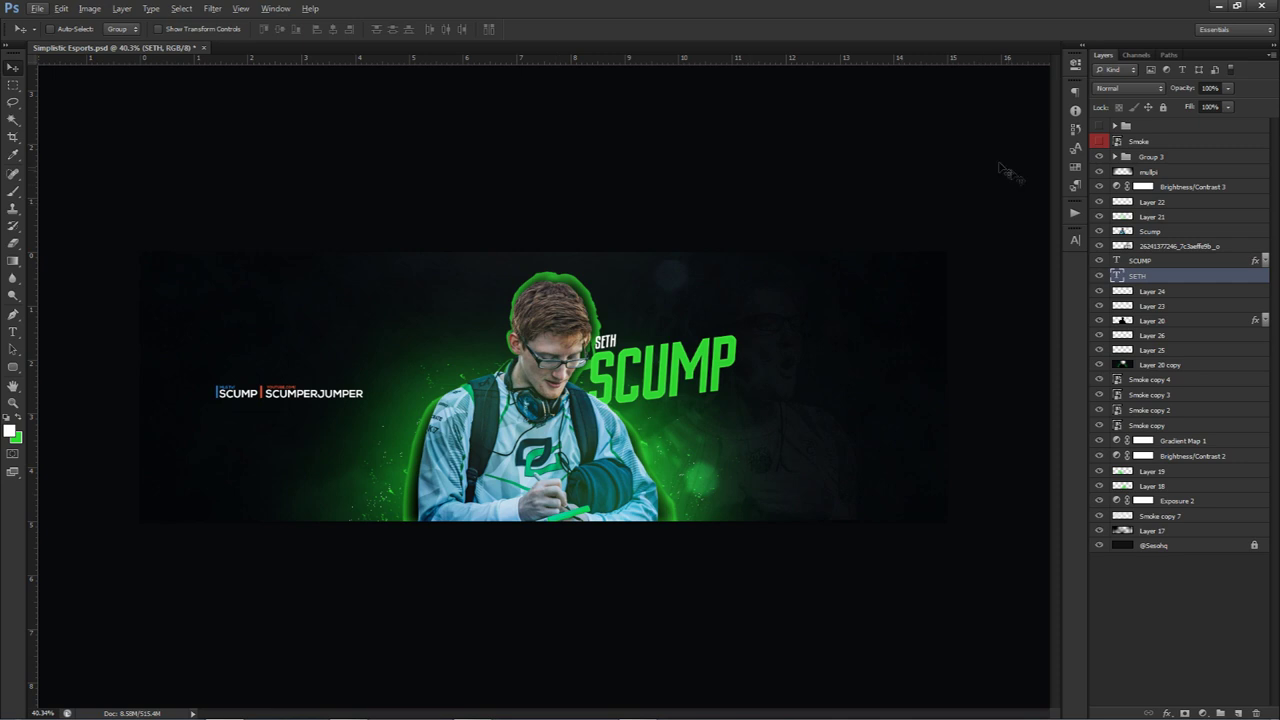
Duplicate all layers from Group 3 down to the bottom layer and merge the copies into a single layer.
{"action": "left_click", "coordinate": [1143, 146]}
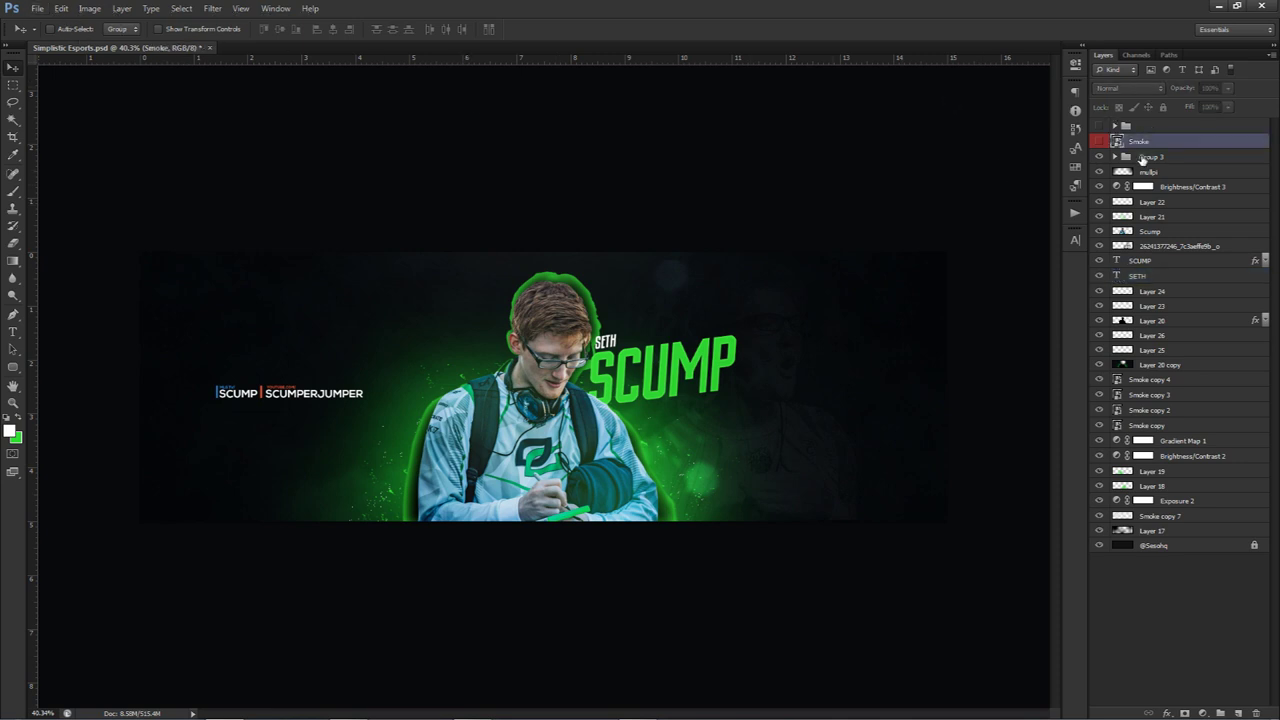
{"action": "left_click", "coordinate": [1143, 157]}
{"action": "left_click", "coordinate": [1160, 546], "text": "shift"}
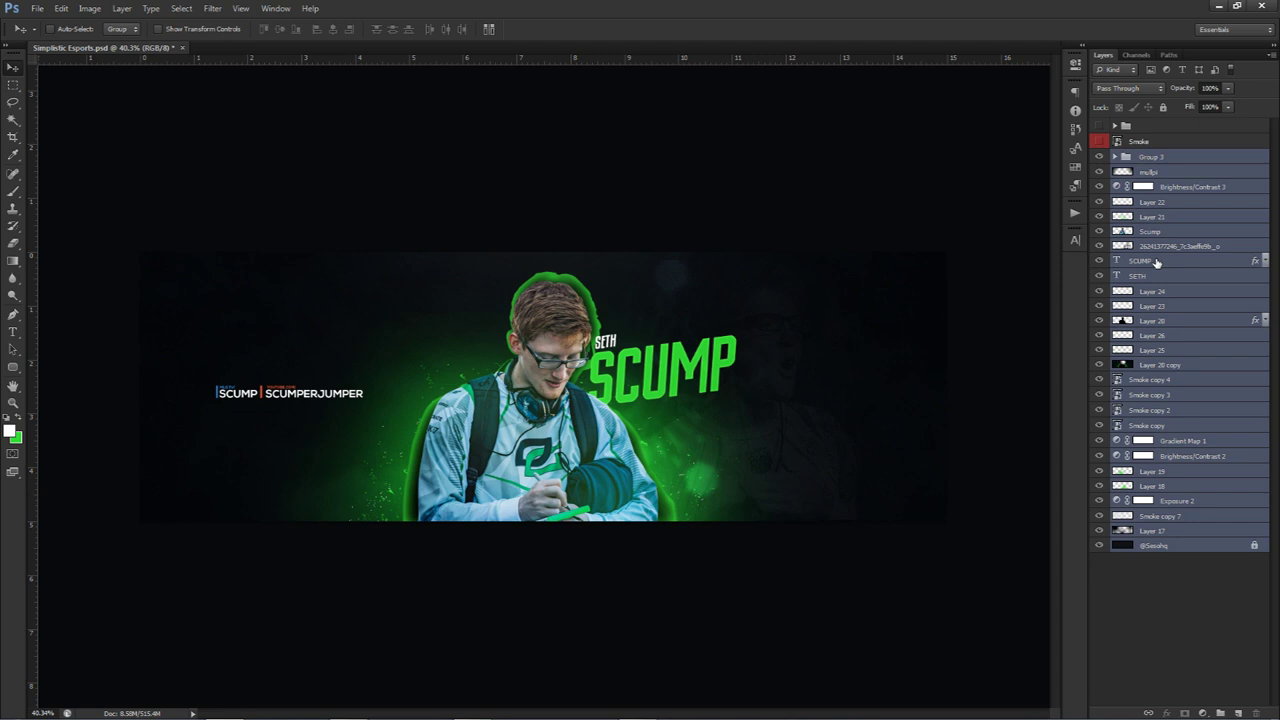
{"action": "key", "text": "ctrl+j"}
{"action": "key", "text": "ctrl+e"}
{"action": "left_click_drag", "start_coordinate": [670, 365], "coordinate": [697, 306]}
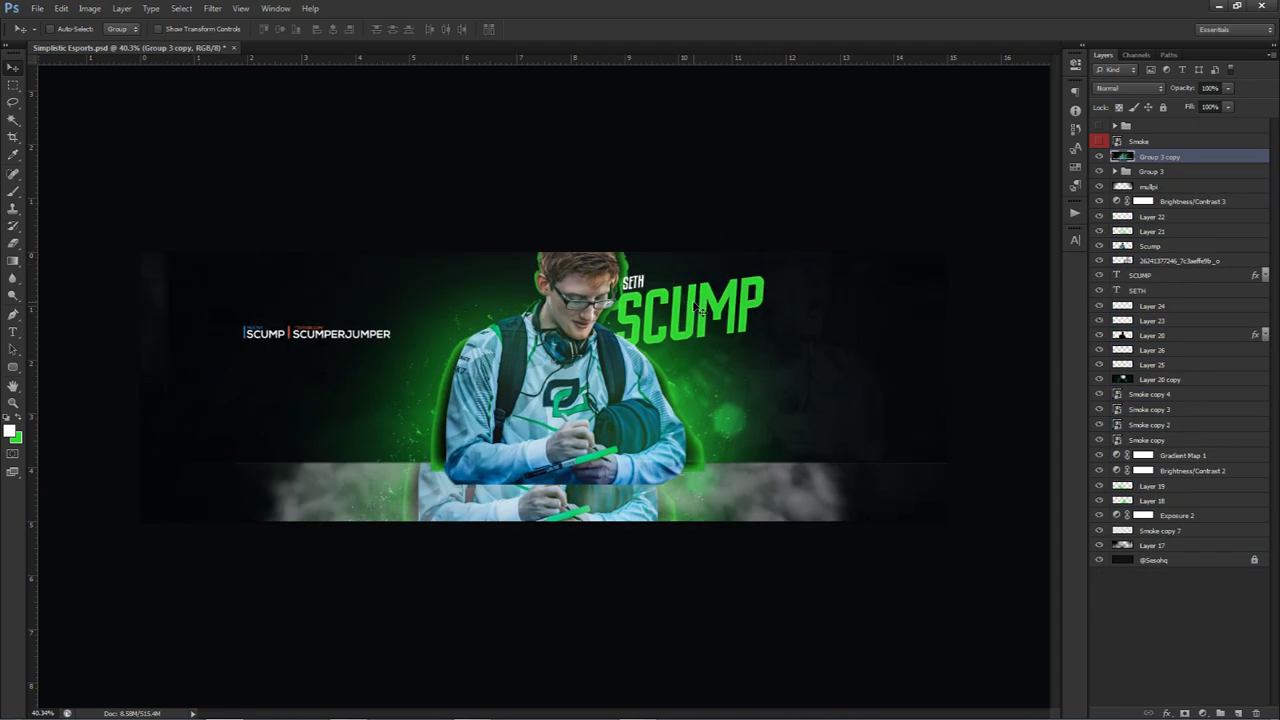
{"action": "key", "text": "ctrl+z"}
Group all the original layers beneath the merged copy and hide that group.
{"action": "left_click", "coordinate": [1152, 171], "text": "ctrl"}
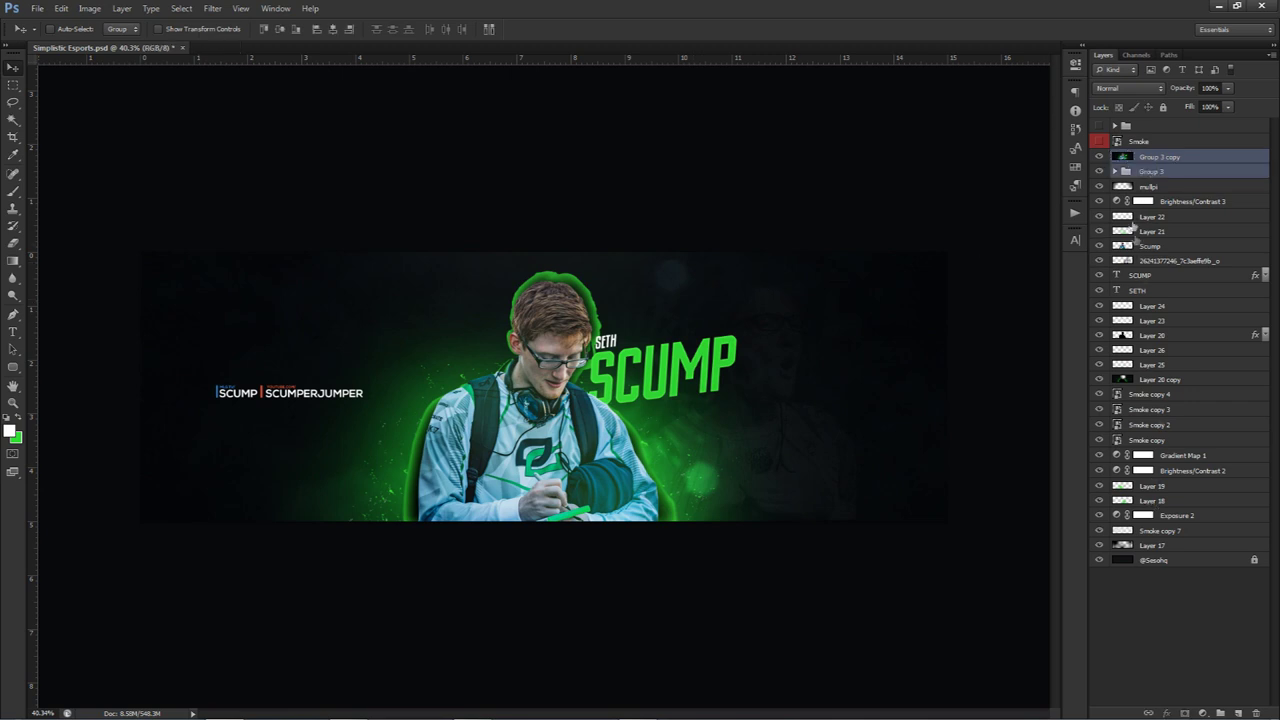
{"action": "left_click", "coordinate": [1148, 172]}
{"action": "left_click", "coordinate": [1153, 560], "text": "shift"}
{"action": "key", "text": "ctrl+g"}
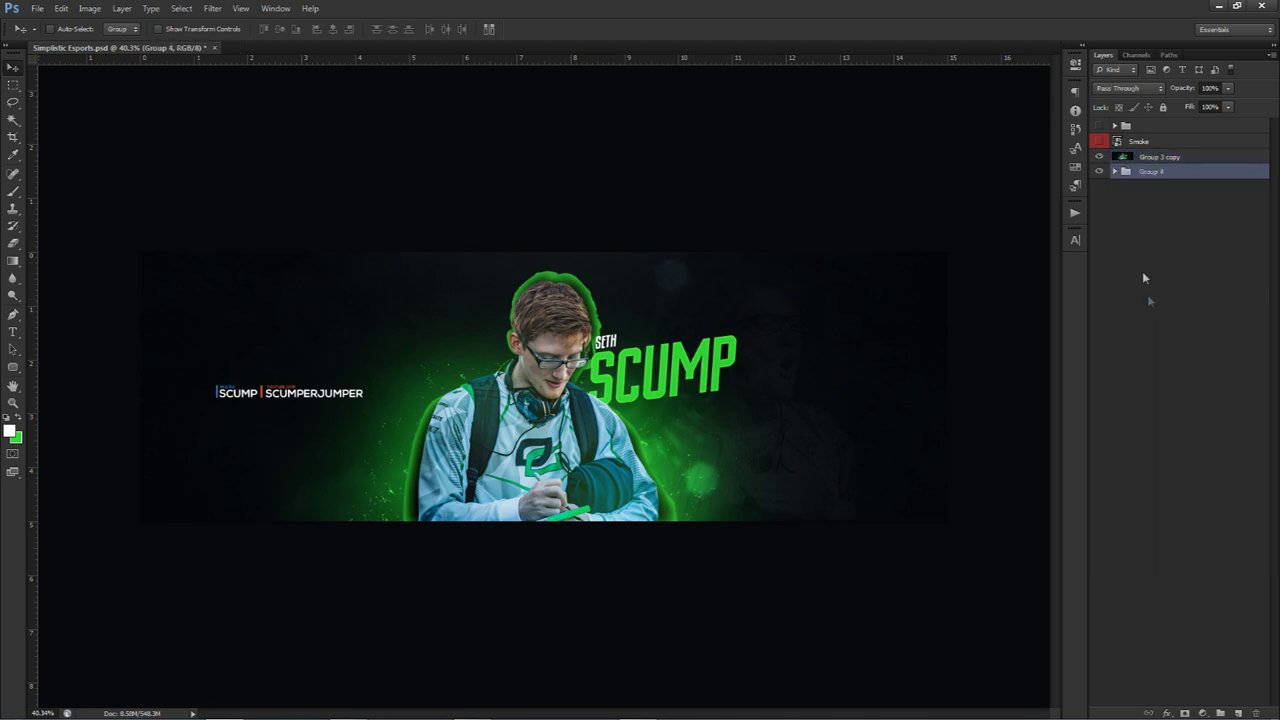
{"action": "left_click", "coordinate": [1100, 172]}
Enlarge the merged banner layer slightly with Free Transform so it covers the canvas to its edges.
{"action": "left_click", "coordinate": [1158, 158]}
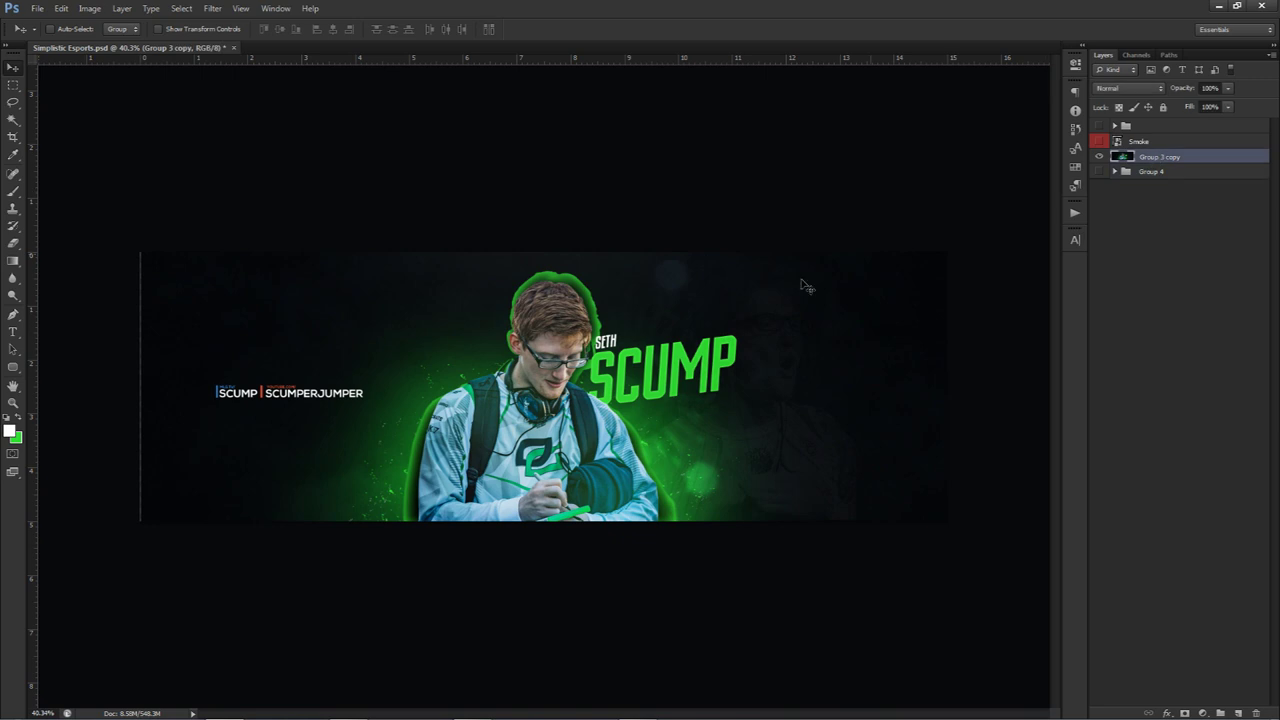
{"action": "mouse_move", "coordinate": [746, 309]}
{"action": "left_mouse_down"}
{"action": "mouse_move", "coordinate": [805, 292]}
{"action": "mouse_move", "coordinate": [750, 326]}
{"action": "left_mouse_up"}
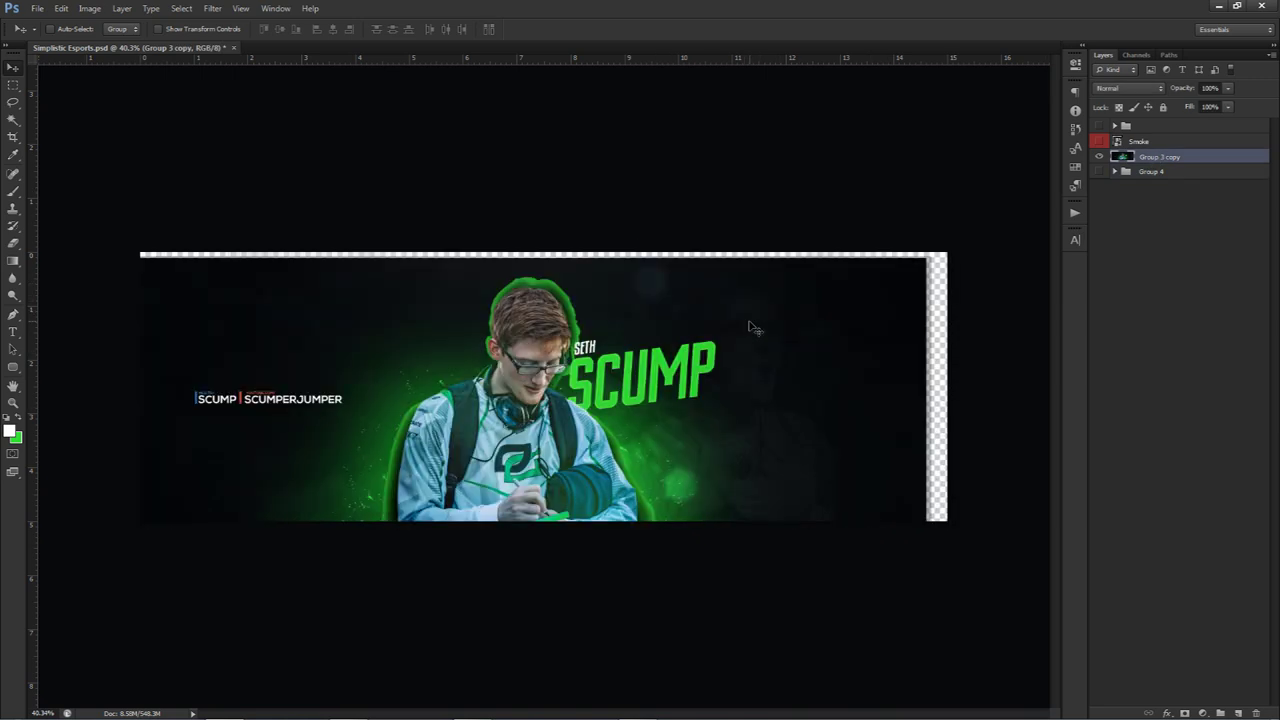
{"action": "key", "text": "ctrl+z"}
{"action": "key", "text": "Left"}
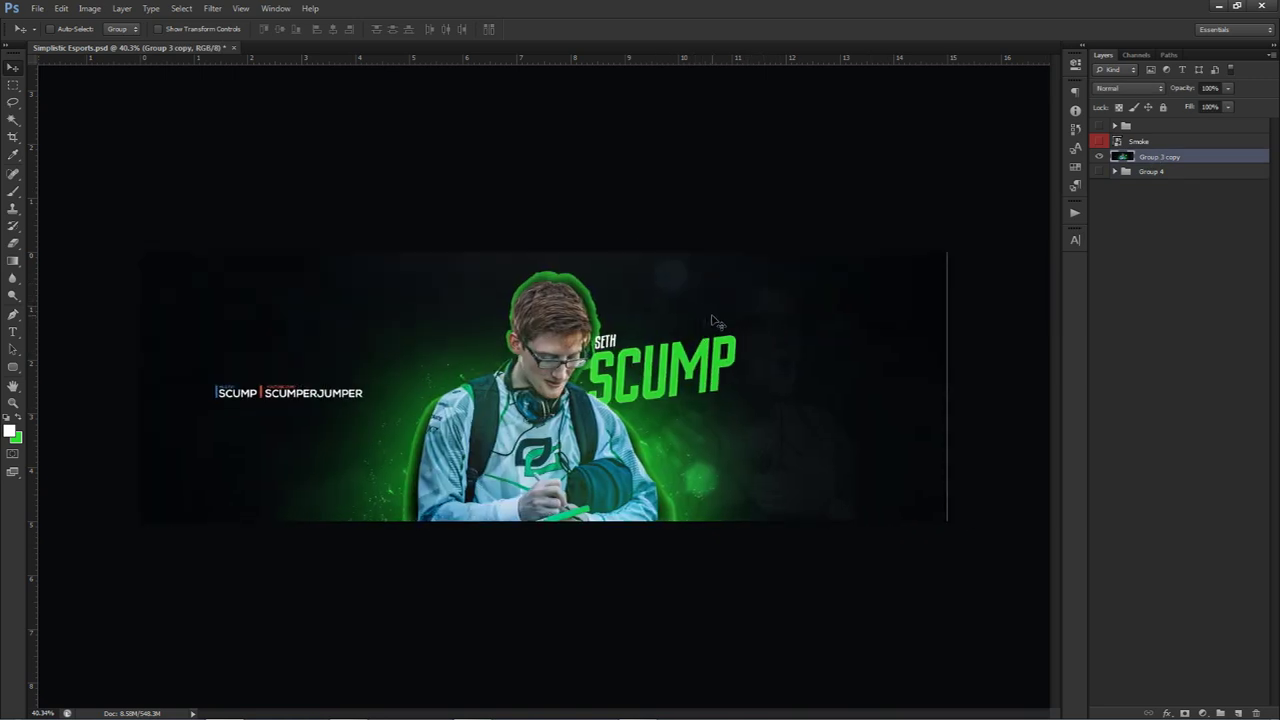
{"action": "key", "text": "ctrl+t"}
{"action": "left_click_drag", "start_coordinate": [993, 78], "coordinate": [1000, 73]}
{"action": "key", "text": "Return"}
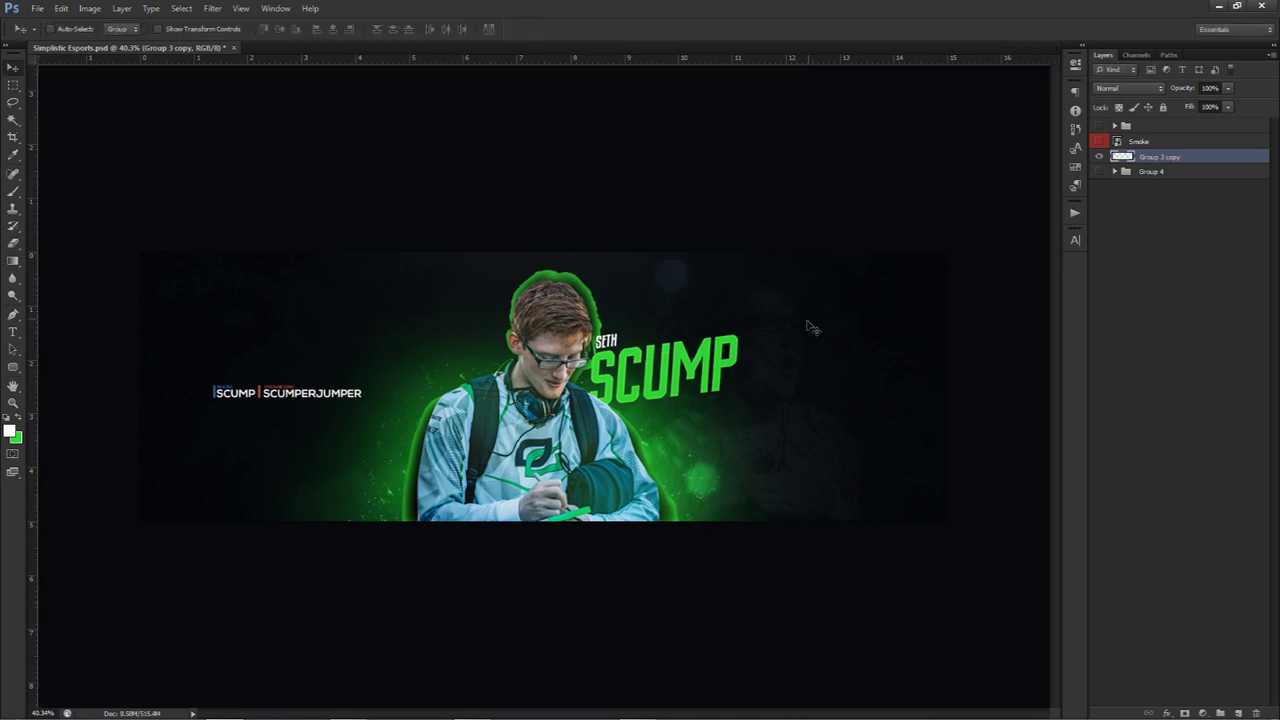
Lower the merged banner layer's opacity to 99%.
{"action": "left_click", "coordinate": [1209, 88]}
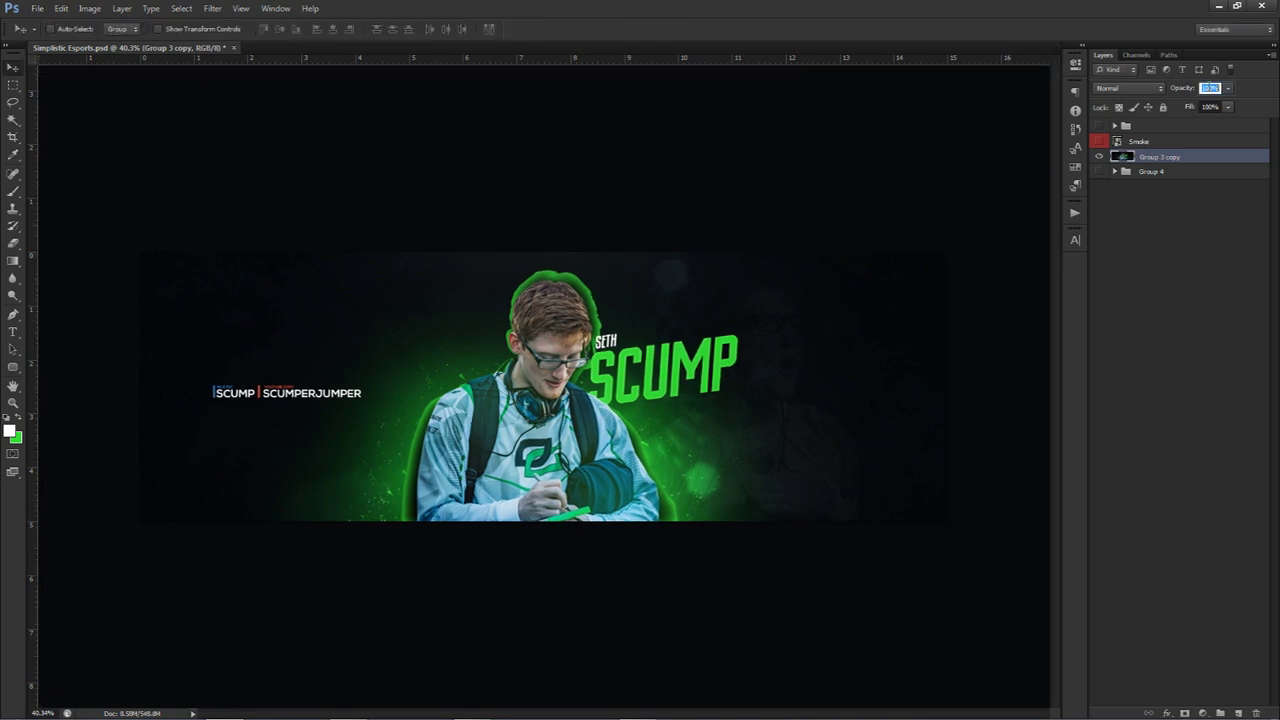
{"action": "type", "text": "95"}
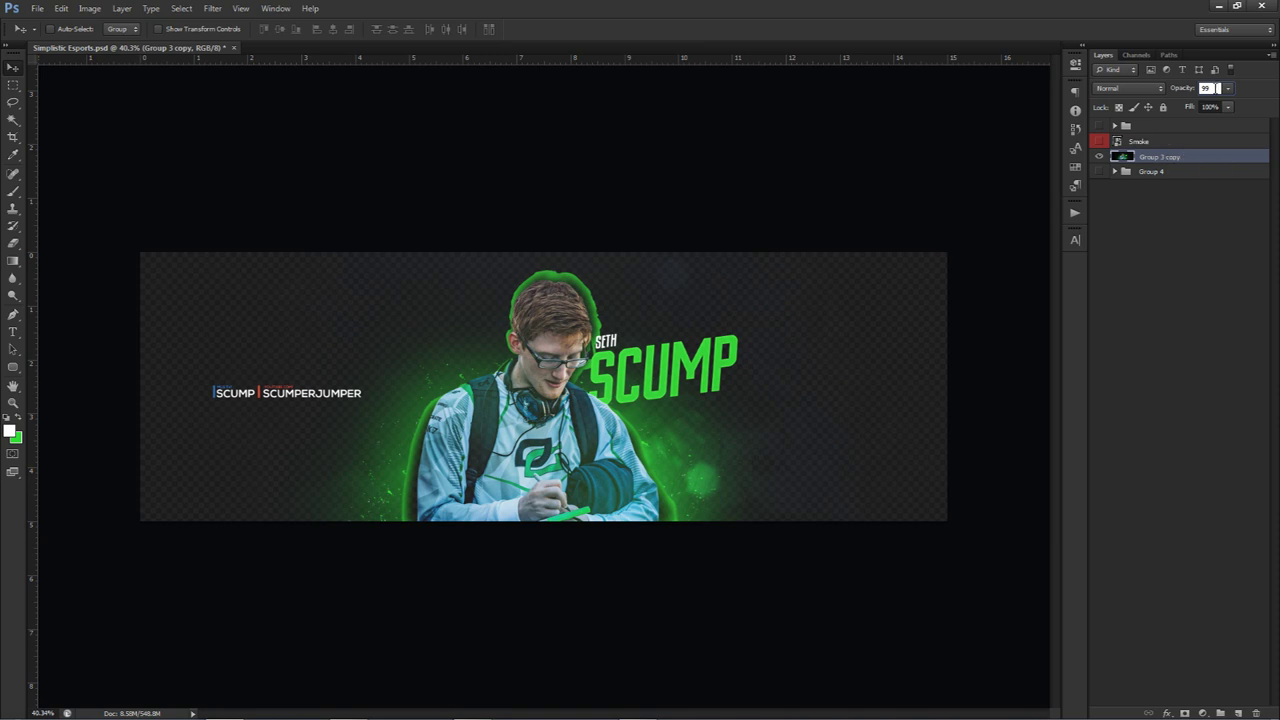
{"action": "left_click", "coordinate": [1186, 185]}
{"action": "left_click", "coordinate": [1155, 162]}
Review the Save for Web export settings with the PNG-24 format and transparency, leaving without saving.
{"action": "left_click", "coordinate": [38, 9]}
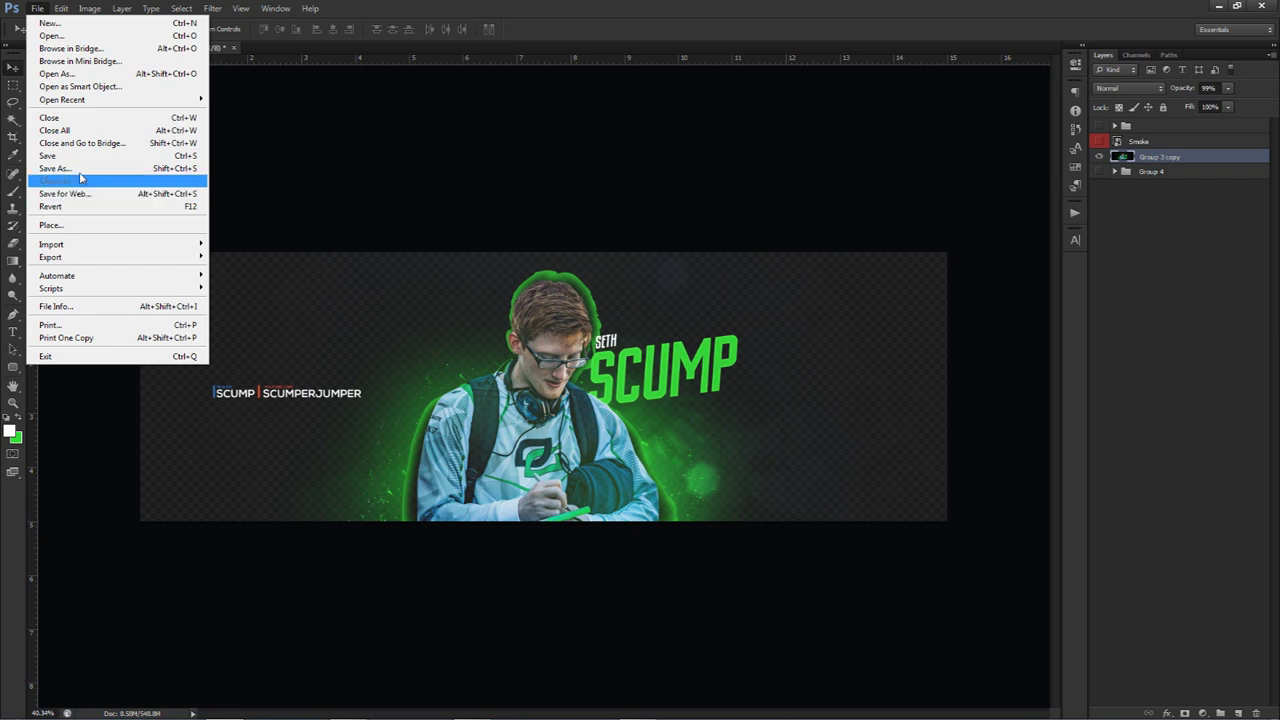
{"action": "mouse_move", "coordinate": [66, 9]}
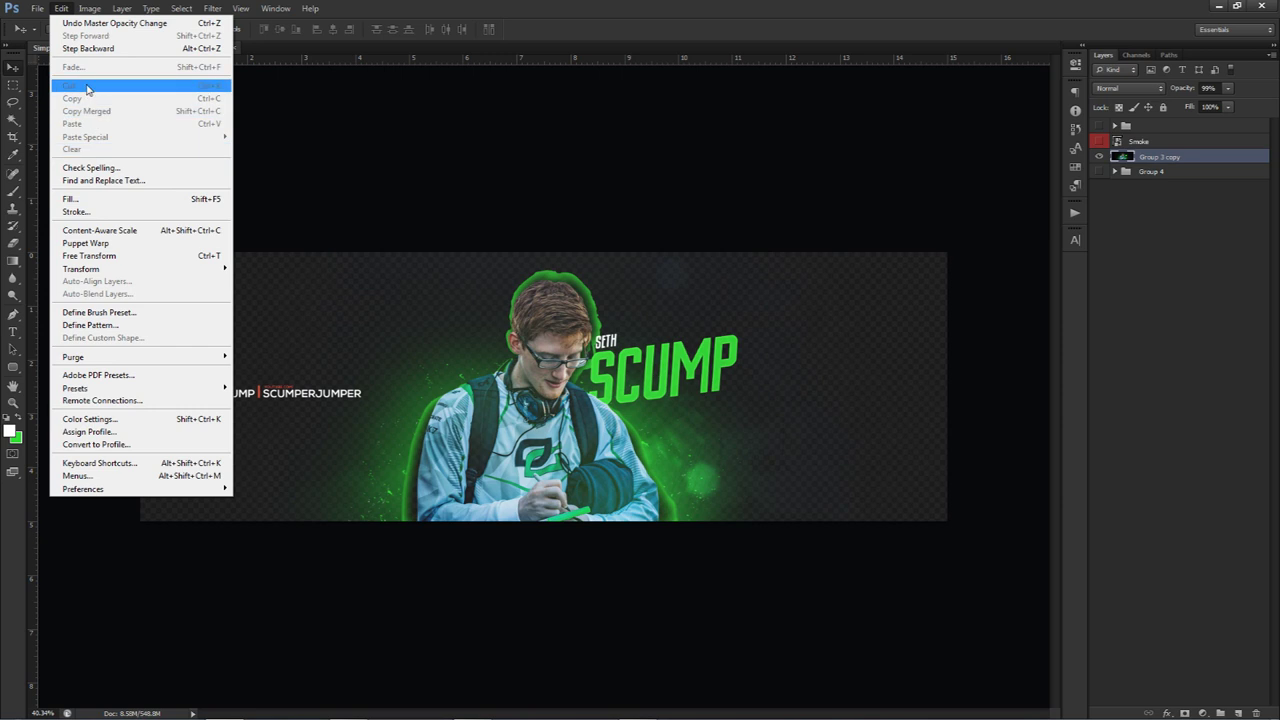
{"action": "left_click", "coordinate": [75, 195]}
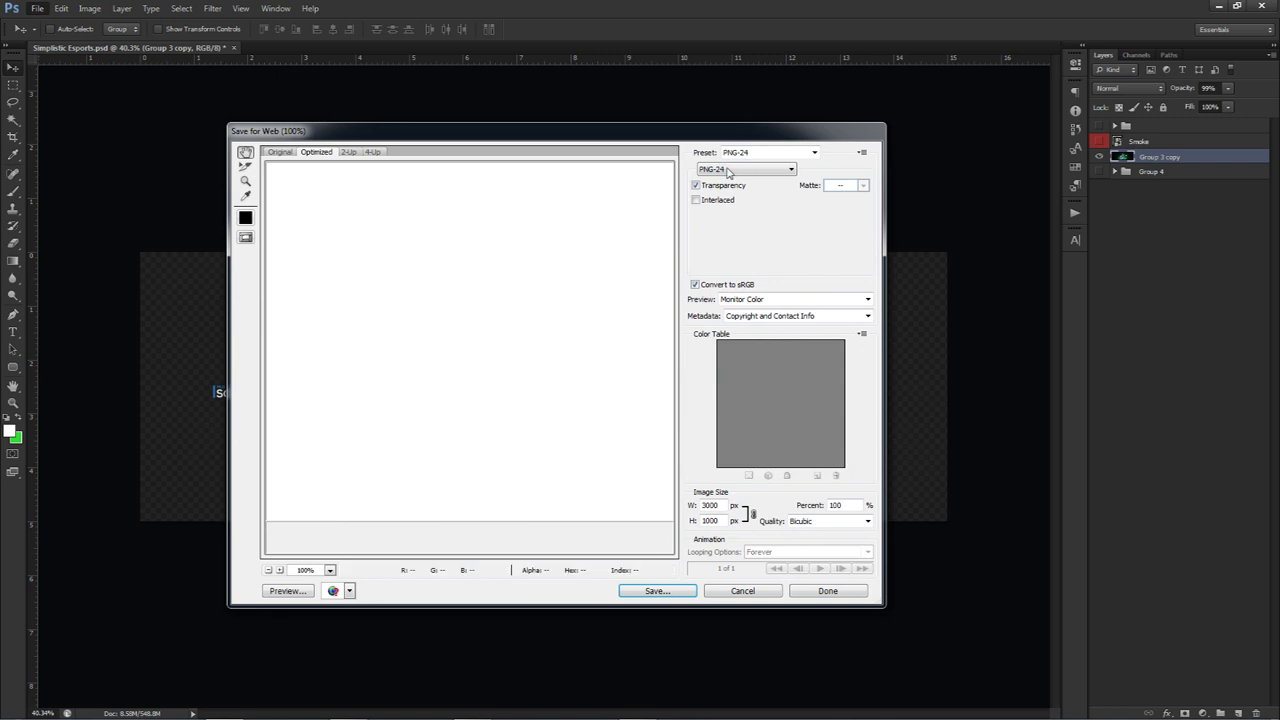
{"action": "left_click", "coordinate": [728, 172]}
{"action": "left_click", "coordinate": [728, 172]}
{"action": "left_click", "coordinate": [728, 173]}
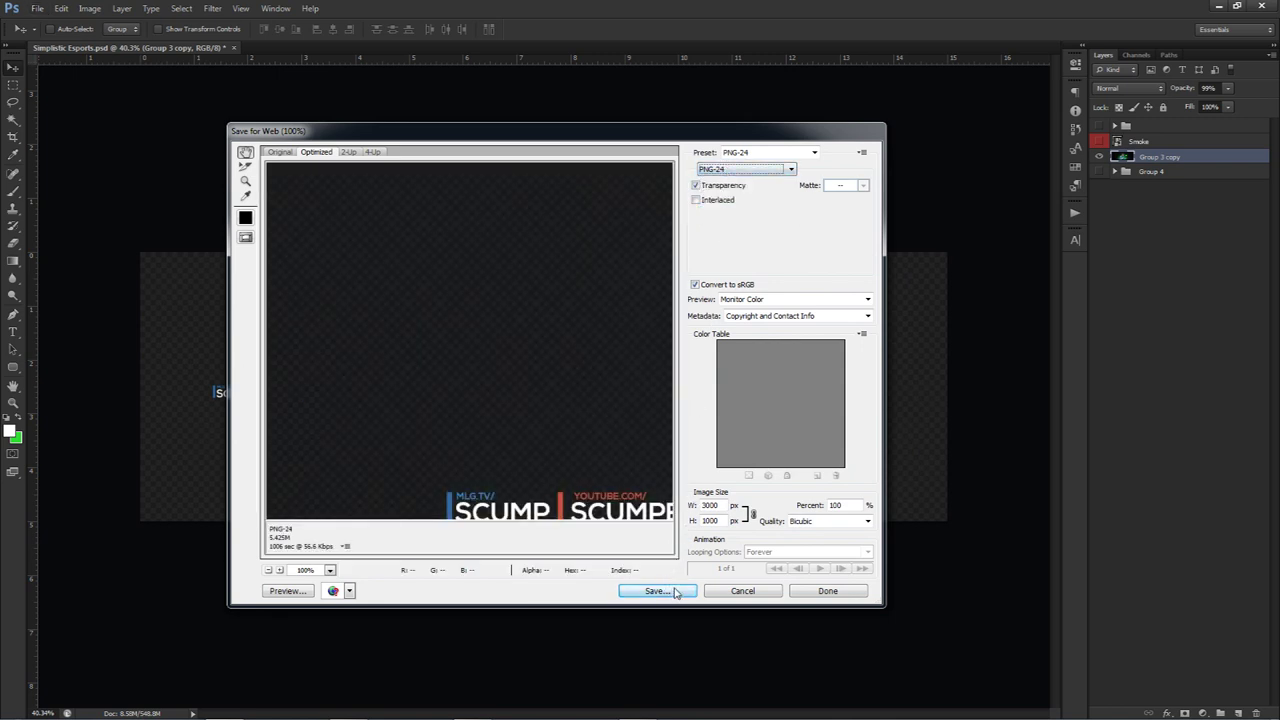
{"action": "left_click", "coordinate": [741, 591]}
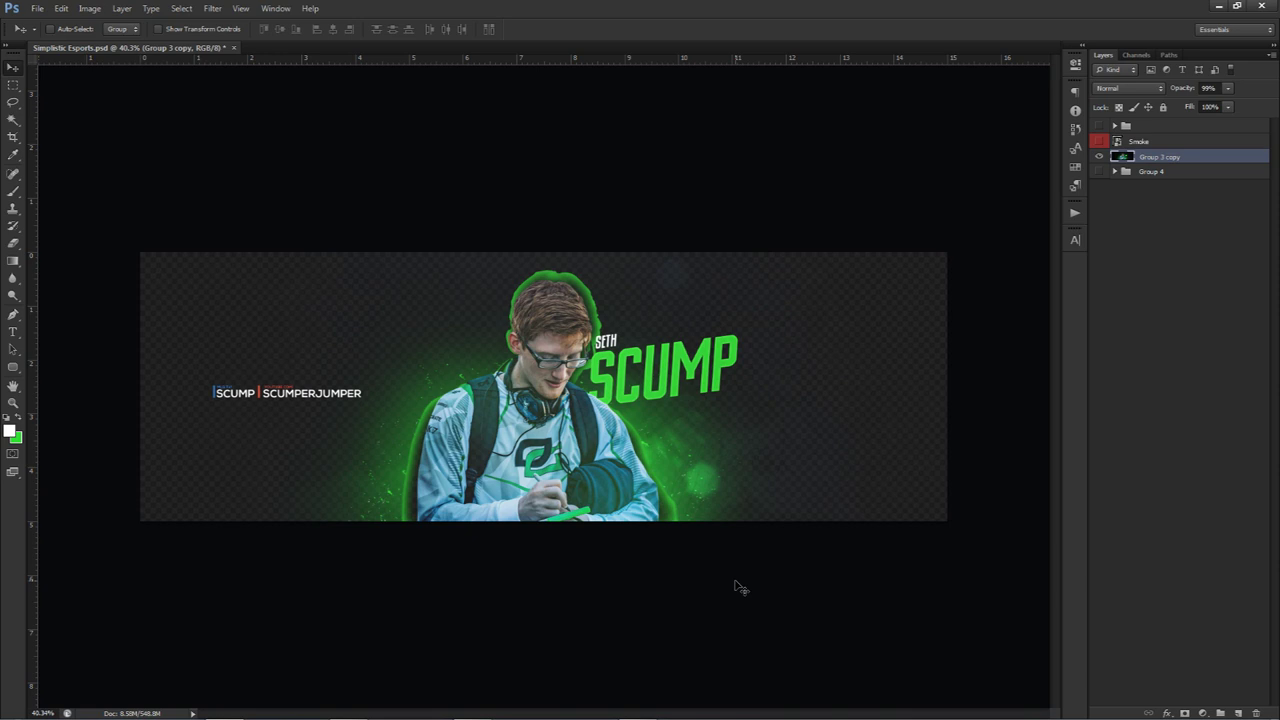
Set the merged banner layer's opacity back to 100%.
{"action": "left_click", "coordinate": [1229, 88]}
{"action": "left_click", "coordinate": [1230, 104]}
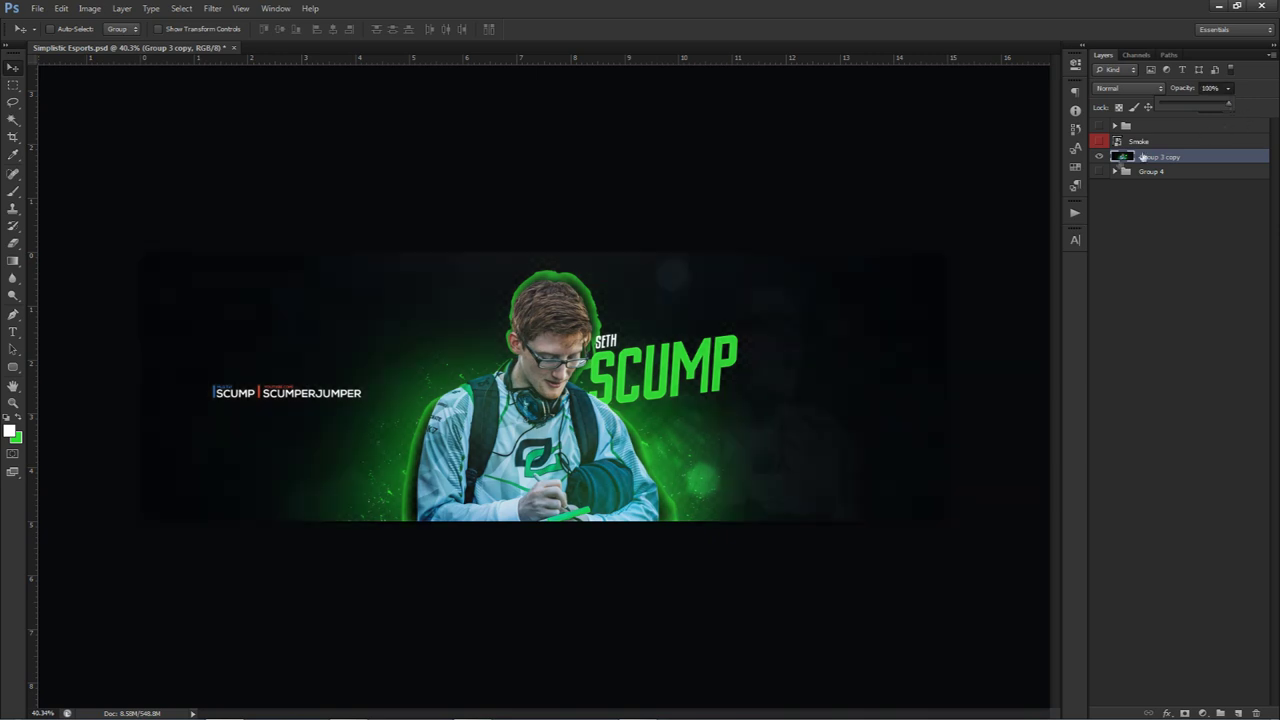
{"action": "left_click", "coordinate": [829, 299]}
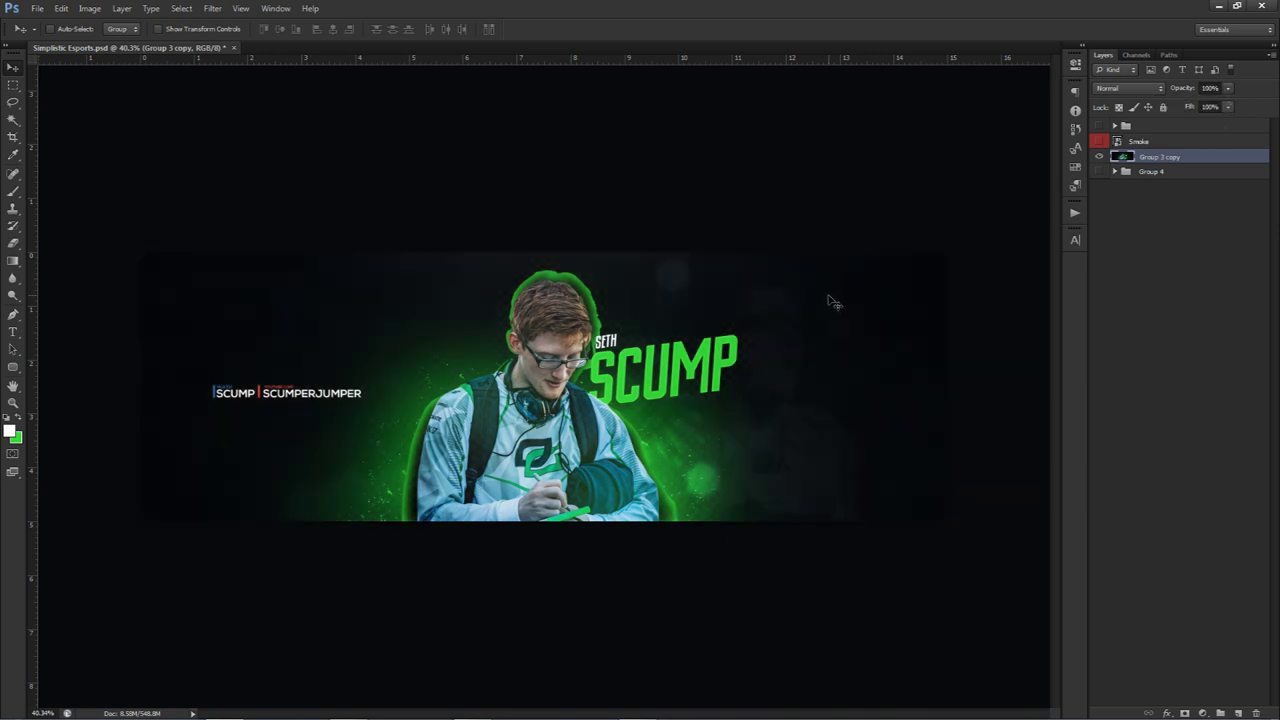